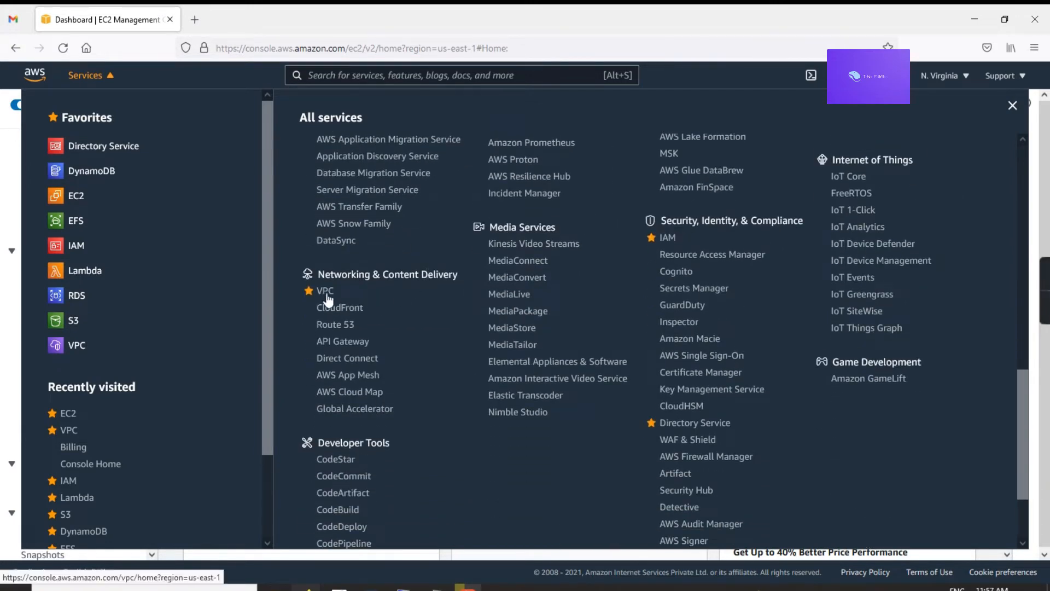
# Step: Open the VPC service's list of VPCs and start a new VPC with the name tag VPC1
pyautogui.click(329, 295)
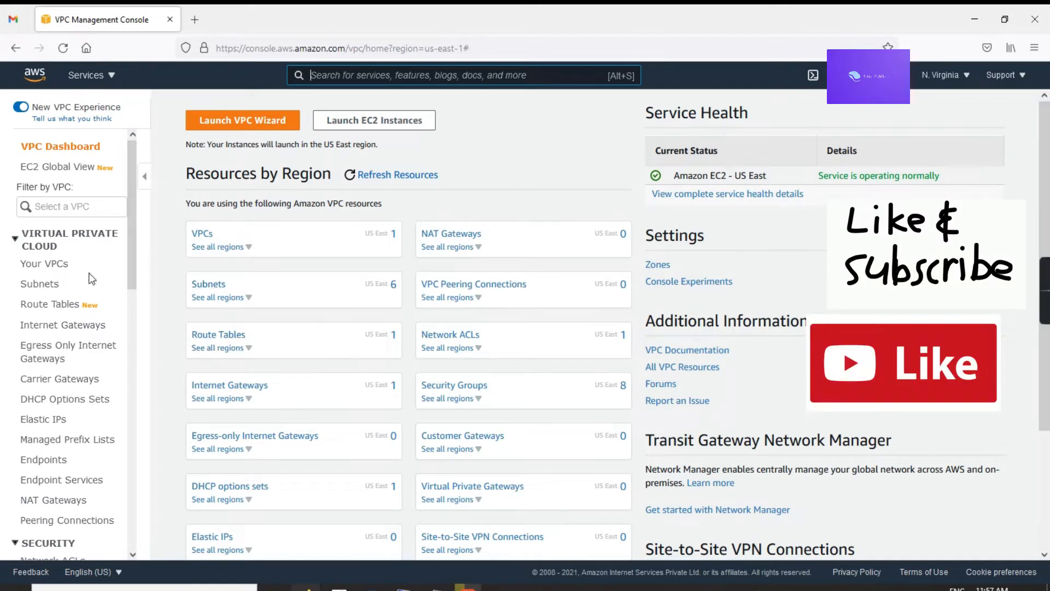
pyautogui.click(61, 264)
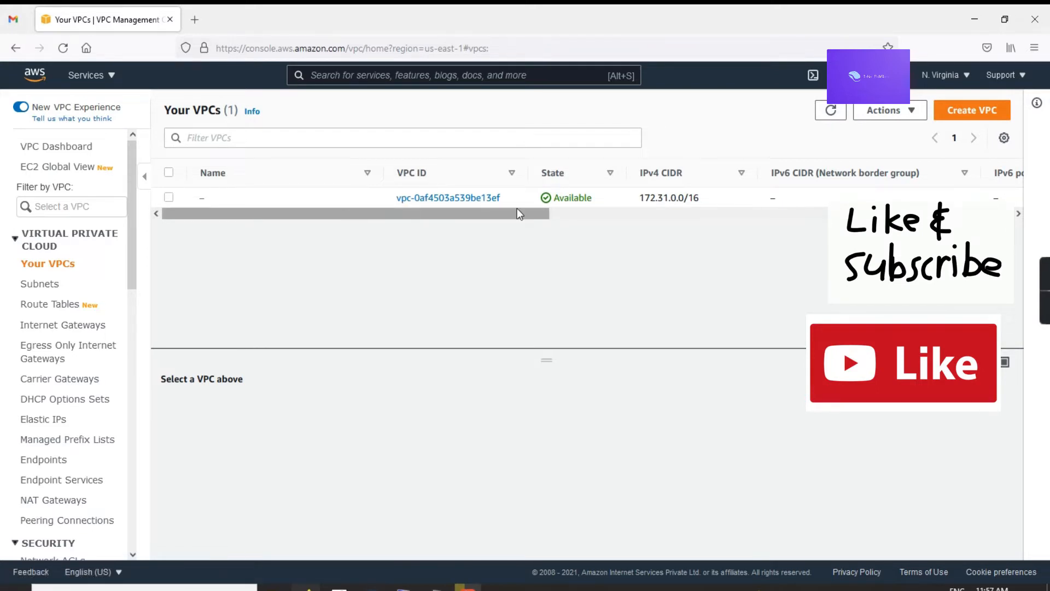
pyautogui.click(960, 114)
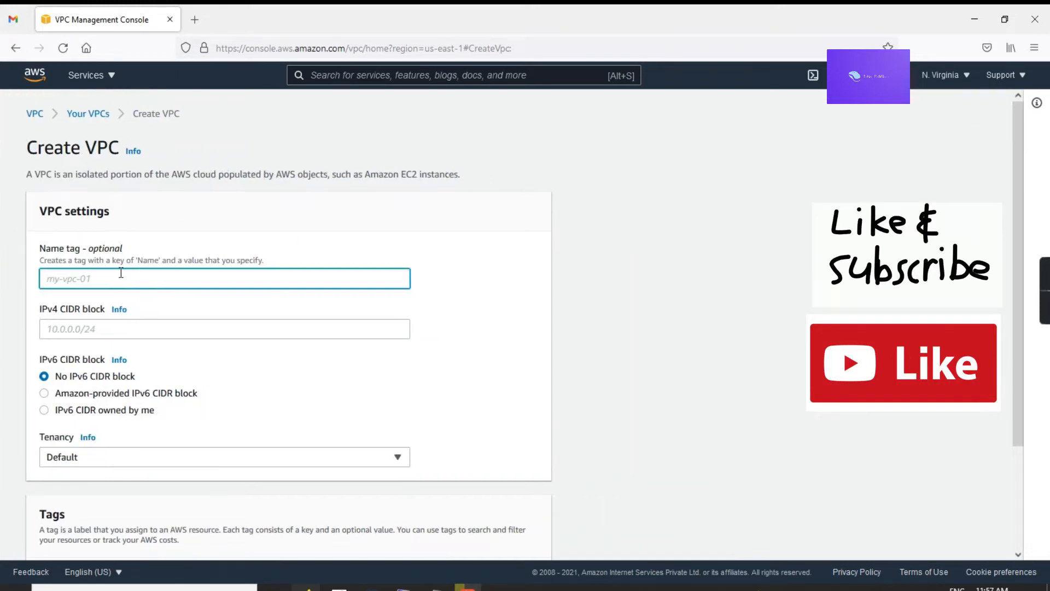
pyautogui.write('VP')
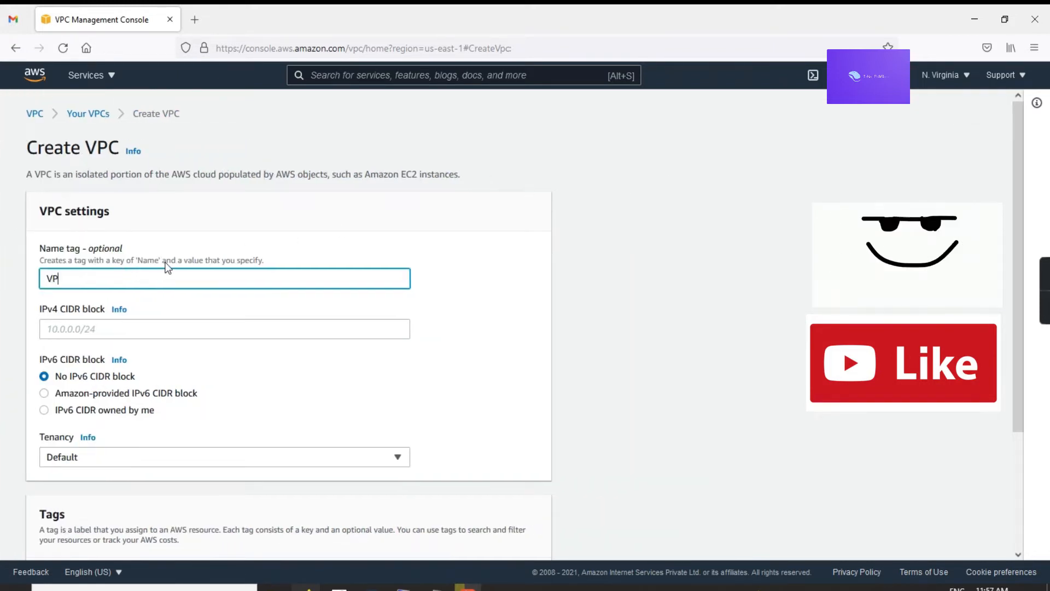
pyautogui.write('C')
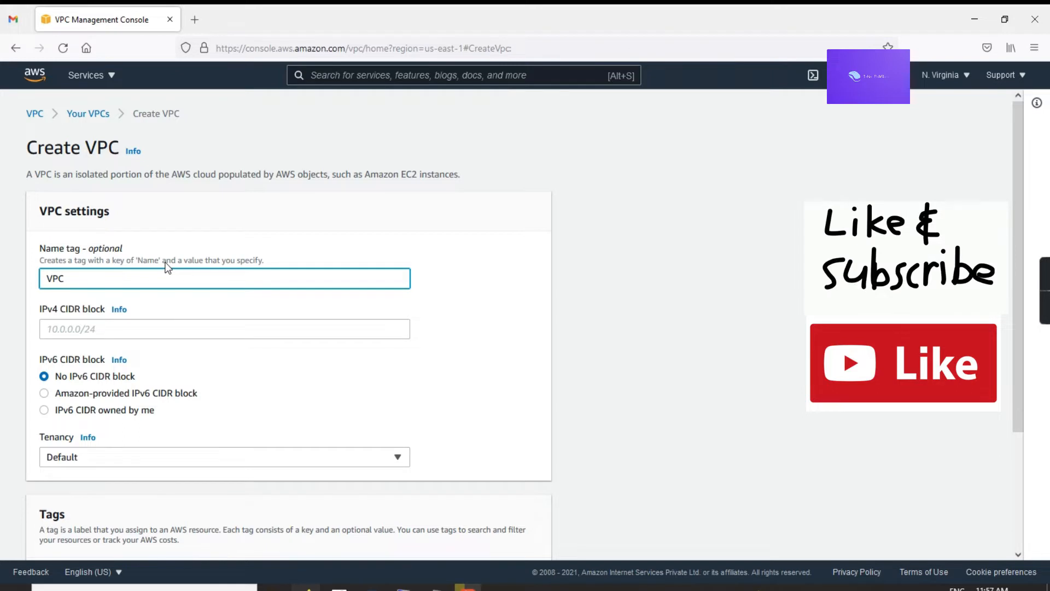
pyautogui.write('1')
# Step: Give the new VPC the IPv4 CIDR block 10.0.0.0/16, create it, and check its entry in the VPC list
pyautogui.scroll(-2, 221, 235)
pyautogui.click(81, 253)
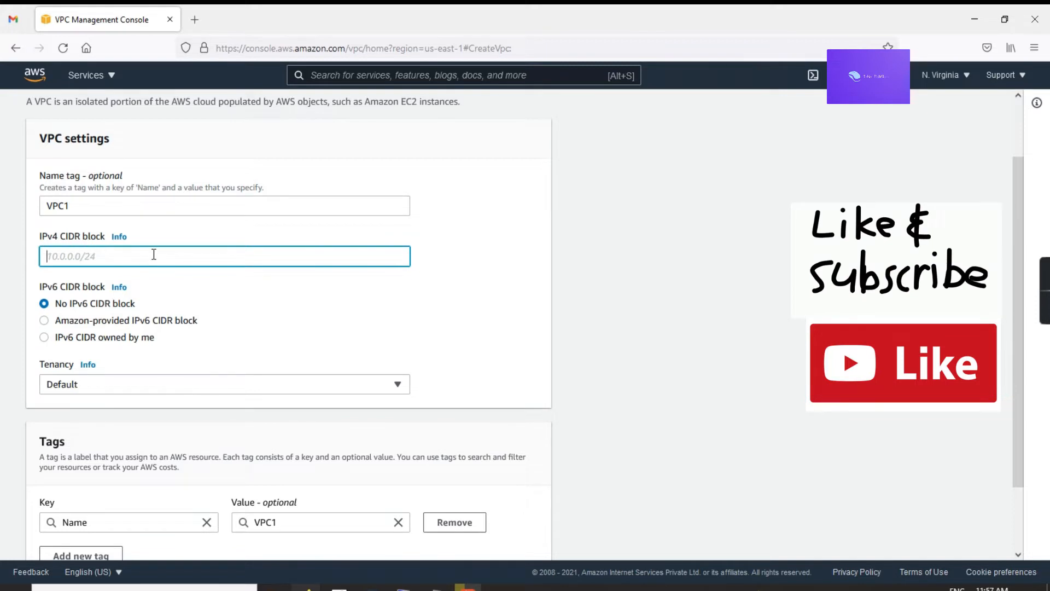
pyautogui.write('10.0.0.0/2')
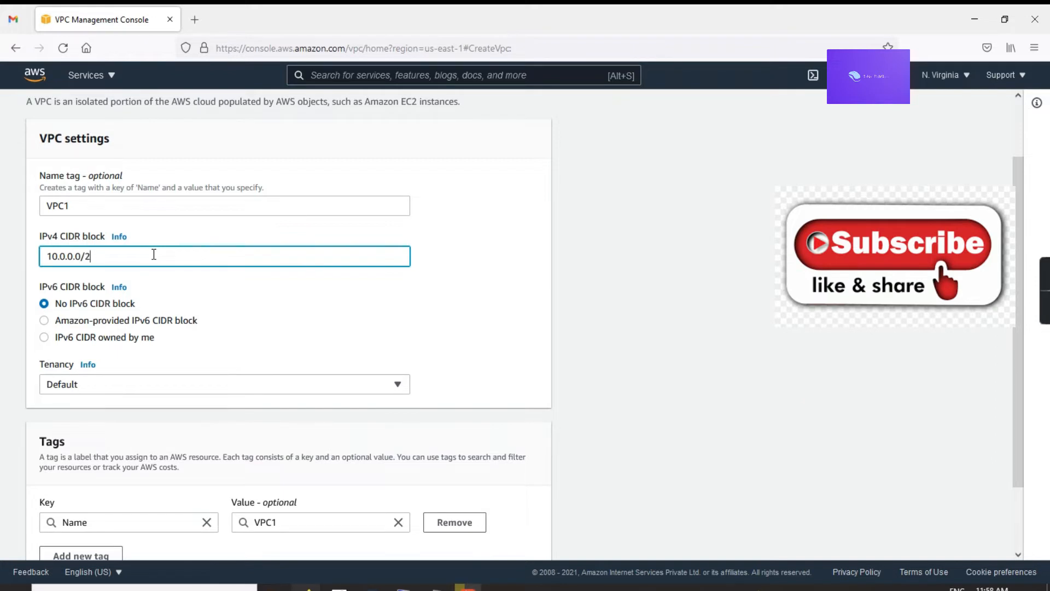
pyautogui.press('BackSpace')
pyautogui.write('16')
pyautogui.press('Tab')
pyautogui.scroll(-1, 110, 283)
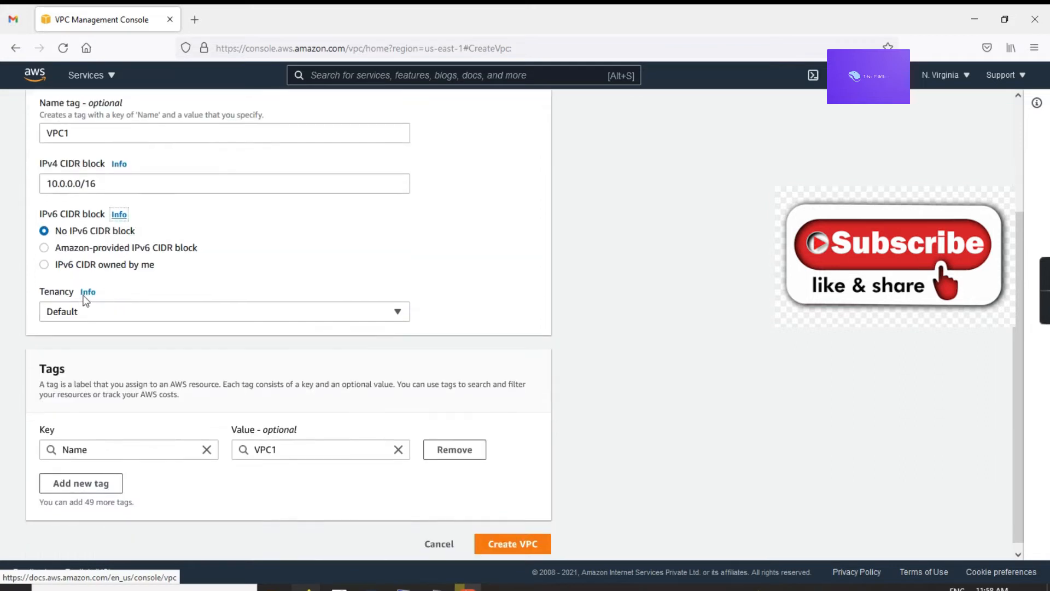
pyautogui.scroll(1, 194, 312)
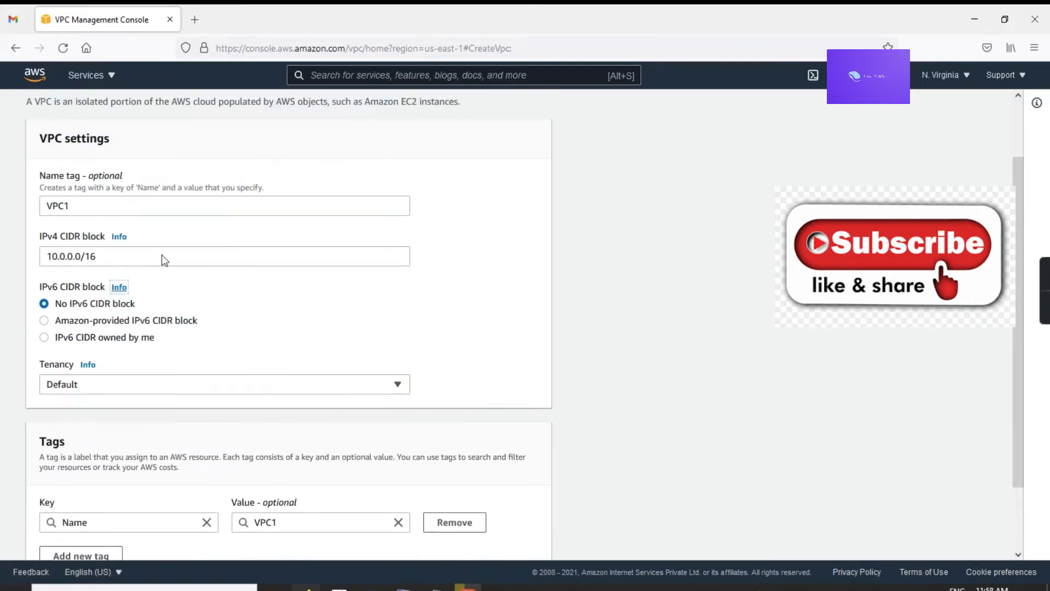
pyautogui.scroll(-2, 452, 462)
pyautogui.click(500, 544)
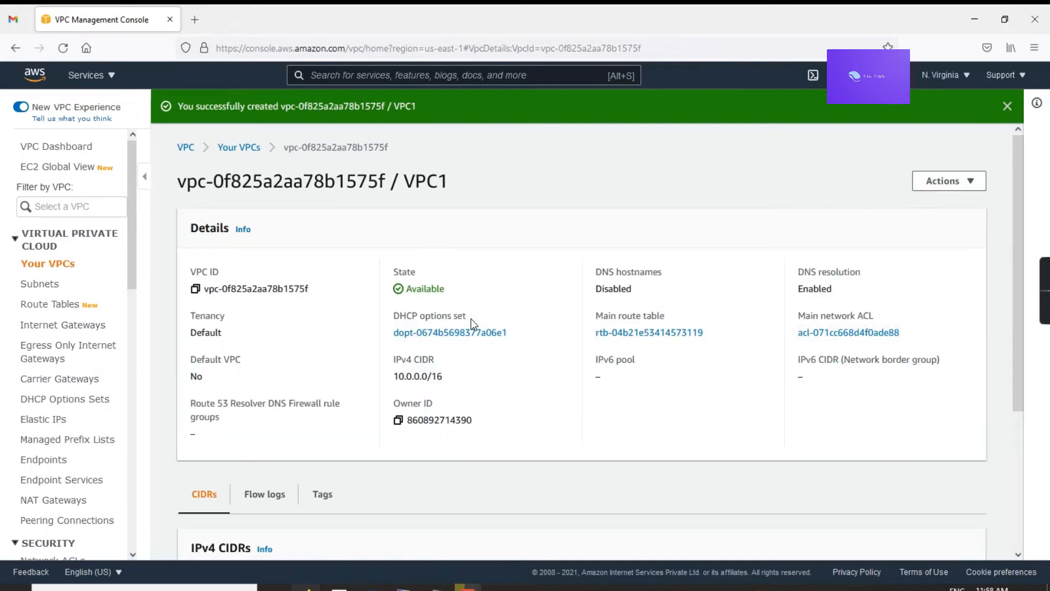
pyautogui.click(240, 148)
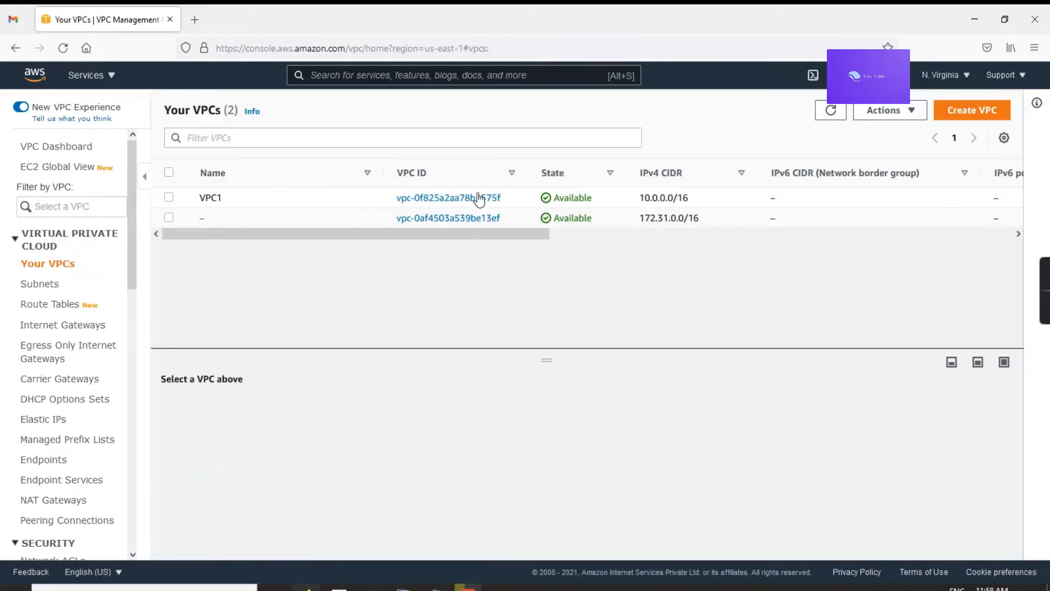
pyautogui.moveTo(698, 199); pyautogui.dragTo(652, 198)
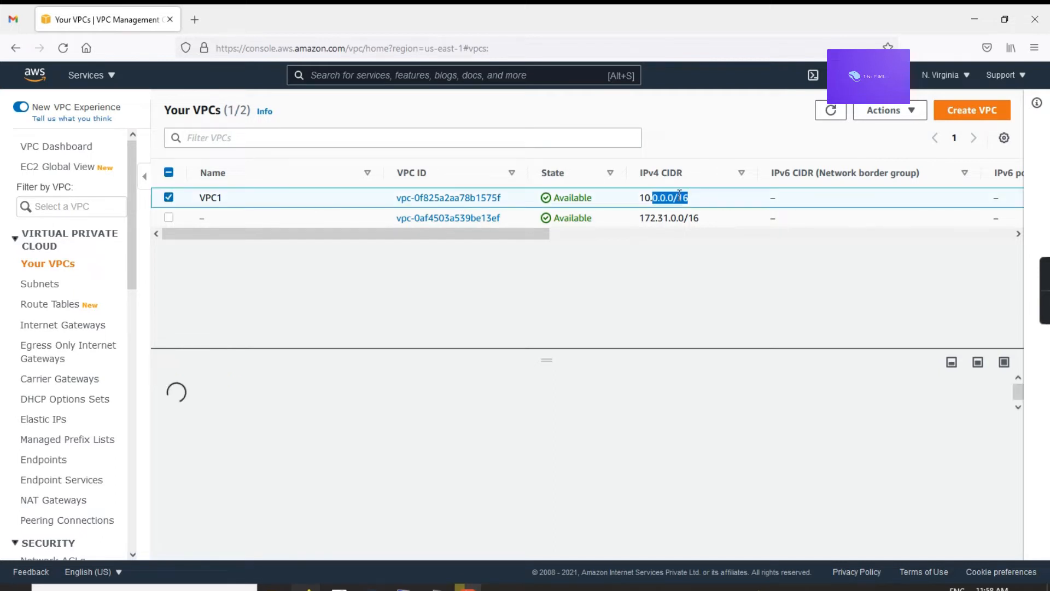
# Step: Start a new subnet in VPC1 and name it Subnet1-VPC1
pyautogui.click(41, 283)
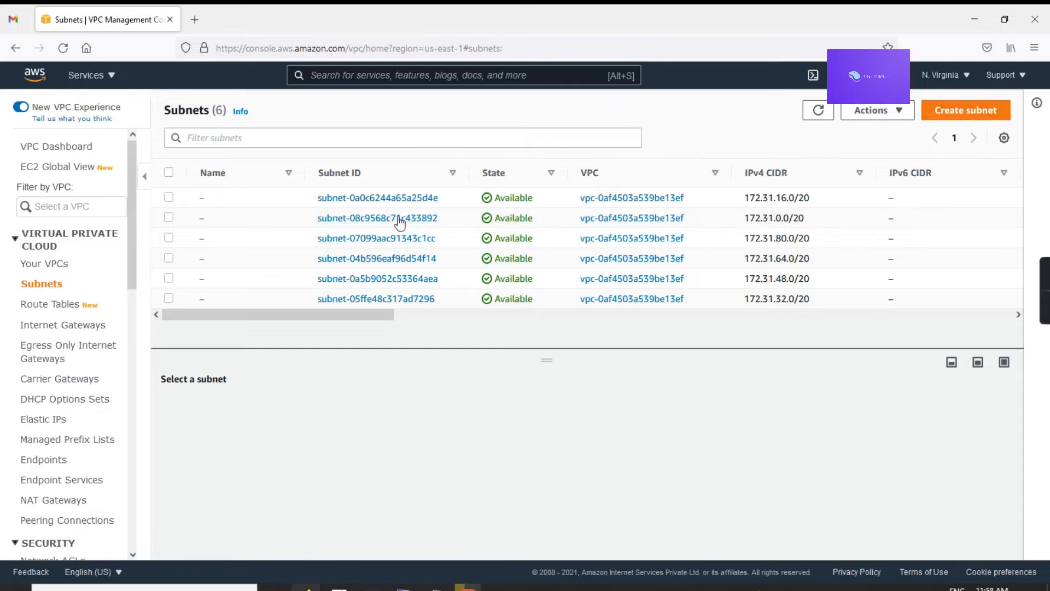
pyautogui.click(963, 112)
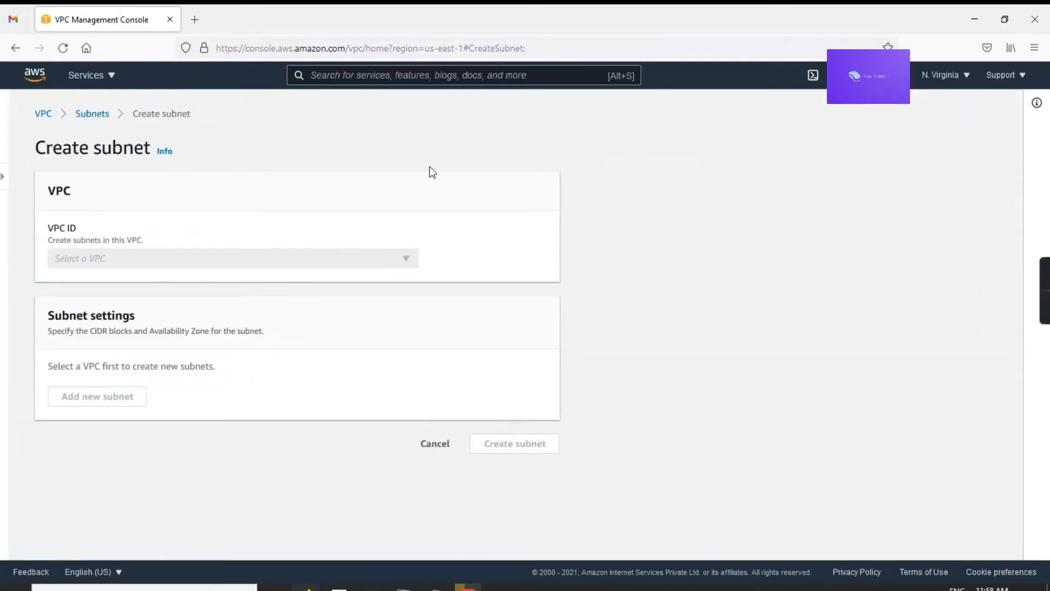
pyautogui.click(141, 260)
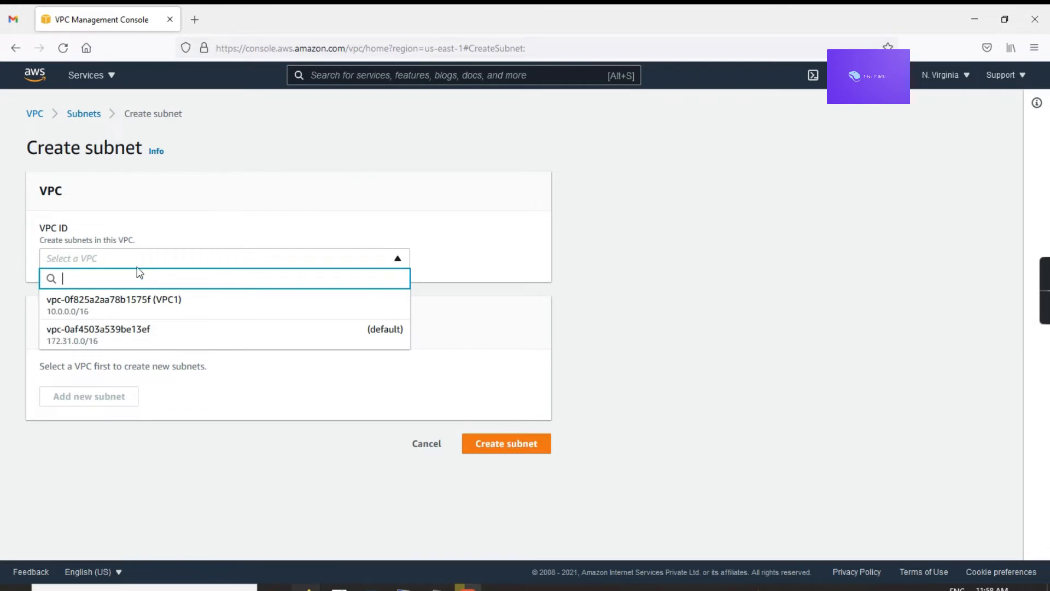
pyautogui.click(154, 307)
pyautogui.scroll(-3, 155, 308)
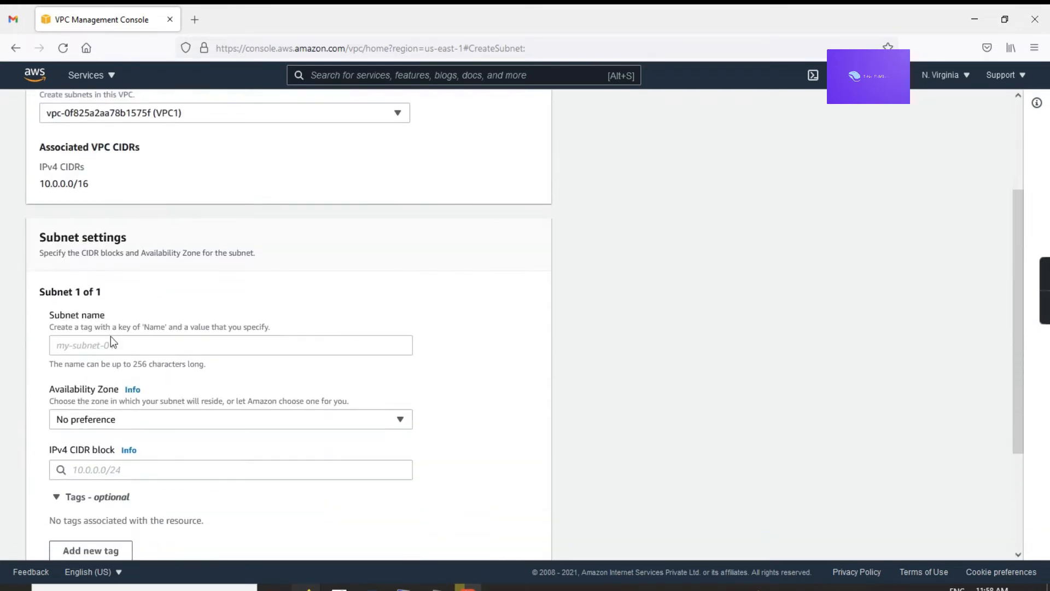
pyautogui.click(111, 342)
pyautogui.write('Subnet')
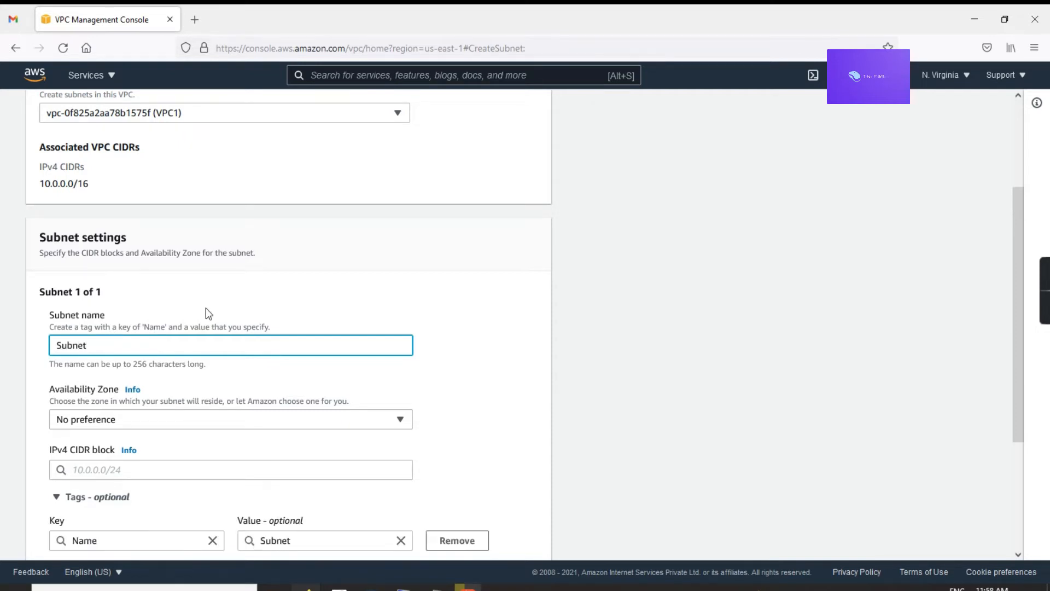
pyautogui.write('1-VPC1')
# Step: Assign Subnet1-VPC1 to availability zone us-east-1a with the IPv4 CIDR block 10.0.0.0/24
pyautogui.scroll(-2, 181, 328)
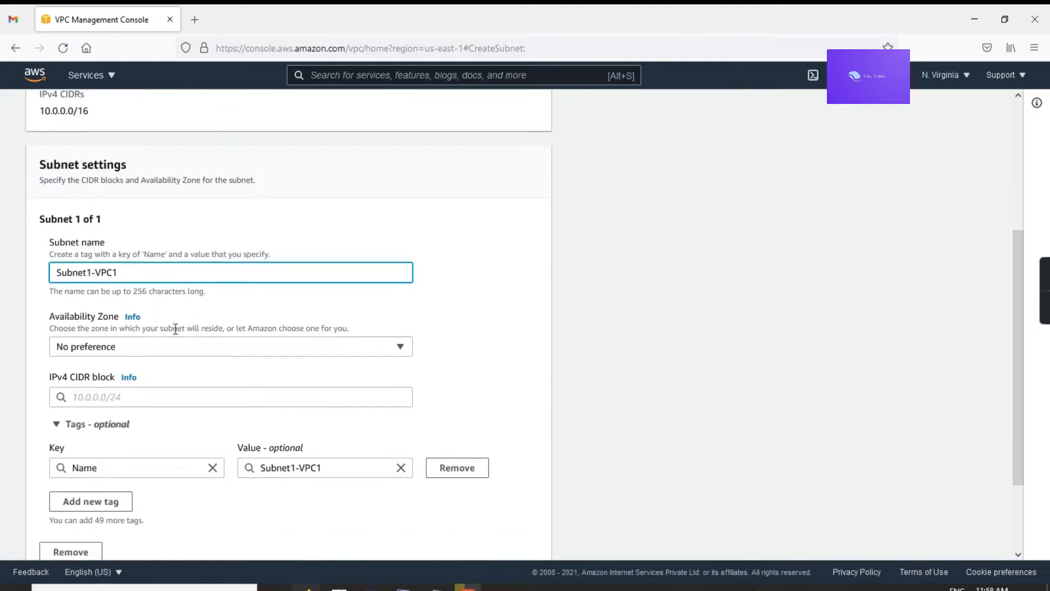
pyautogui.click(127, 344)
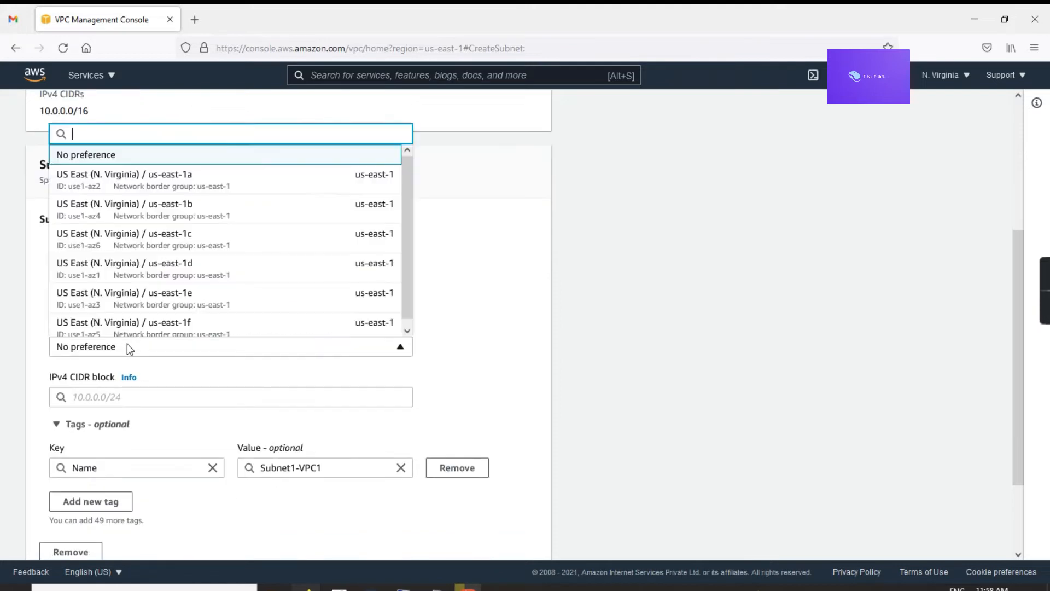
pyautogui.click(191, 182)
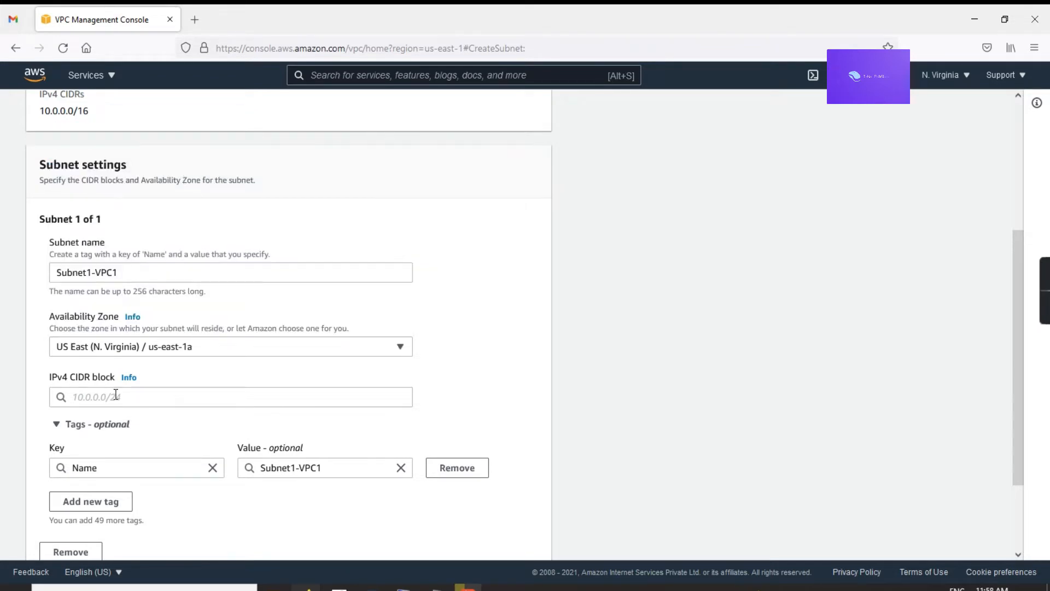
pyautogui.click(157, 395)
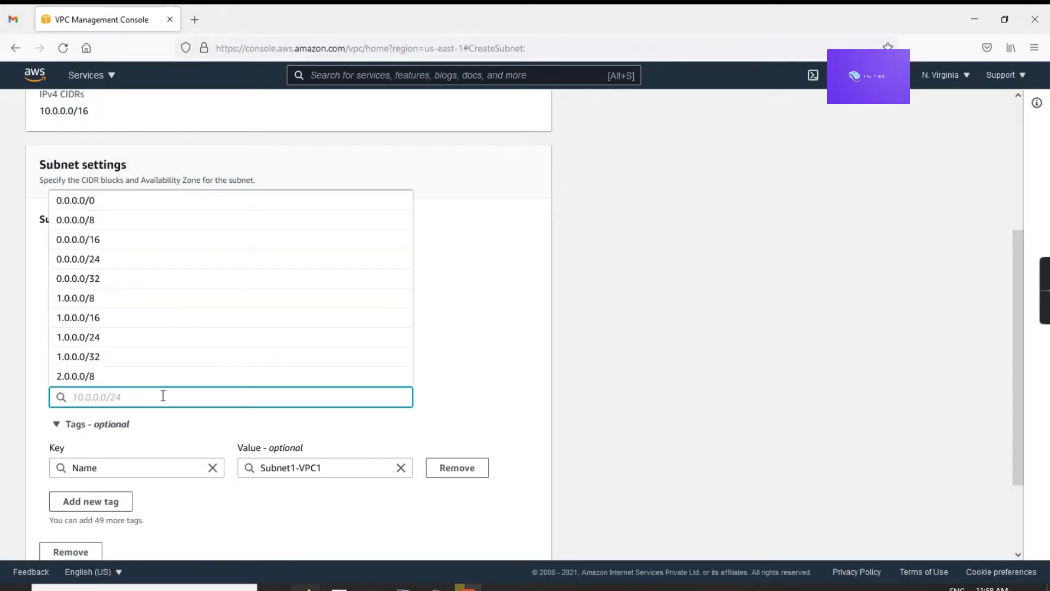
pyautogui.write('10.0.0.24')
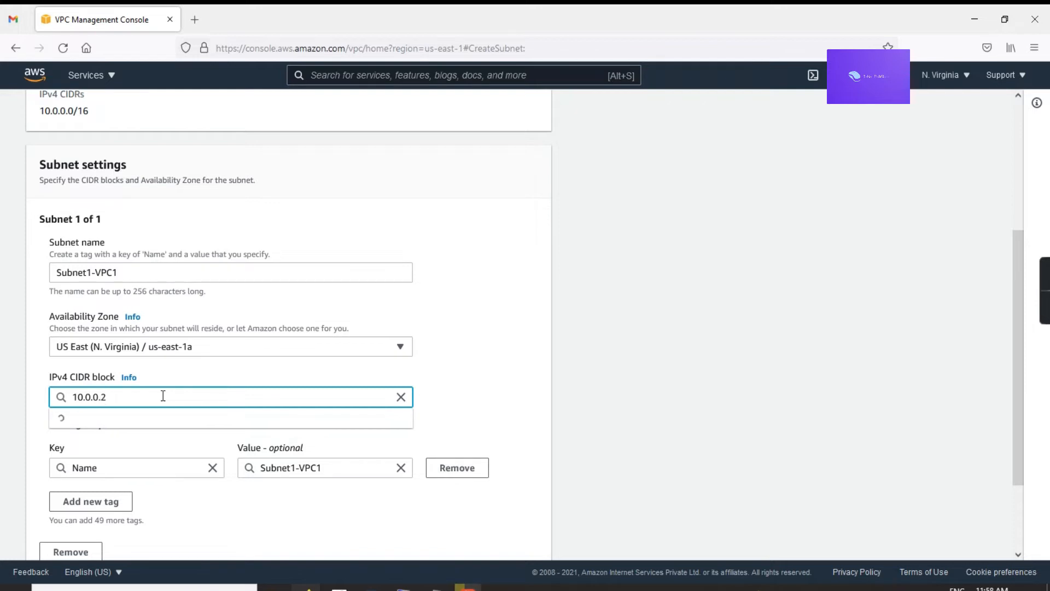
pyautogui.press('BackSpace')
pyautogui.press('BackSpace')
pyautogui.write('0')
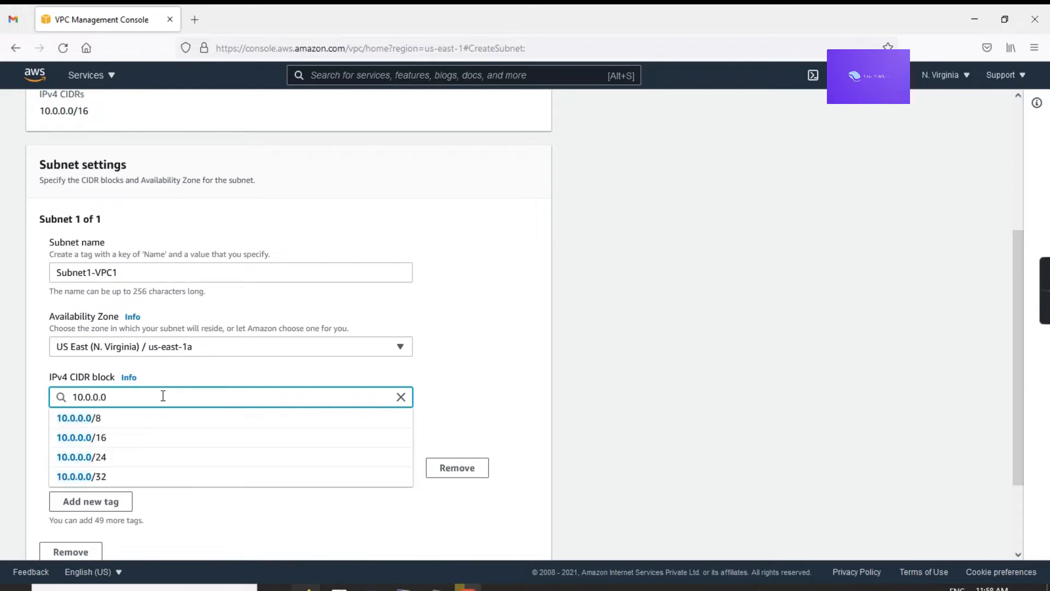
pyautogui.write('/24')
pyautogui.click(136, 420)
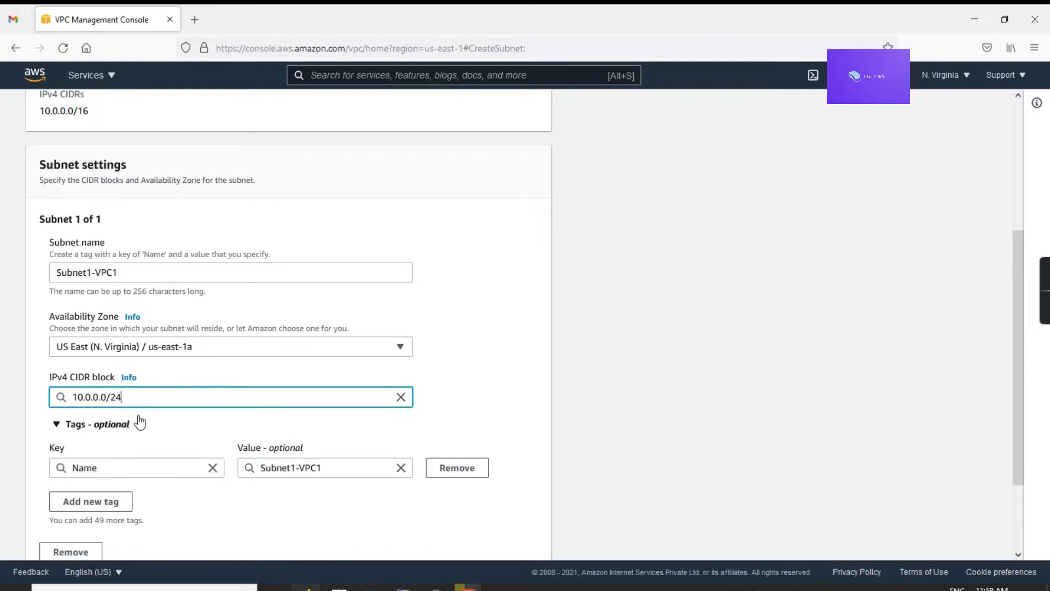
# Step: Review the settings of Subnet1-VPC1 and create the subnet
pyautogui.scroll(-2, 154, 396)
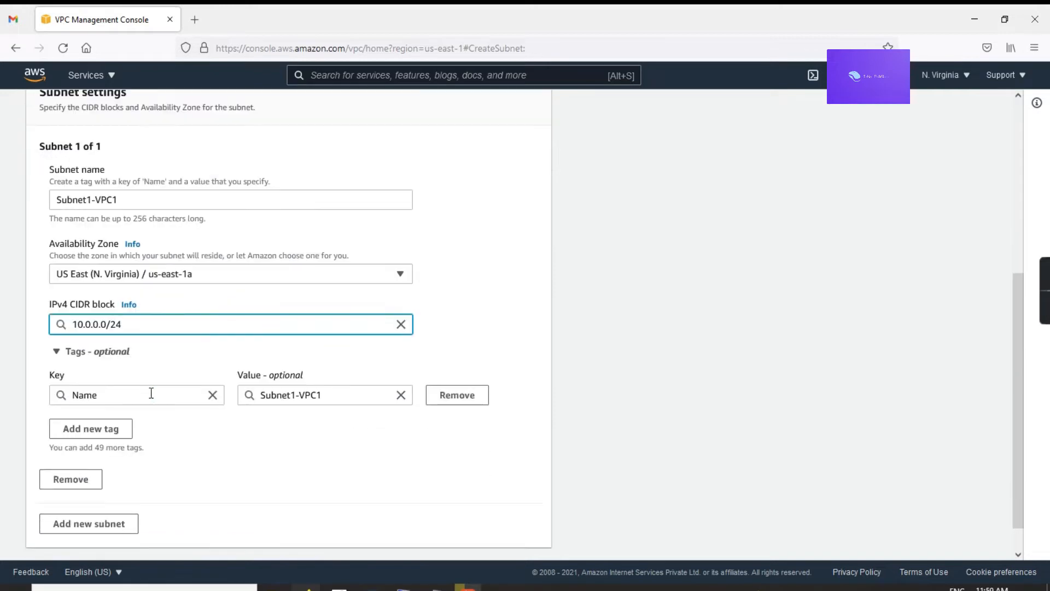
pyautogui.scroll(-1, 126, 370)
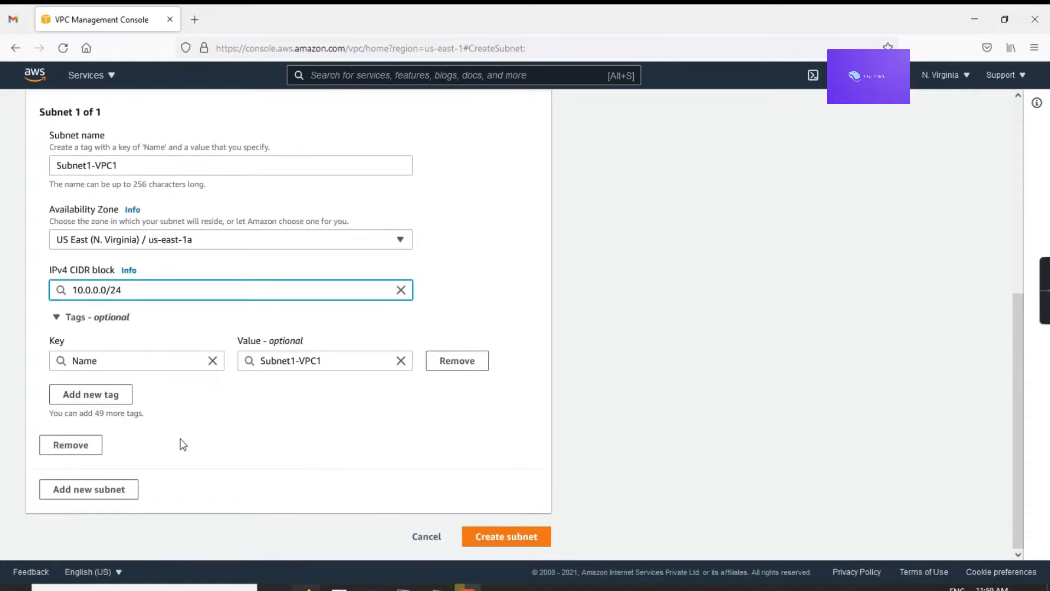
pyautogui.scroll(2, 182, 443)
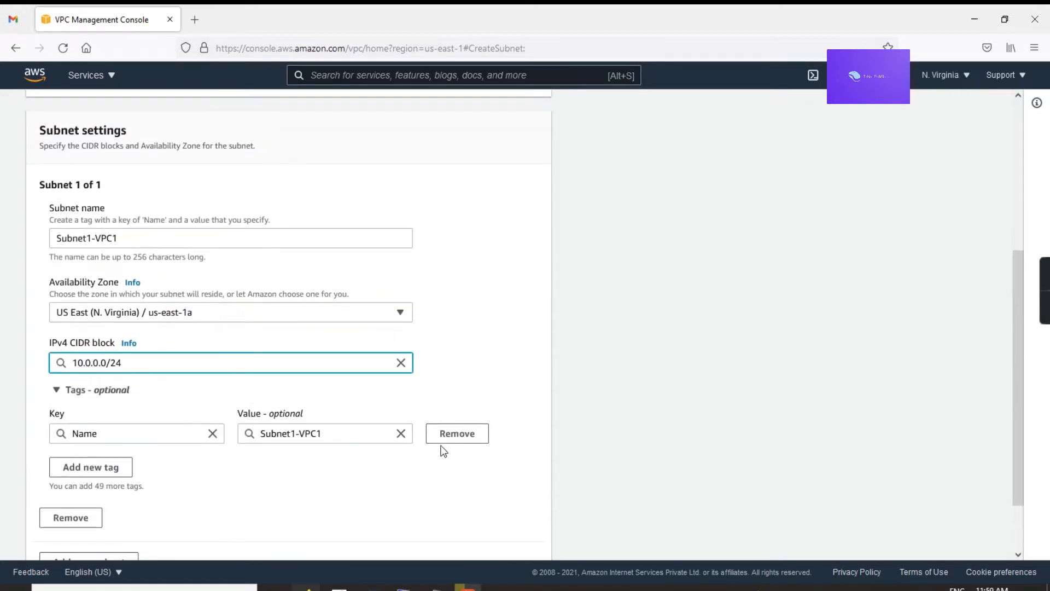
pyautogui.scroll(-2, 443, 451)
pyautogui.click(507, 535)
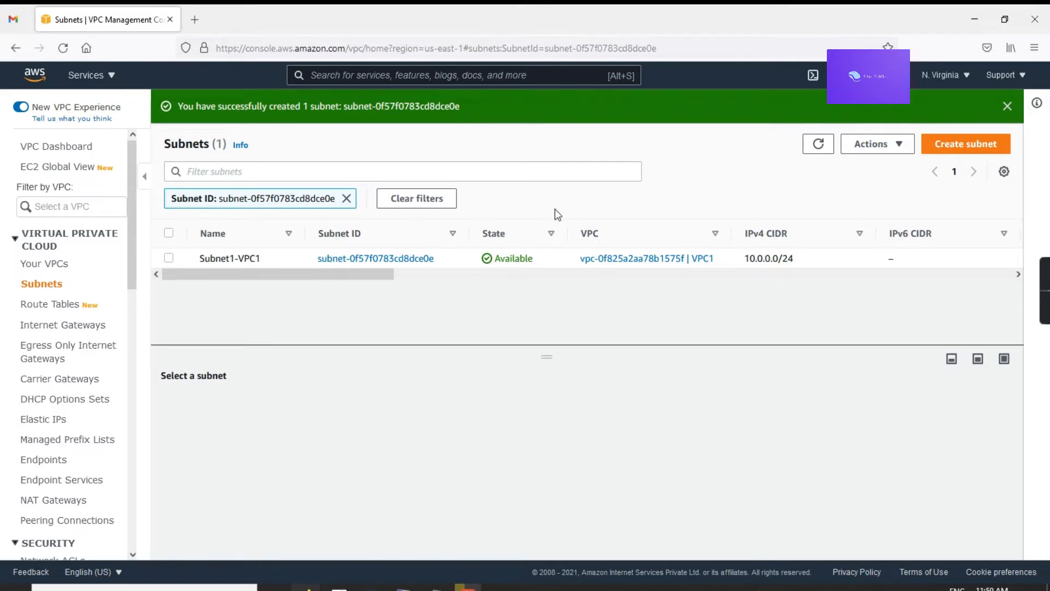
# Step: Start a second subnet in VPC1 and name it Subnet2-VPC1
pyautogui.click(967, 144)
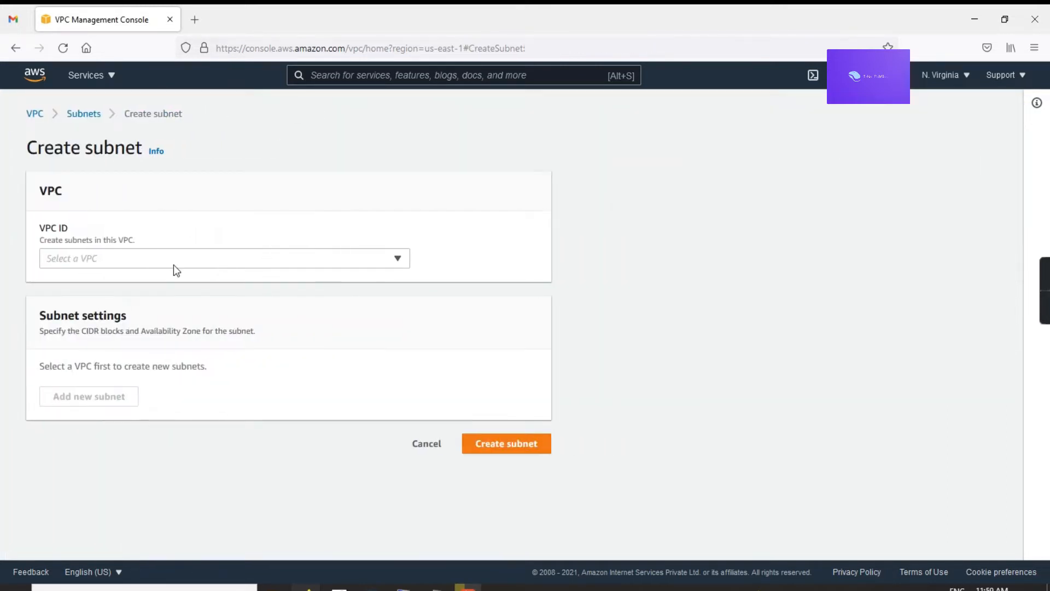
pyautogui.click(175, 260)
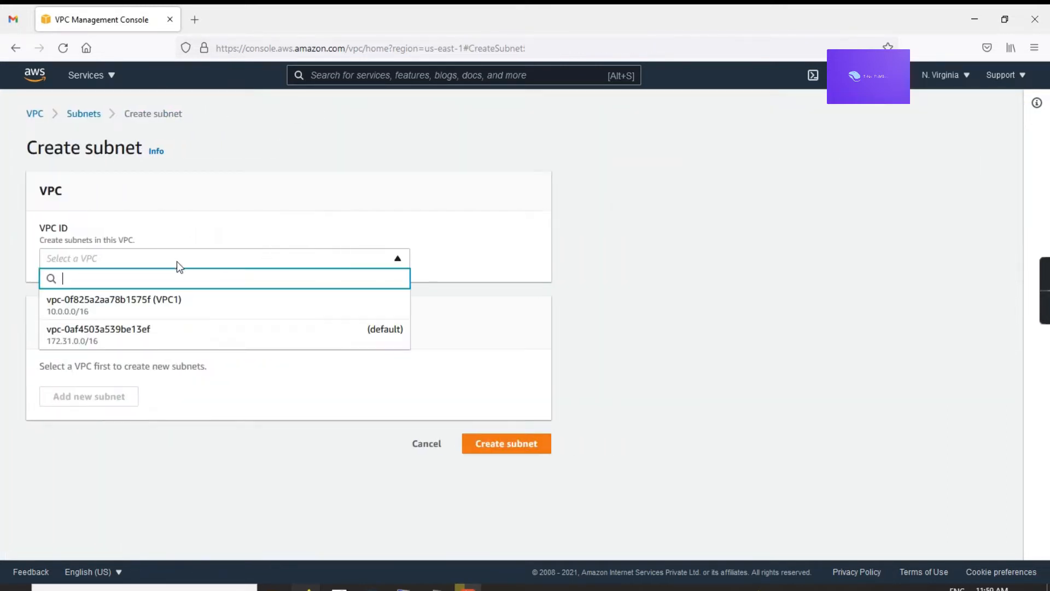
pyautogui.click(142, 301)
pyautogui.scroll(-2, 153, 350)
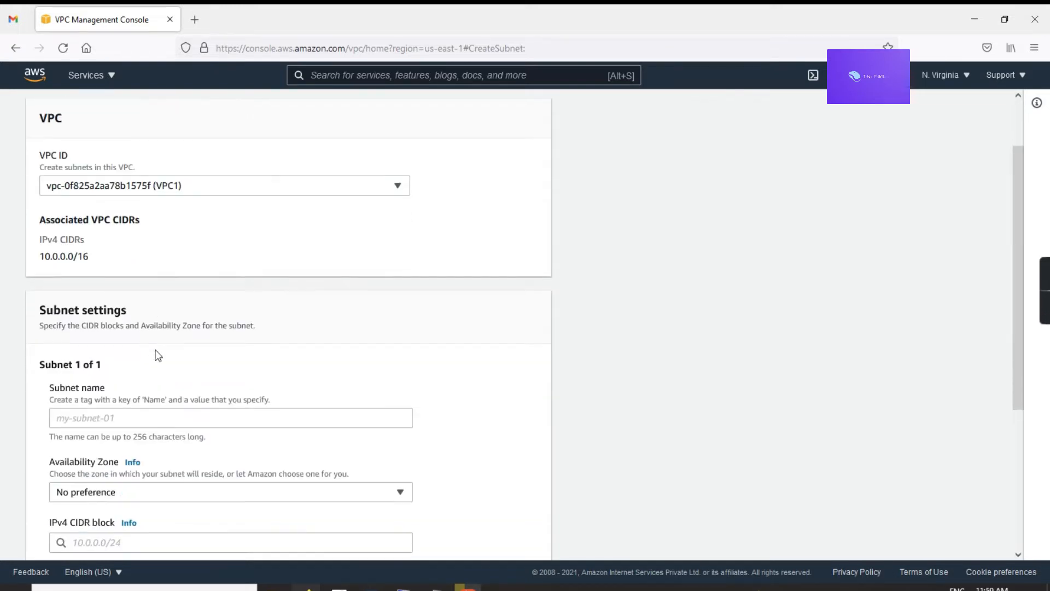
pyautogui.click(159, 411)
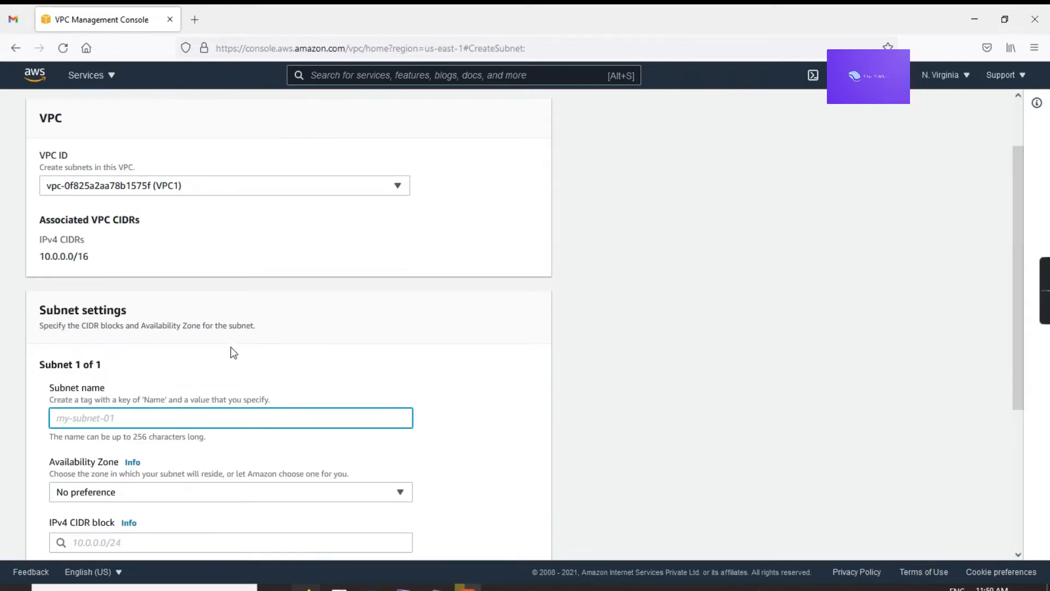
pyautogui.write('Subnet2-VPC1')
# Step: Set the availability zone of Subnet2-VPC1 to us-east-1b
pyautogui.scroll(-4, 233, 352)
pyautogui.click(154, 346)
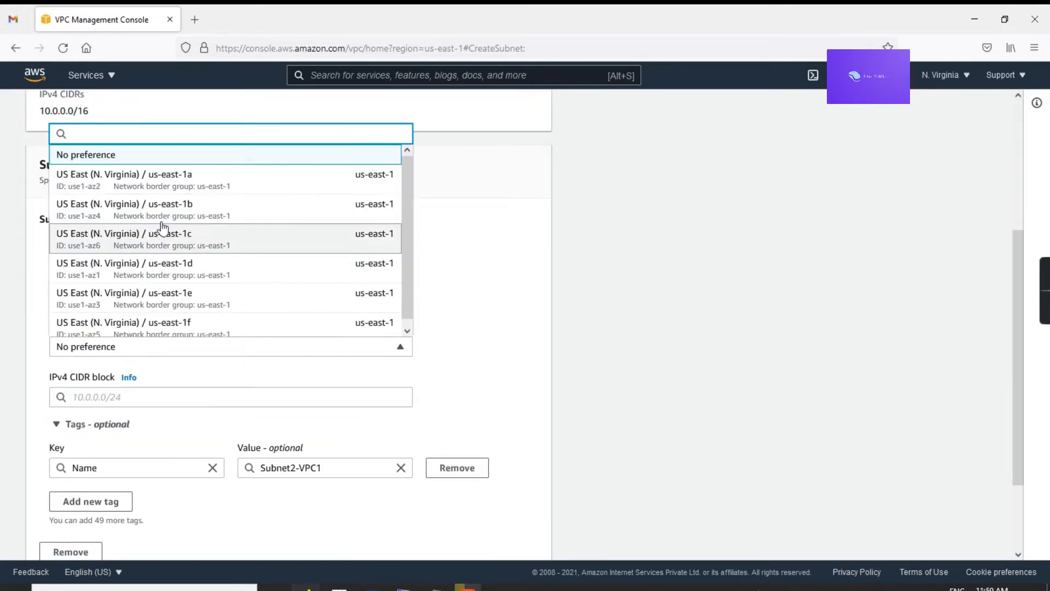
pyautogui.click(199, 210)
# Step: Enter 10.0.2.0/24 as the IPv4 CIDR block of Subnet2-VPC1
pyautogui.scroll(-2, 265, 340)
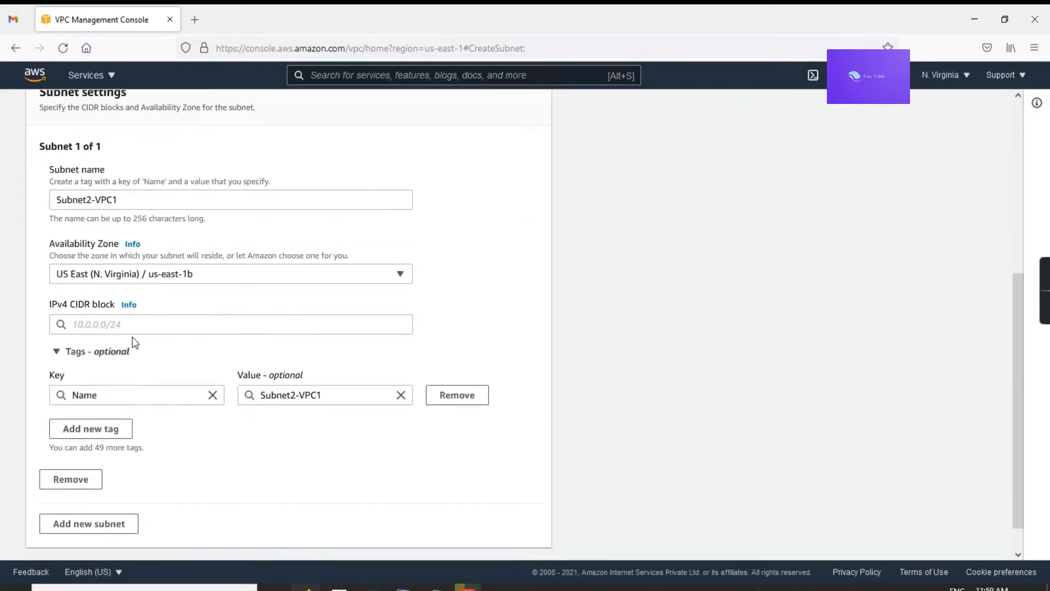
pyautogui.click(112, 328)
pyautogui.write('1')
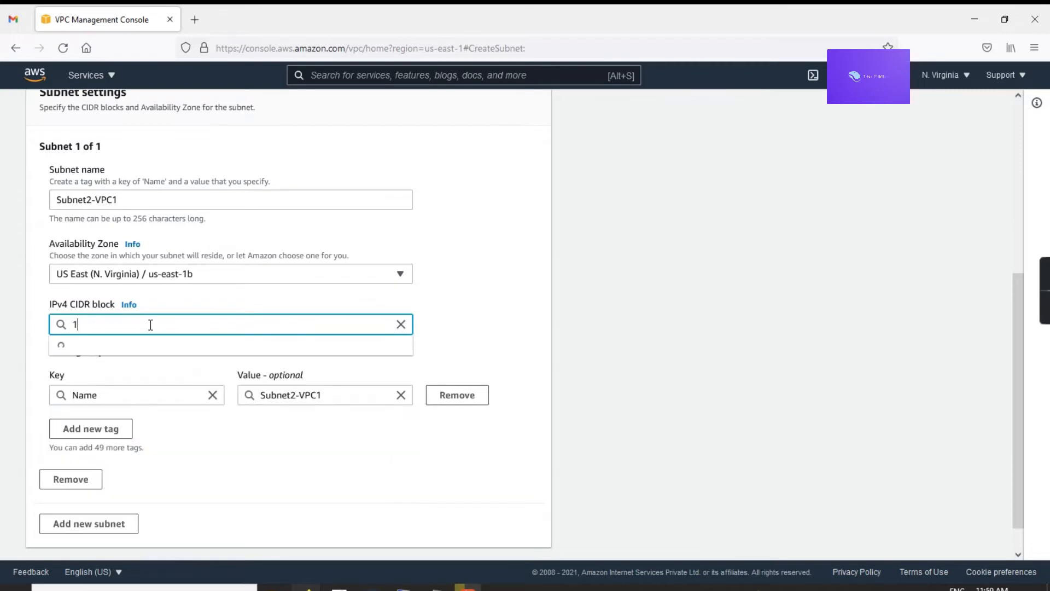
pyautogui.write('0.0.2.0')
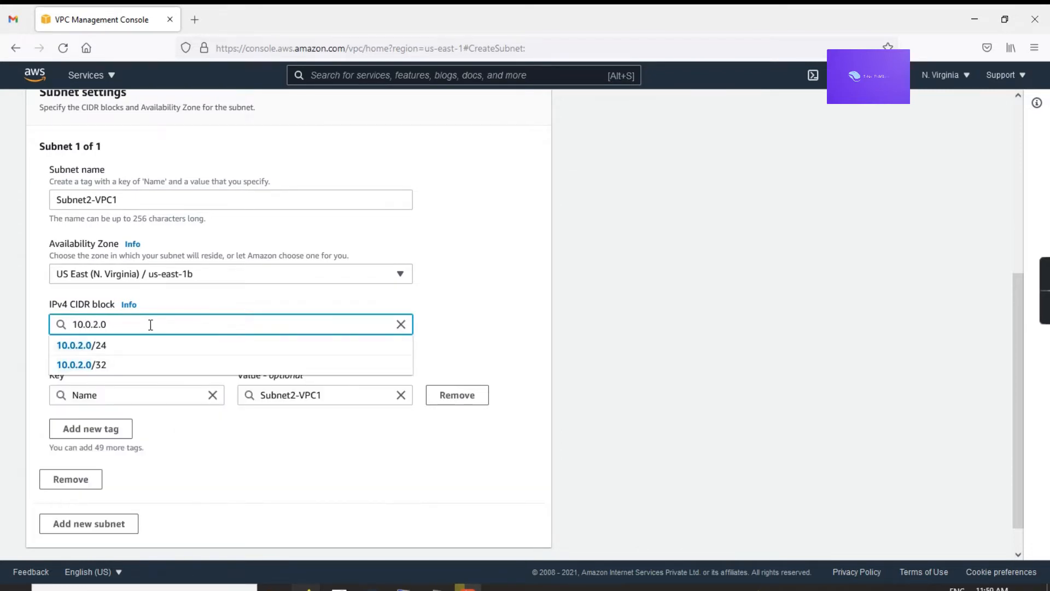
pyautogui.write('/24')
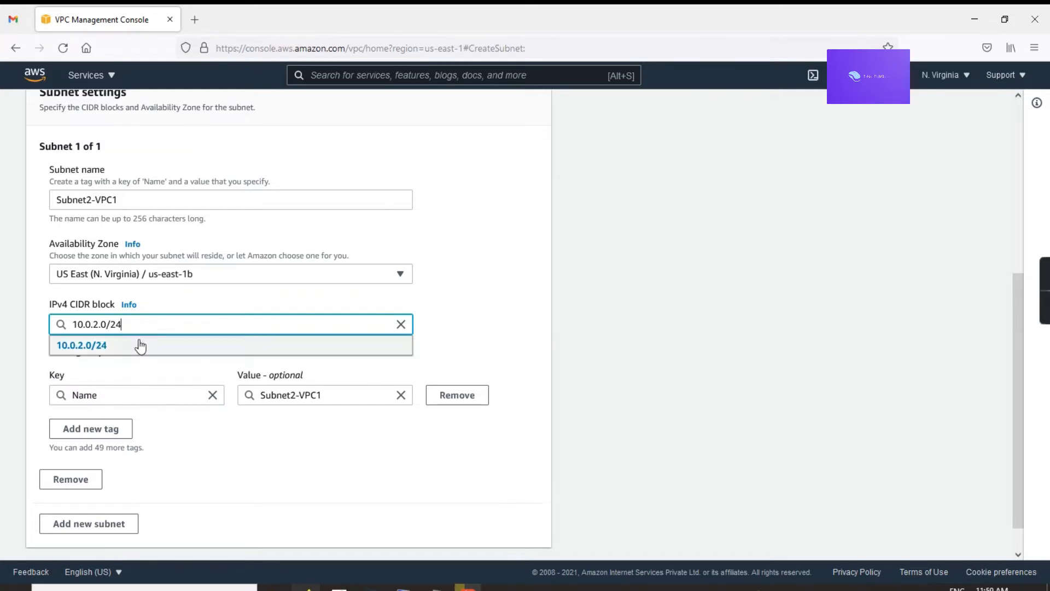
pyautogui.click(141, 346)
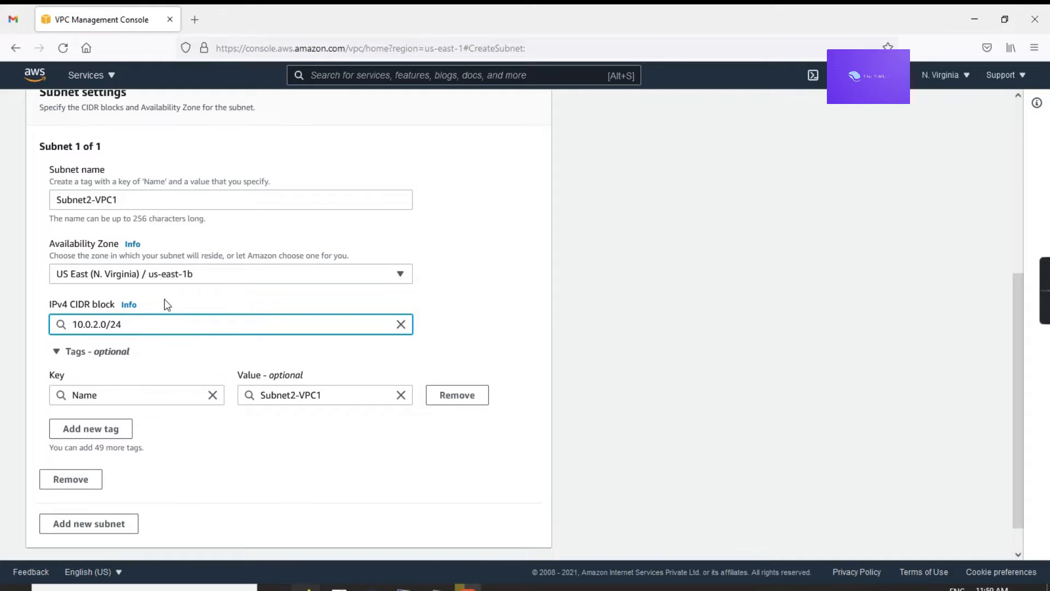
# Step: Change the IPv4 CIDR block of Subnet2-VPC1 to 10.0.1.0/24 and create the subnet
pyautogui.scroll(-1, 163, 295)
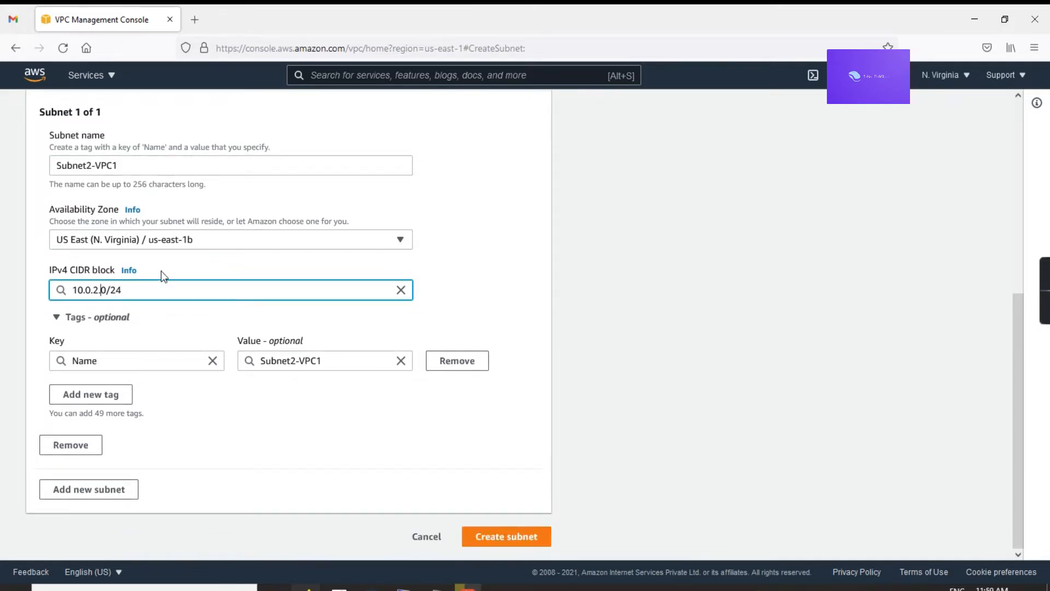
pyautogui.press('BackSpace')
pyautogui.write('1')
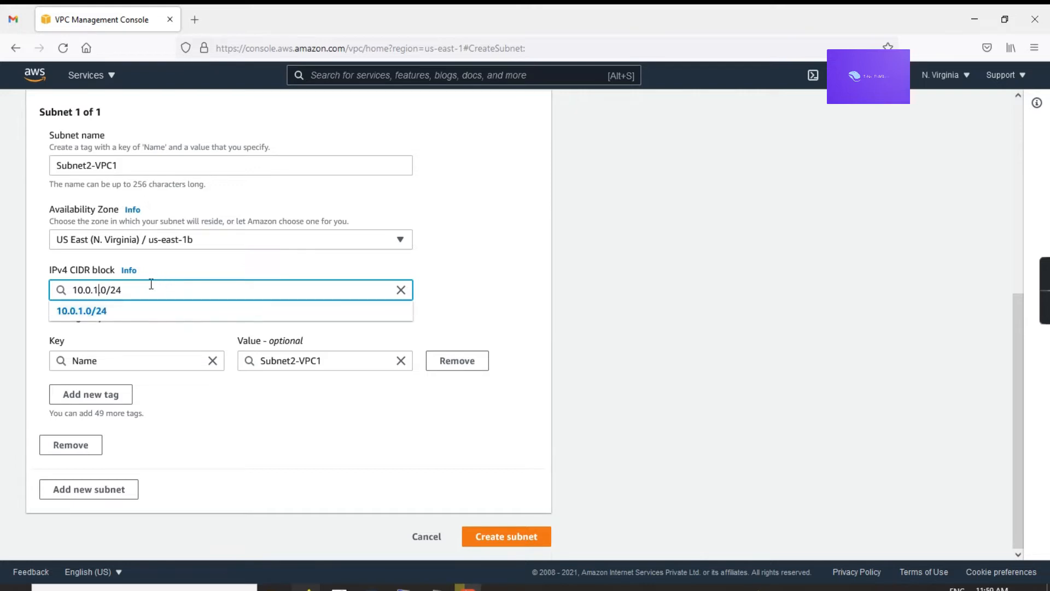
pyautogui.click(114, 316)
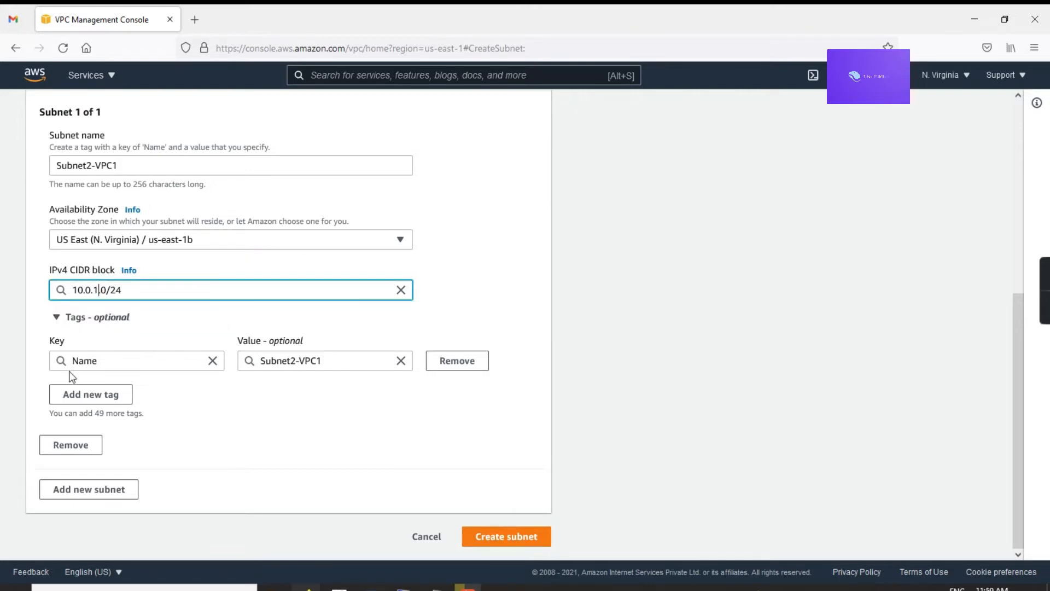
pyautogui.click(489, 536)
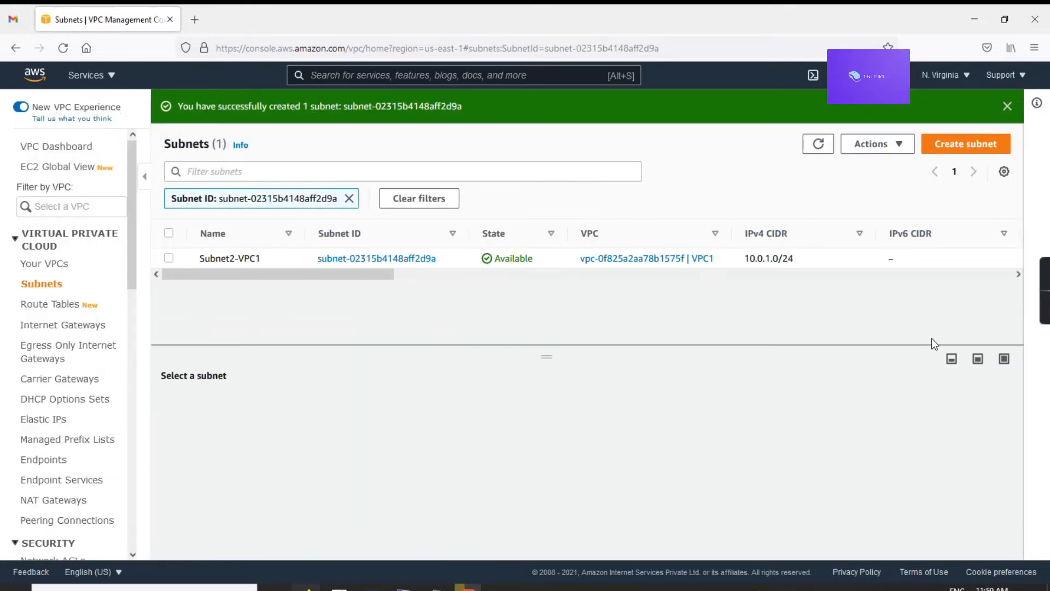
pyautogui.click(952, 359)
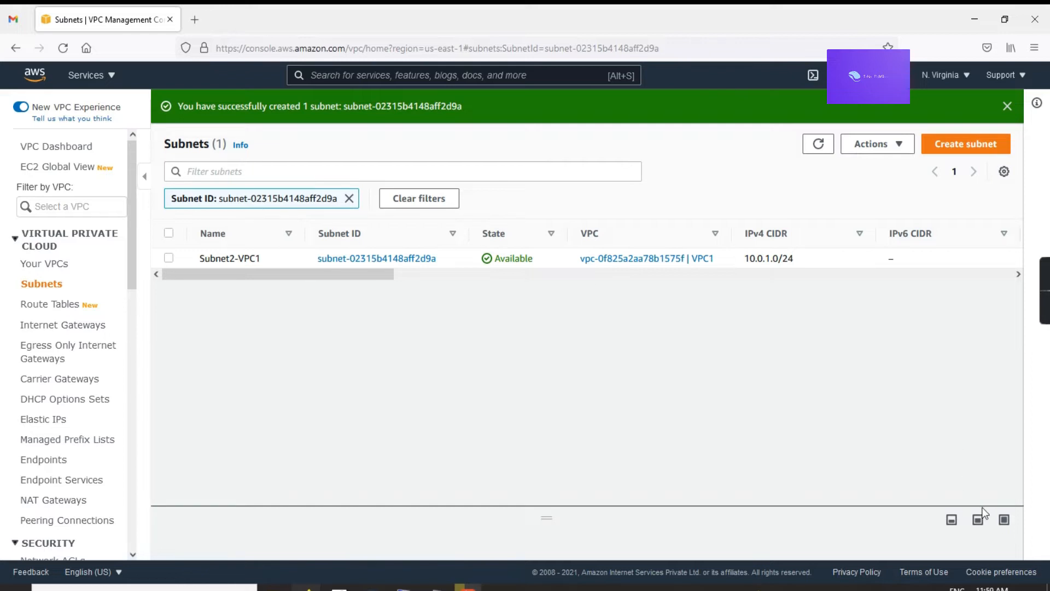
pyautogui.click(1004, 524)
pyautogui.click(977, 268)
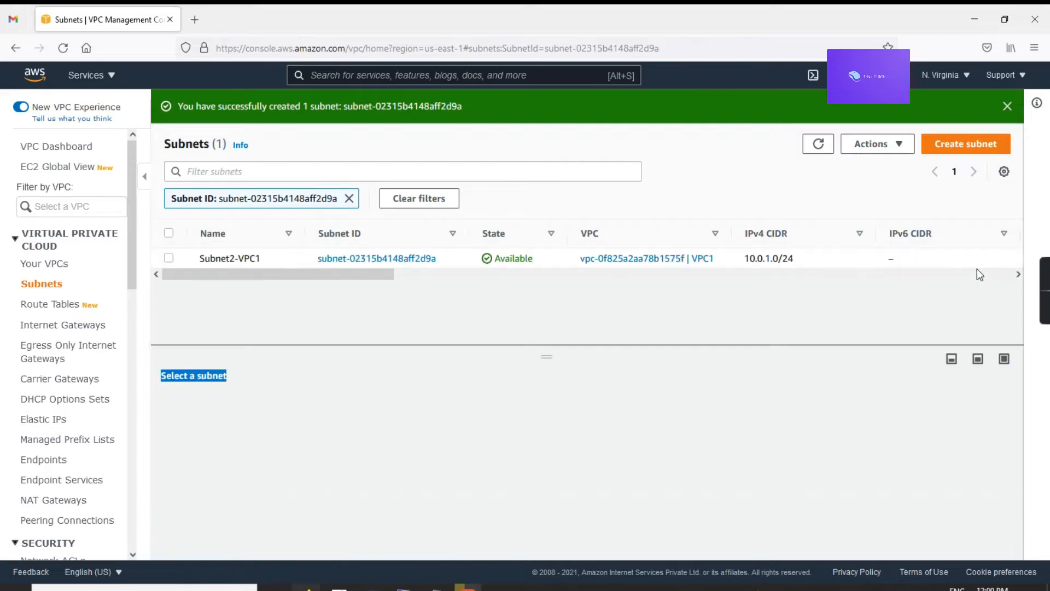
# Step: List all subnets and compare the IPv4 CIDR blocks of Subnet2-VPC1 and Subnet1-VPC1
pyautogui.click(43, 283)
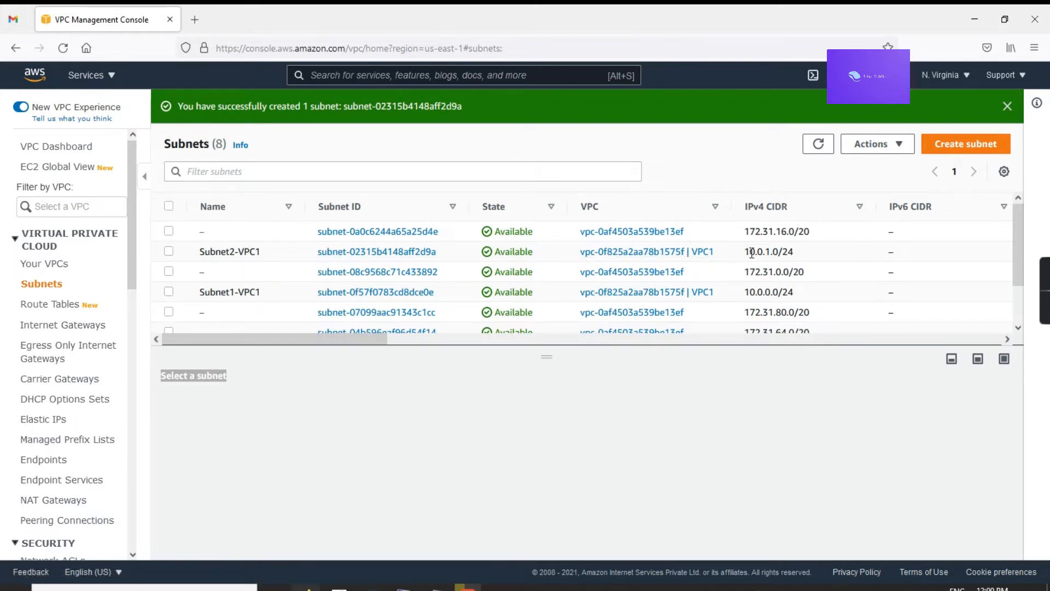
pyautogui.moveTo(748, 253); pyautogui.dragTo(796, 252)
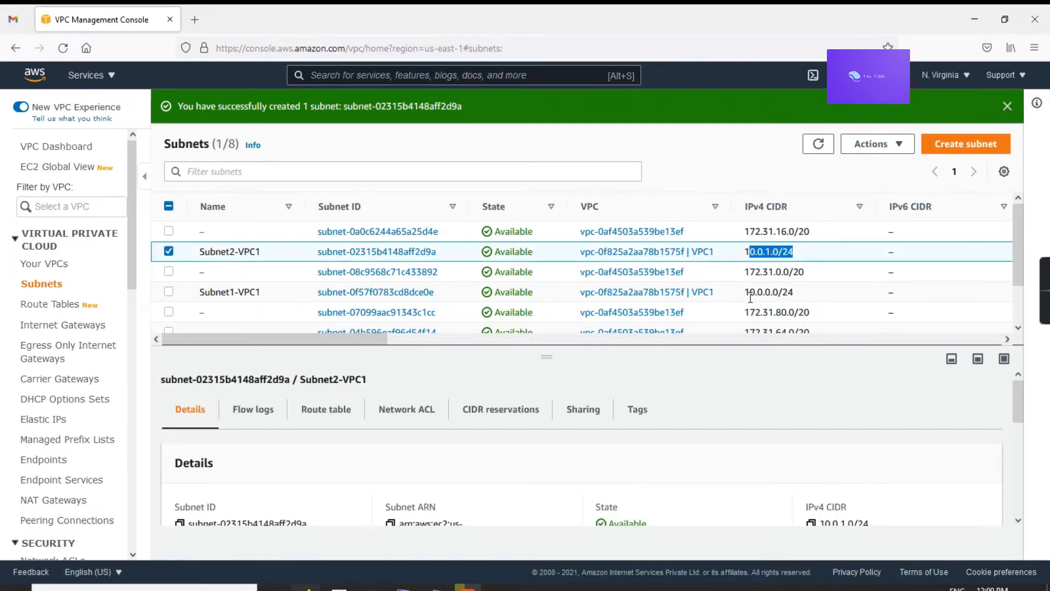
pyautogui.moveTo(749, 293); pyautogui.dragTo(789, 292)
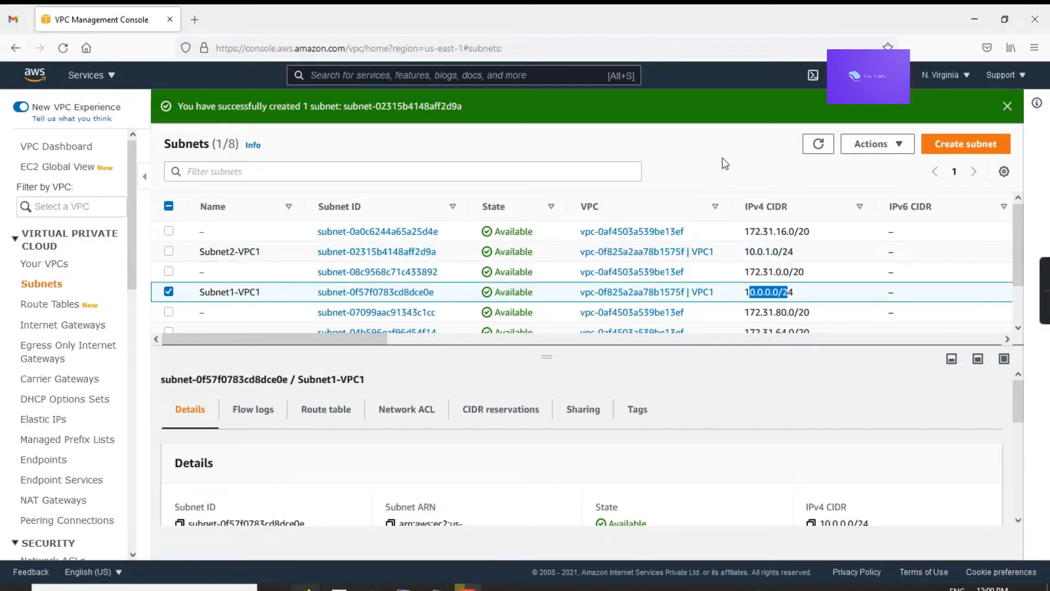
pyautogui.click(695, 158)
# Step: Create an internet gateway with the name tag VPC1-InternetGT
pyautogui.click(70, 325)
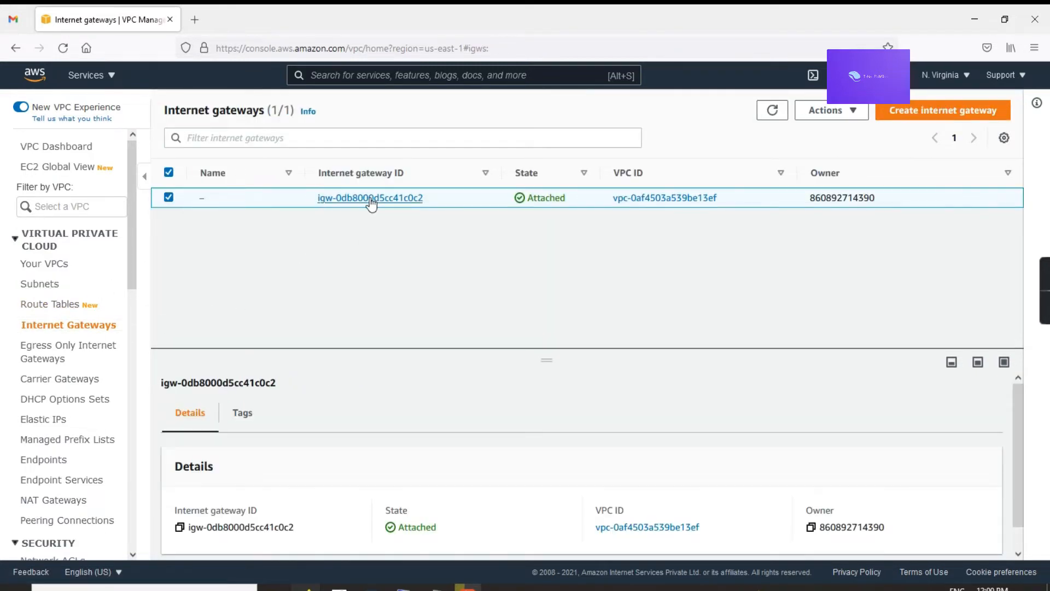
pyautogui.click(901, 112)
pyautogui.click(209, 294)
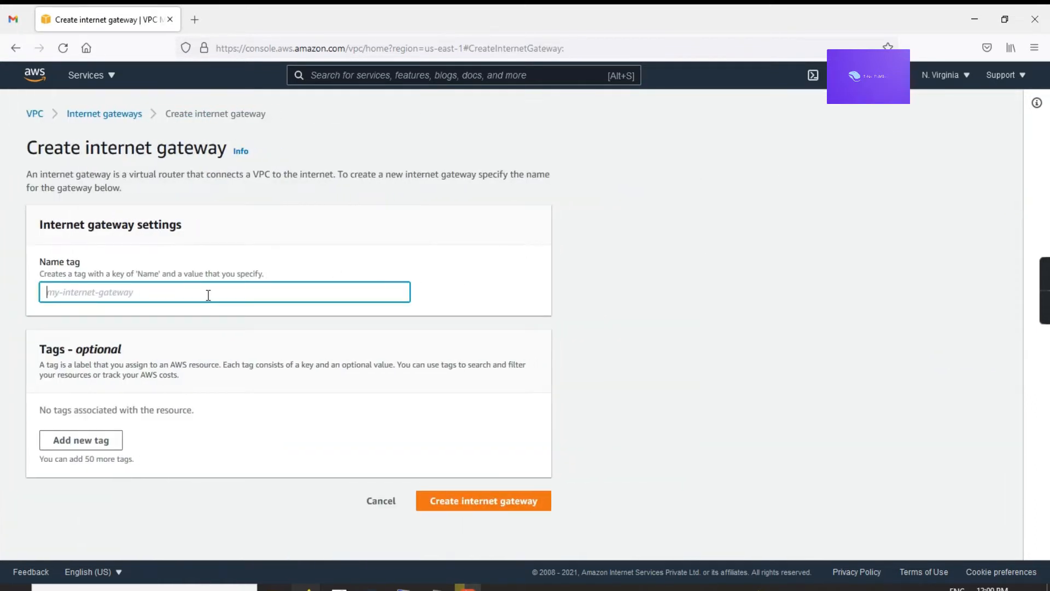
pyautogui.write('VP')
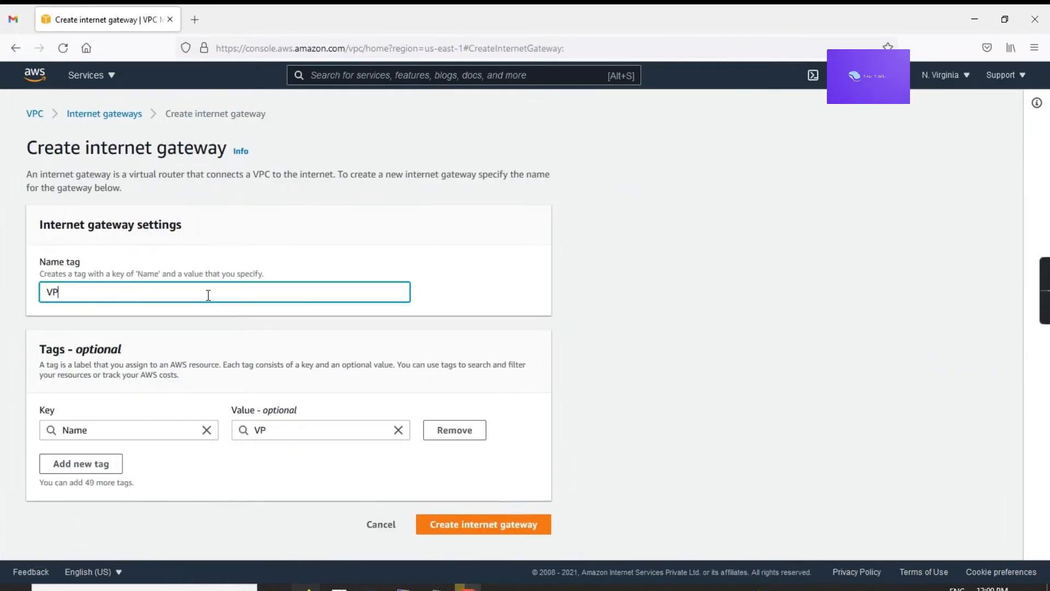
pyautogui.write('C1-Internet')
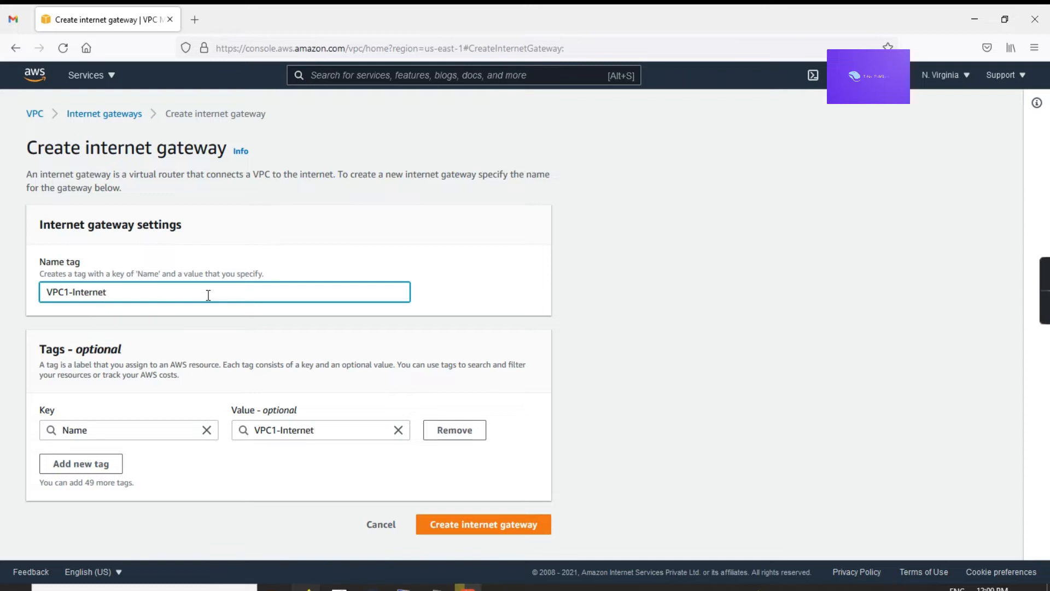
pyautogui.write('GT')
pyautogui.click(478, 527)
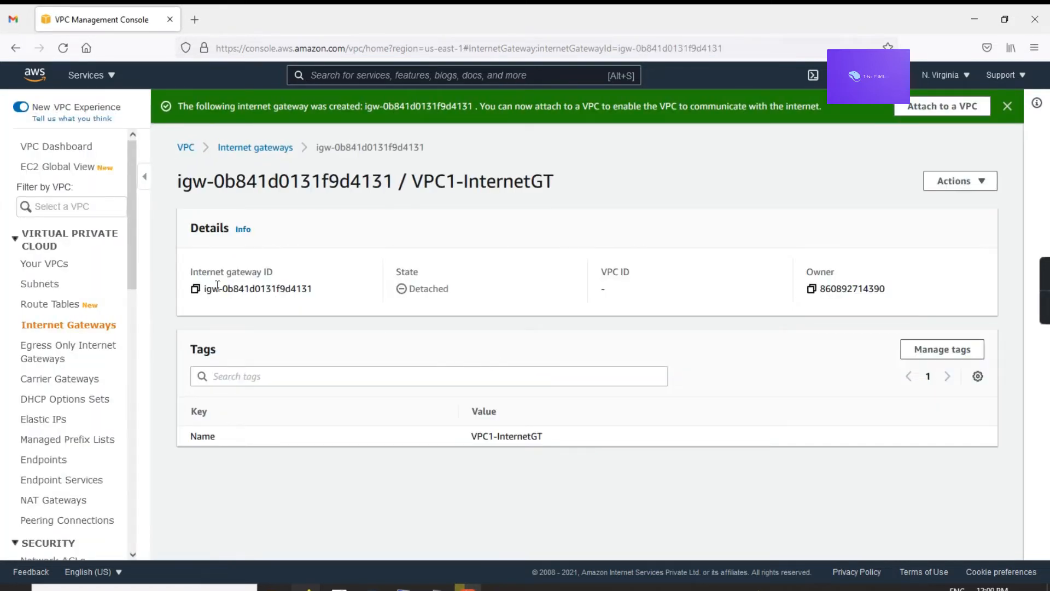
# Step: Attach the internet gateway VPC1-InternetGT to VPC1
pyautogui.click(262, 153)
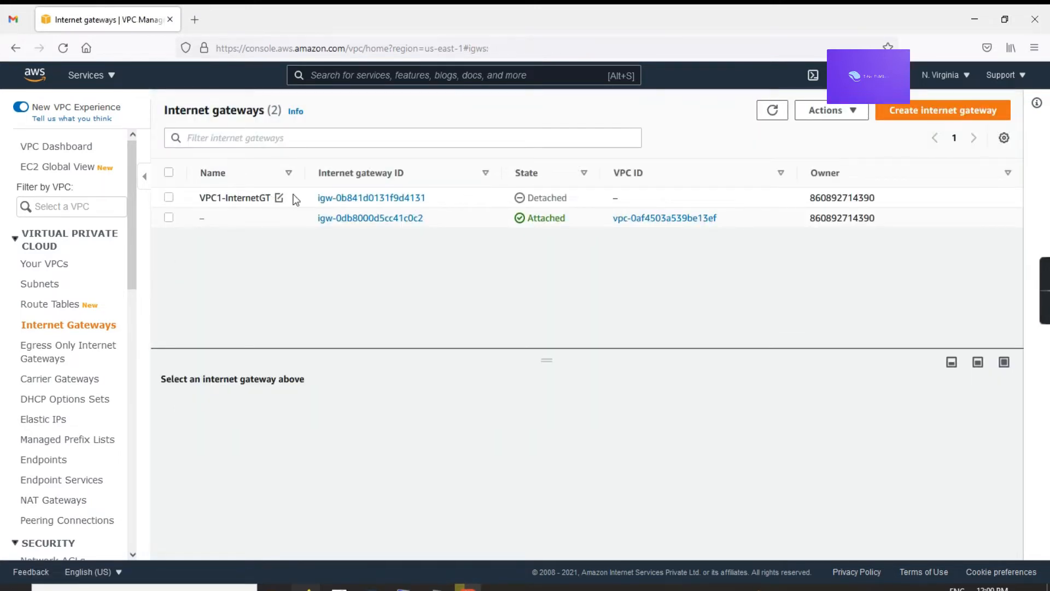
pyautogui.click(167, 198)
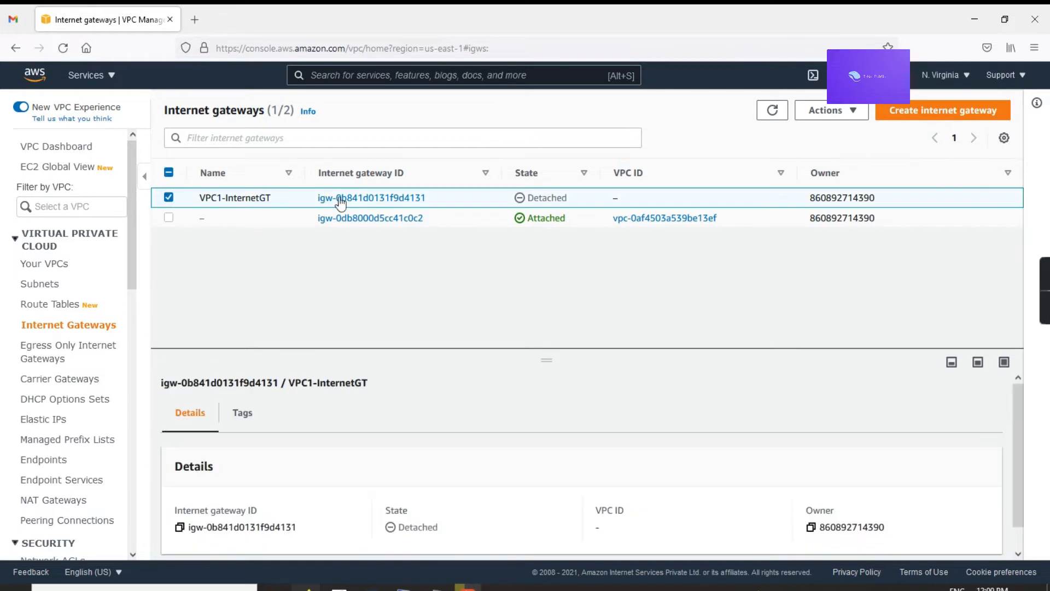
pyautogui.click(862, 116)
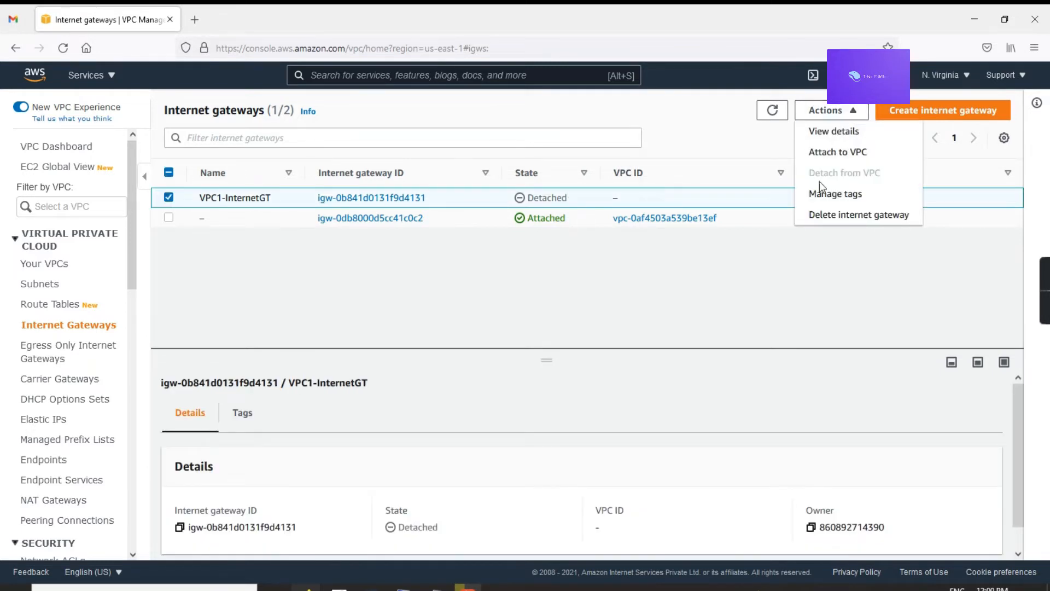
pyautogui.click(836, 163)
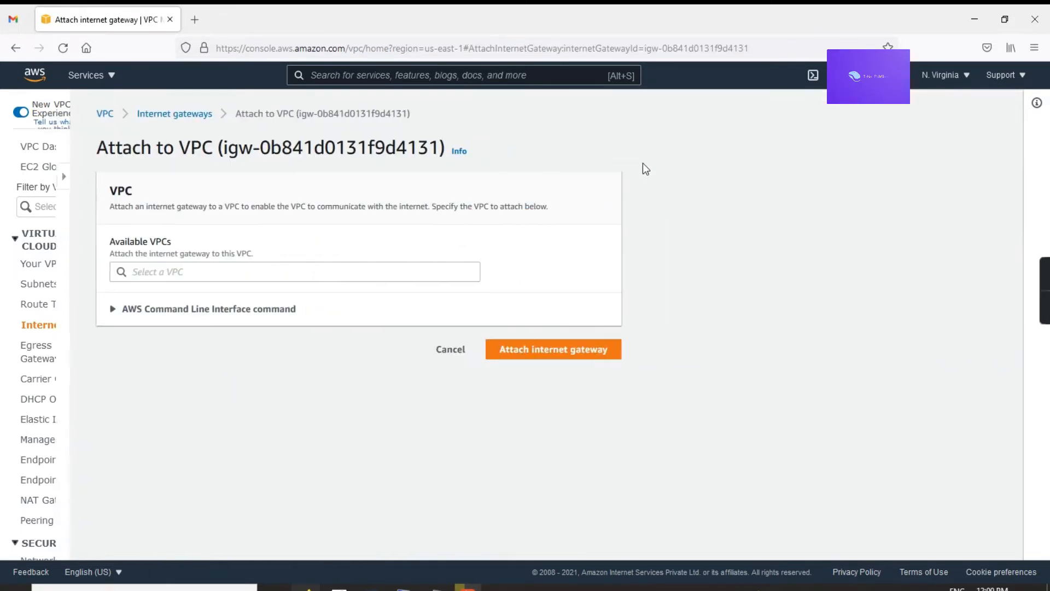
pyautogui.click(176, 276)
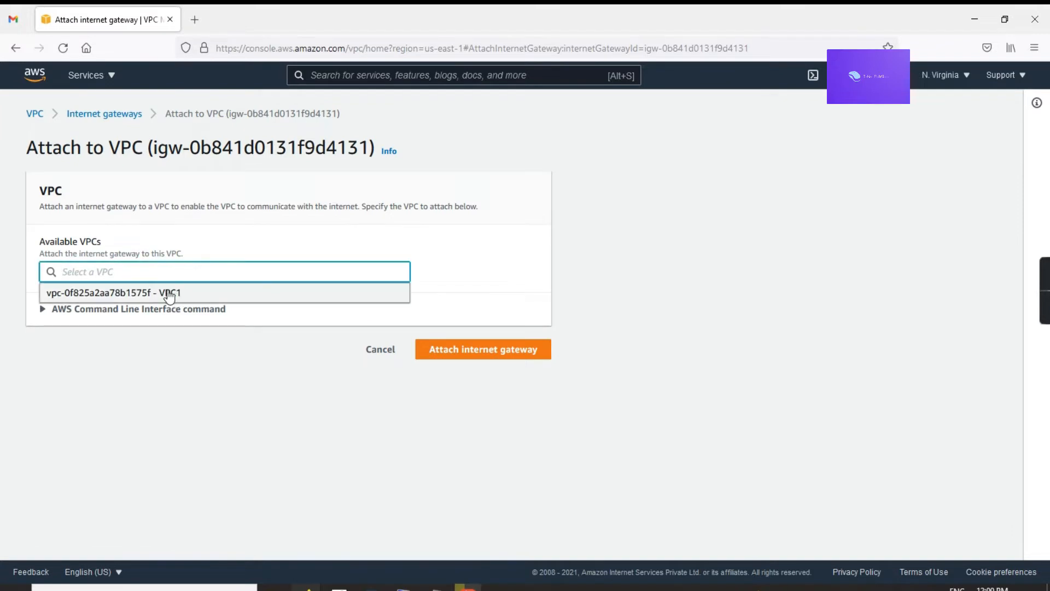
pyautogui.click(169, 294)
pyautogui.click(484, 350)
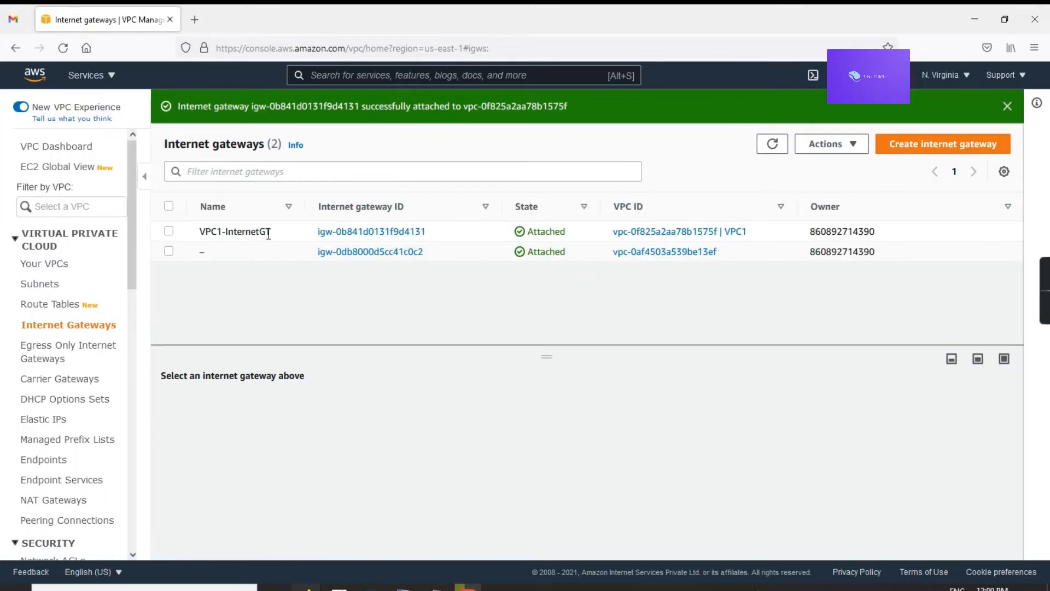
# Step: Name the main route table of VPC1 VPC1Route
pyautogui.click(62, 306)
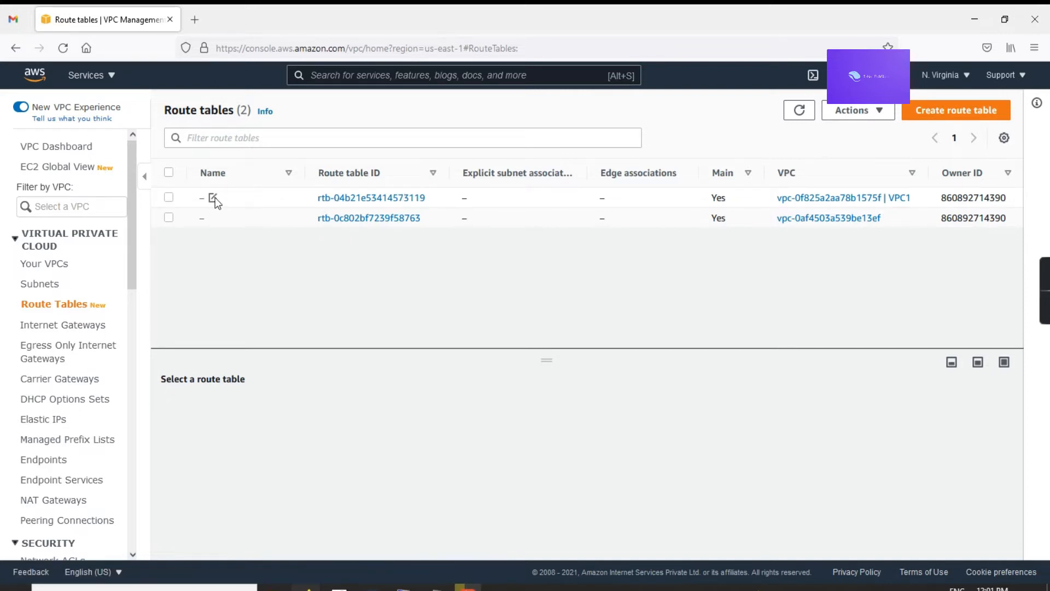
pyautogui.click(212, 197)
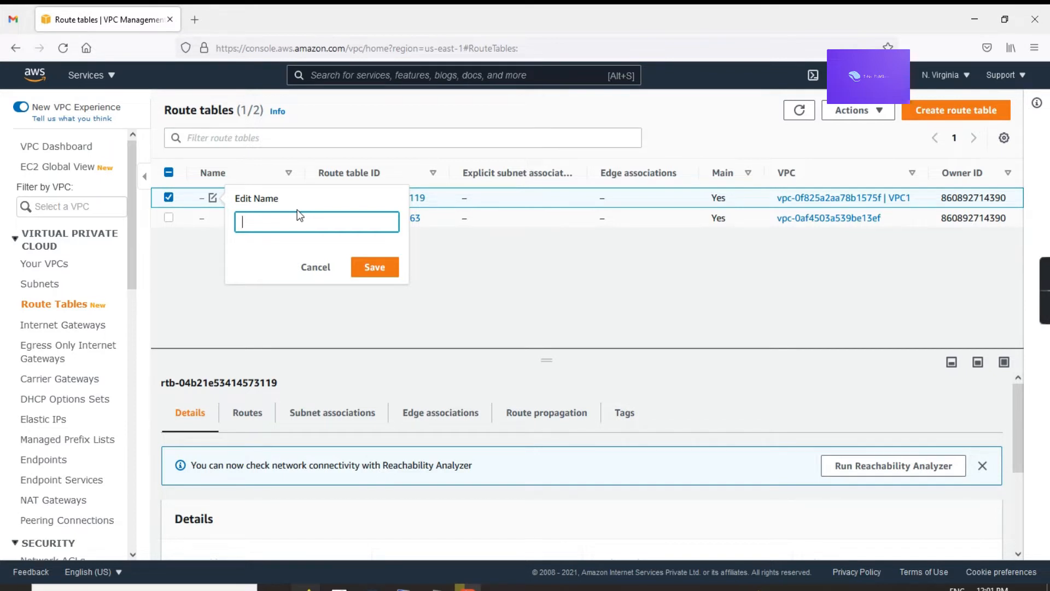
pyautogui.write('VPC1Route')
pyautogui.click(380, 268)
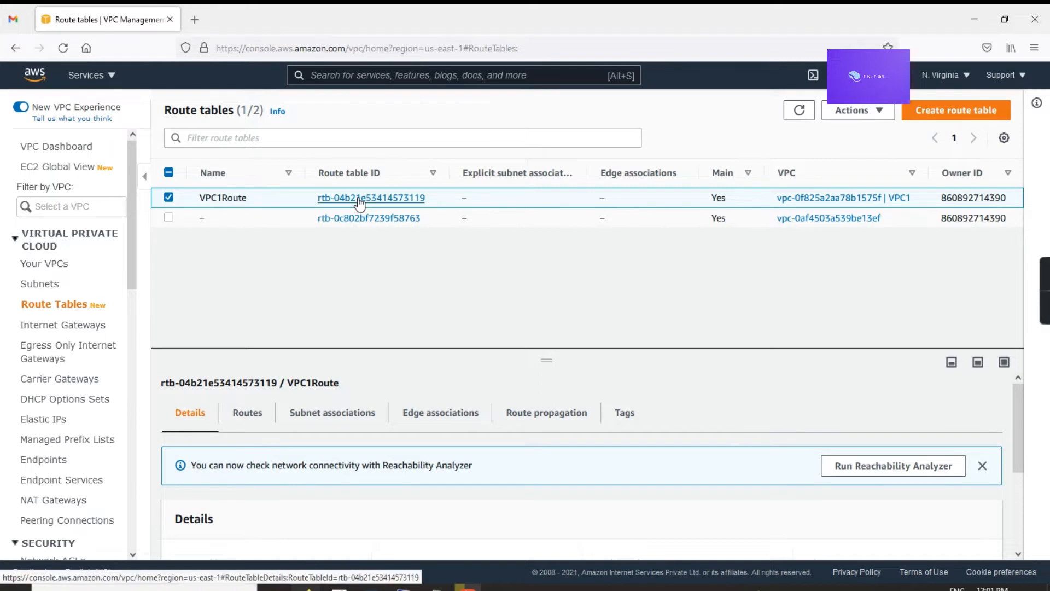
# Step: Open the routes of the VPC1Route table for editing
pyautogui.scroll(-3, 298, 408)
pyautogui.scroll(3, 305, 394)
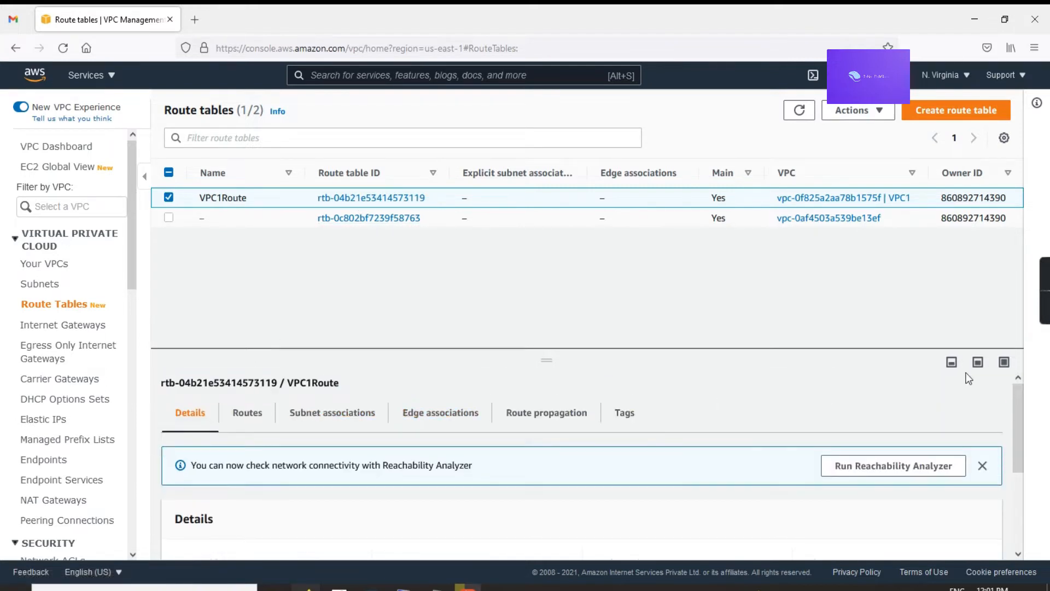
pyautogui.click(1005, 362)
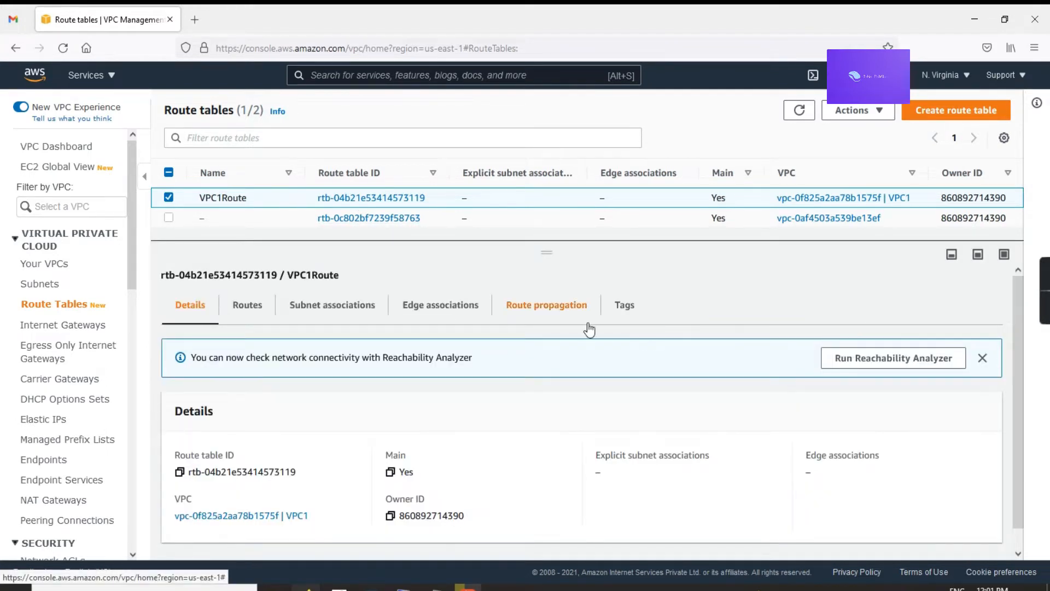
pyautogui.scroll(-1, 499, 410)
pyautogui.click(255, 293)
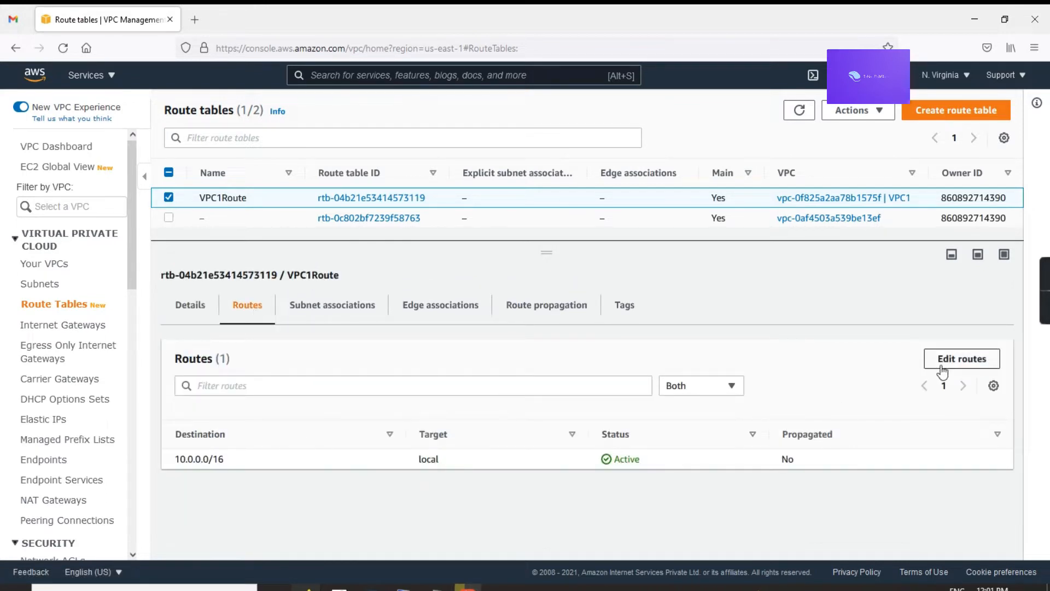
pyautogui.click(946, 362)
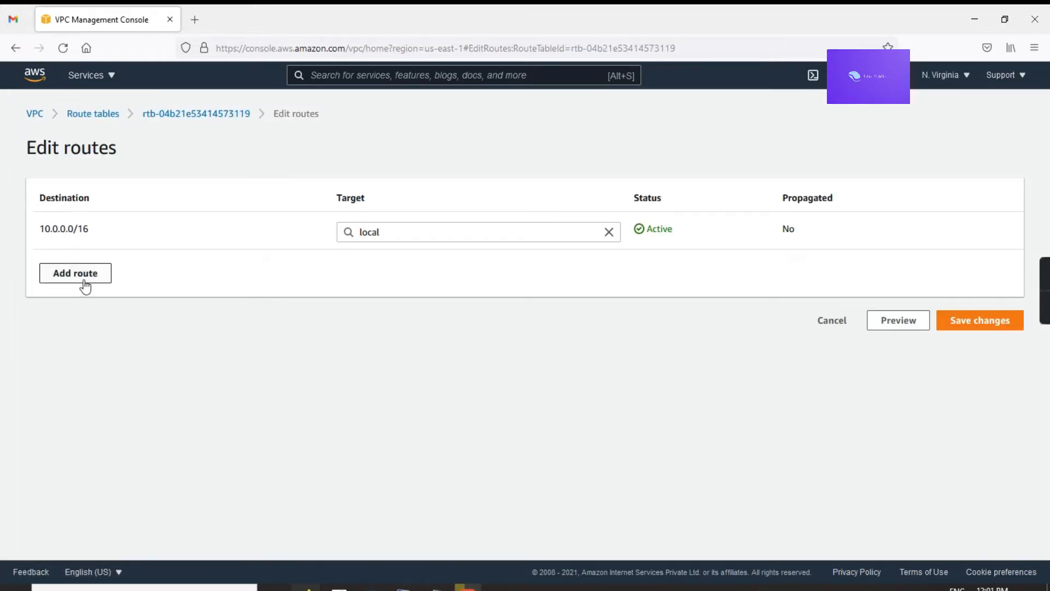
# Step: Add a route to VPC1Route with destination 0.0.0.0/0 and the internet gateway VPC1-InternetGT as target, and save it
pyautogui.click(85, 279)
pyautogui.click(137, 270)
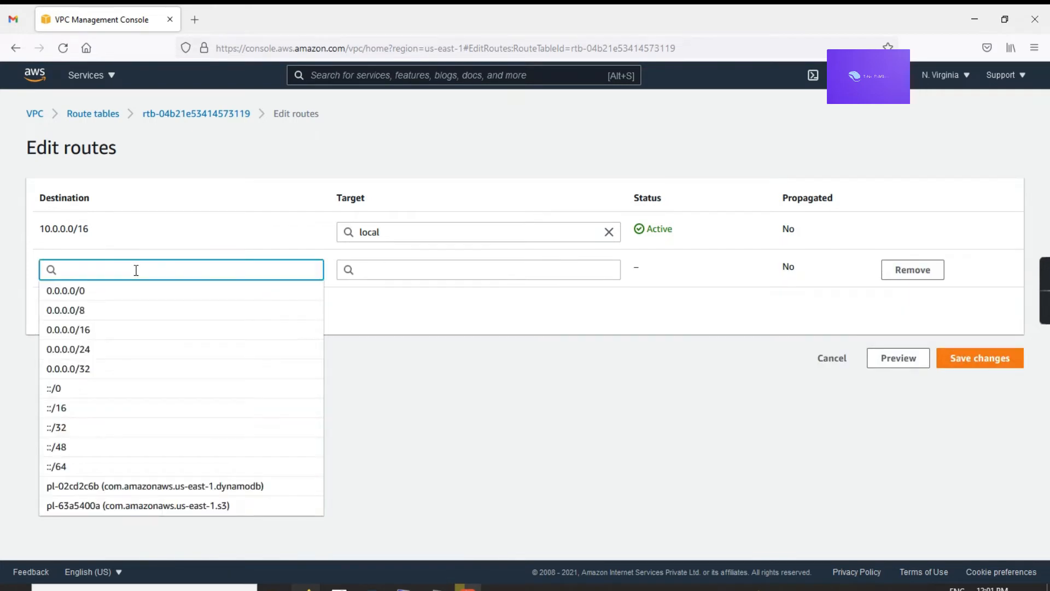
pyautogui.write('0')
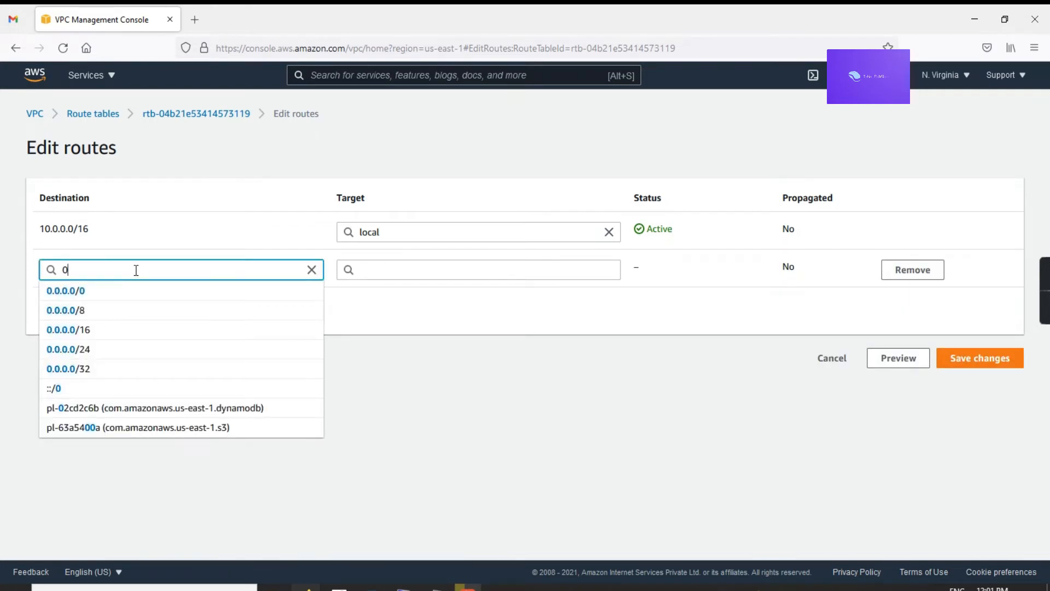
pyautogui.click(71, 290)
pyautogui.click(373, 268)
pyautogui.write('in')
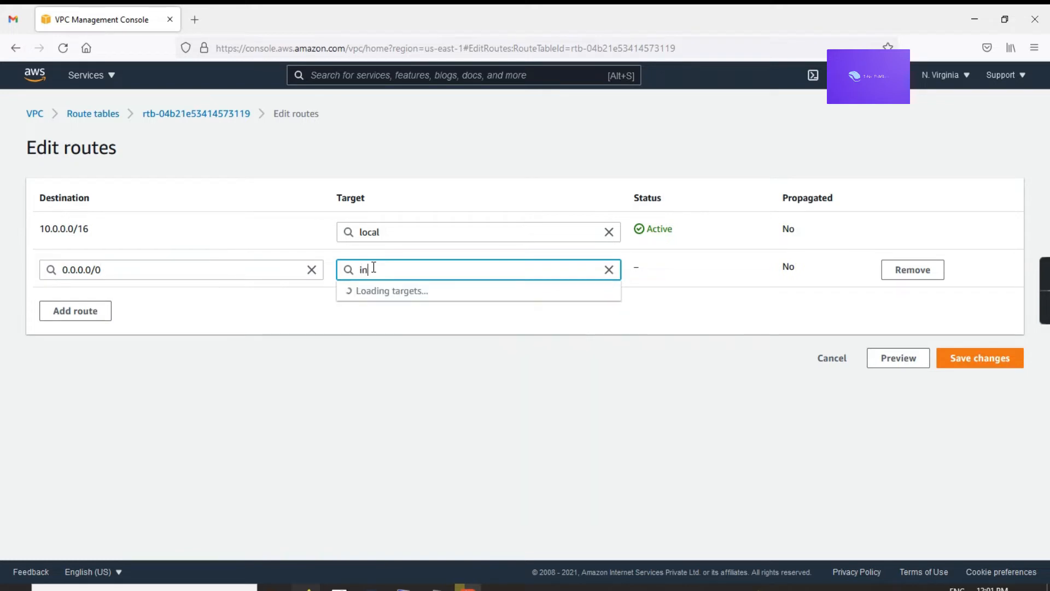
pyautogui.click(399, 349)
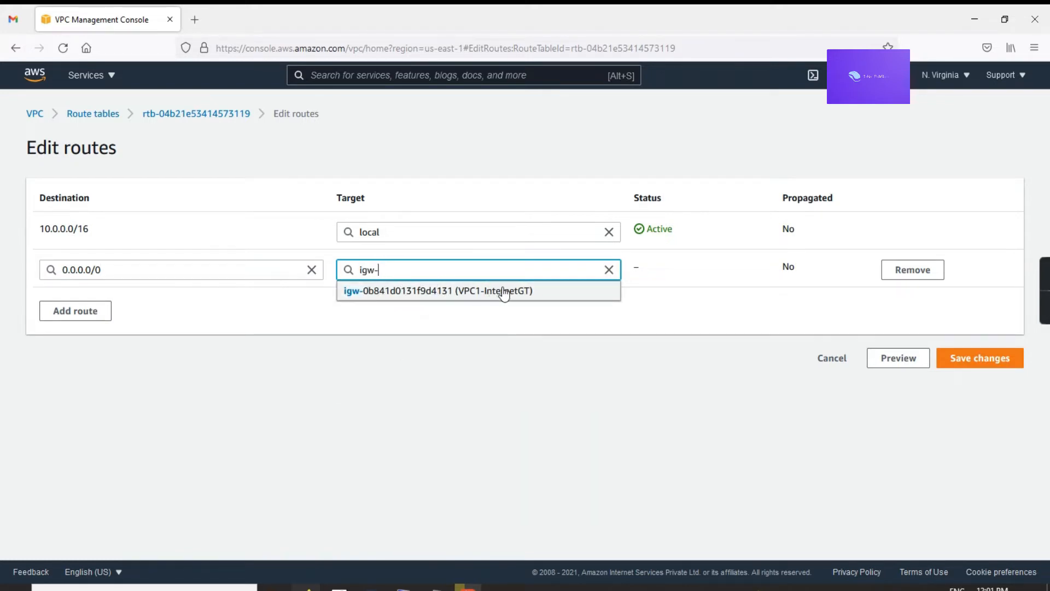
pyautogui.click(503, 292)
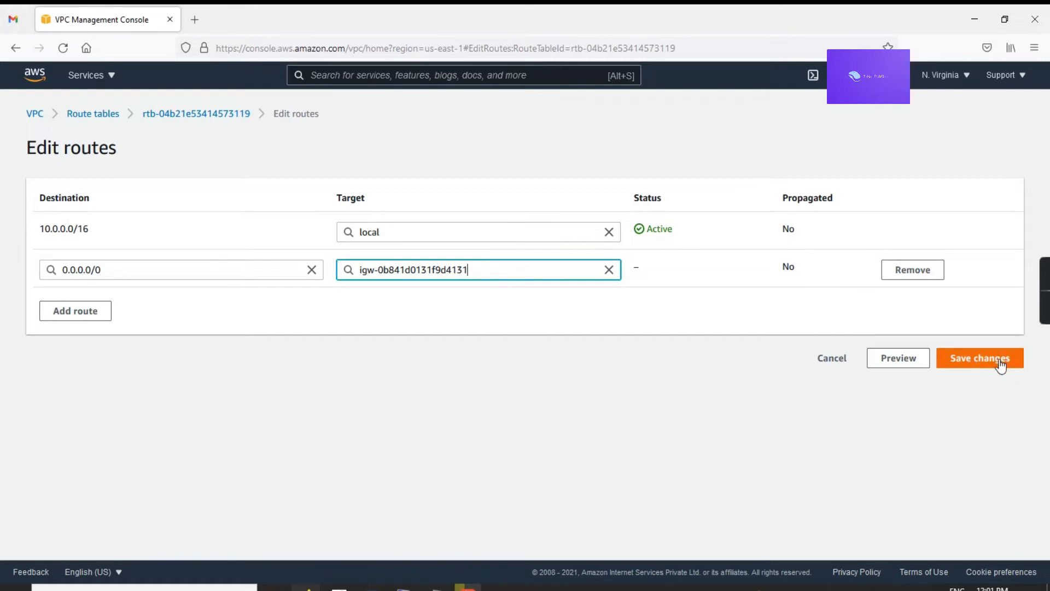
pyautogui.click(980, 358)
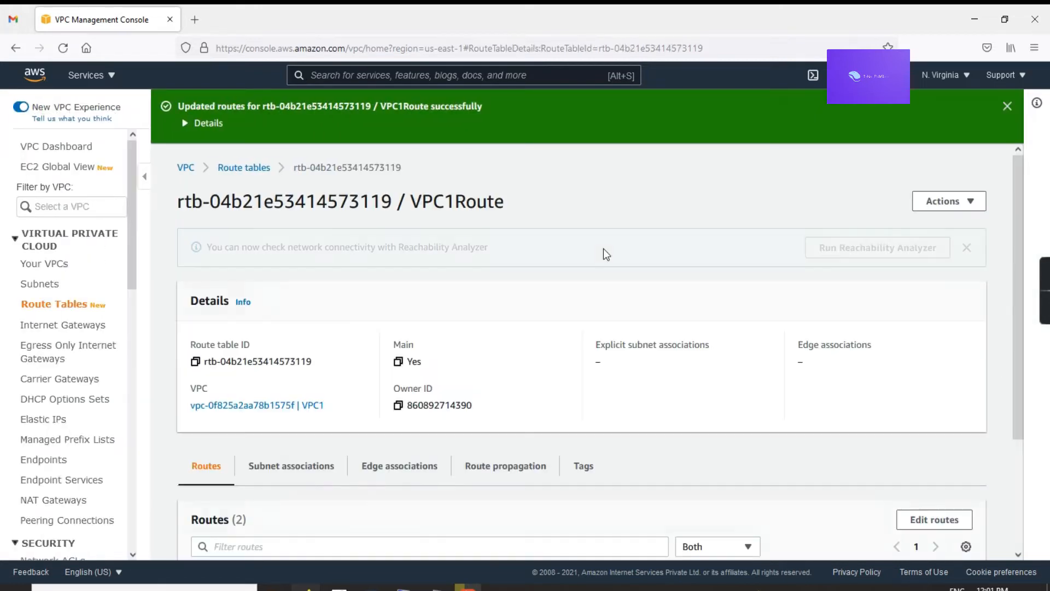
# Step: Associate Subnet1-VPC1 and Subnet2-VPC1 explicitly with the VPC1Route table and save the associations
pyautogui.scroll(-3, 510, 343)
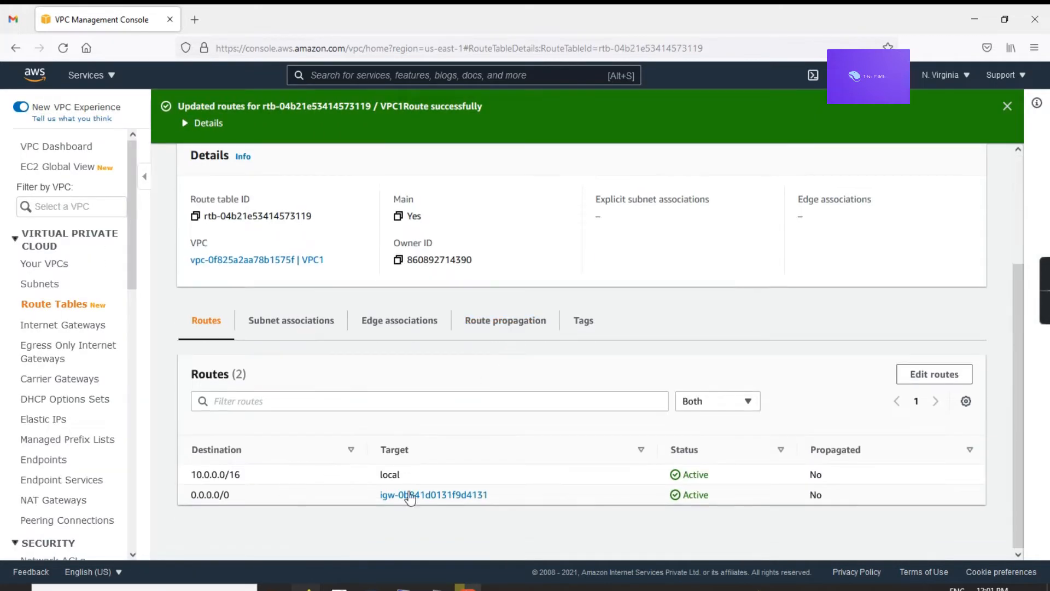
pyautogui.click(291, 320)
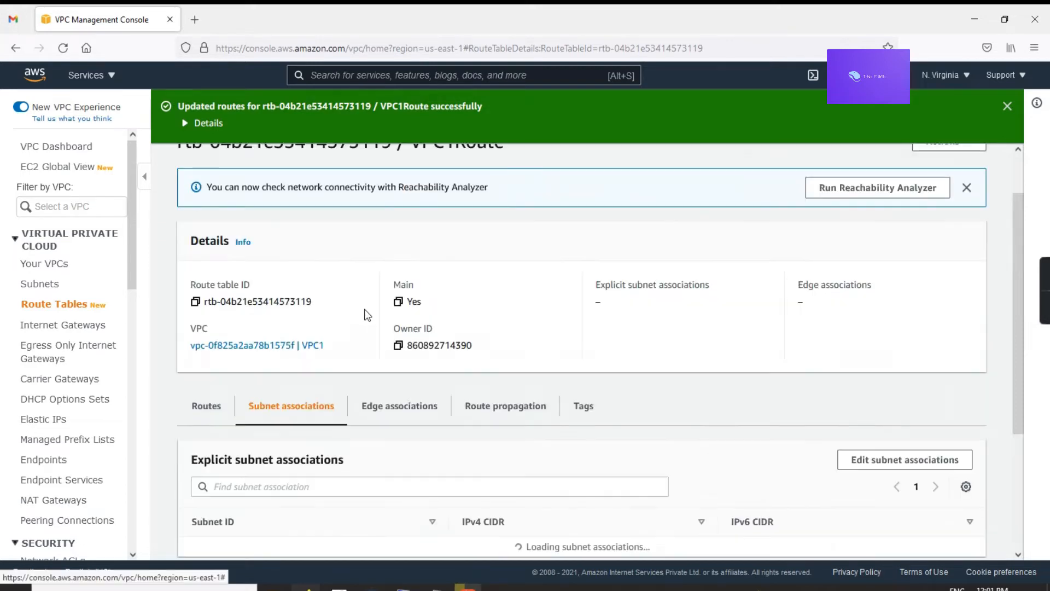
pyautogui.scroll(-3, 405, 328)
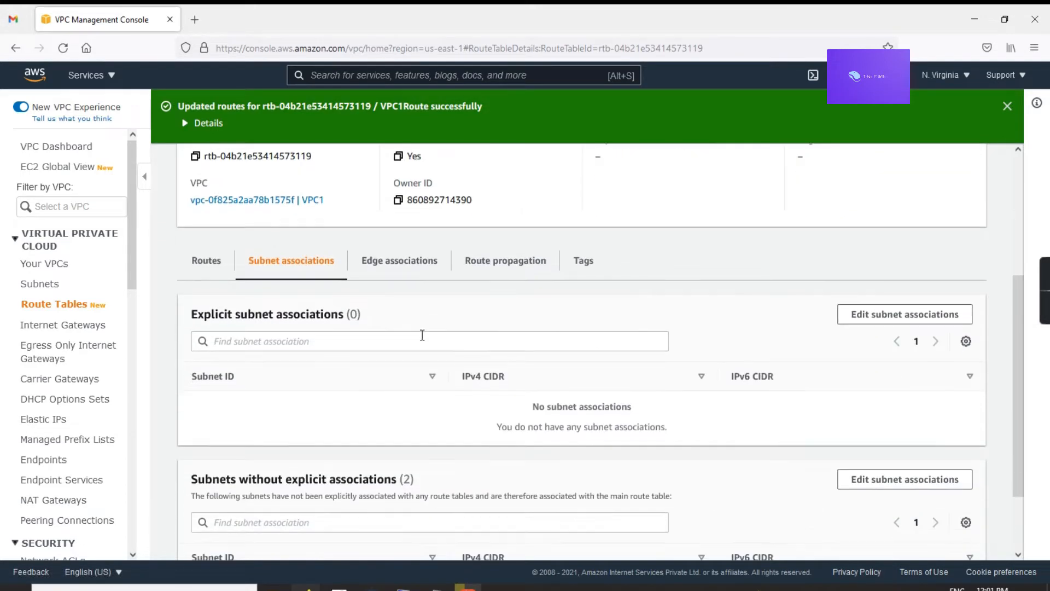
pyautogui.click(877, 315)
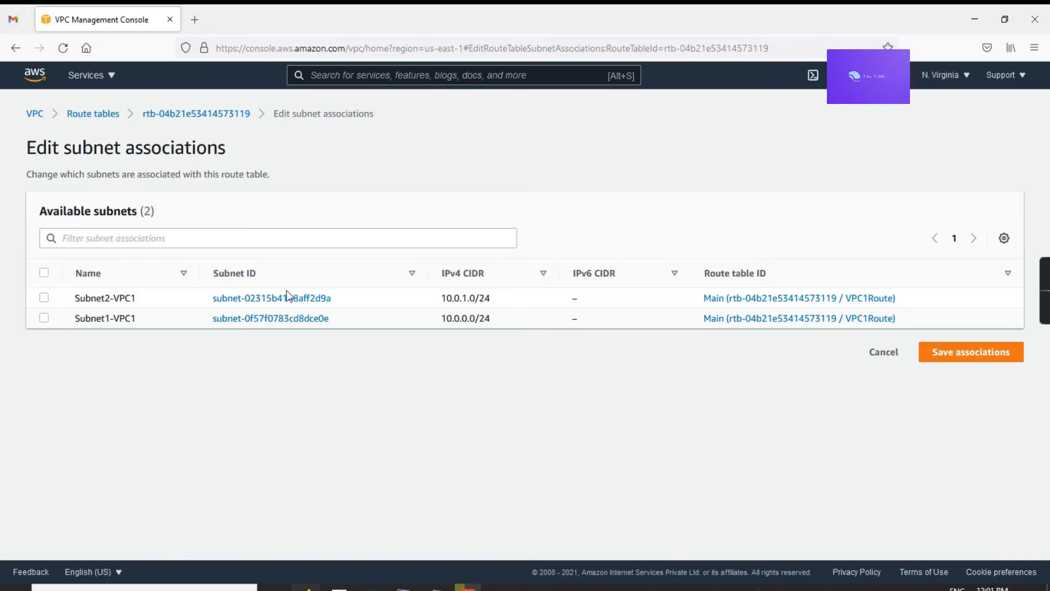
pyautogui.click(44, 298)
pyautogui.click(44, 317)
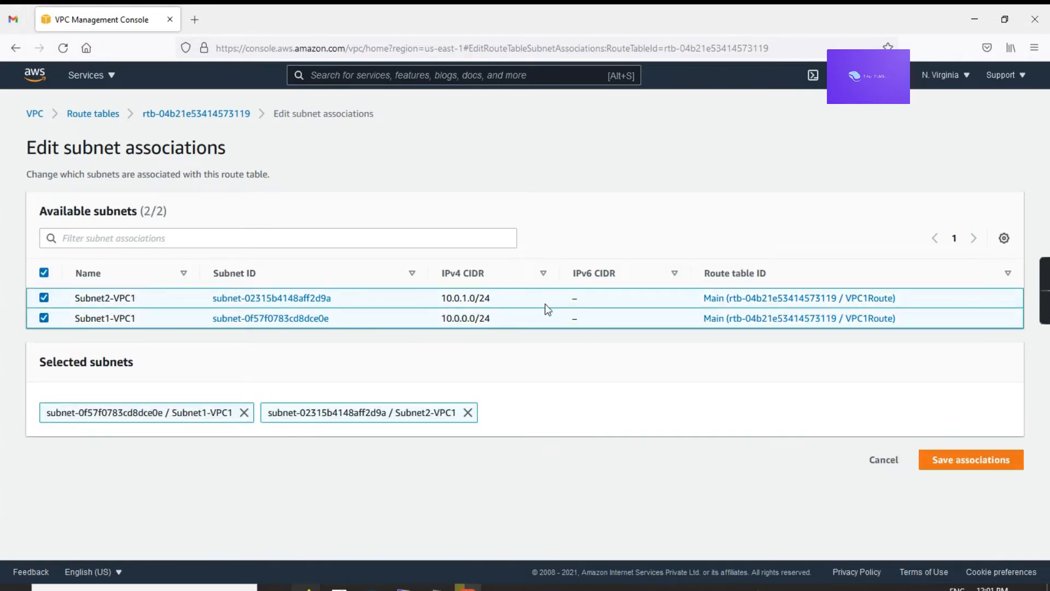
pyautogui.click(937, 458)
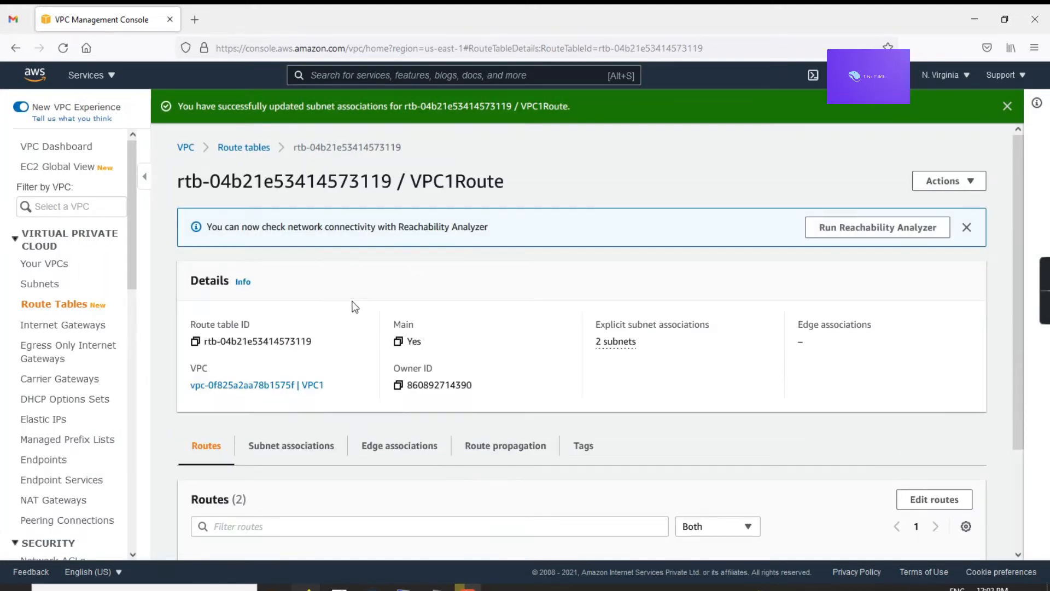
pyautogui.scroll(-3, 350, 301)
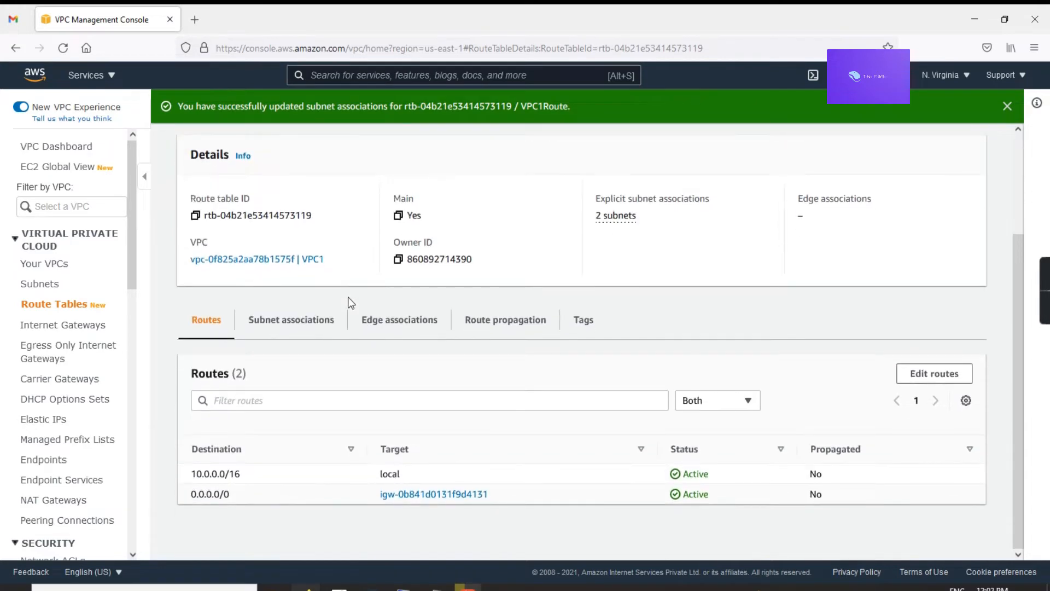
pyautogui.scroll(2, 348, 298)
pyautogui.scroll(1, 346, 295)
# Step: Create a VPC with the name tag VPC2 and the IPv4 CIDR block 192.168.0.0/16, keeping default tenancy
pyautogui.click(52, 263)
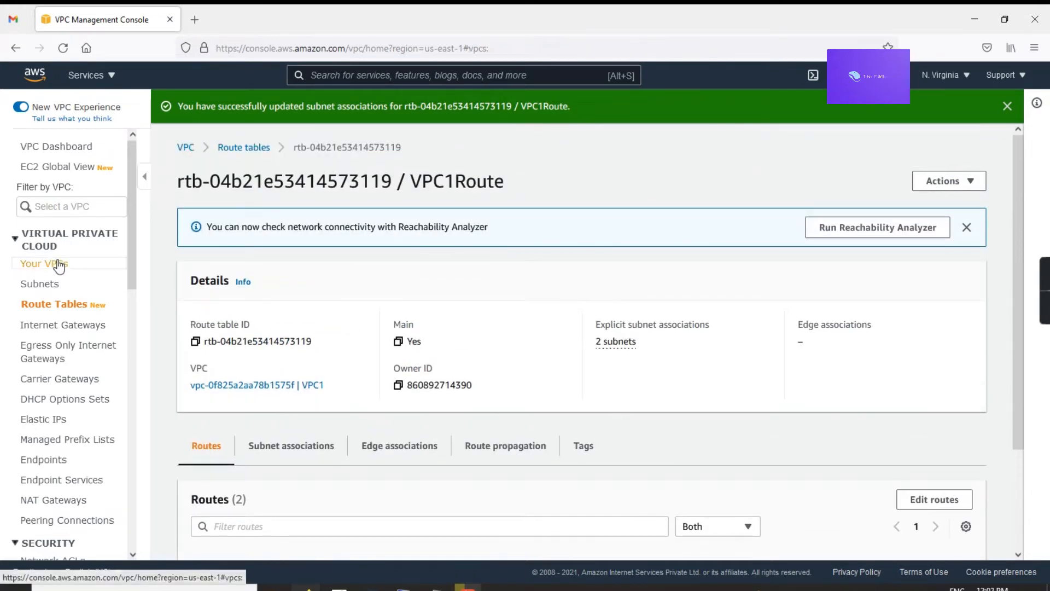
pyautogui.click(312, 200)
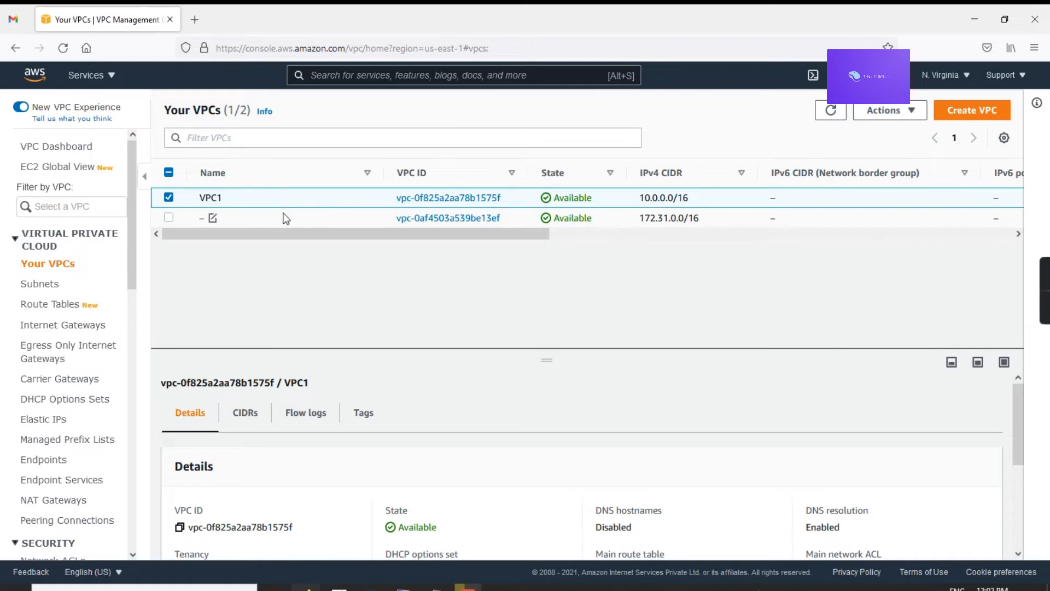
pyautogui.click(946, 112)
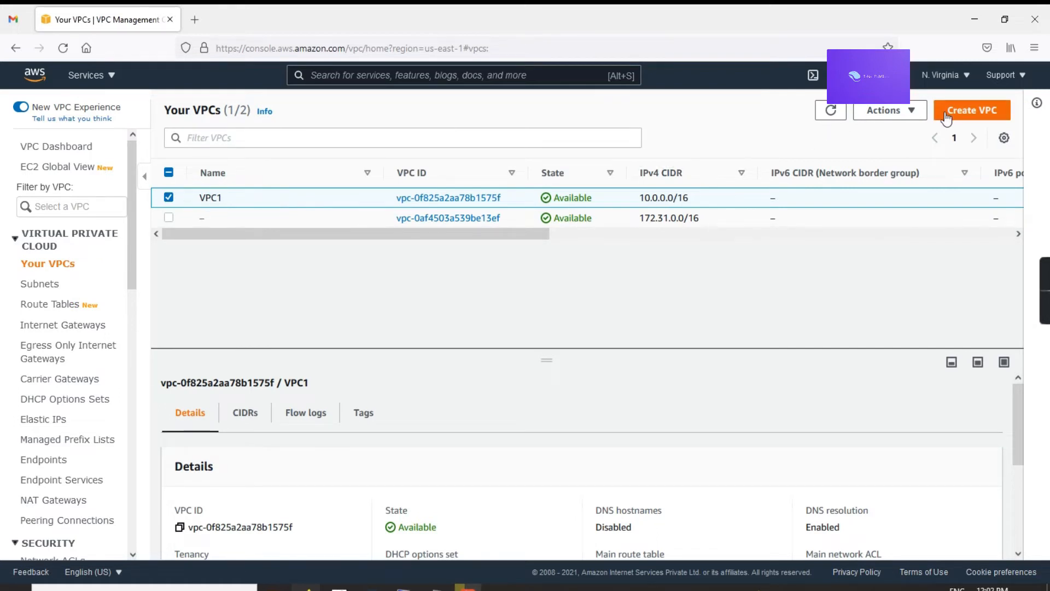
pyautogui.write('VPC2')
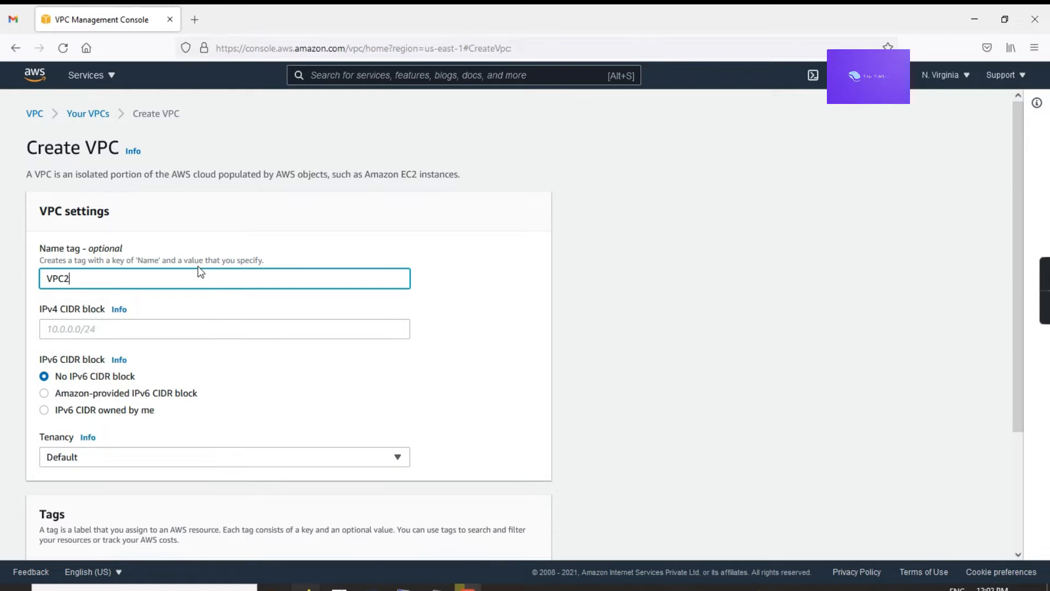
pyautogui.click(132, 328)
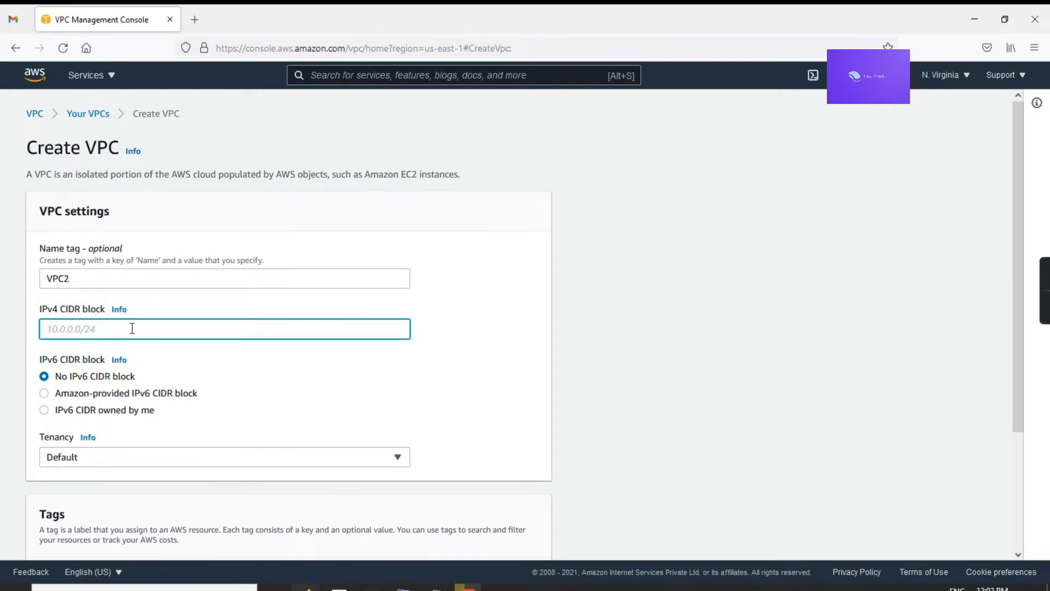
pyautogui.scroll(-3, 199, 239)
pyautogui.write('192.168.0.0/16')
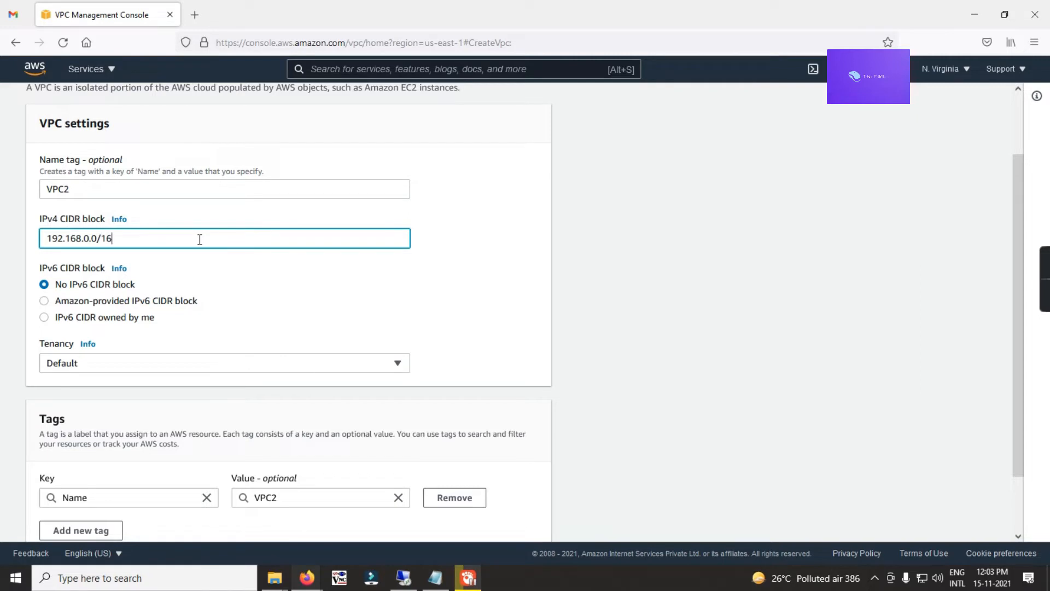
pyautogui.press('Tab')
pyautogui.scroll(-2, 199, 251)
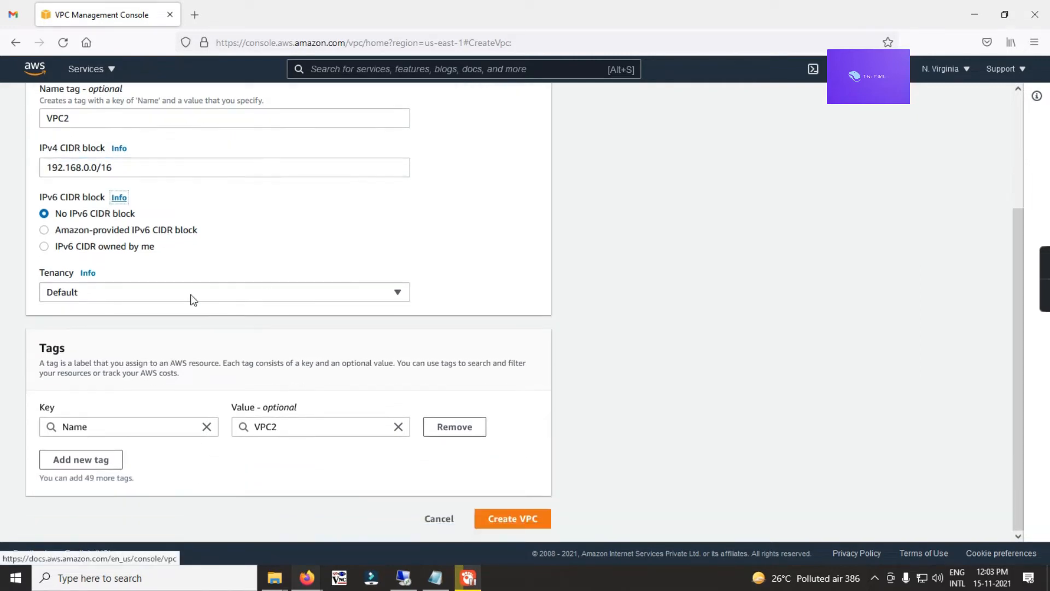
pyautogui.click(512, 518)
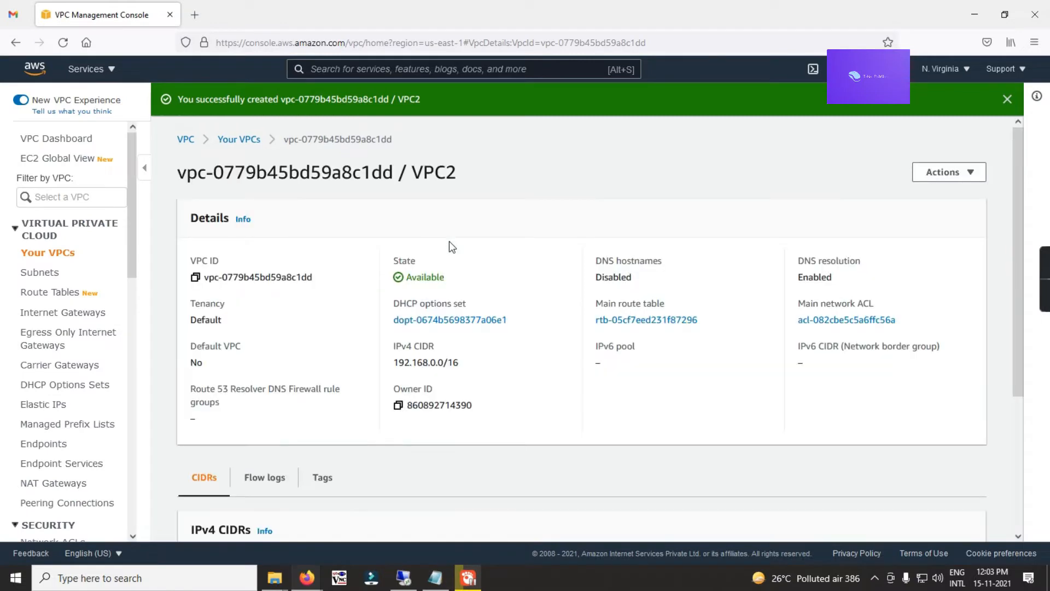
pyautogui.scroll(-2, 438, 291)
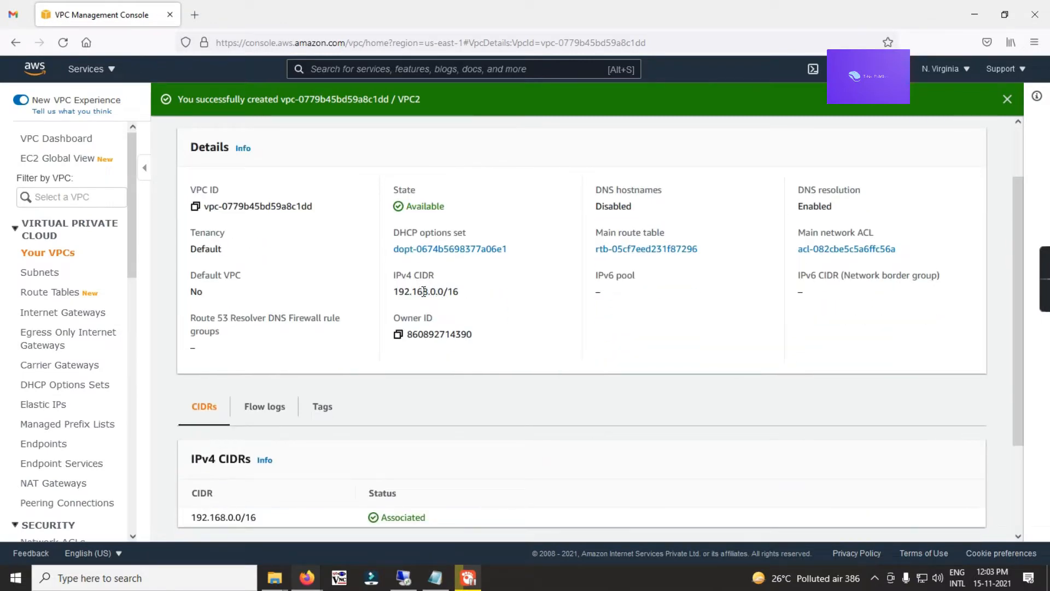
# Step: Start creating a new subnet and choose VPC2 as the VPC it belongs to
pyautogui.click(38, 273)
pyautogui.click(368, 247)
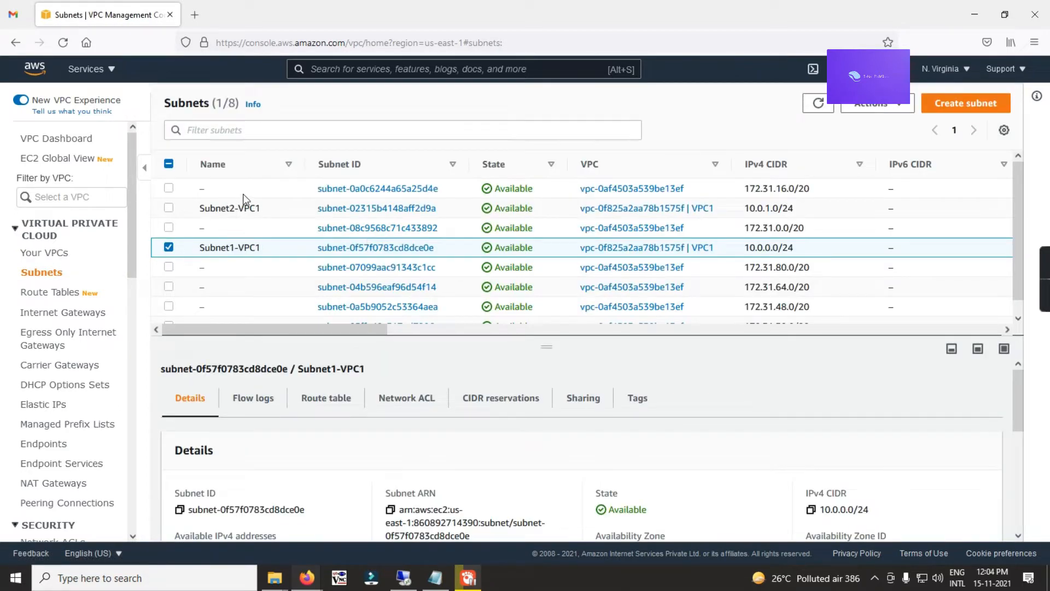
pyautogui.click(941, 104)
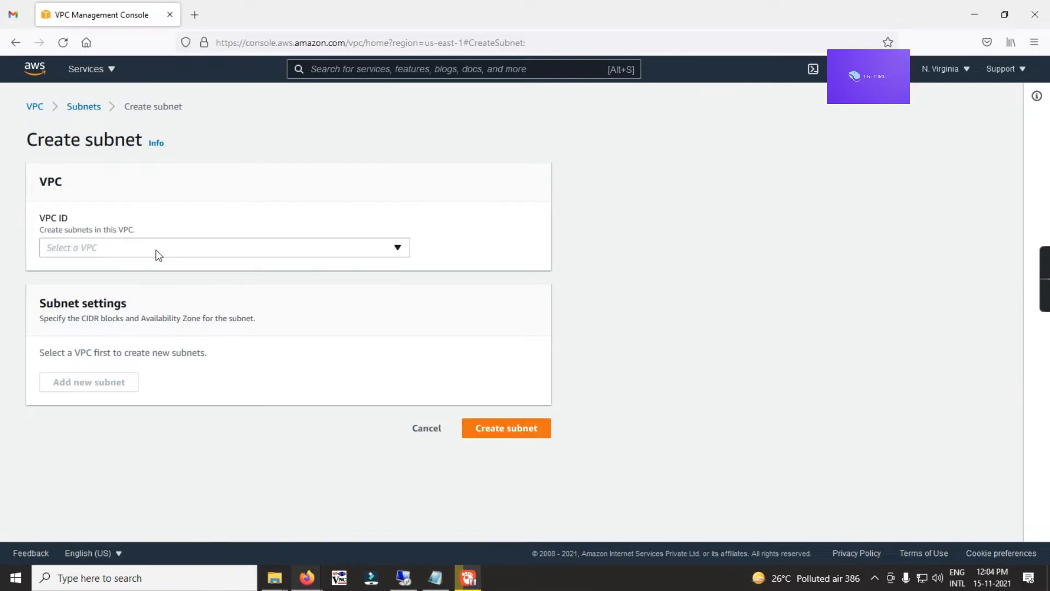
pyautogui.click(160, 249)
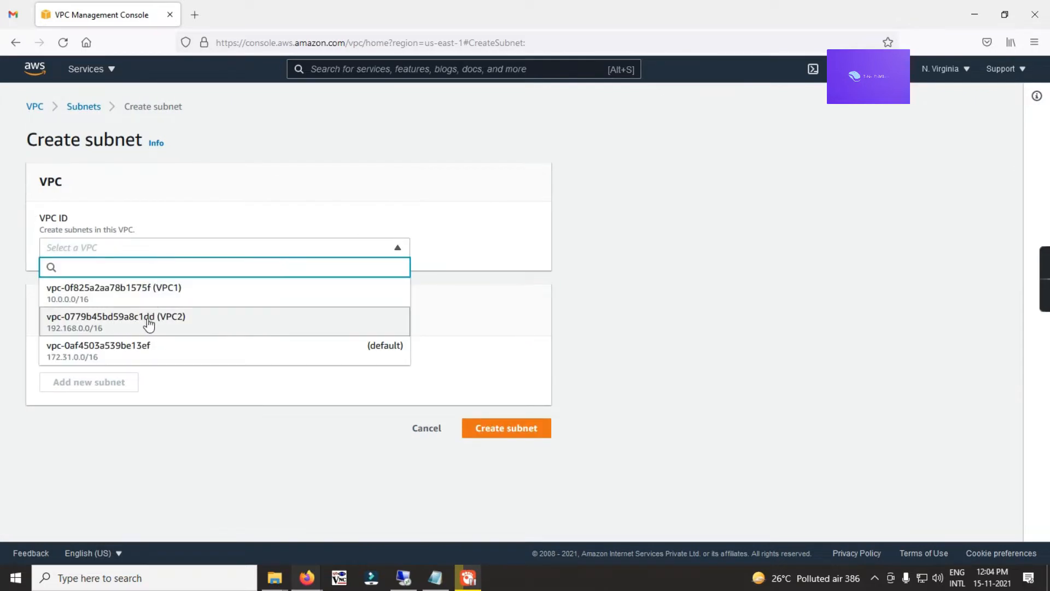
pyautogui.click(129, 323)
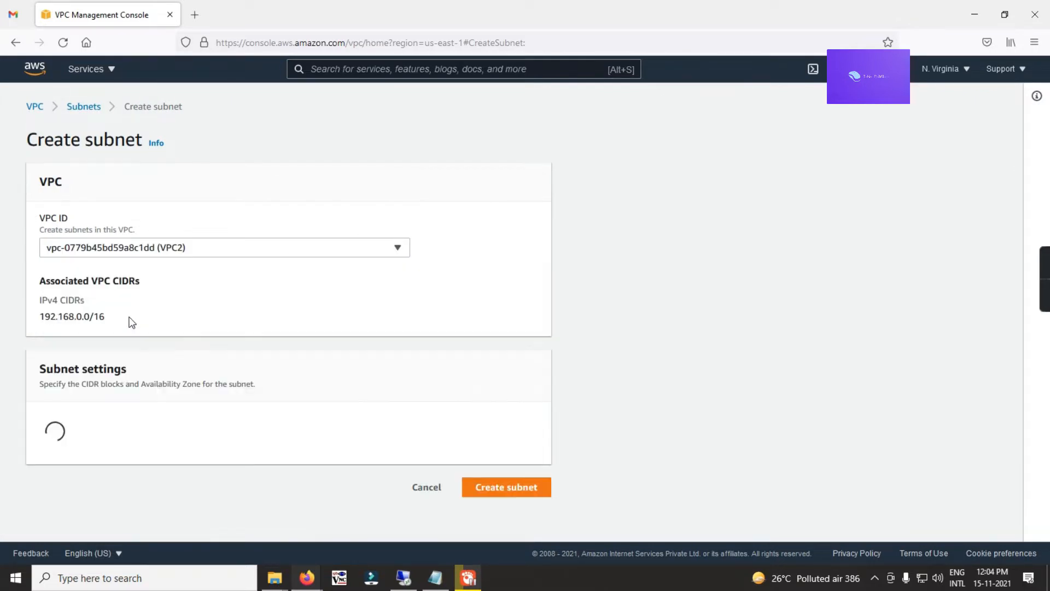
pyautogui.scroll(-1, 125, 317)
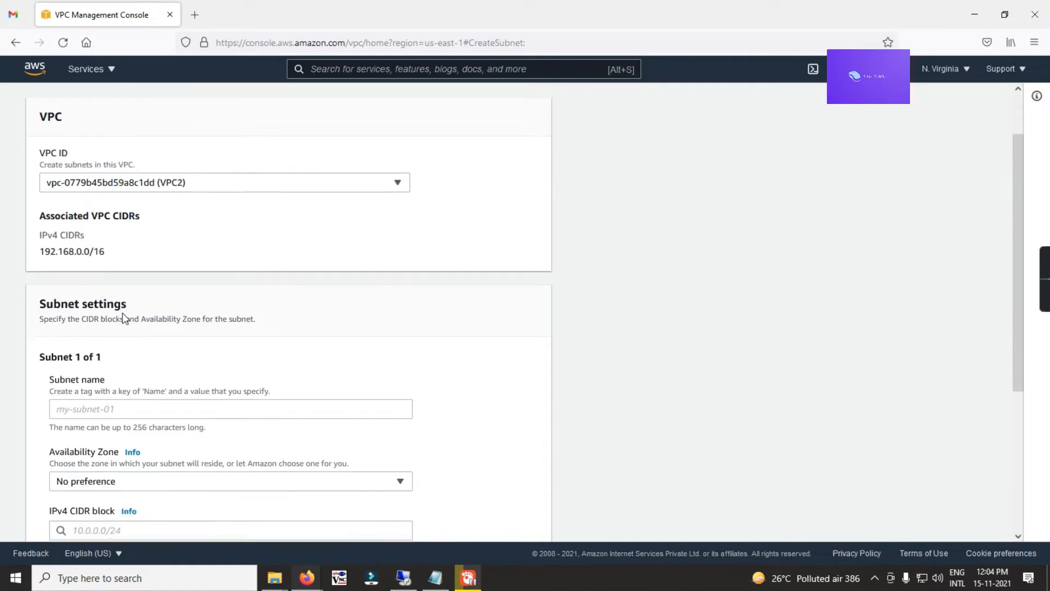
# Step: Name the new subnet Subnet-VPC2 and place it in the availability zone us-east-1a
pyautogui.click(124, 400)
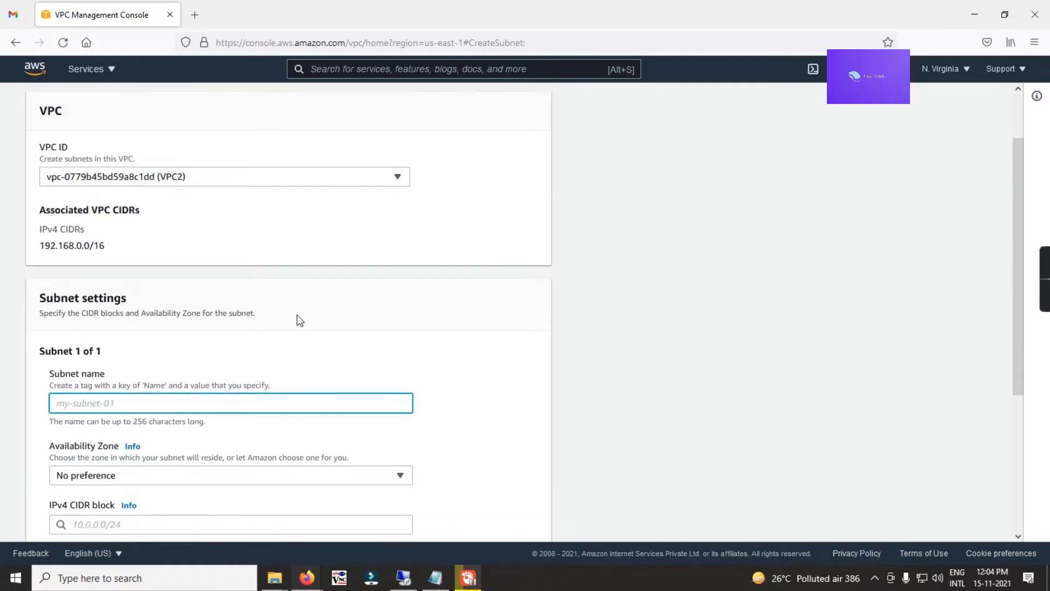
pyautogui.write('Subnet-VPC2')
pyautogui.scroll(-3, 307, 323)
pyautogui.click(206, 342)
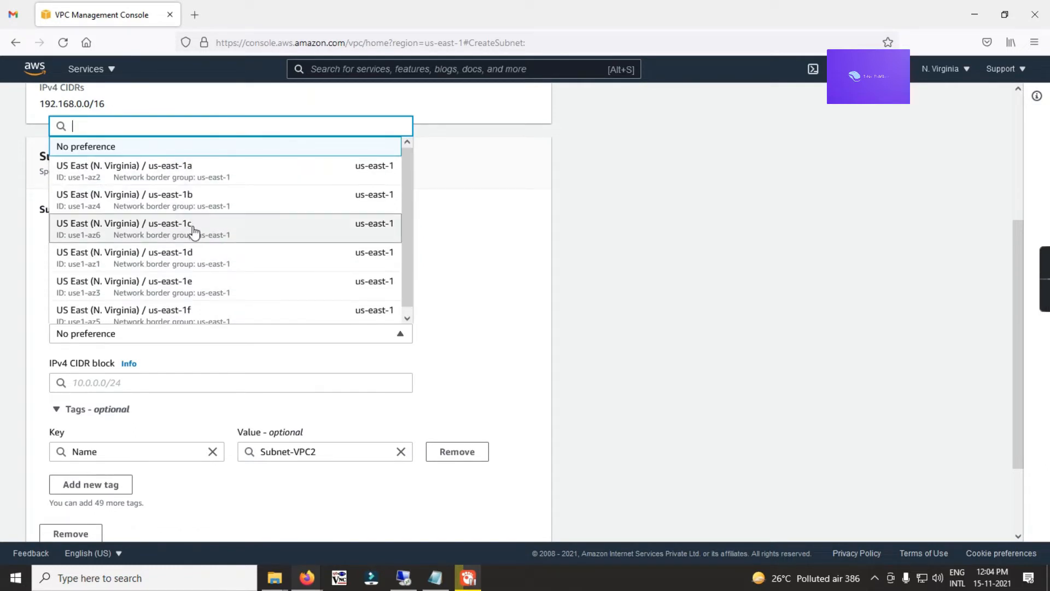
pyautogui.click(160, 176)
pyautogui.scroll(-2, 426, 282)
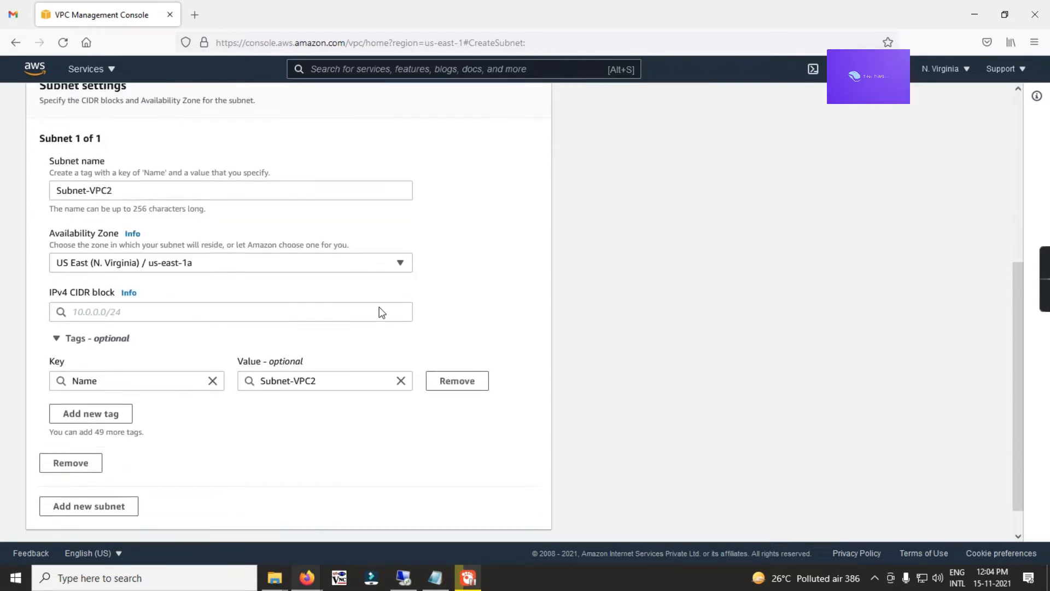
# Step: Set the IPv4 CIDR block of Subnet-VPC2 to 192.168.1.0/24
pyautogui.click(259, 308)
pyautogui.write('19')
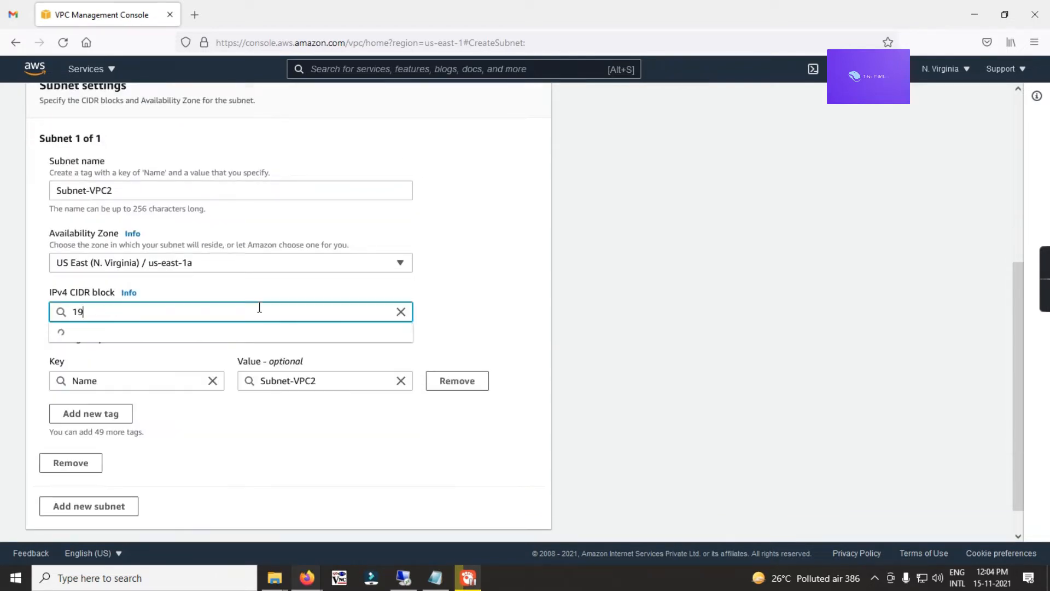
pyautogui.write('2.168.0')
pyautogui.press('BackSpace')
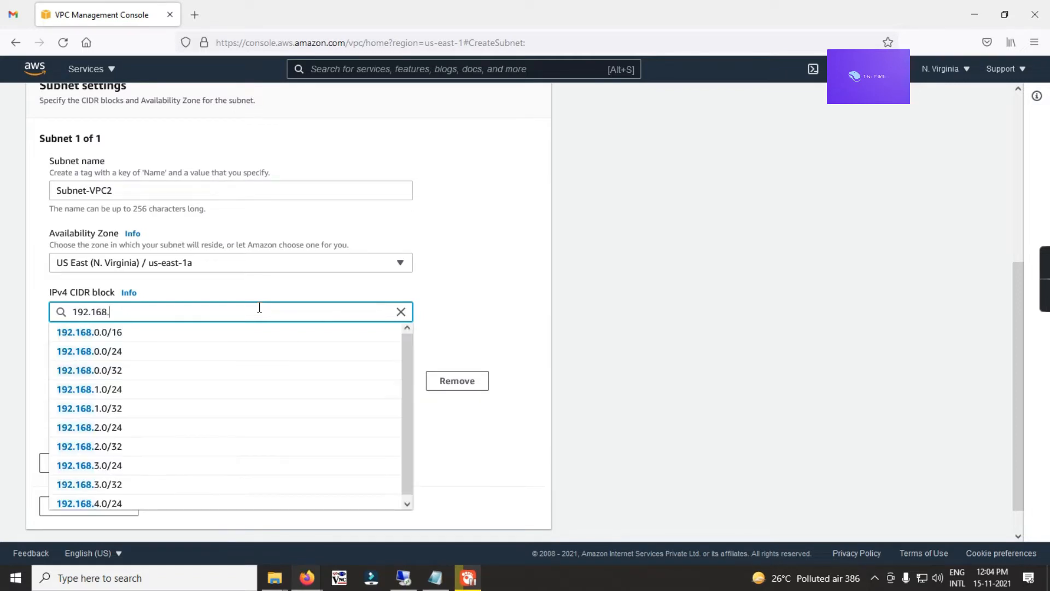
pyautogui.write('1.0')
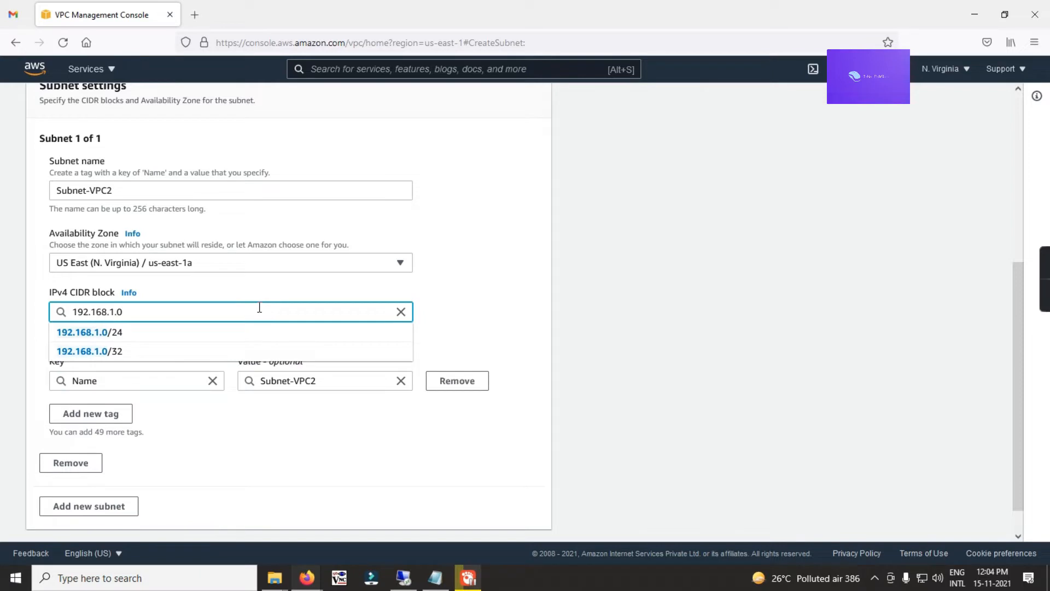
pyautogui.write('/24')
pyautogui.press('Tab')
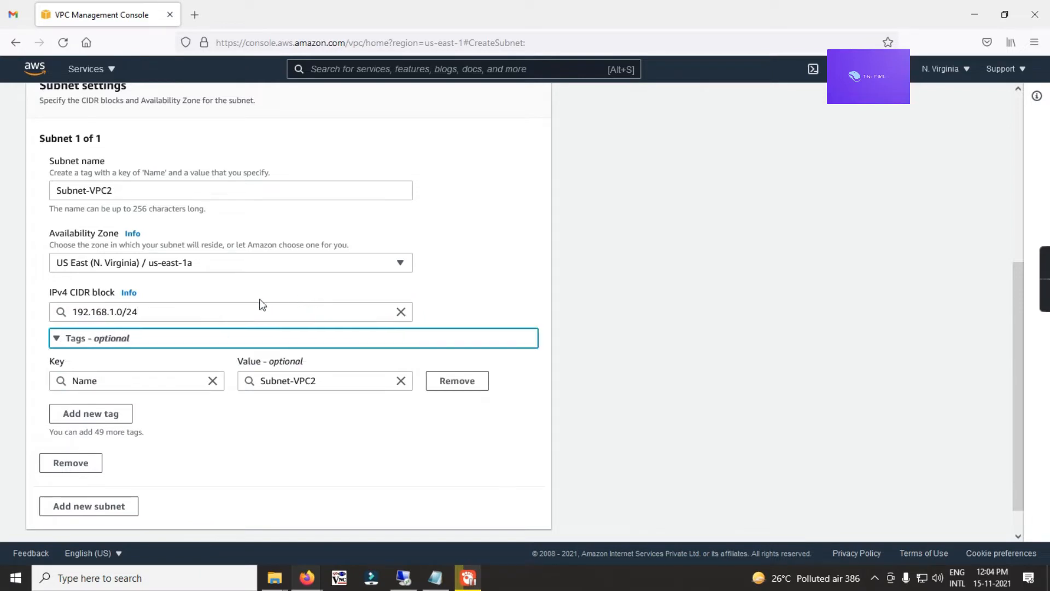
pyautogui.scroll(-1, 197, 347)
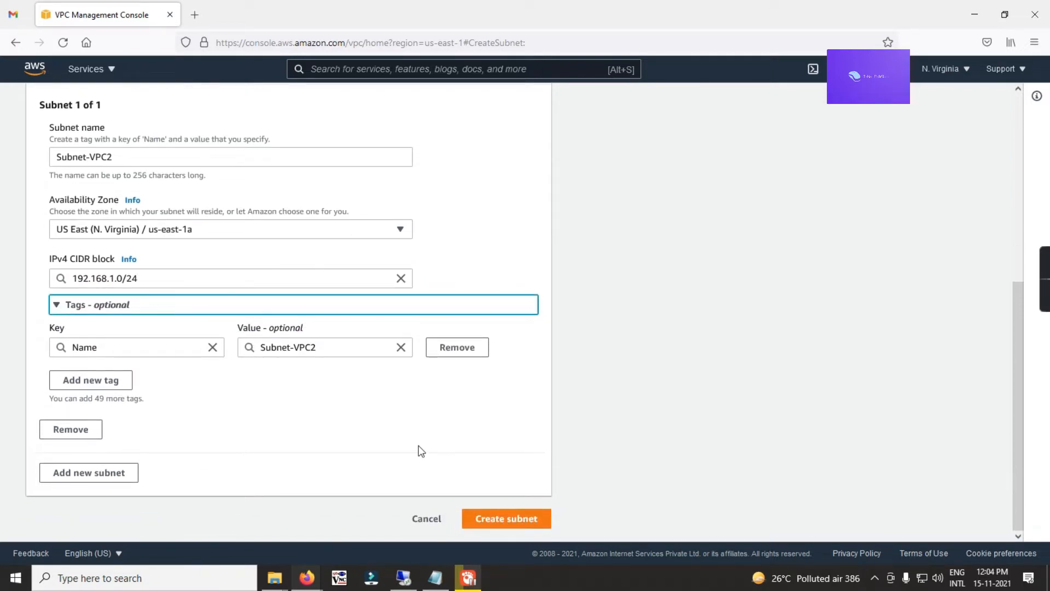
# Step: Create Subnet-VPC2 with the entered settings and show the full subnet list with the details pane minimized
pyautogui.click(498, 522)
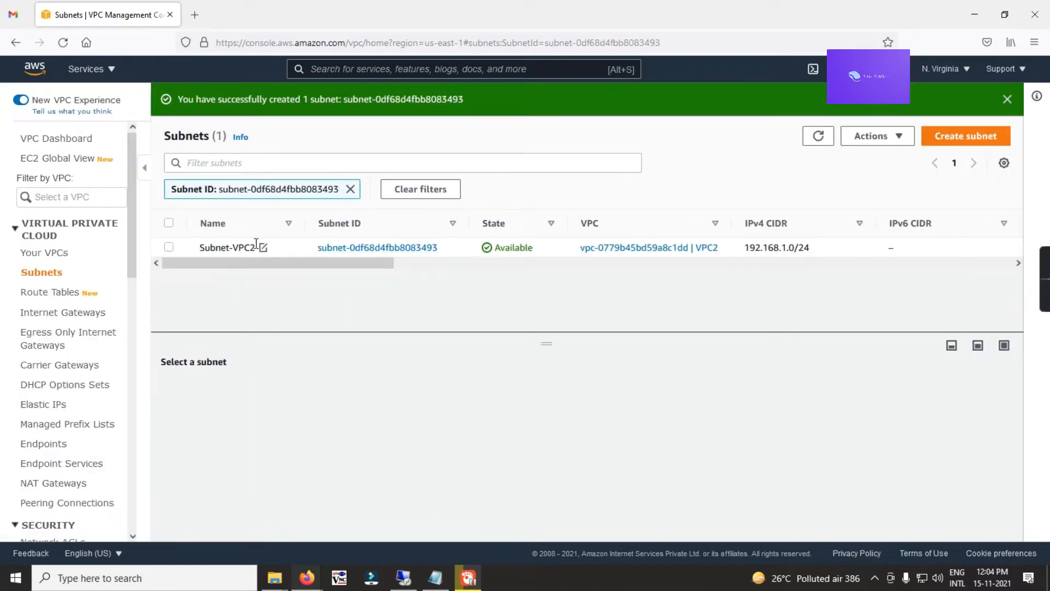
pyautogui.click(50, 273)
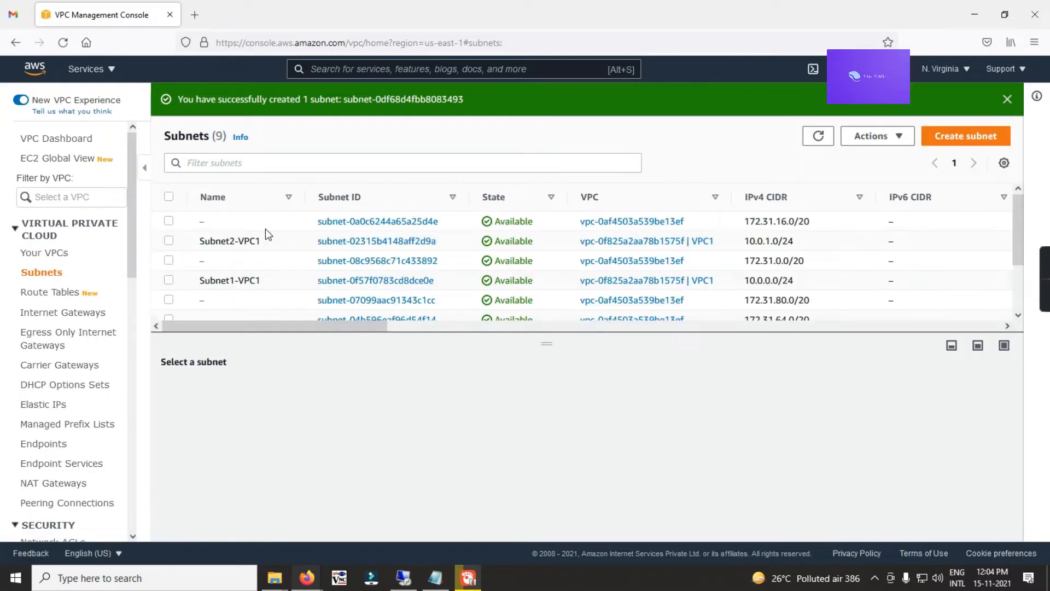
pyautogui.click(1005, 345)
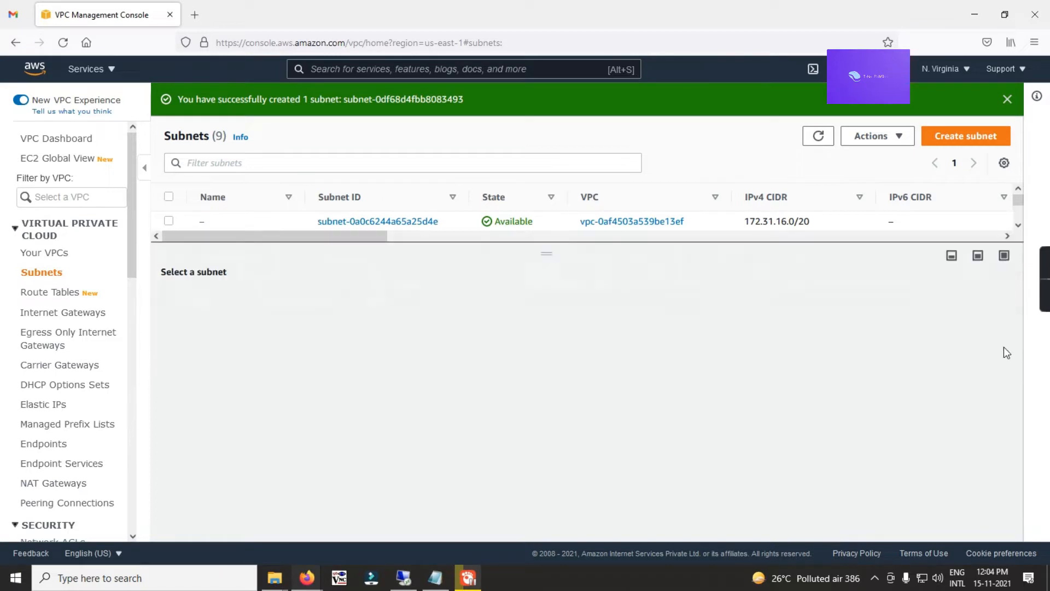
pyautogui.click(954, 255)
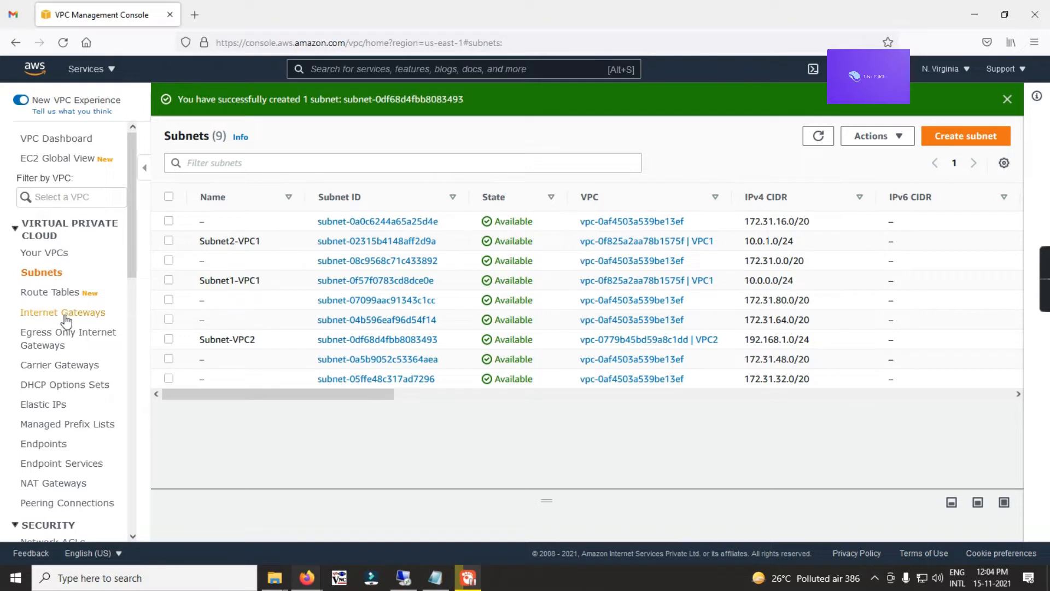
# Step: Create an internet gateway with the name tag VPC2-GTW
pyautogui.click(107, 316)
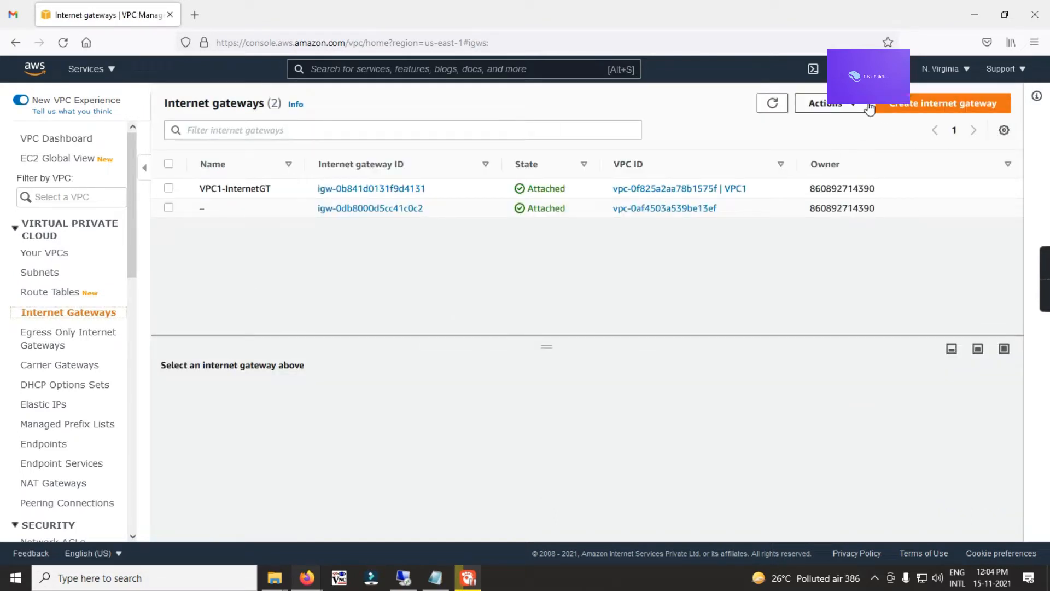
pyautogui.click(910, 108)
pyautogui.click(191, 284)
pyautogui.write('VPC2-')
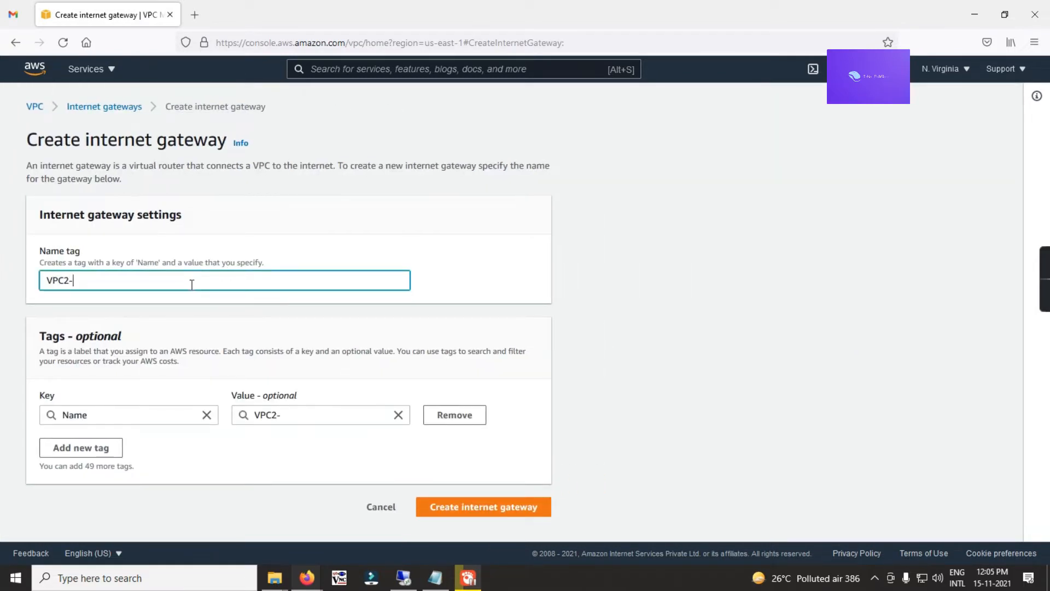
pyautogui.write('GTW')
pyautogui.click(479, 507)
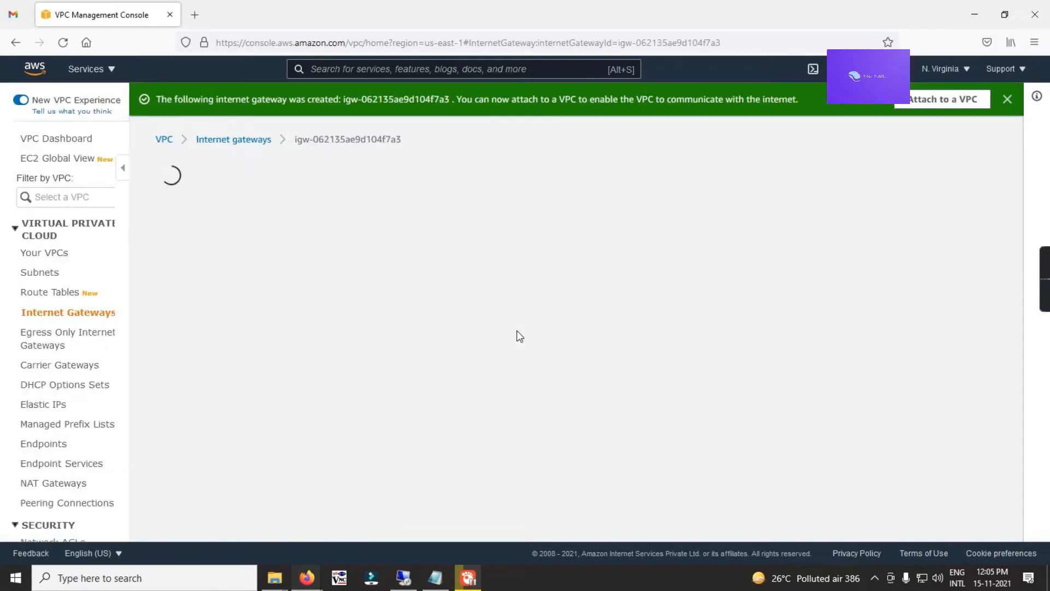
# Step: Attach the internet gateway VPC2-GTW to VPC2
pyautogui.click(271, 141)
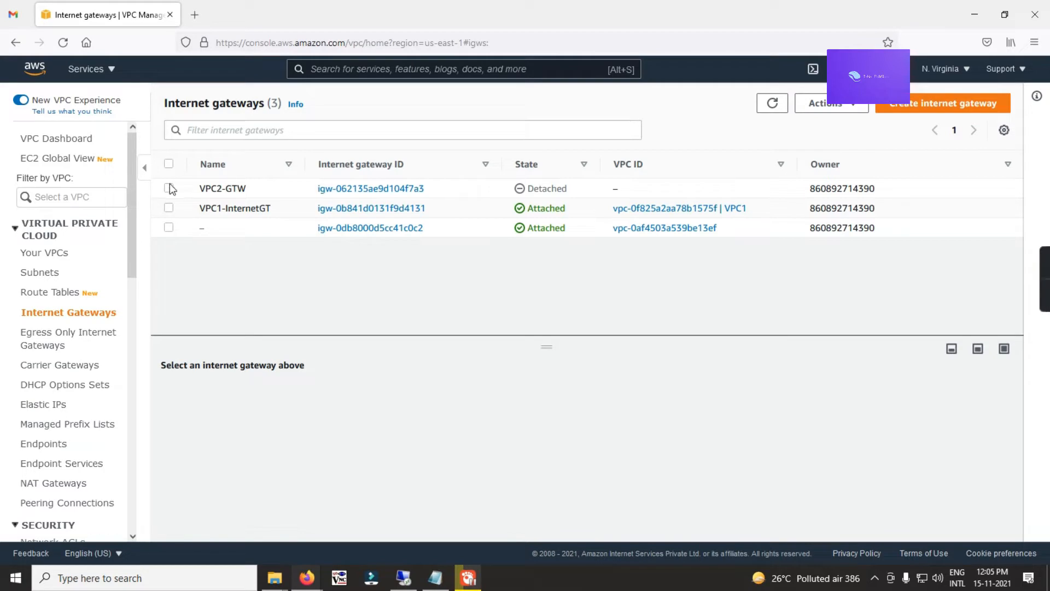
pyautogui.click(194, 192)
pyautogui.click(836, 103)
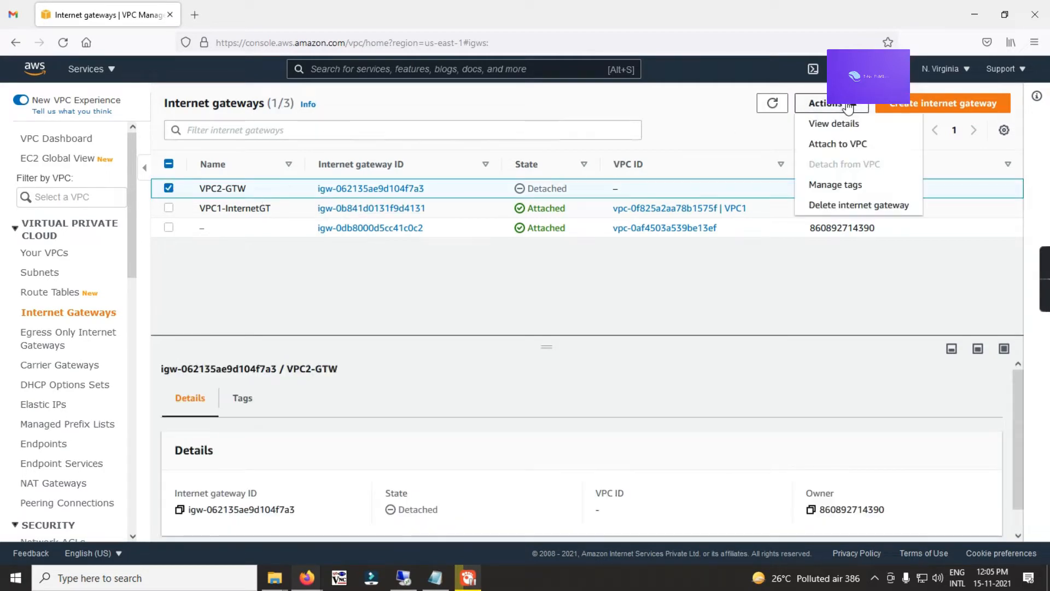
pyautogui.click(837, 144)
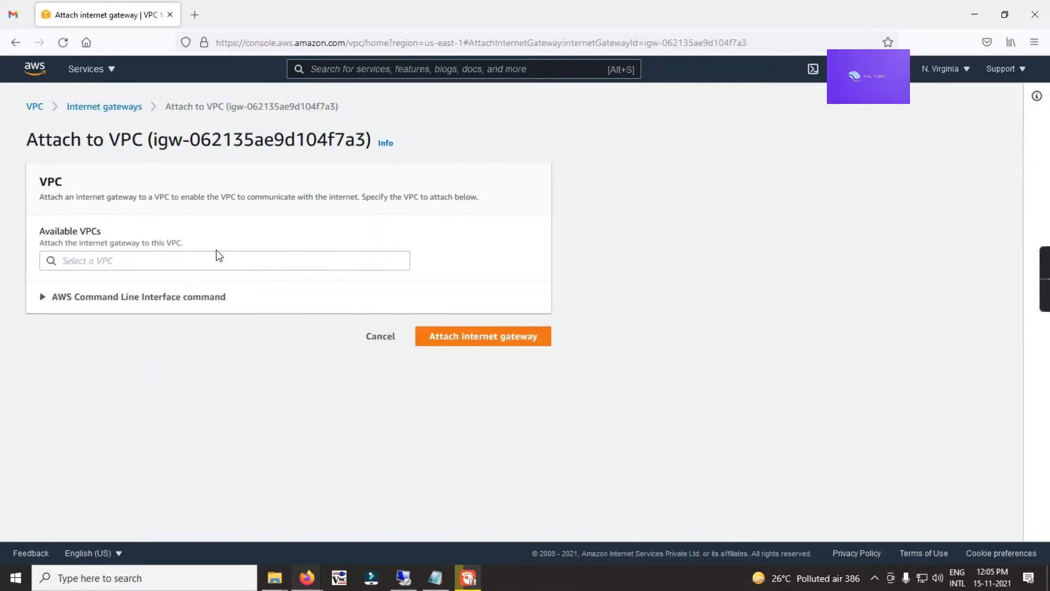
pyautogui.click(194, 261)
pyautogui.click(176, 280)
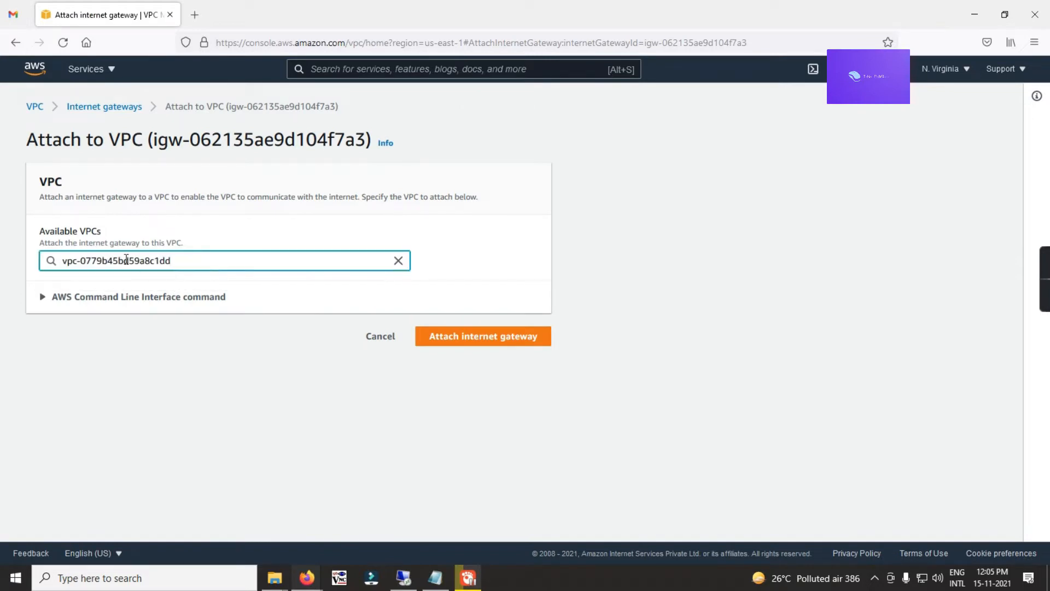
pyautogui.click(479, 336)
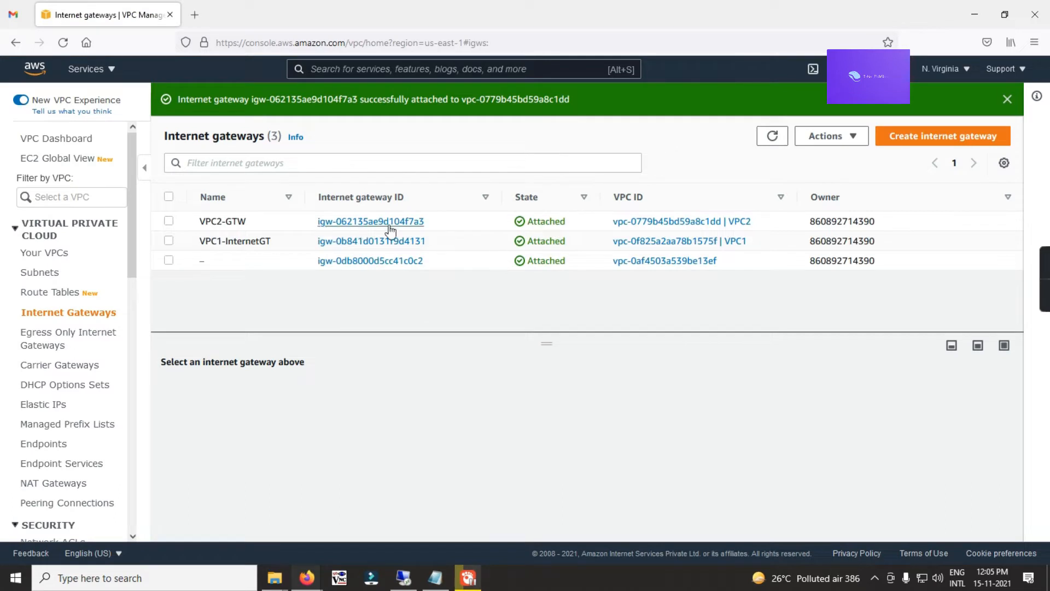
# Step: Name the route table belonging to VPC2 as VPC2Route
pyautogui.click(60, 292)
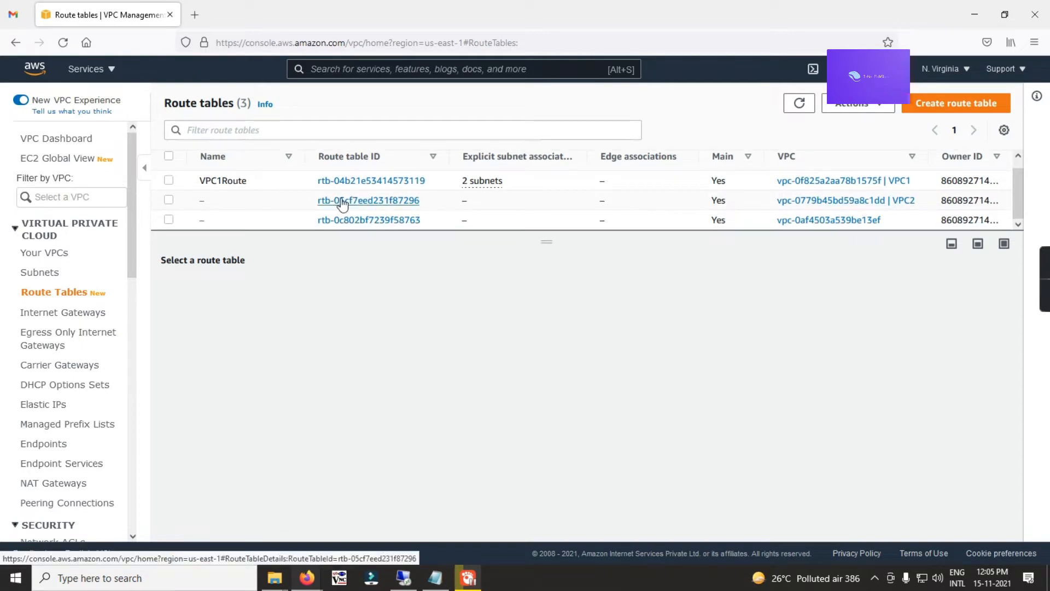
pyautogui.click(213, 201)
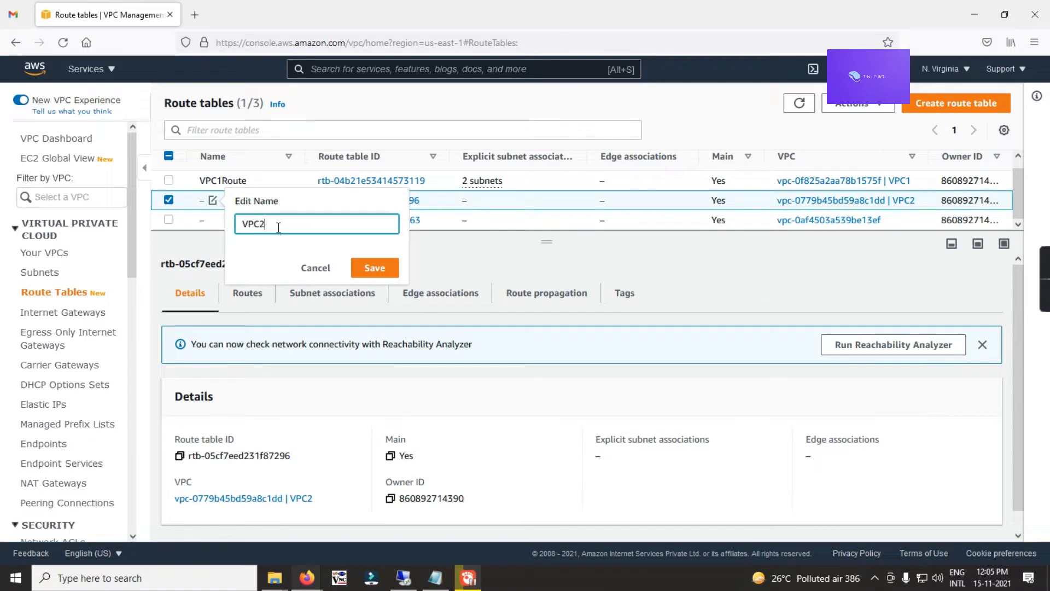
pyautogui.write('VPC2Route')
pyautogui.click(366, 261)
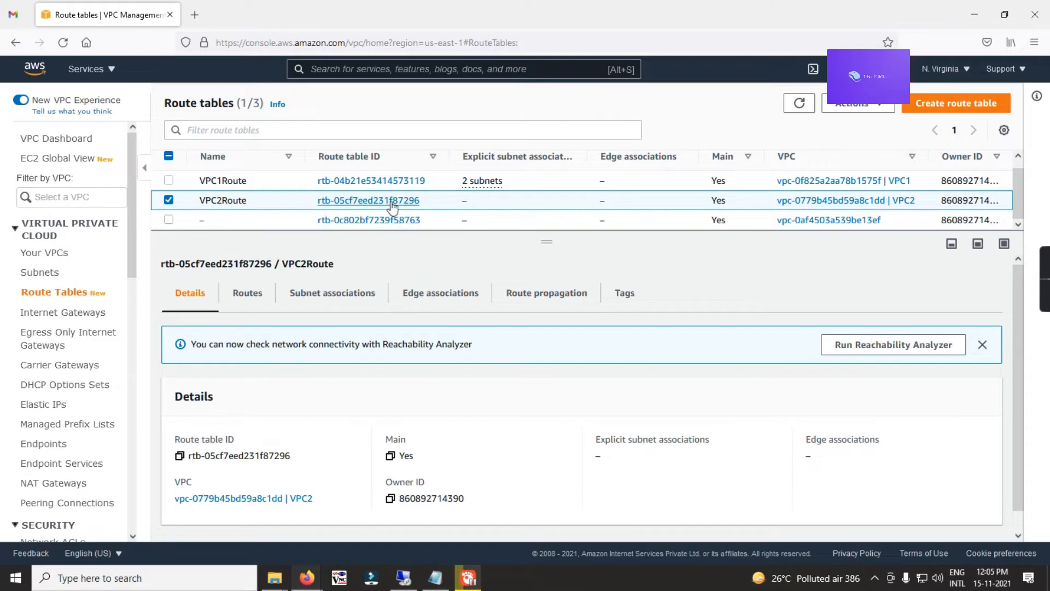
# Step: Add a route to the VPC2Route route table with the destination 0.0.0.0/0
pyautogui.scroll(-1, 308, 366)
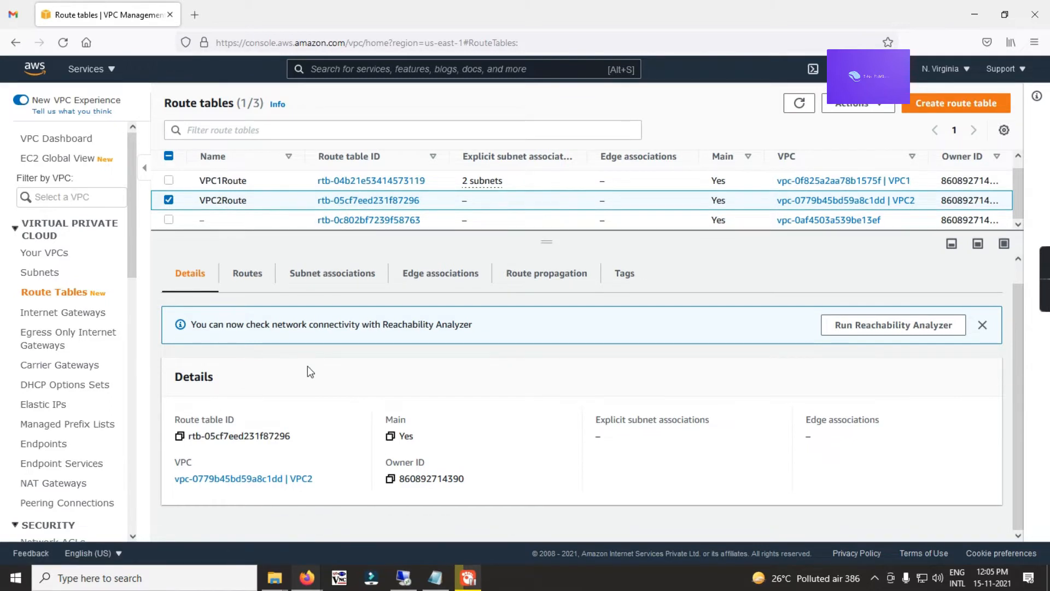
pyautogui.click(248, 273)
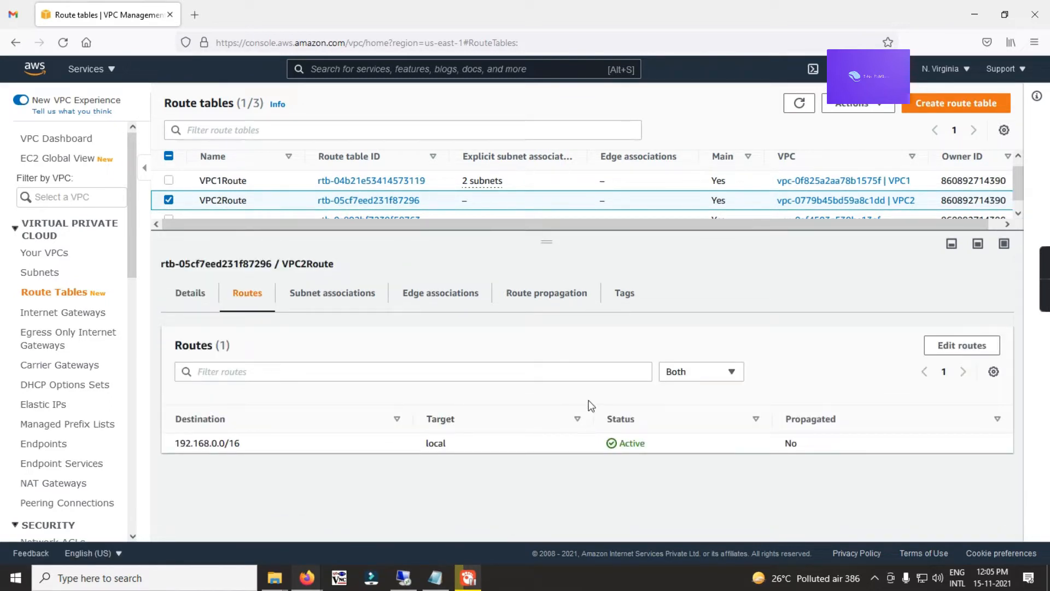
pyautogui.click(940, 350)
pyautogui.click(87, 263)
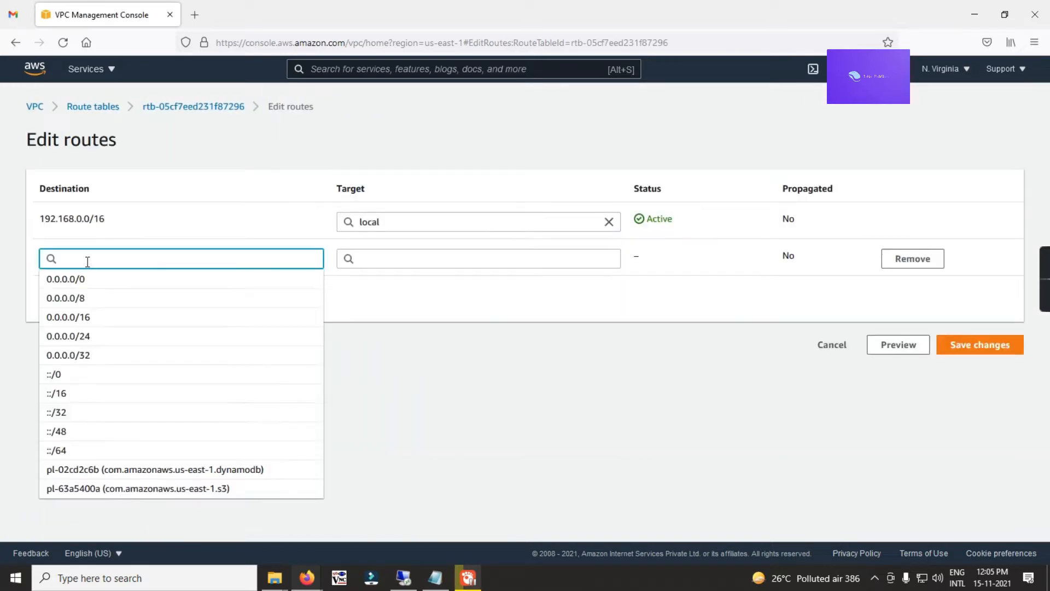
pyautogui.write('0.0.')
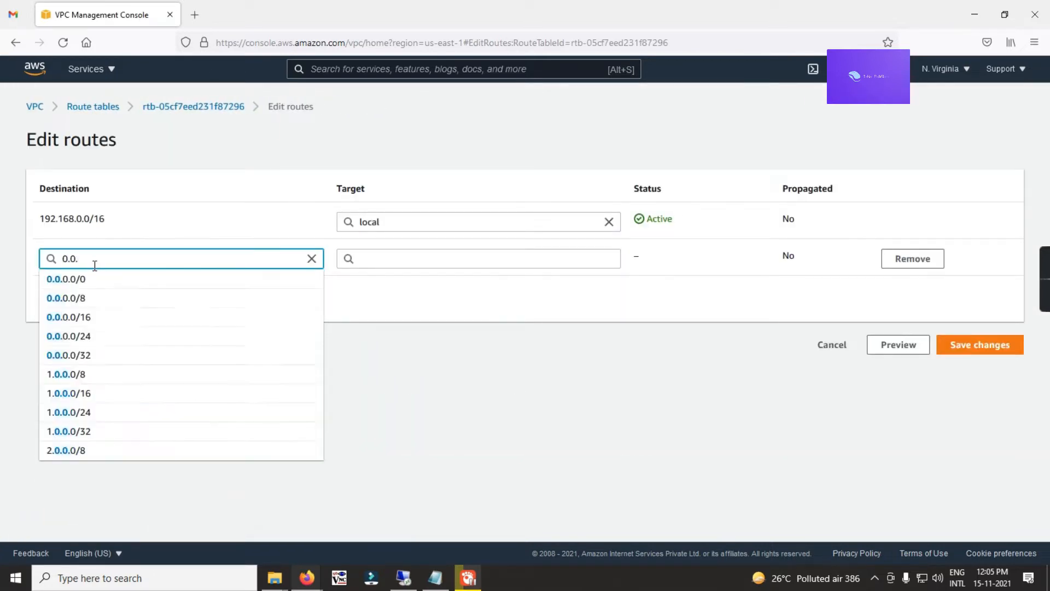
pyautogui.write('0')
pyautogui.click(74, 280)
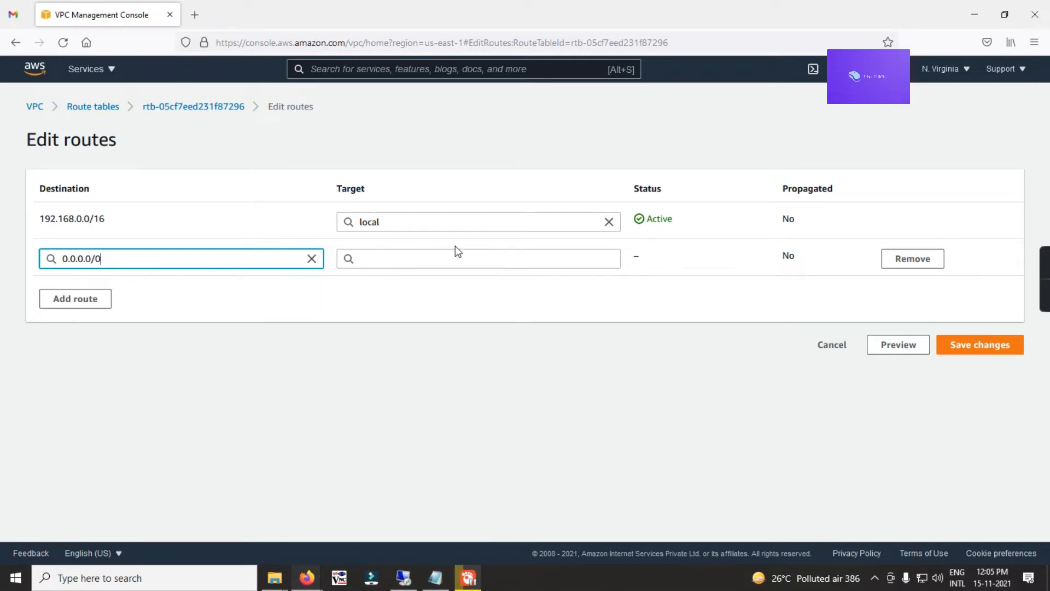
# Step: Target the new 0.0.0.0/0 route at the internet gateway VPC2-GTW and save the route changes
pyautogui.click(440, 258)
pyautogui.write('inter')
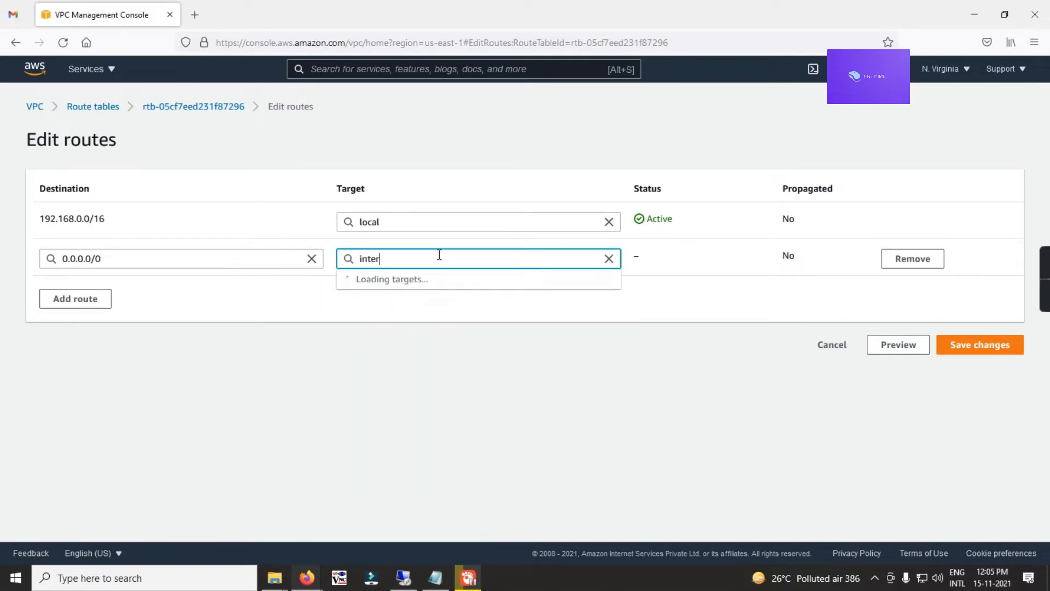
pyautogui.click(408, 299)
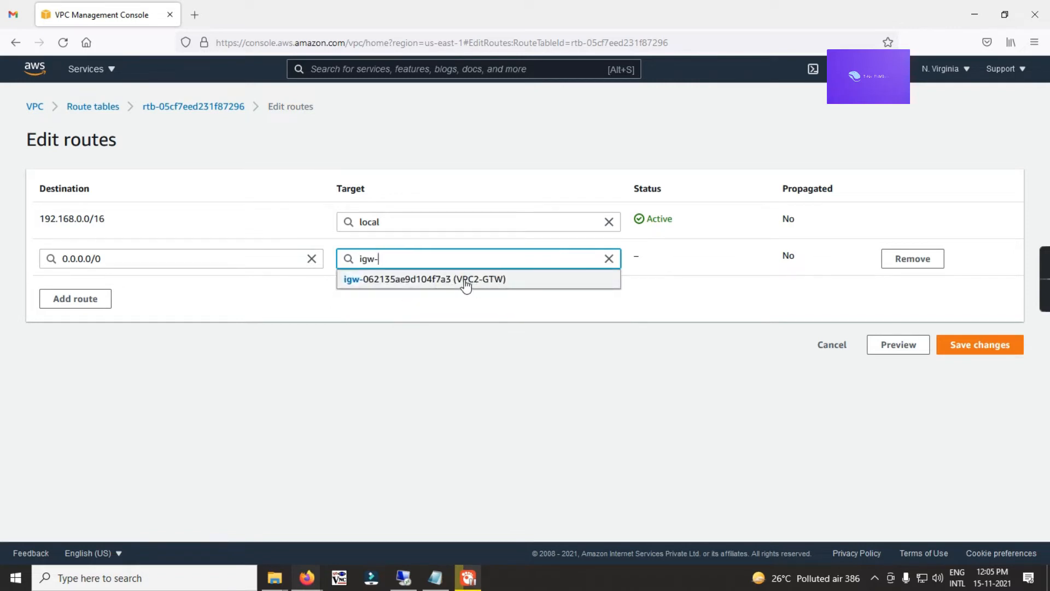
pyautogui.click(465, 282)
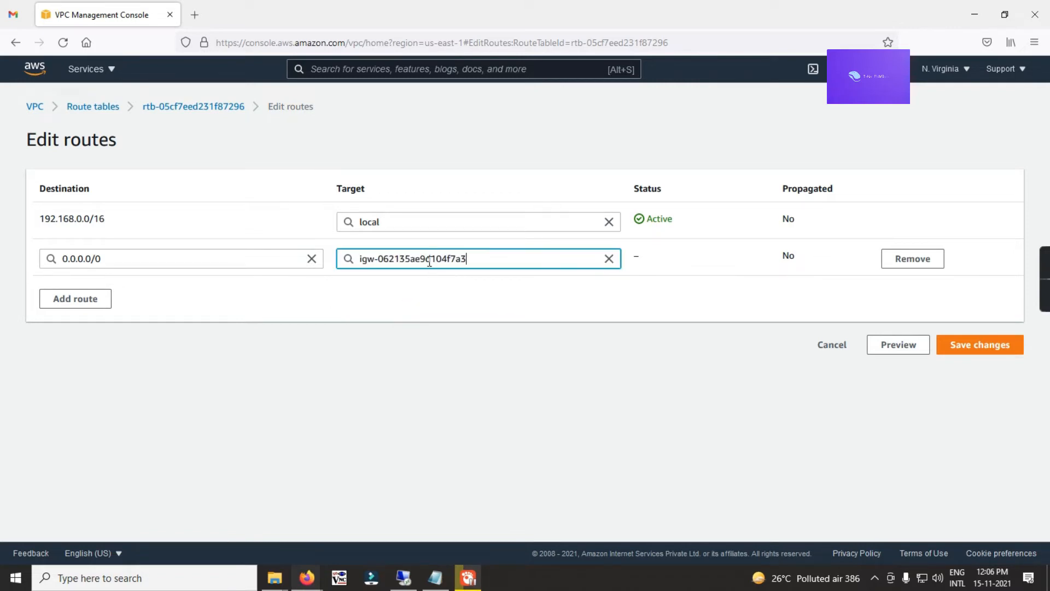
pyautogui.click(975, 351)
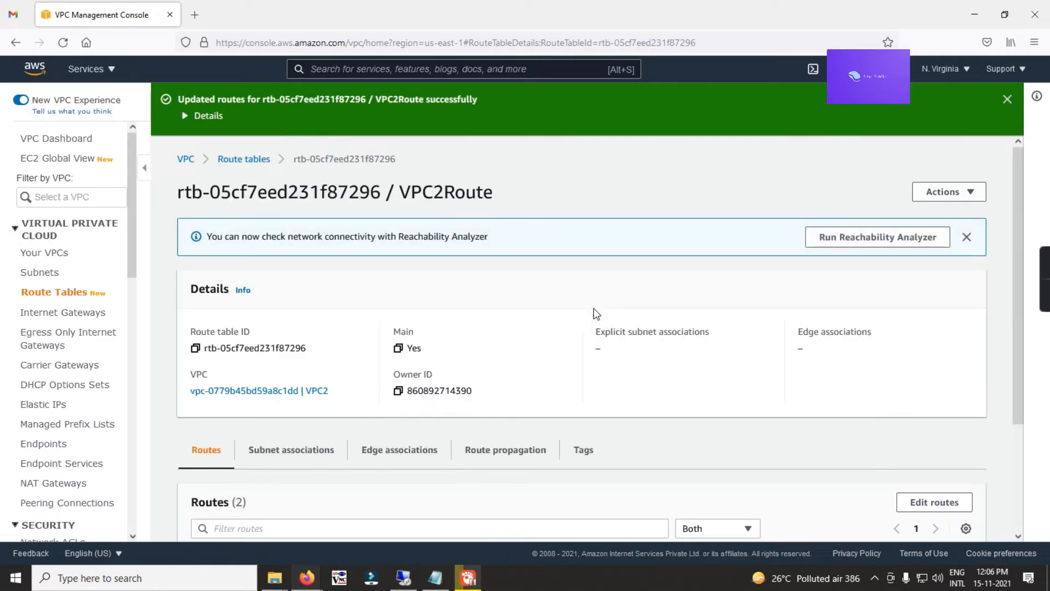
# Step: Associate Subnet-VPC2 explicitly with the VPC2Route route table, save the association and return to the route tables list
pyautogui.scroll(-2, 583, 330)
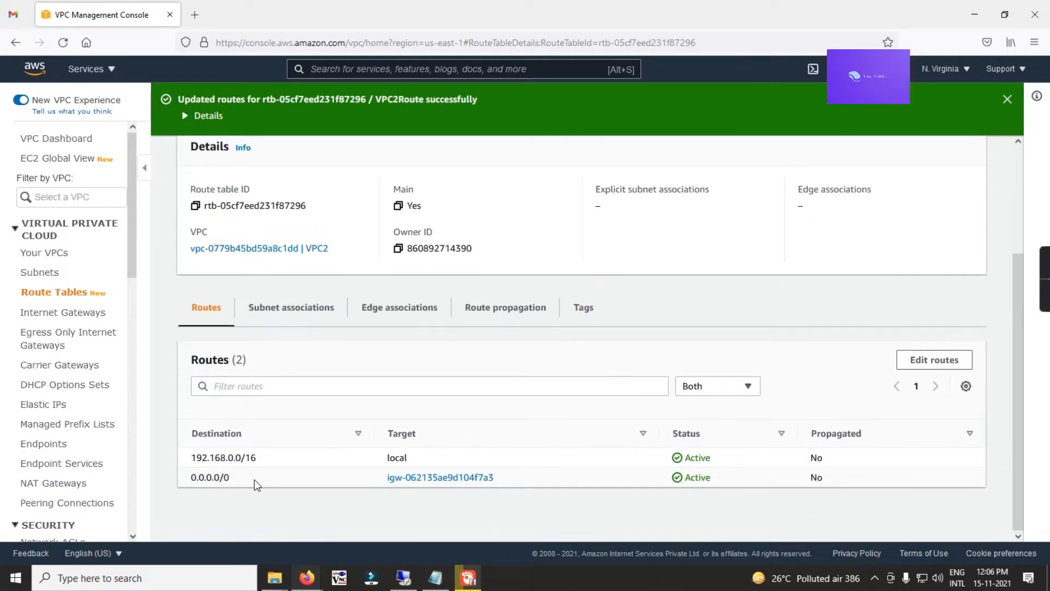
pyautogui.click(314, 313)
pyautogui.scroll(-1, 382, 347)
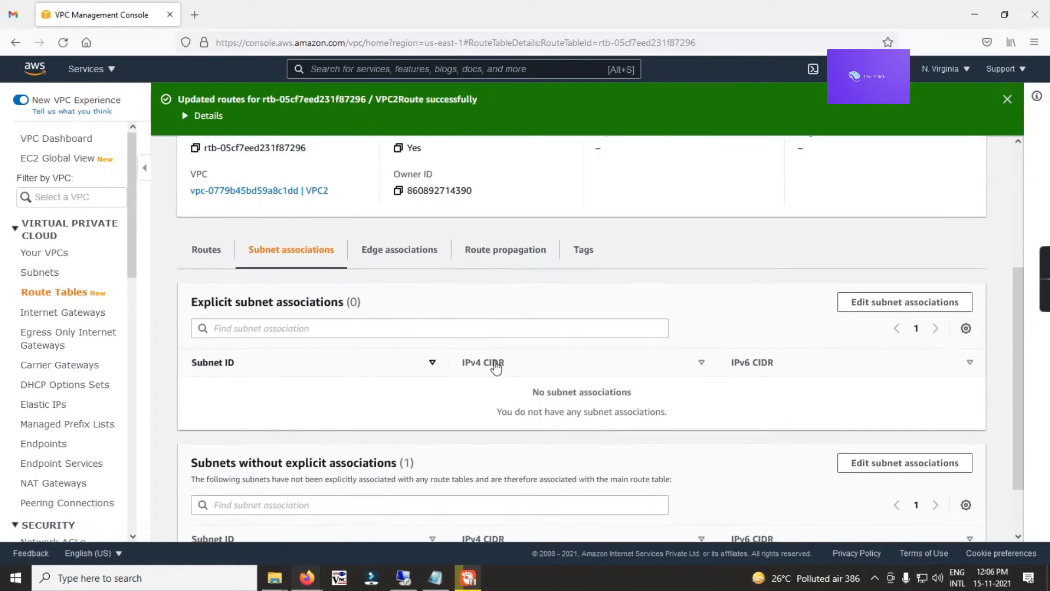
pyautogui.click(880, 306)
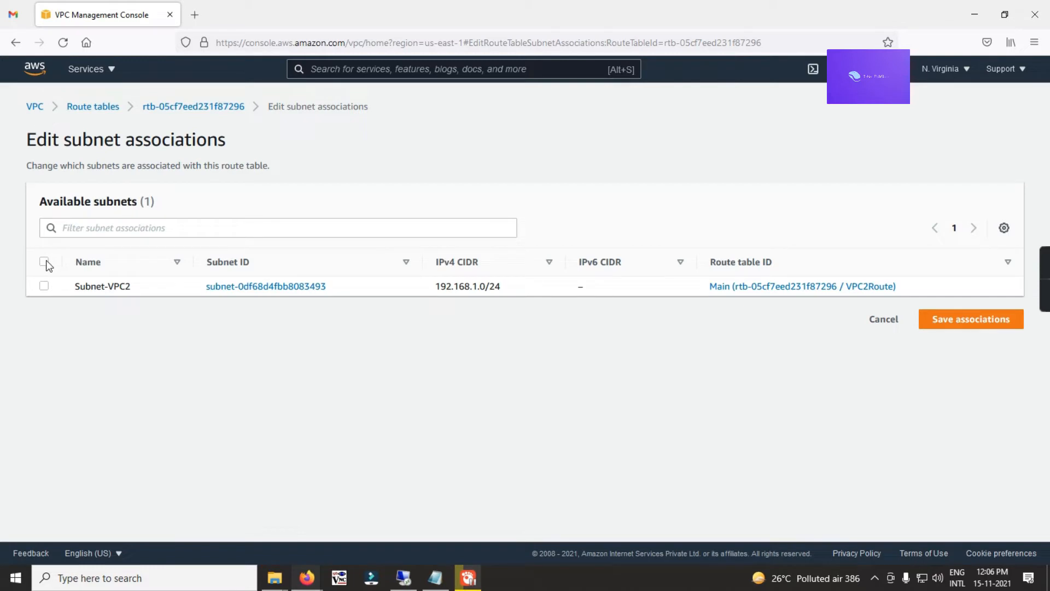
pyautogui.click(45, 261)
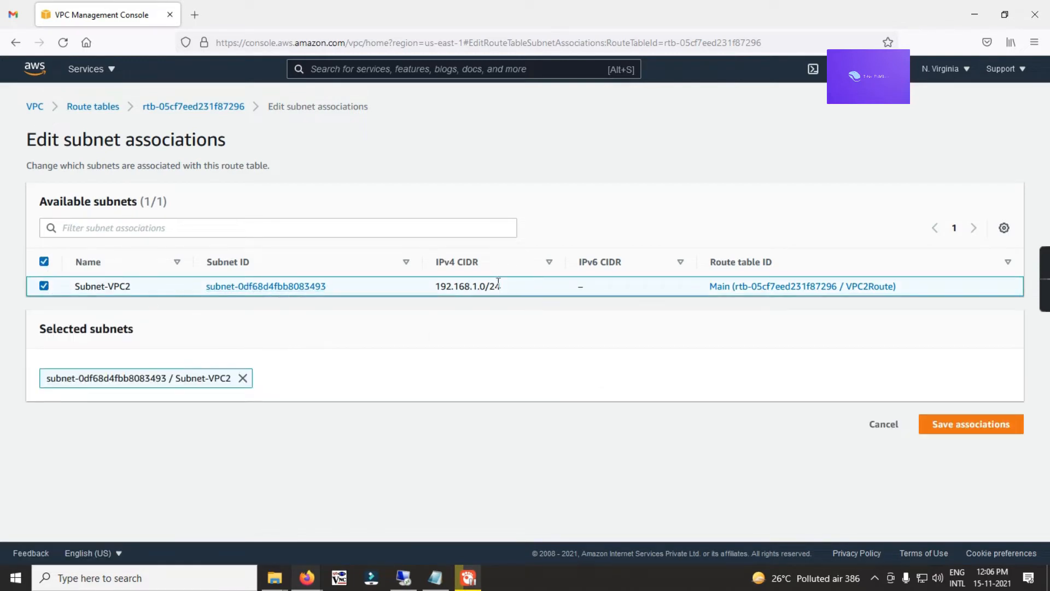
pyautogui.moveTo(470, 286); pyautogui.dragTo(495, 286)
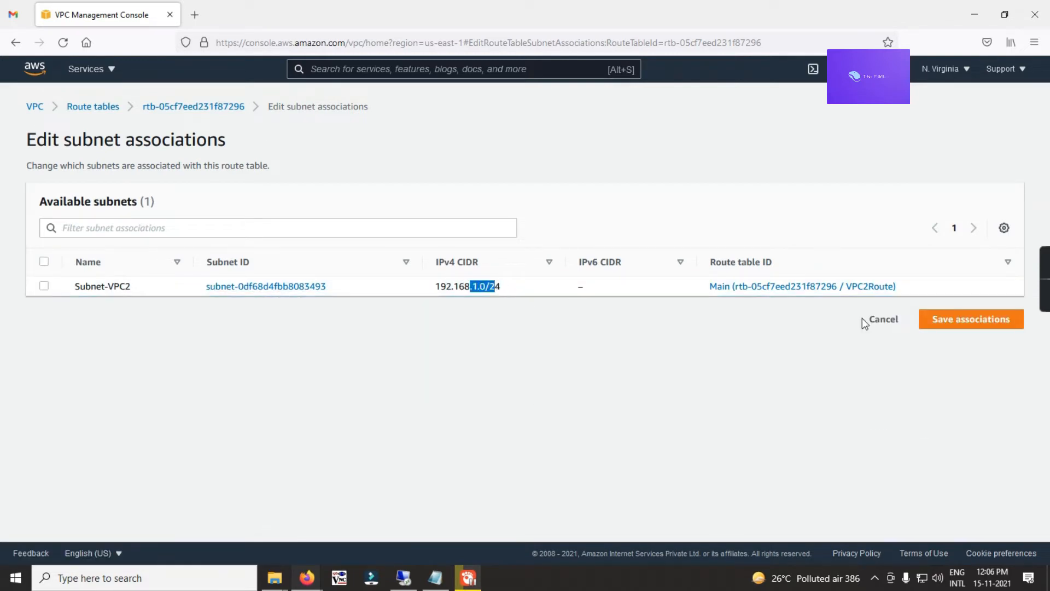
pyautogui.click(962, 319)
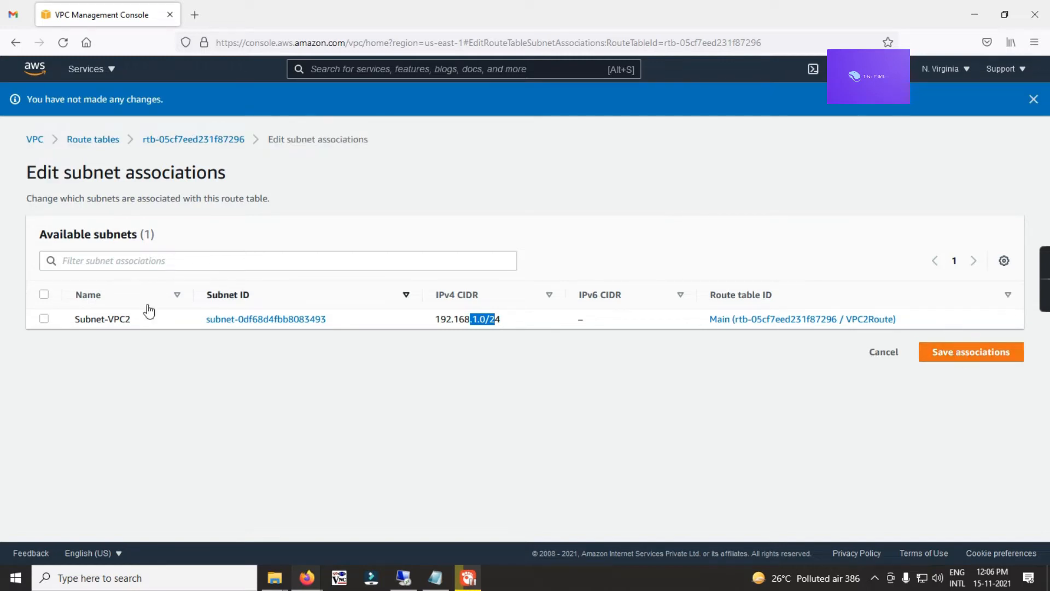
pyautogui.click(43, 295)
pyautogui.click(954, 461)
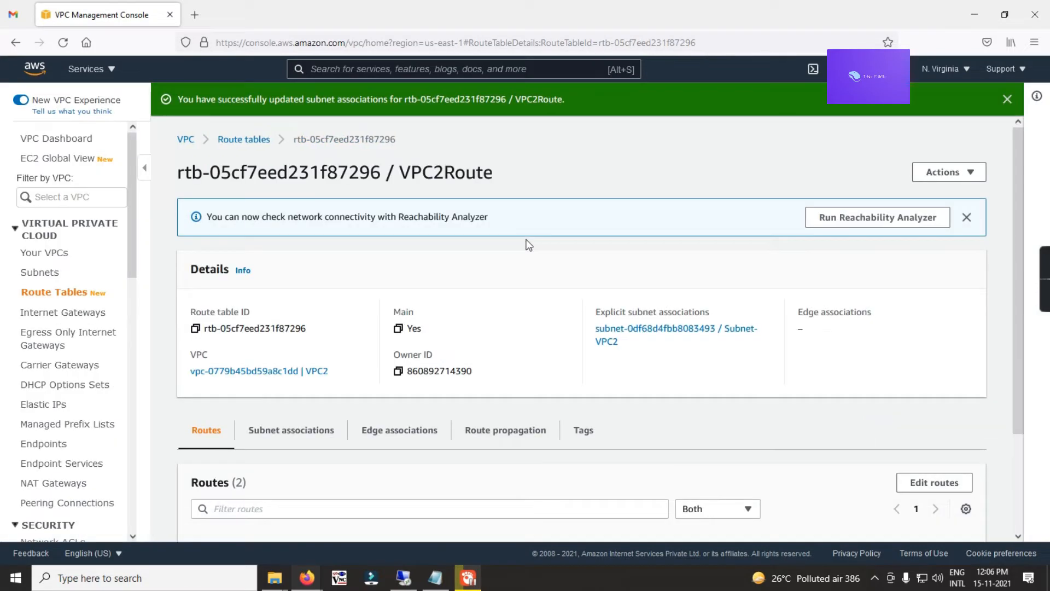
pyautogui.click(252, 140)
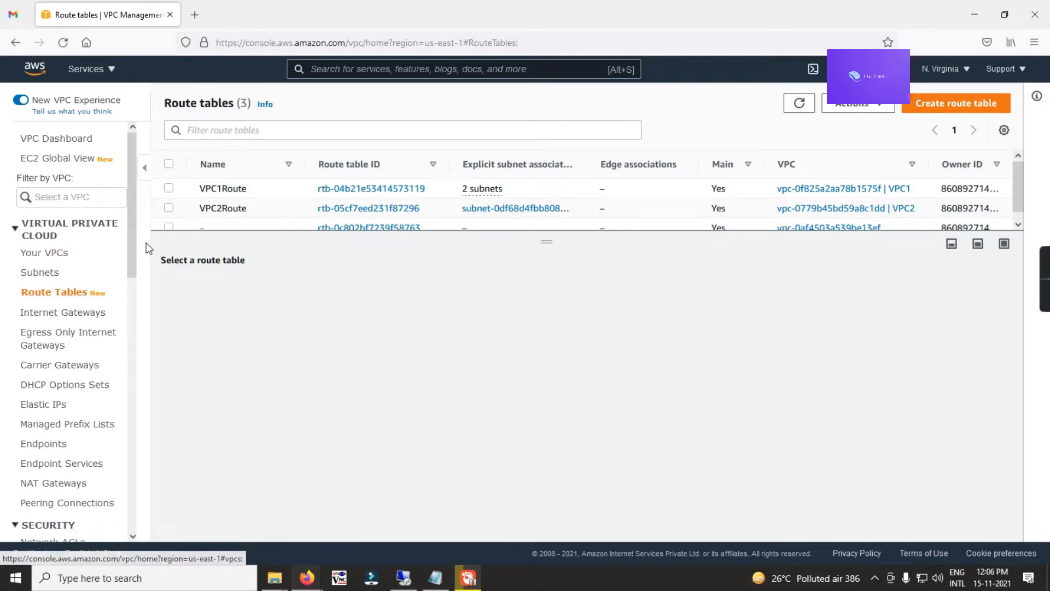
pyautogui.scroll(-4, 134, 233)
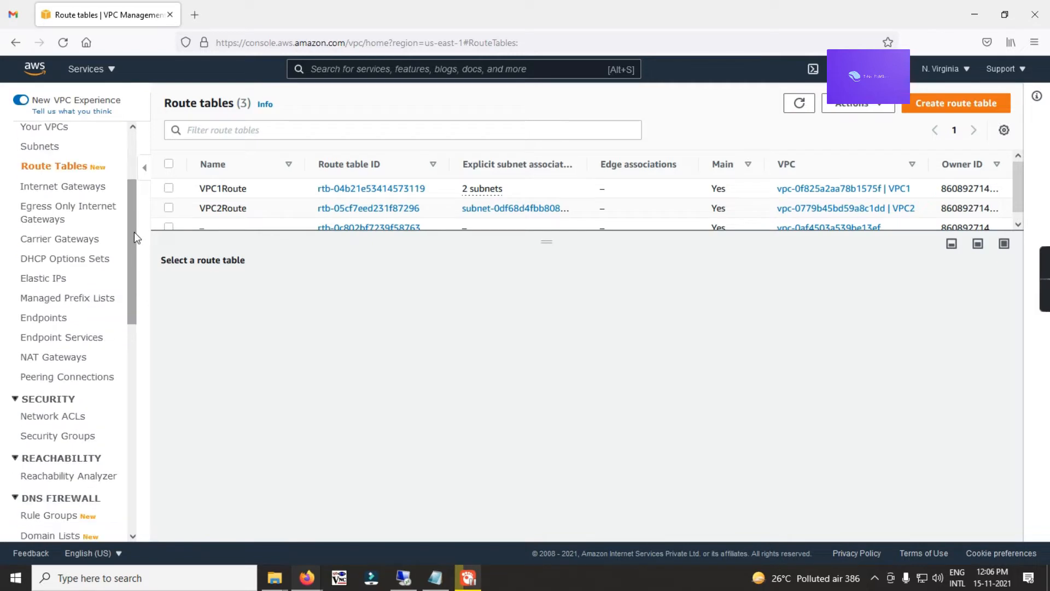
pyautogui.scroll(-2, 131, 223)
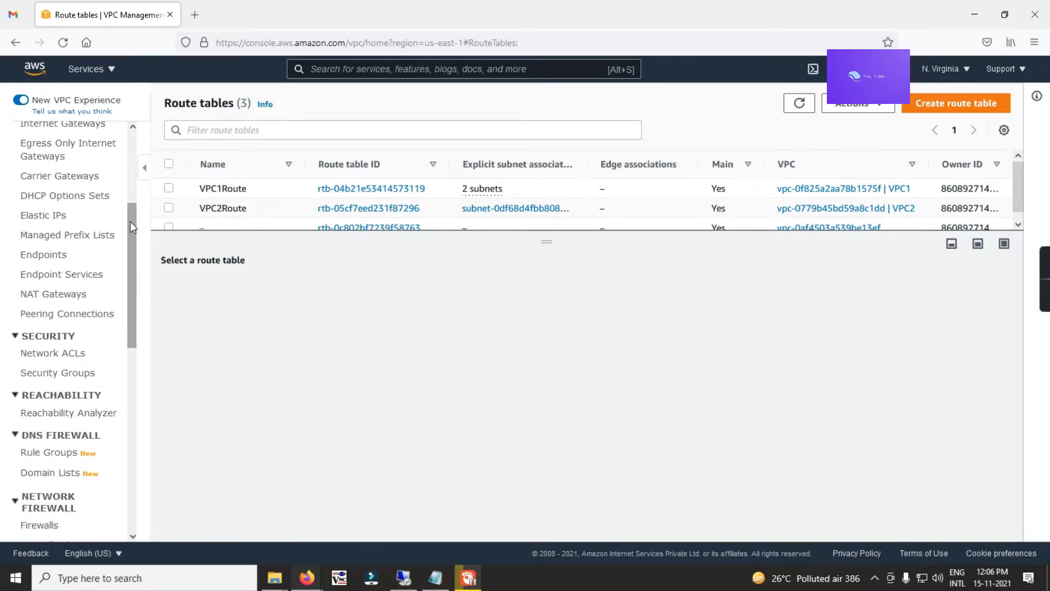
pyautogui.scroll(6, 130, 222)
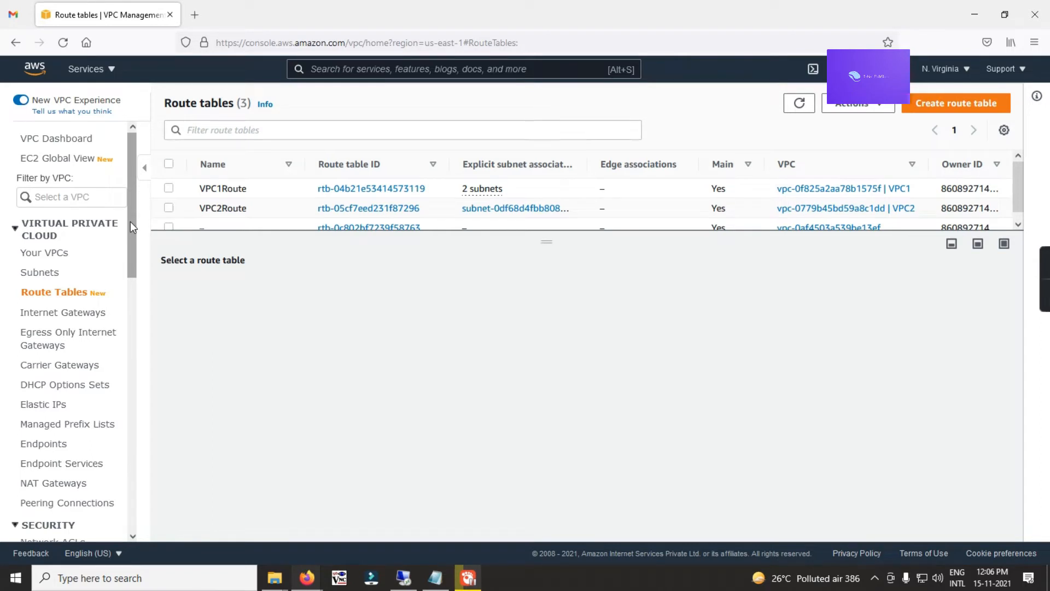
# Step: Start a new VPC peering connection named VPCPeering with VPC1 as the requester VPC
pyautogui.click(88, 507)
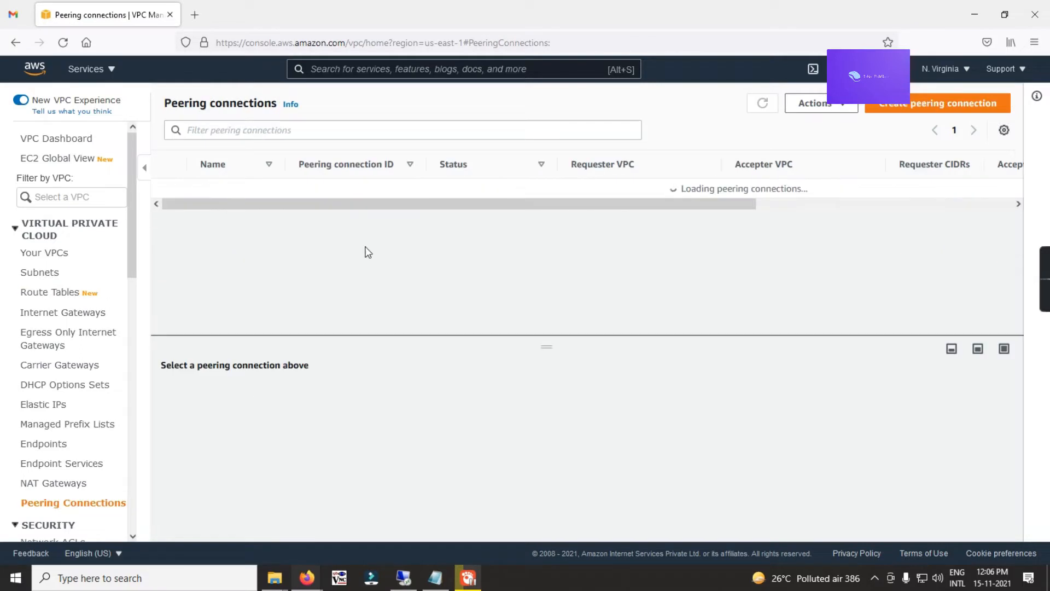
pyautogui.click(951, 114)
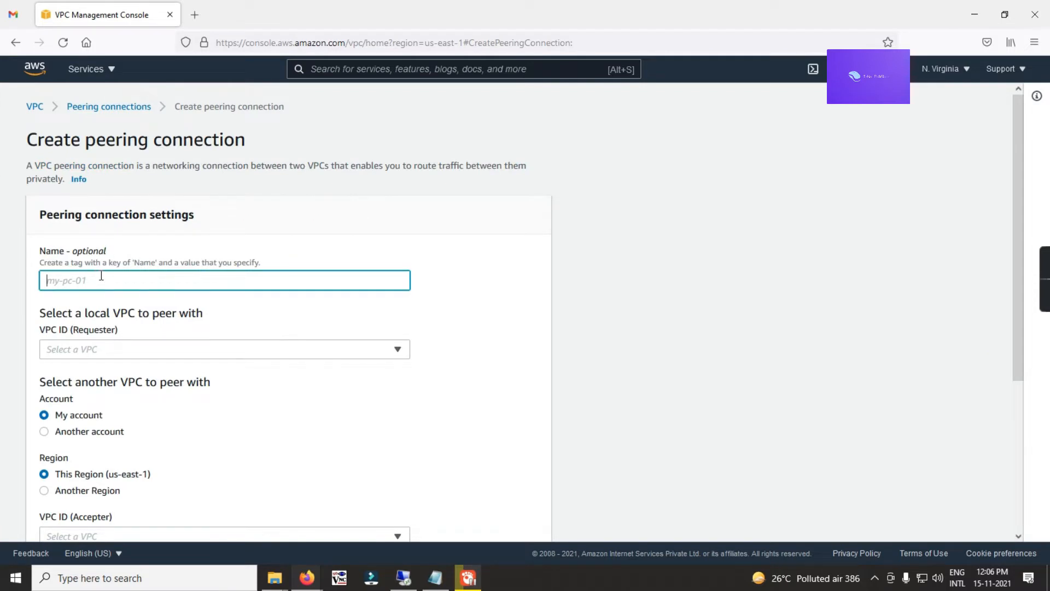
pyautogui.write('VPCPeering')
pyautogui.scroll(-2, 101, 277)
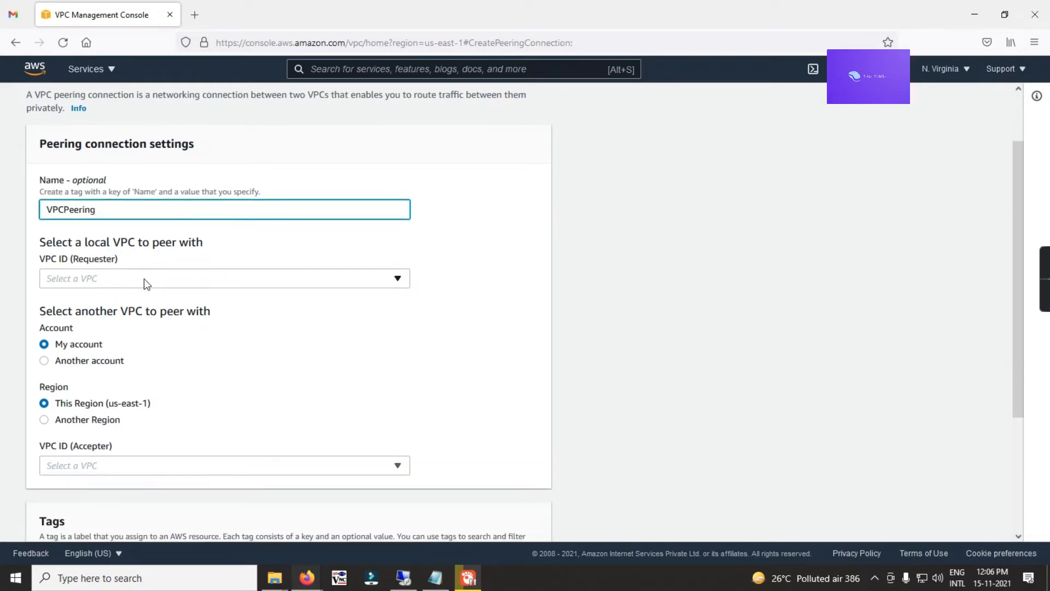
pyautogui.click(145, 278)
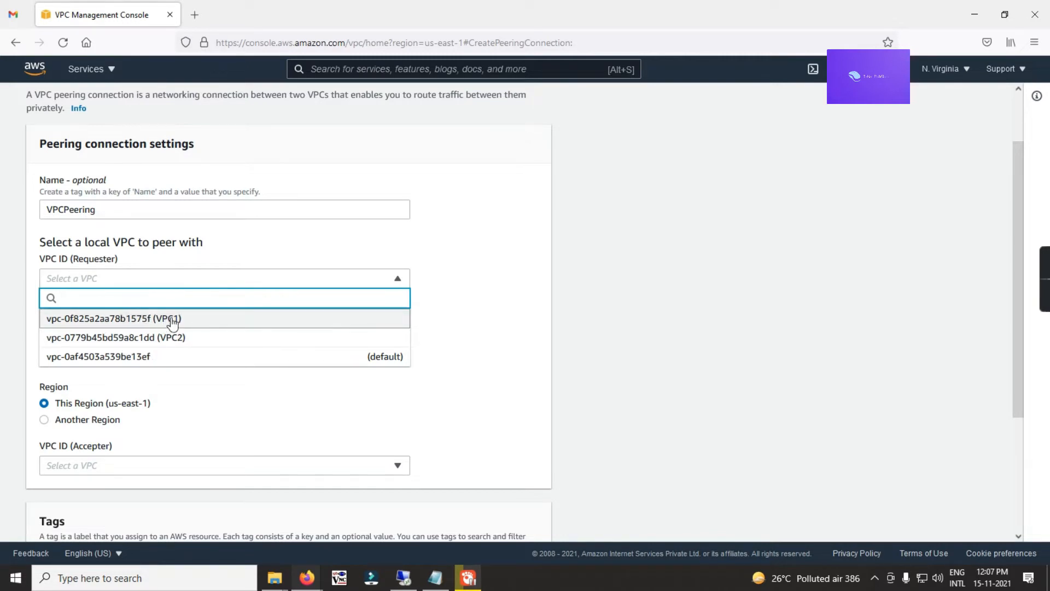
pyautogui.click(112, 323)
# Step: Choose VPC2 as the accepter VPC in the same account and region, and create the peering connection
pyautogui.scroll(-3, 268, 273)
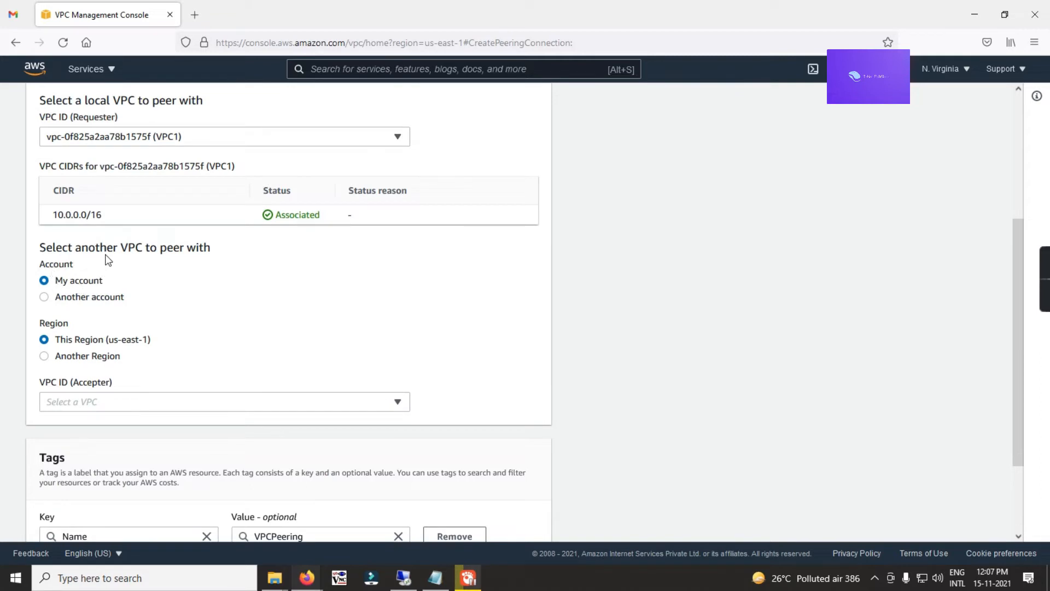
pyautogui.scroll(-2, 115, 335)
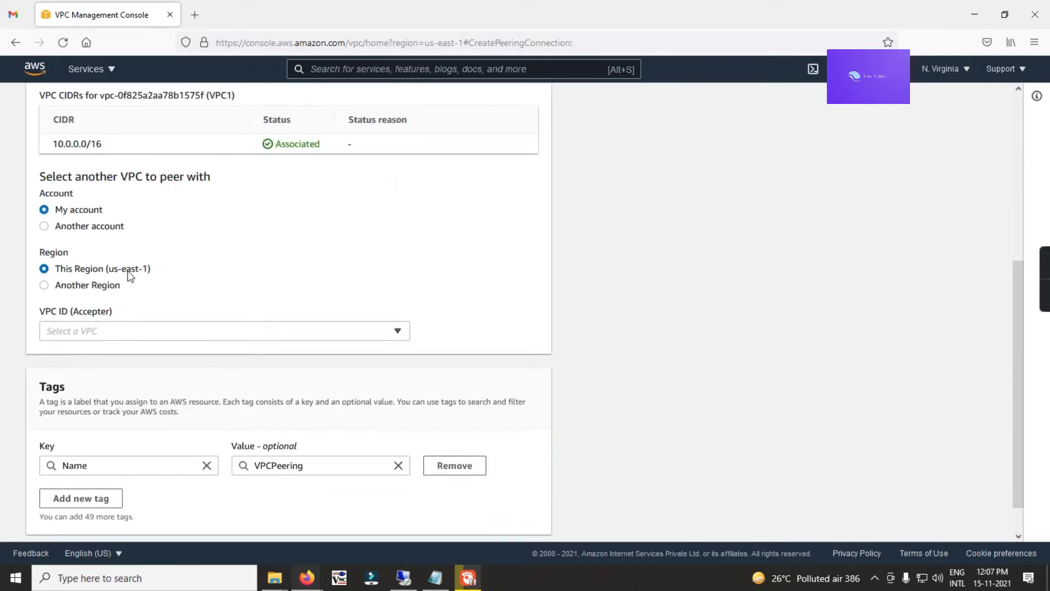
pyautogui.click(103, 332)
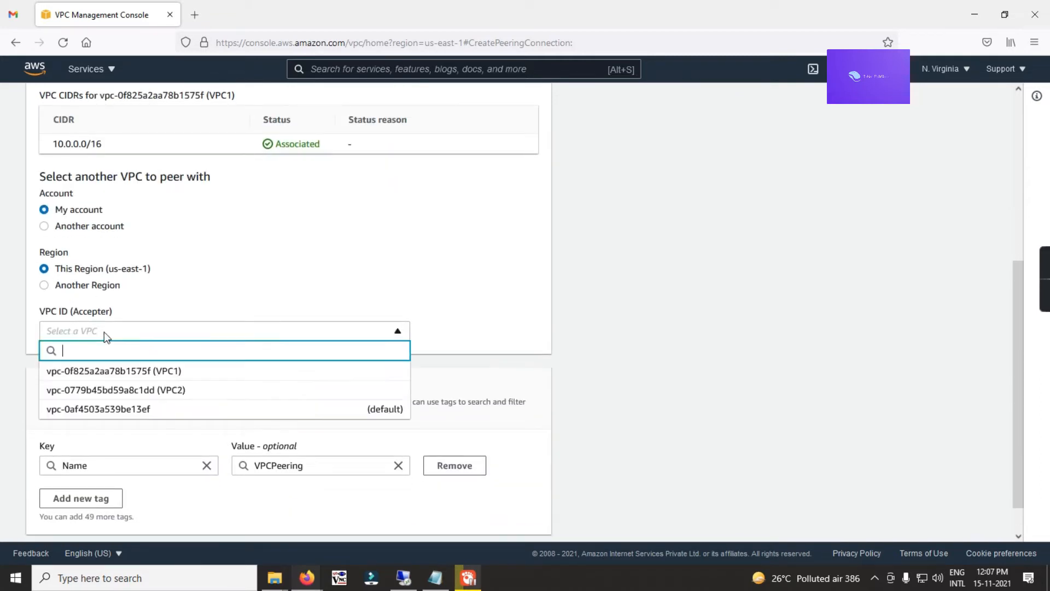
pyautogui.click(141, 391)
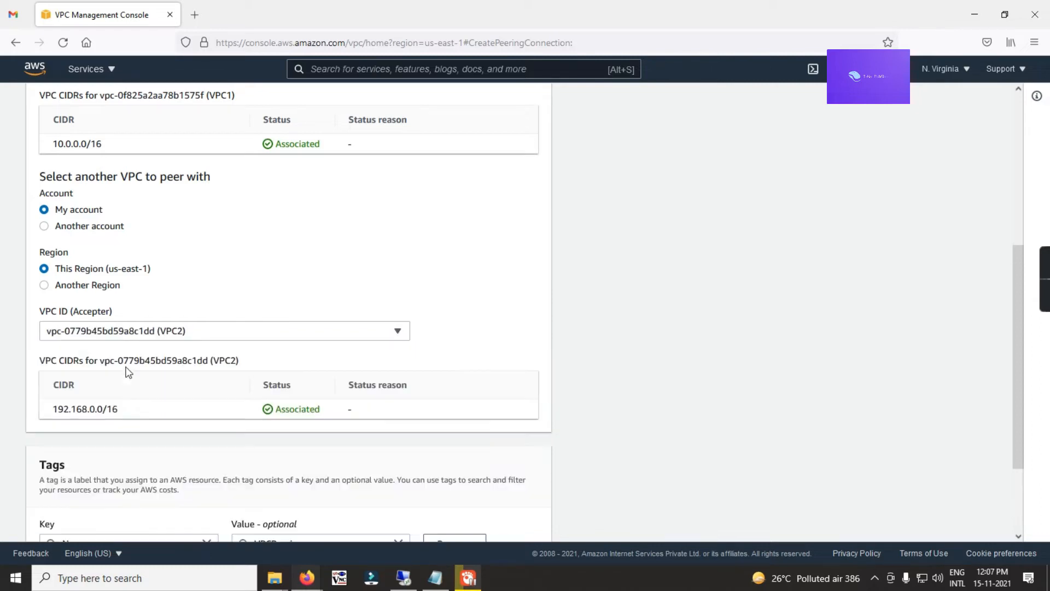
pyautogui.scroll(-3, 186, 340)
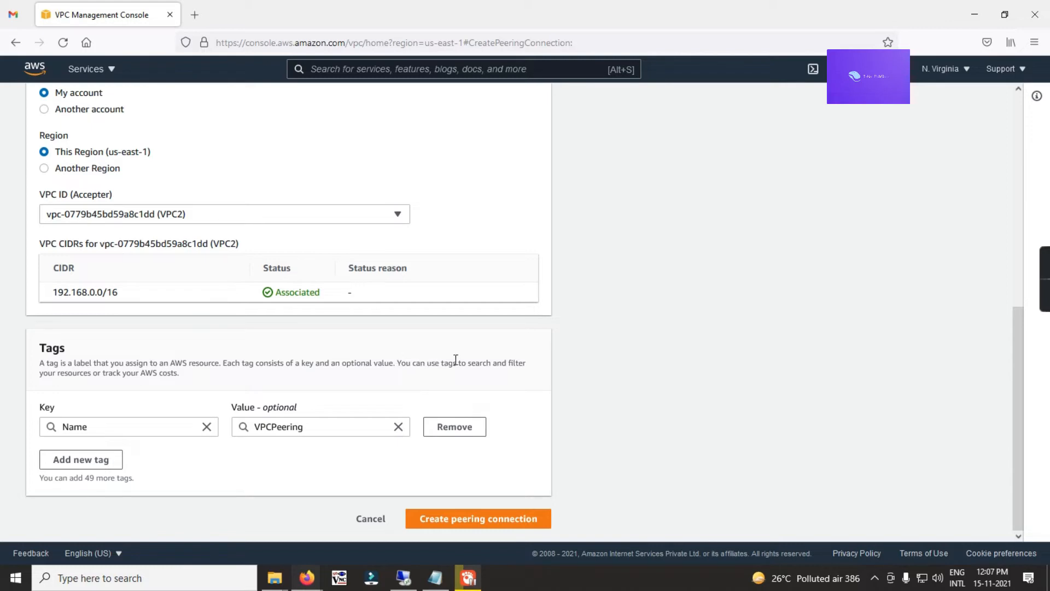
pyautogui.click(498, 520)
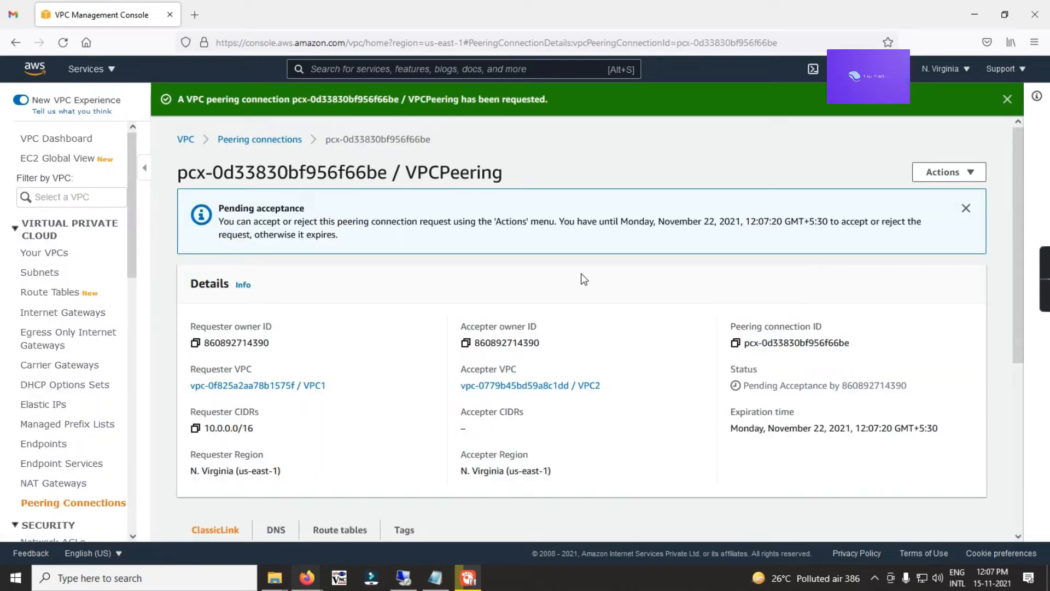
# Step: Review the VPCPeering details, then select it in the peering connections list and accept its pending request
pyautogui.scroll(-5, 582, 276)
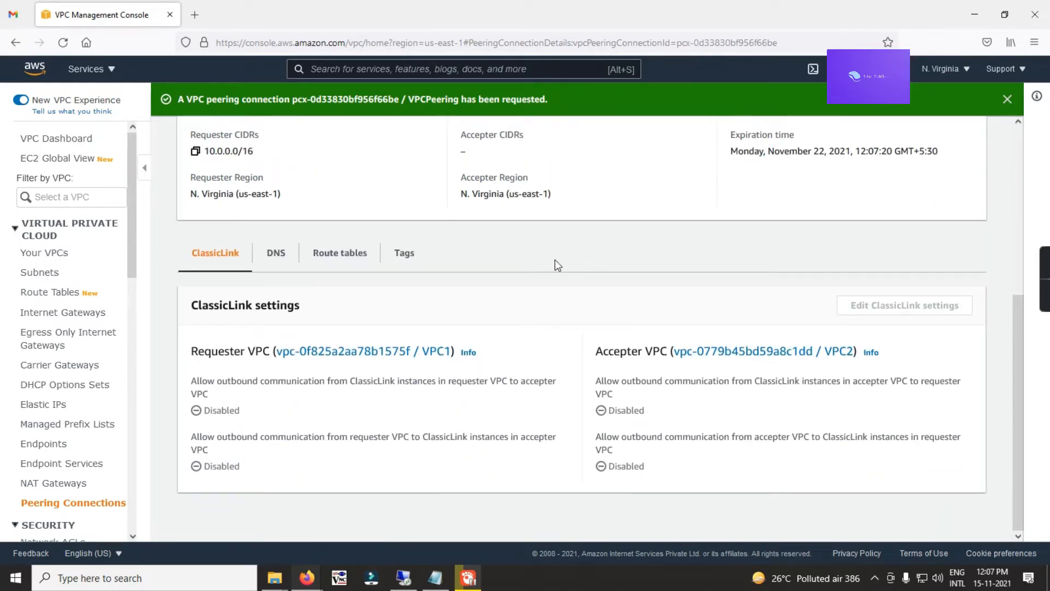
pyautogui.scroll(3, 554, 259)
pyautogui.scroll(2, 433, 318)
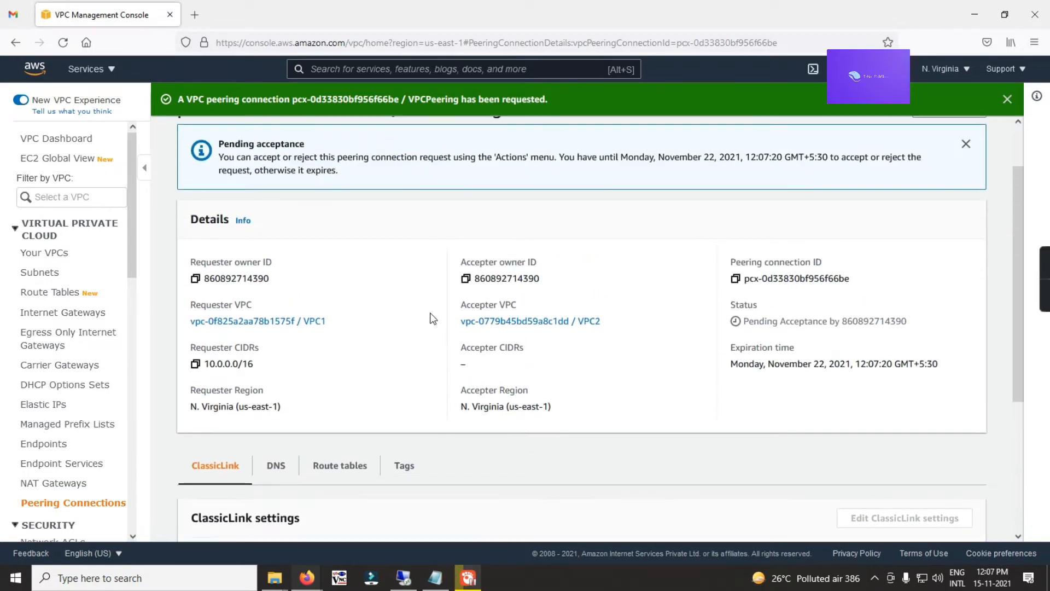
pyautogui.scroll(2, 383, 235)
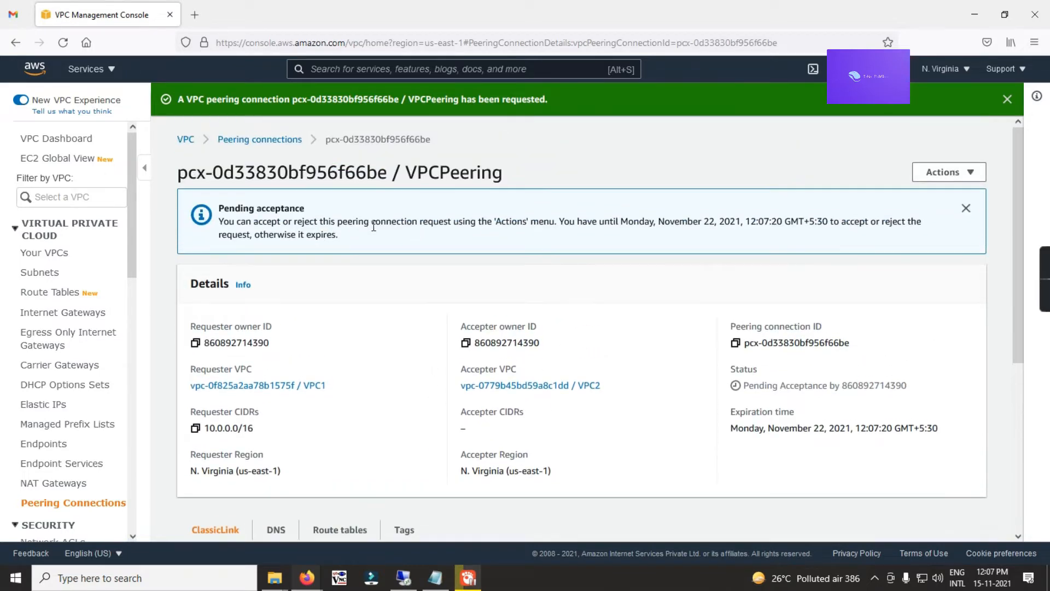
pyautogui.click(286, 141)
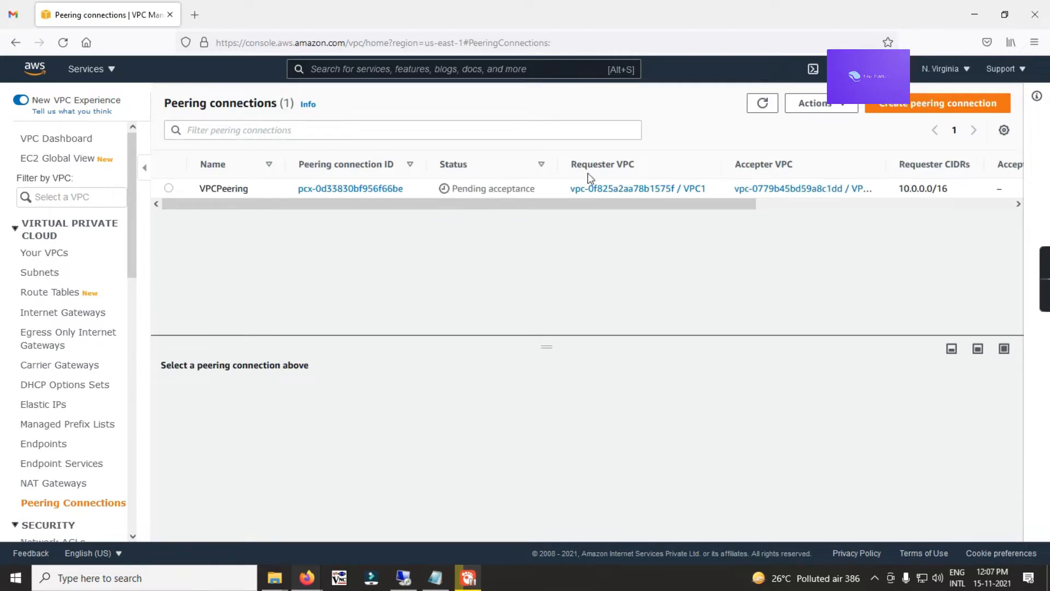
pyautogui.moveTo(469, 188); pyautogui.dragTo(501, 188)
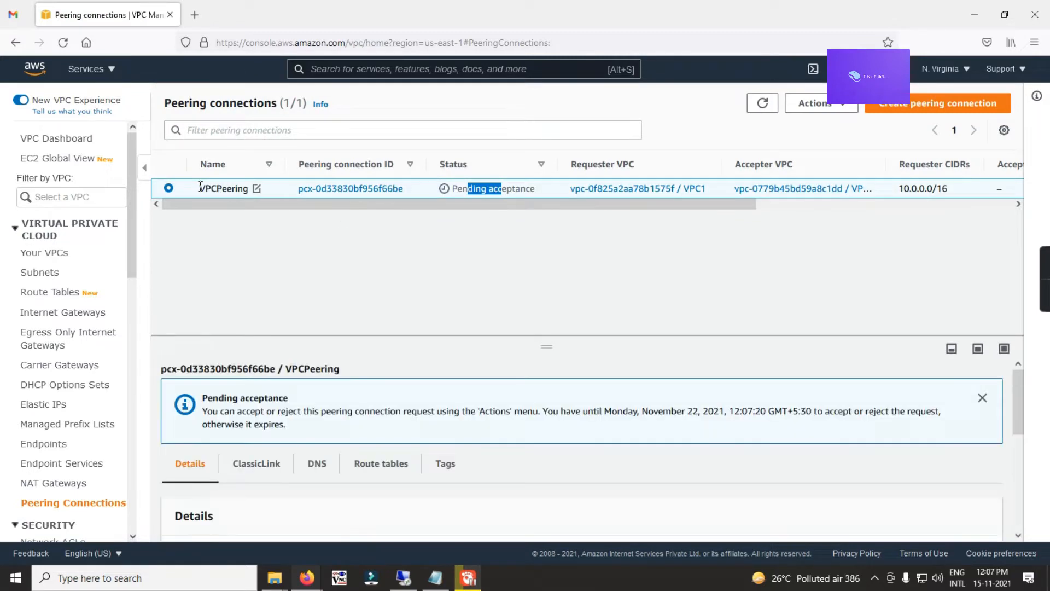
pyautogui.click(837, 105)
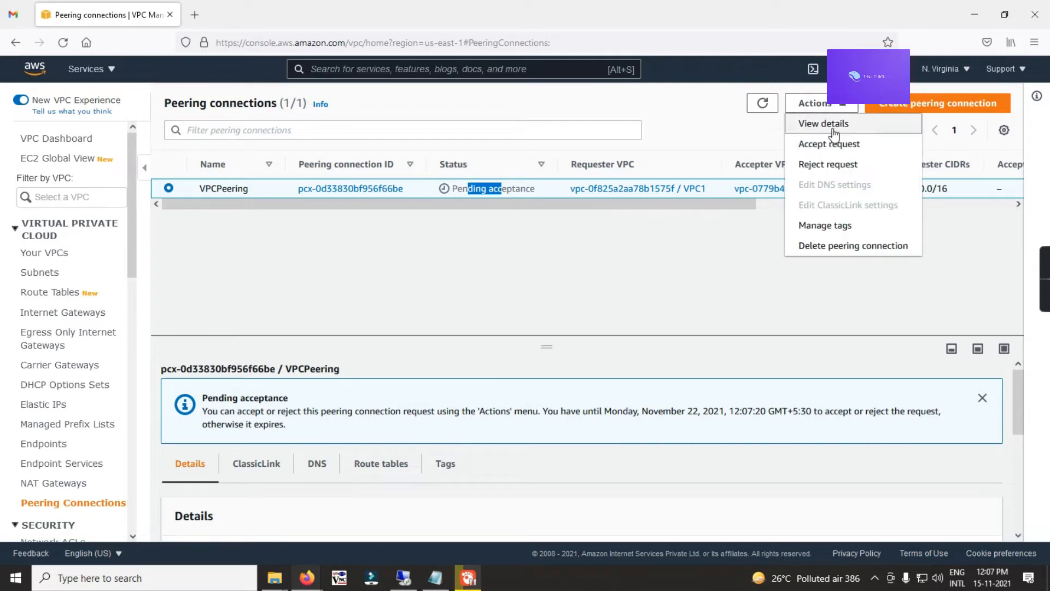
pyautogui.click(828, 145)
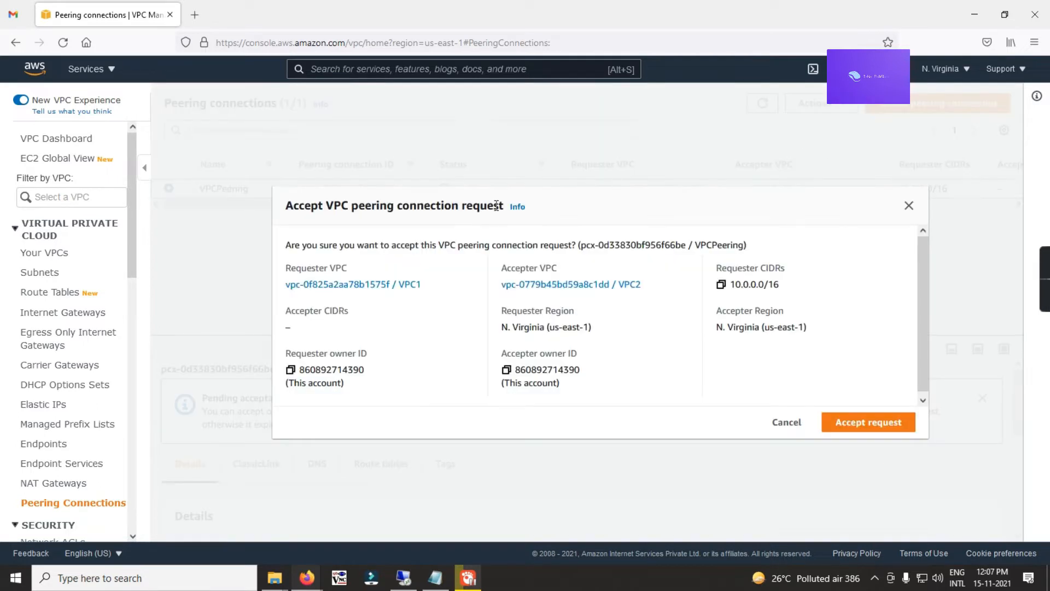
pyautogui.click(853, 425)
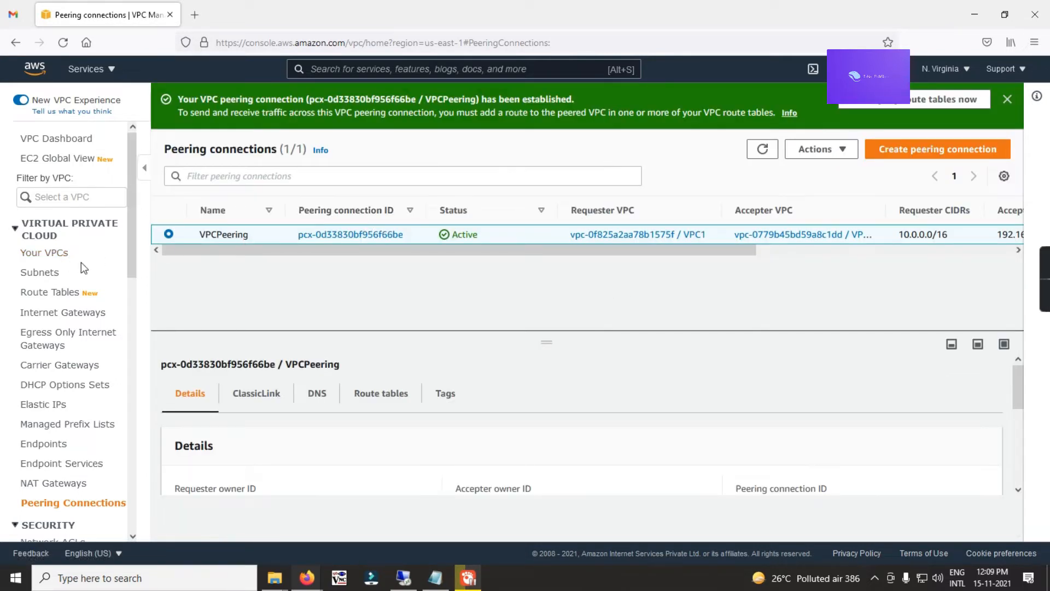
# Step: Add a route to the VPC1Route route table with the destination 192.168.0.0/16
pyautogui.click(65, 294)
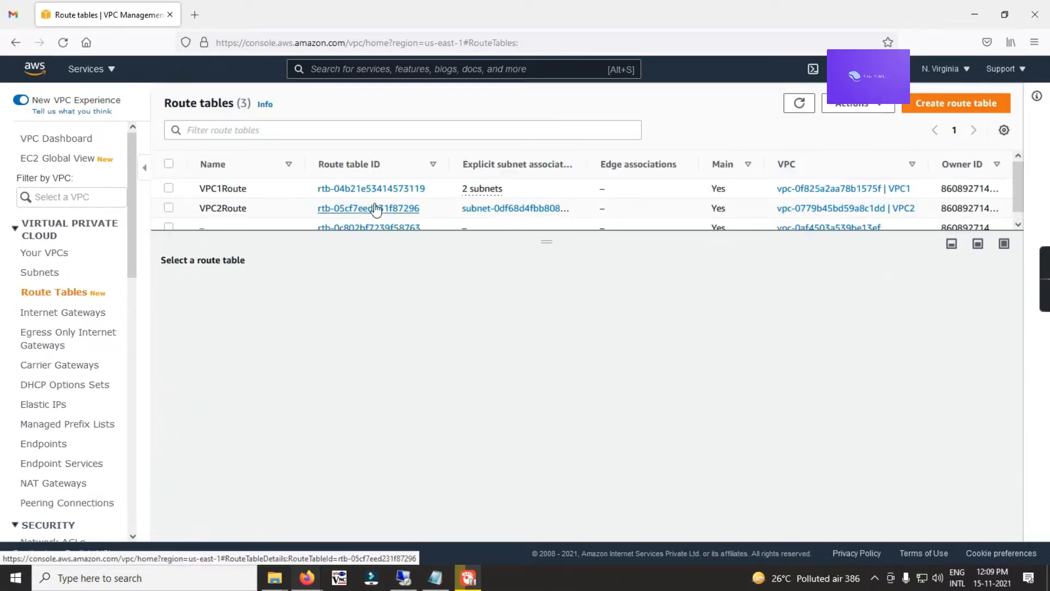
pyautogui.click(171, 187)
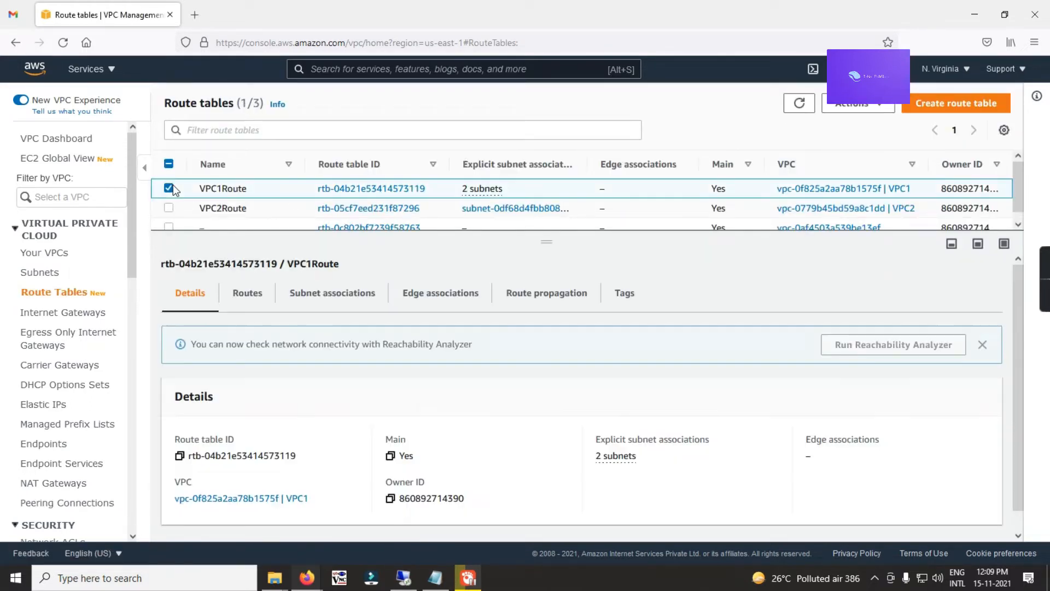
pyautogui.click(261, 303)
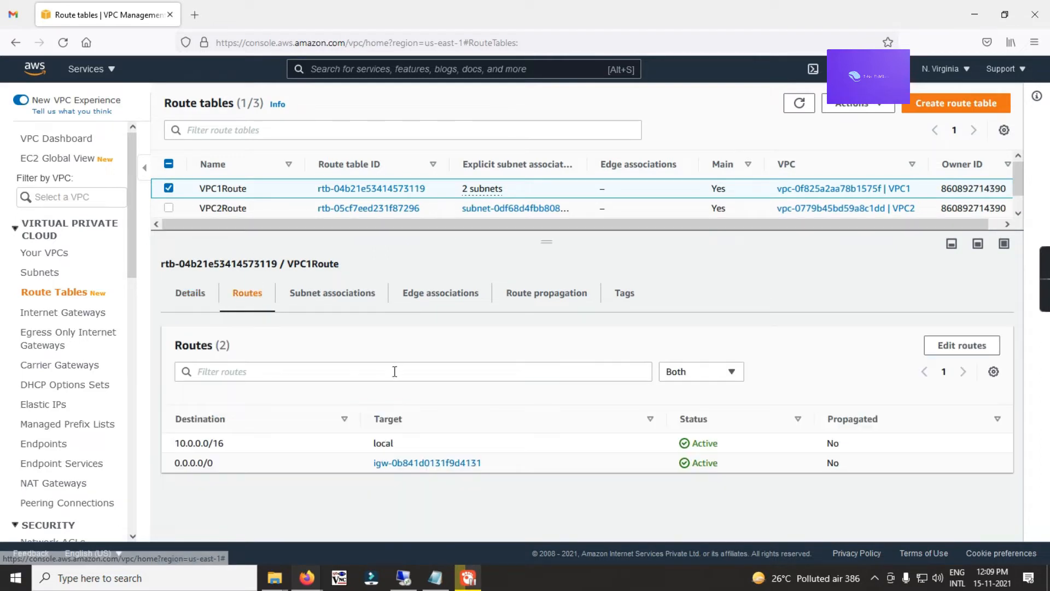
pyautogui.click(937, 350)
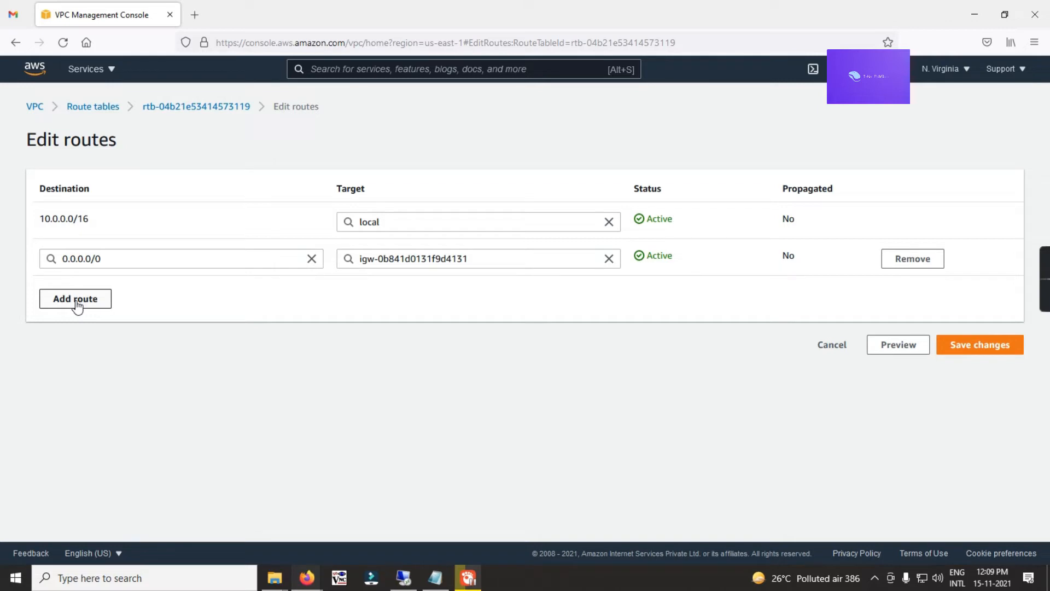
pyautogui.click(77, 307)
pyautogui.click(111, 296)
pyautogui.write('192.')
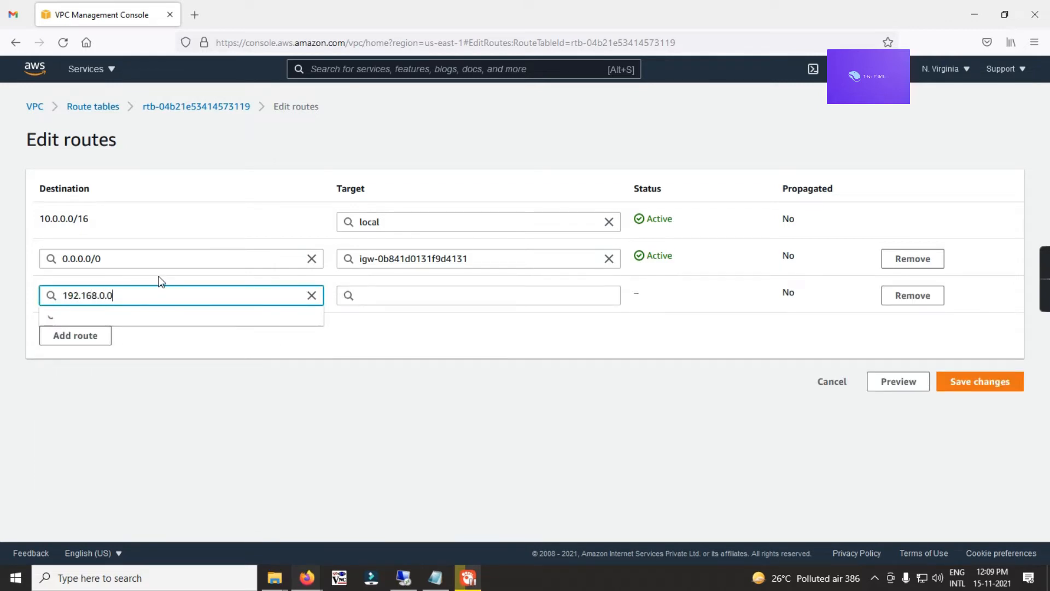
pyautogui.write('168.0.0')
pyautogui.click(102, 317)
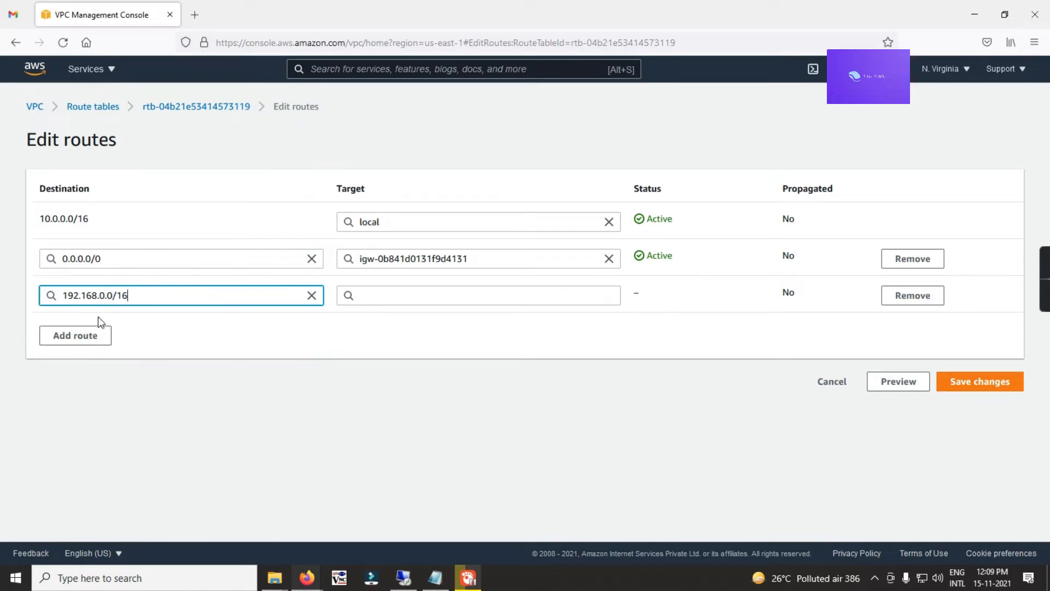
# Step: Target the new 192.168.0.0/16 route at the peering connection VPCPeering, save the changes and check the VPC1Route routes
pyautogui.click(378, 301)
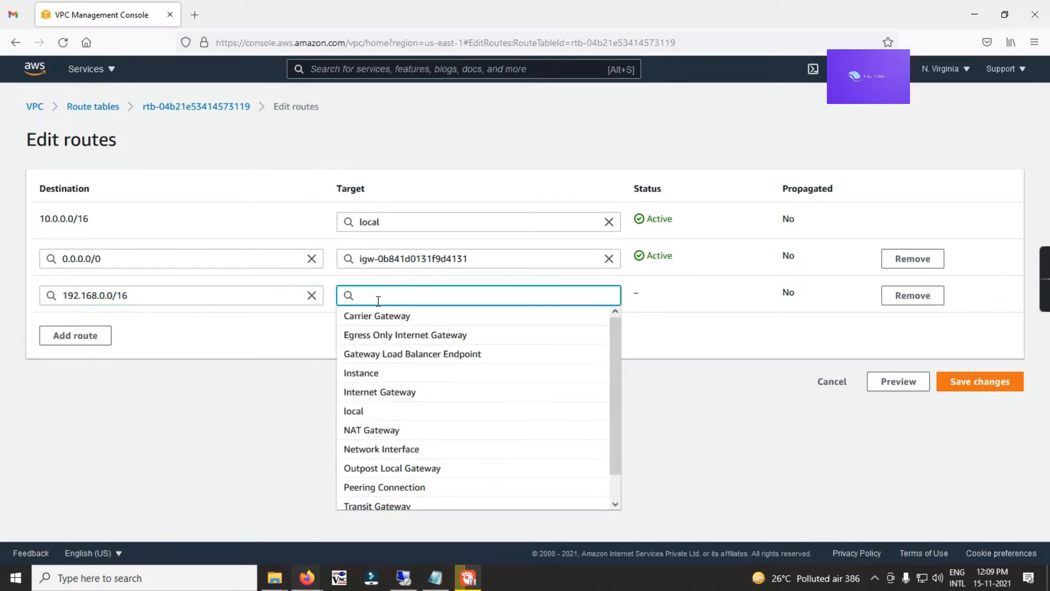
pyautogui.write('p')
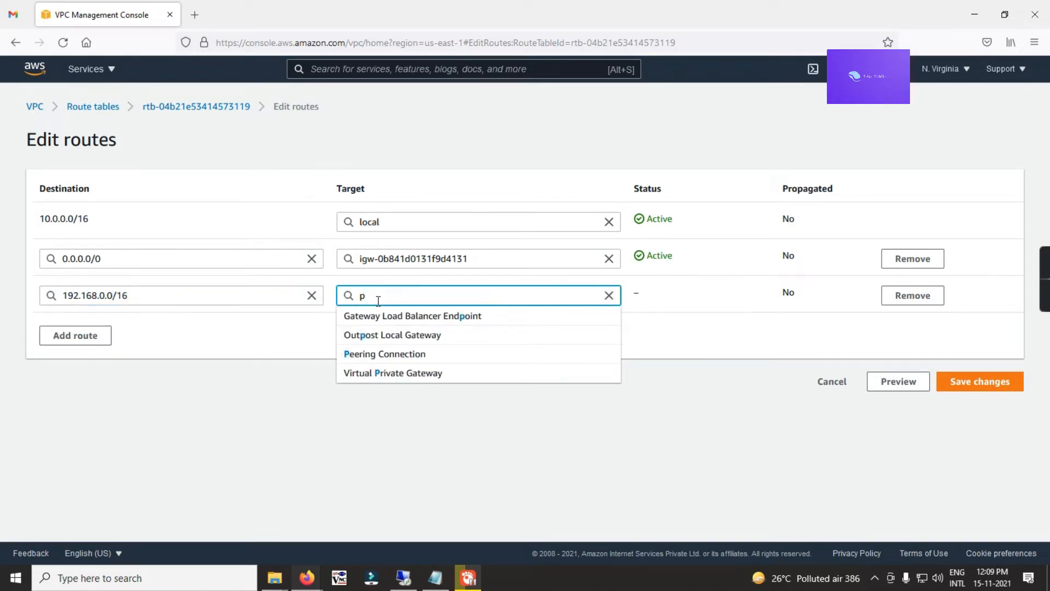
pyautogui.click(361, 354)
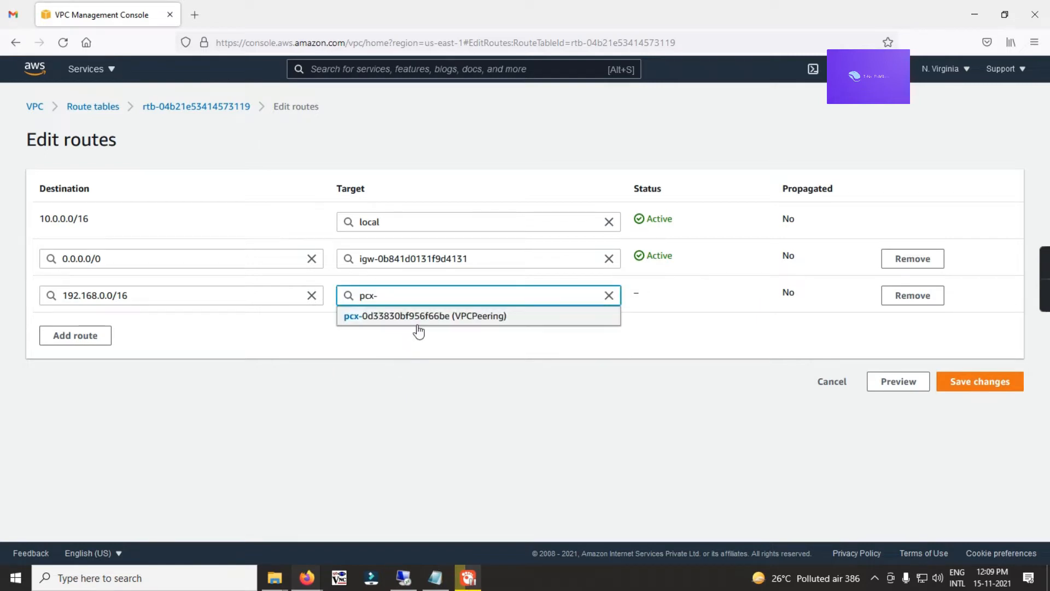
pyautogui.click(465, 316)
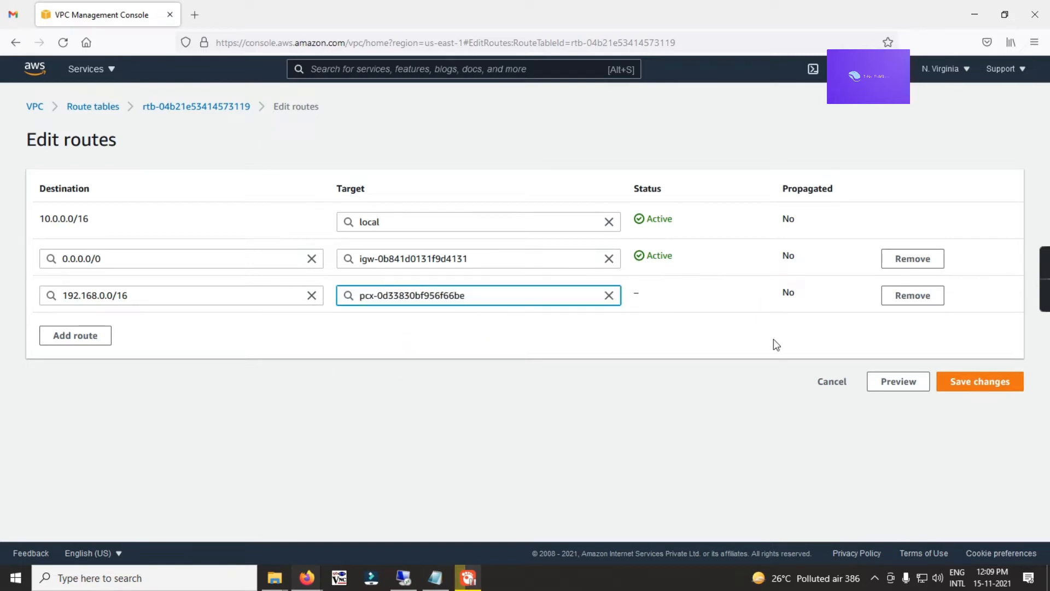
pyautogui.click(974, 388)
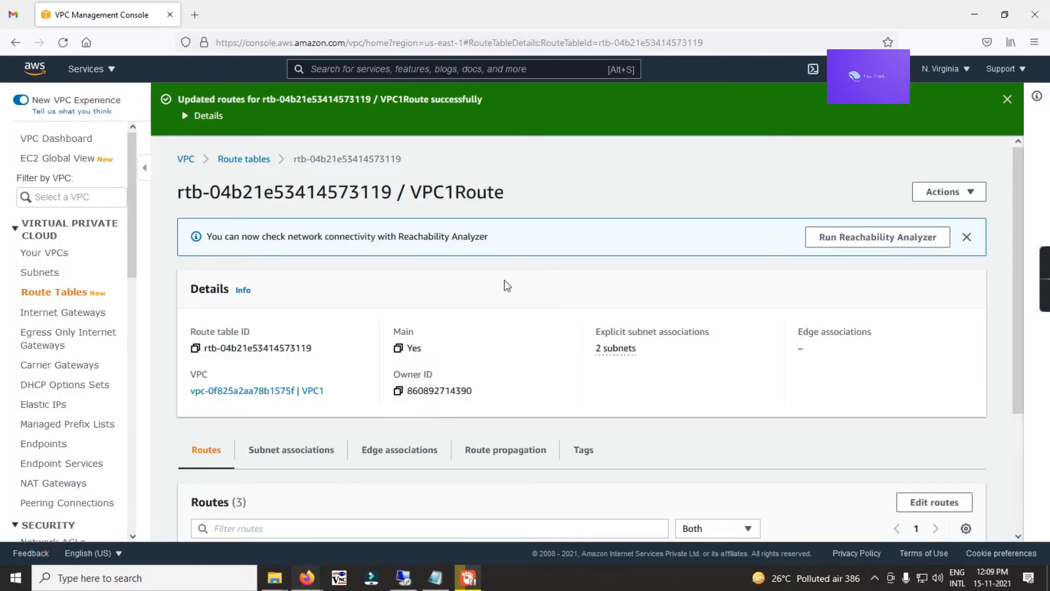
pyautogui.scroll(-3, 501, 282)
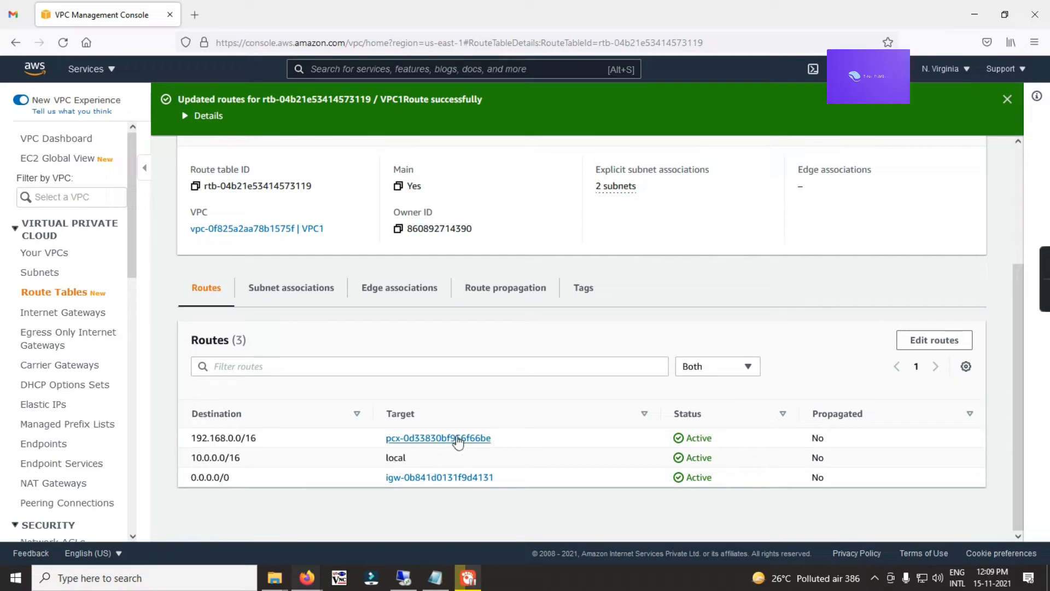
pyautogui.scroll(3, 471, 446)
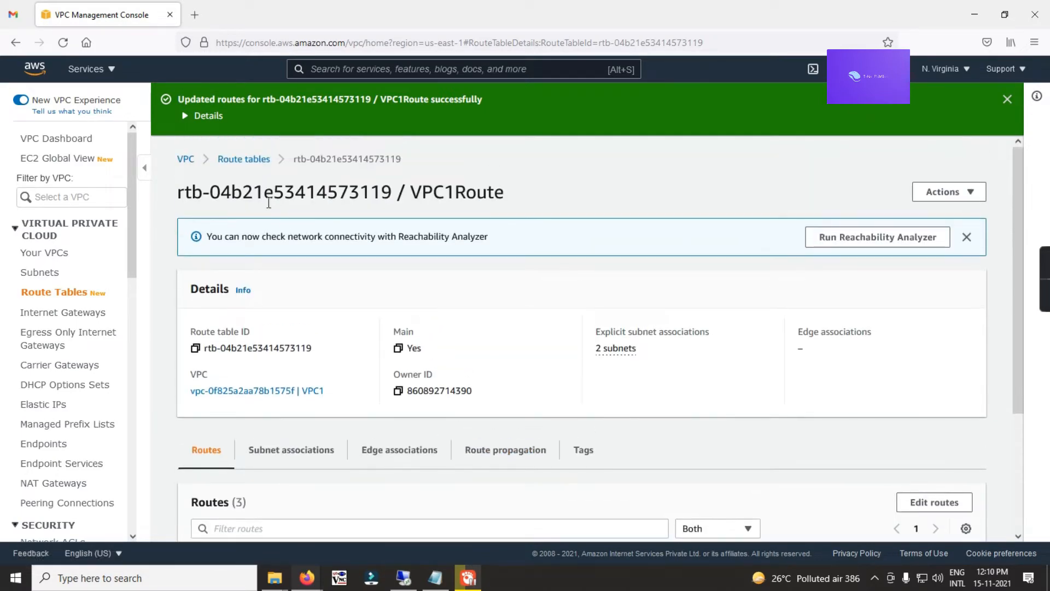
# Step: Add a route to the VPC2Route route table with the destination 10.0.0.0/16
pyautogui.click(245, 159)
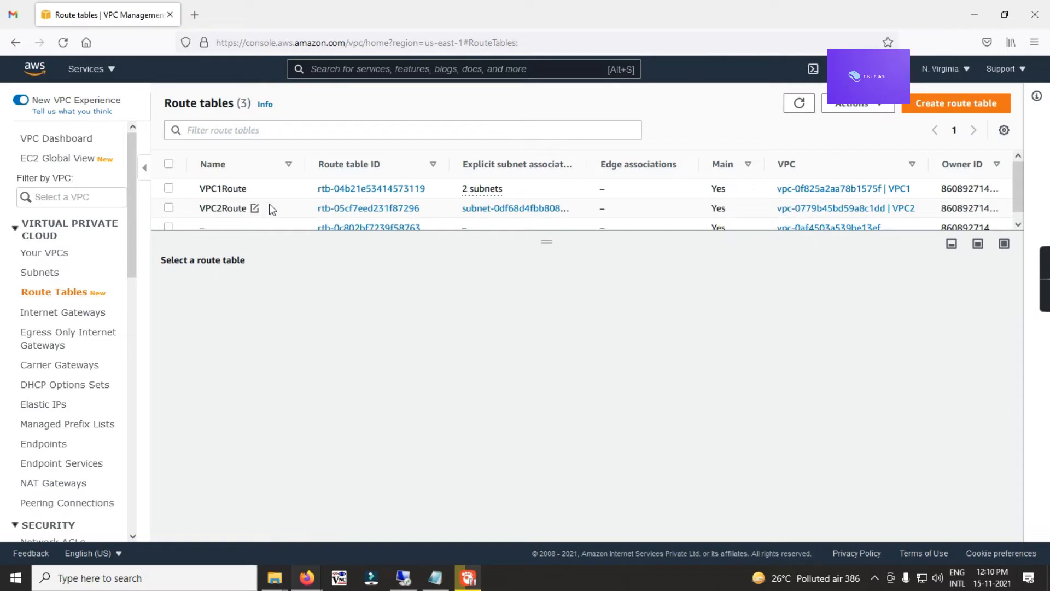
pyautogui.click(169, 208)
pyautogui.click(249, 295)
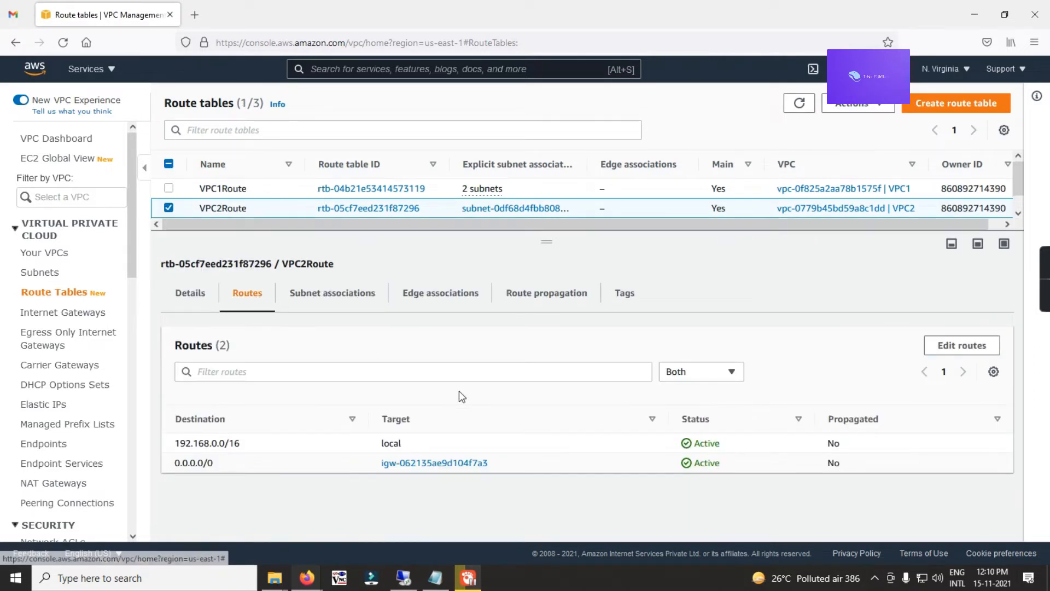
pyautogui.click(948, 359)
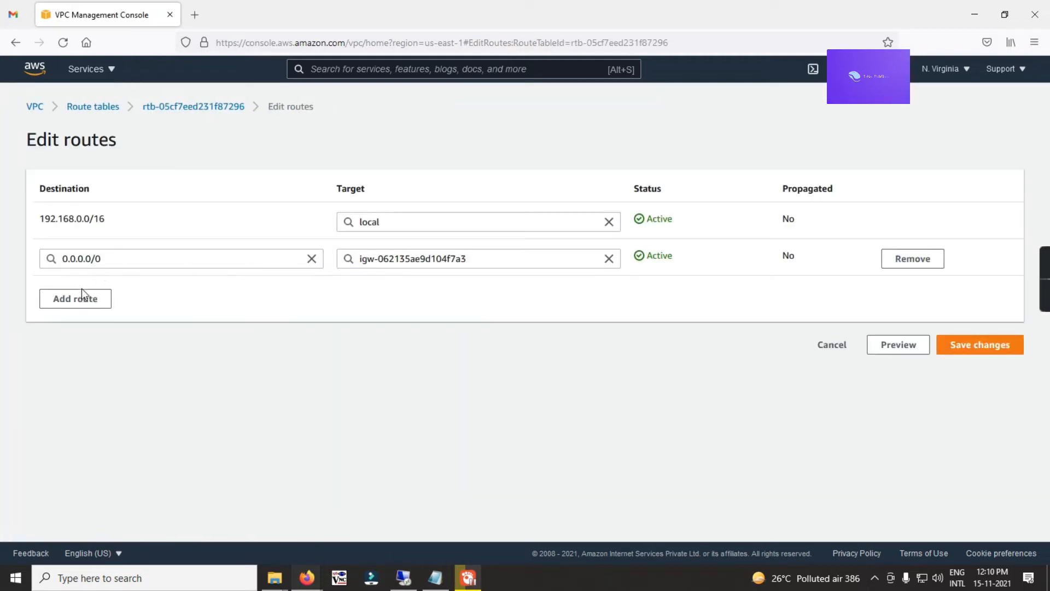
pyautogui.click(81, 295)
pyautogui.click(81, 296)
pyautogui.write('10')
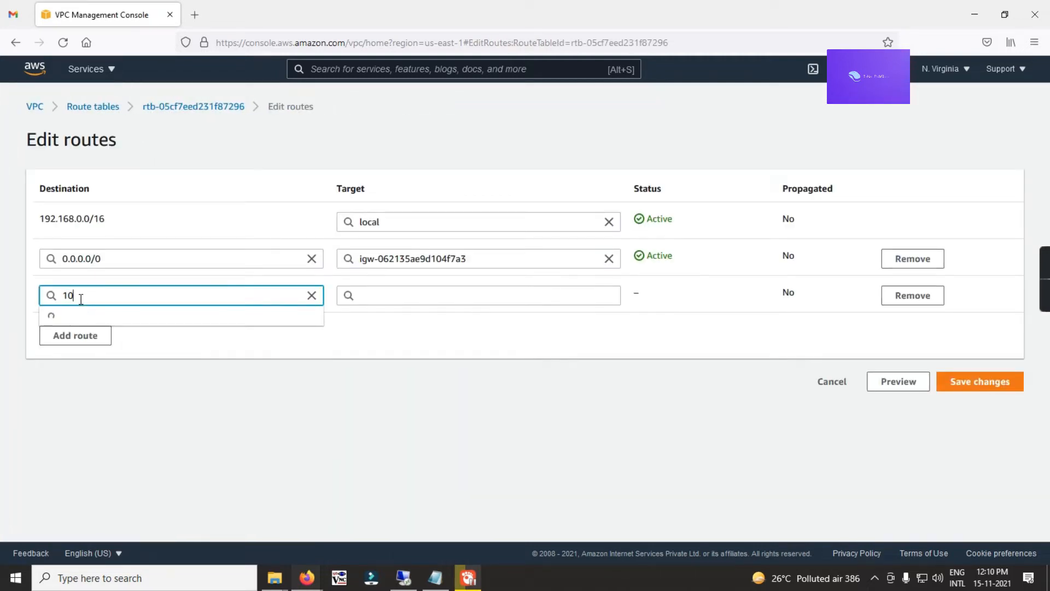
pyautogui.write('.0.0.0')
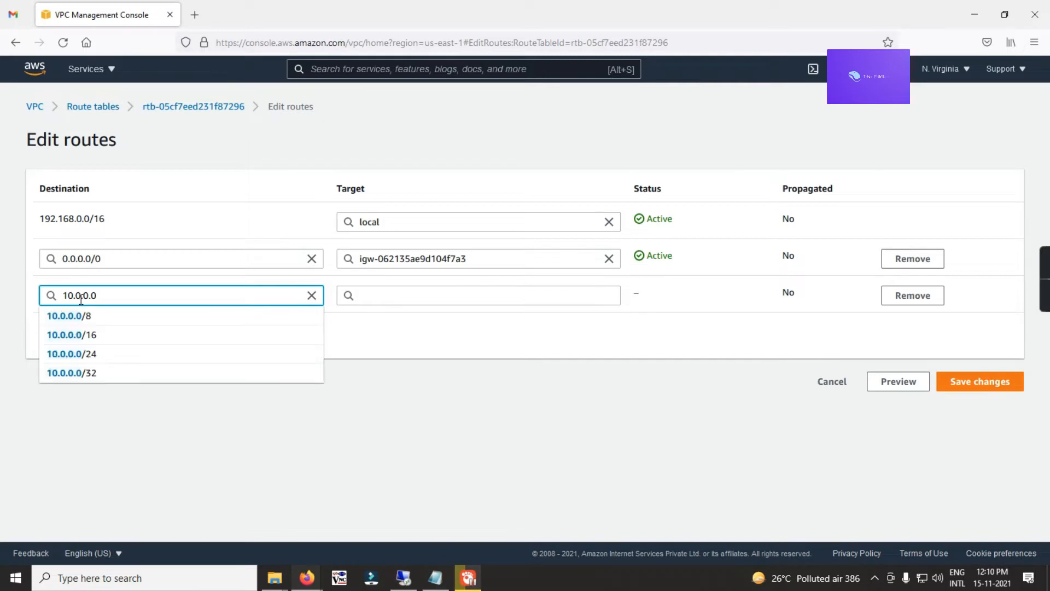
pyautogui.write('/16')
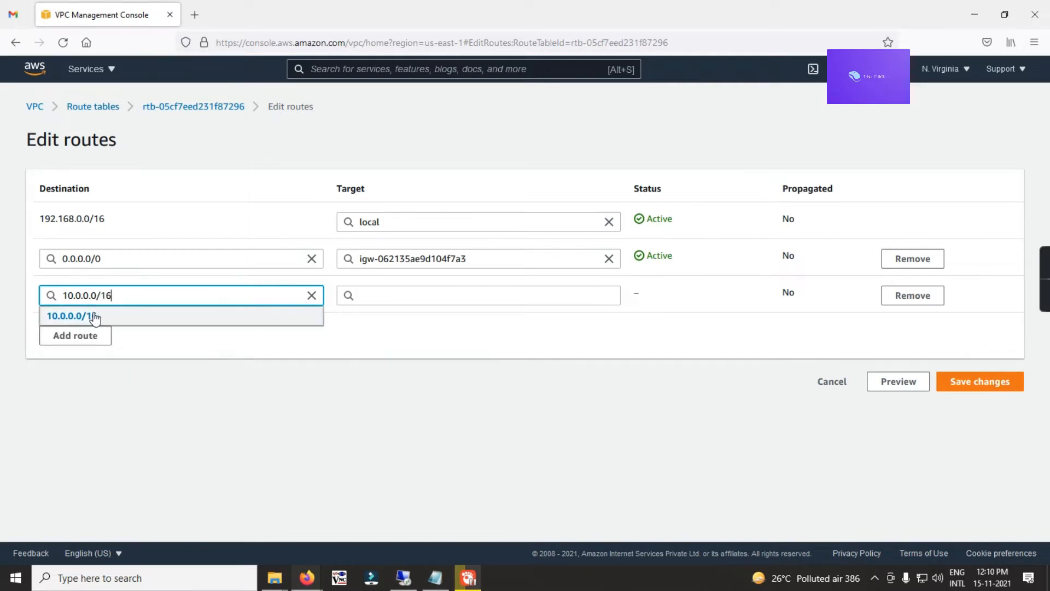
pyautogui.click(94, 314)
# Step: Target the new 10.0.0.0/16 route at the VPC peering connection, save the changes and check the VPC2Route routes
pyautogui.click(373, 297)
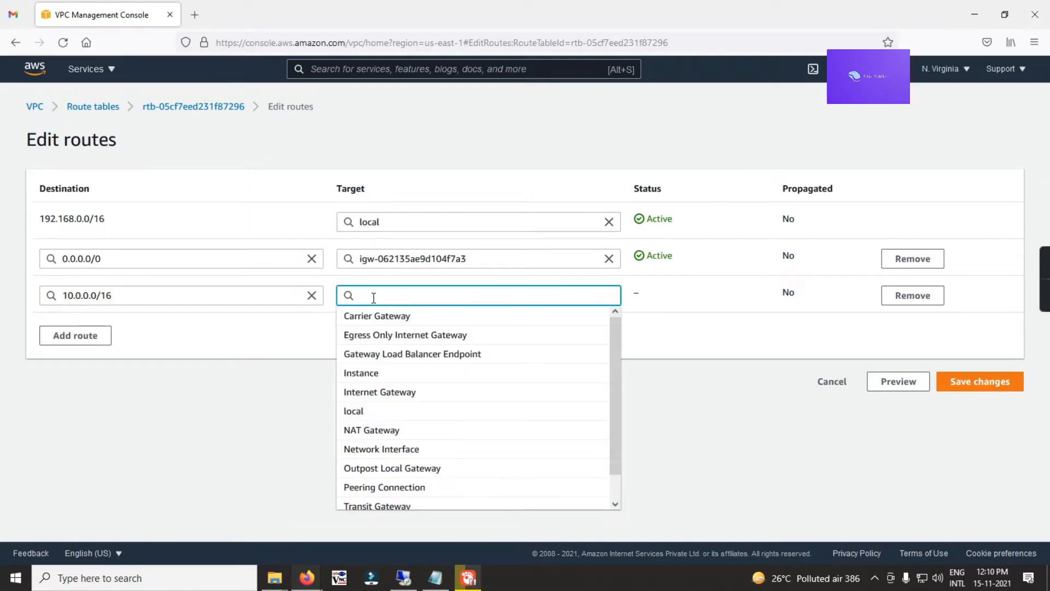
pyautogui.write('pee')
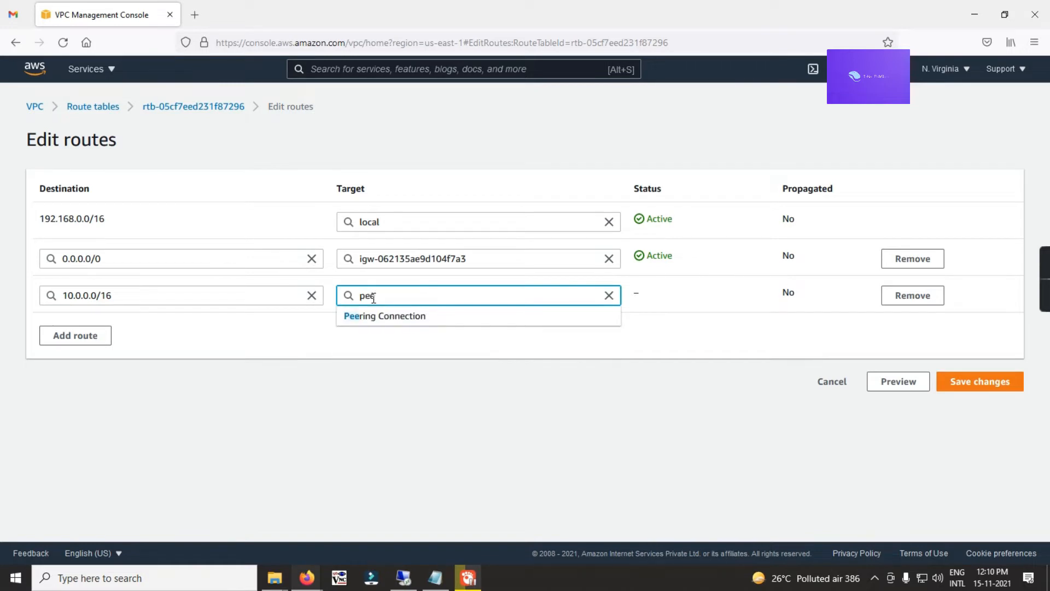
pyautogui.click(400, 315)
pyautogui.click(460, 316)
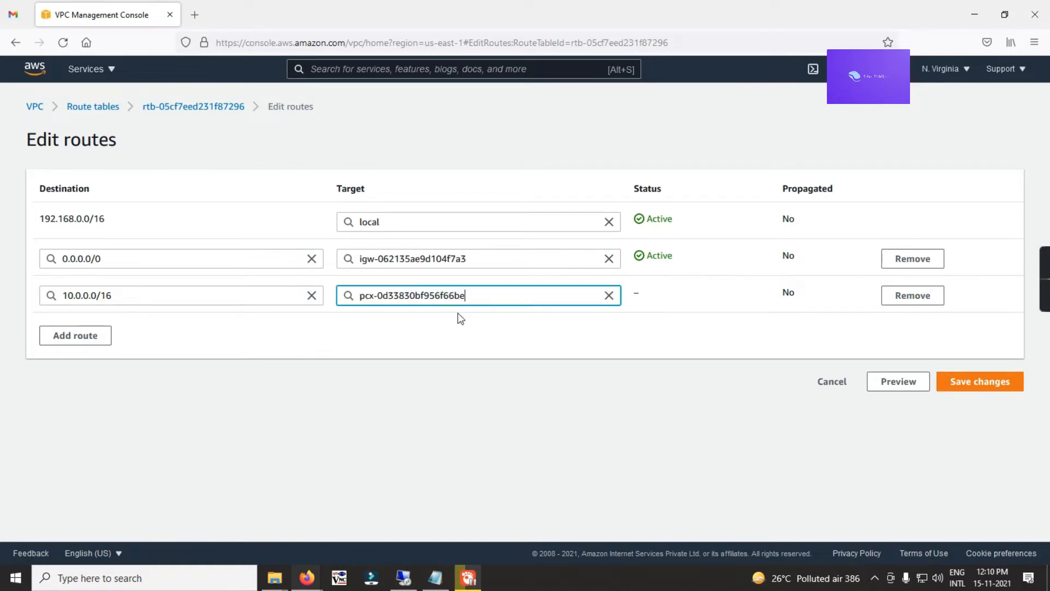
pyautogui.click(960, 383)
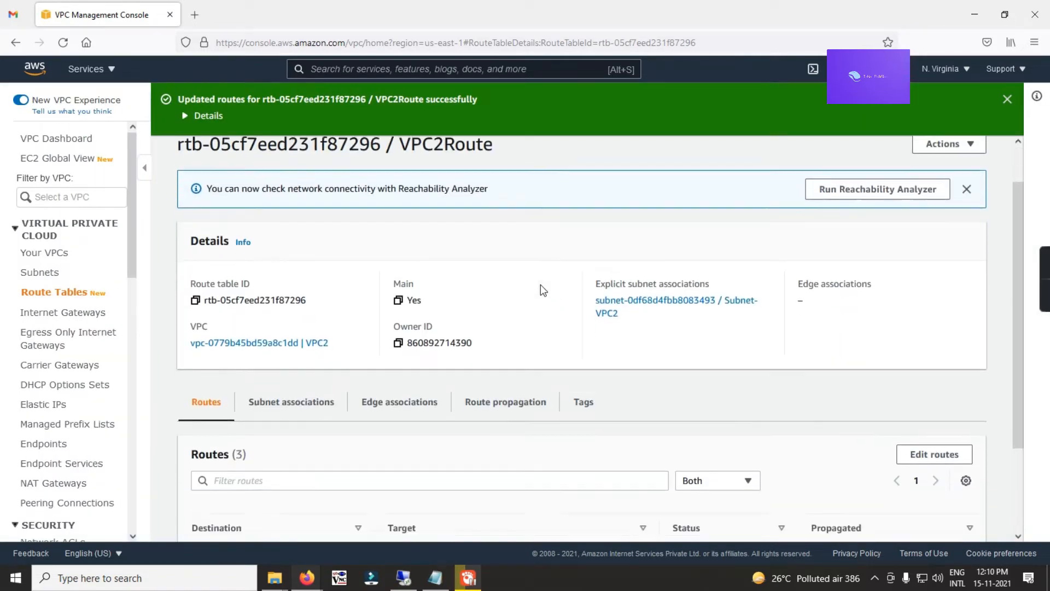
pyautogui.scroll(-3, 540, 287)
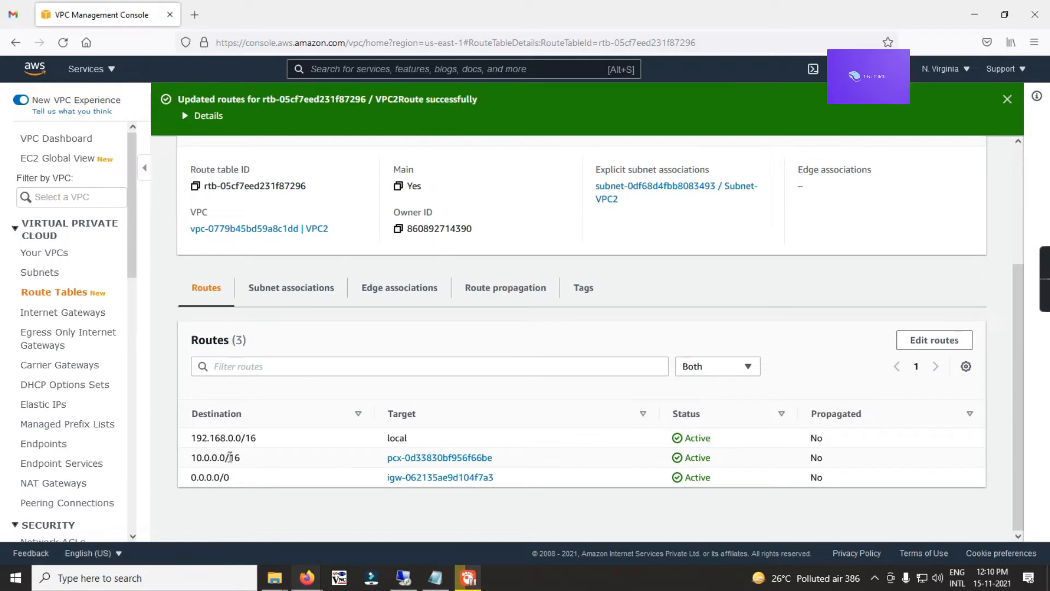
pyautogui.moveTo(241, 457); pyautogui.dragTo(196, 457)
pyautogui.scroll(3, 502, 436)
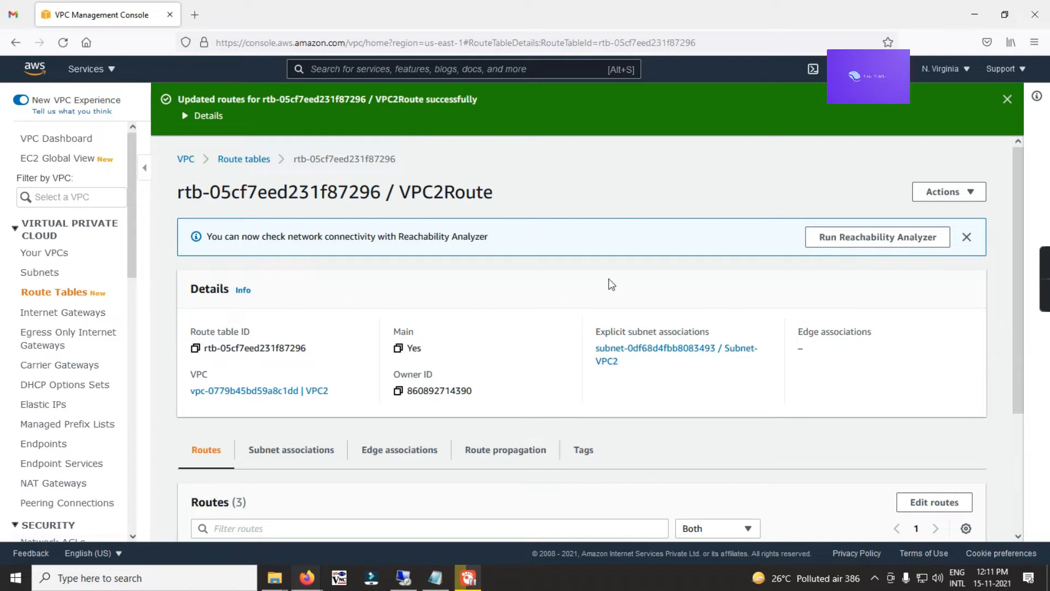
# Step: Switch from the route tables to the EC2 service and start launching a new instance
pyautogui.click(258, 162)
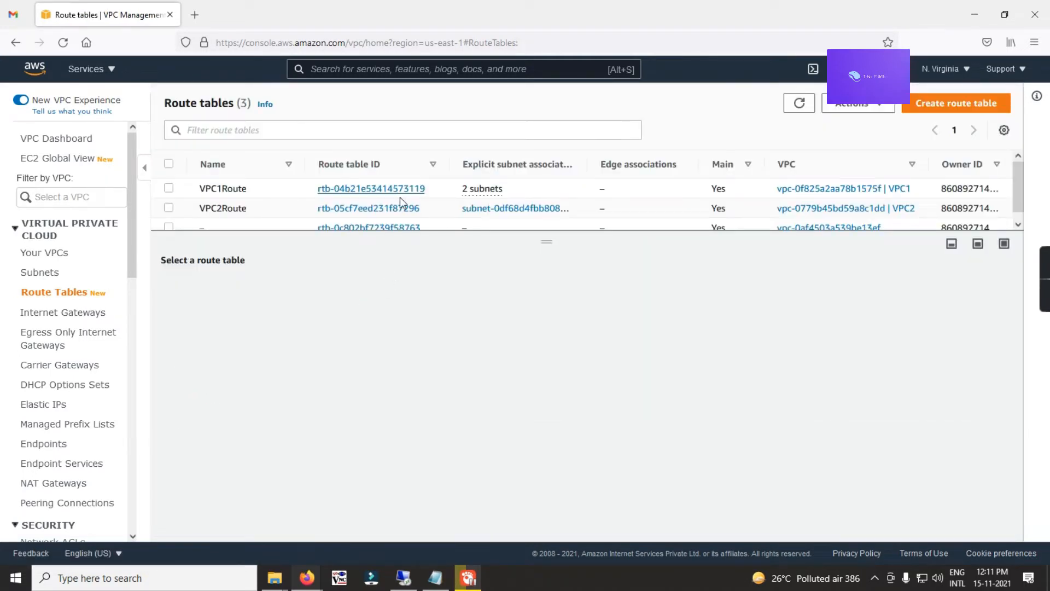
pyautogui.click(110, 70)
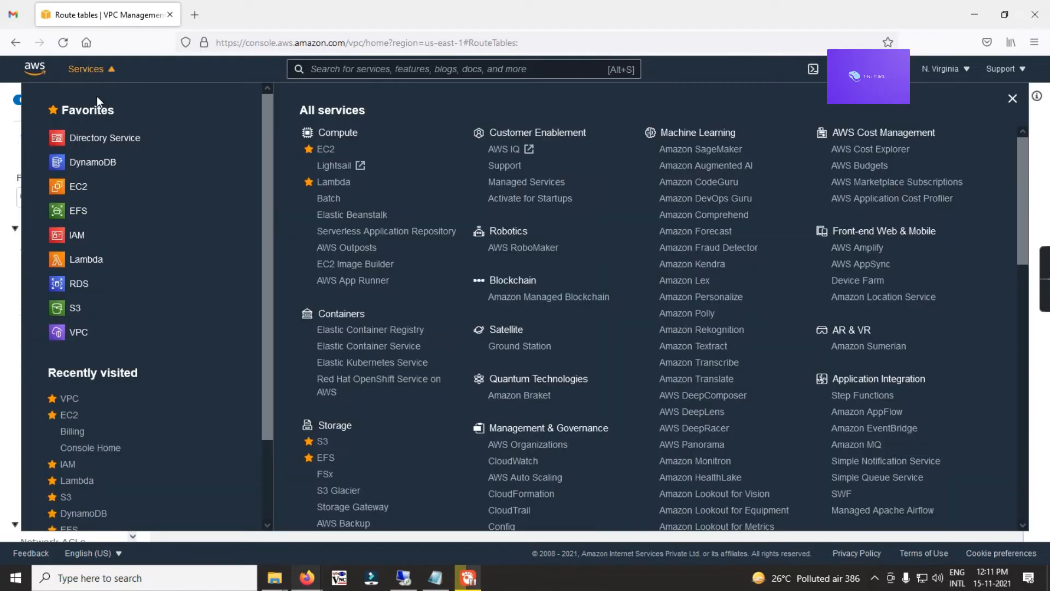
pyautogui.click(87, 188)
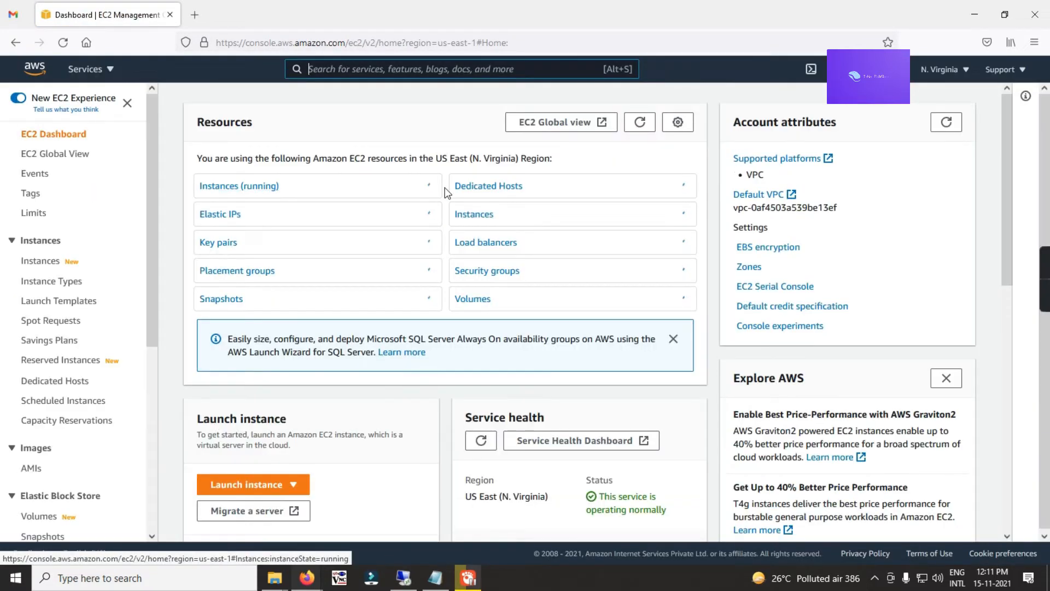
pyautogui.click(293, 483)
pyautogui.click(256, 444)
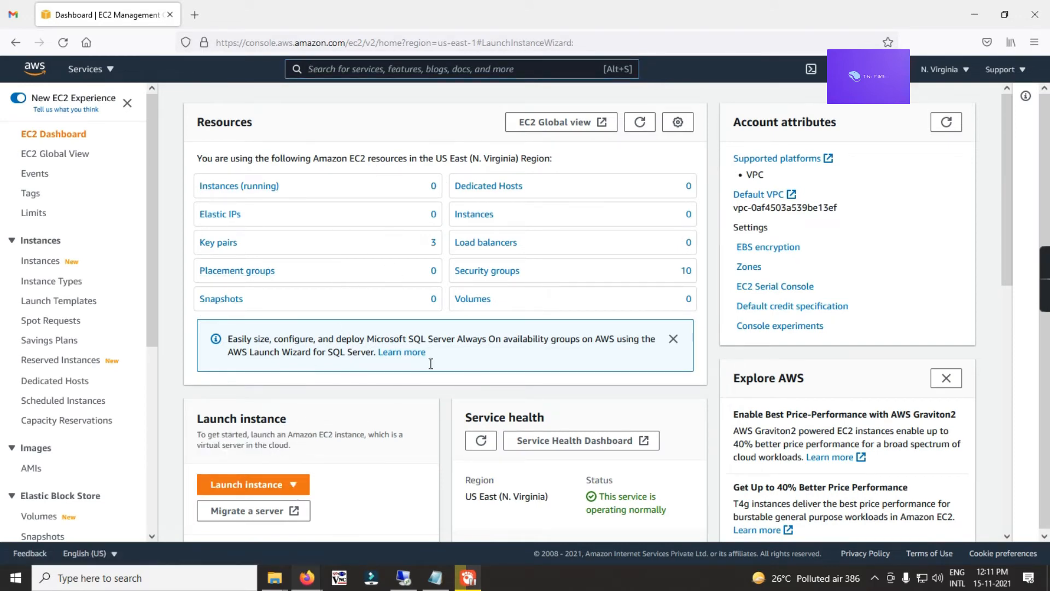
# Step: Choose the free-tier Microsoft Windows Server 2012 R2 Base image and continue with the t2.micro instance type
pyautogui.scroll(-4, 650, 278)
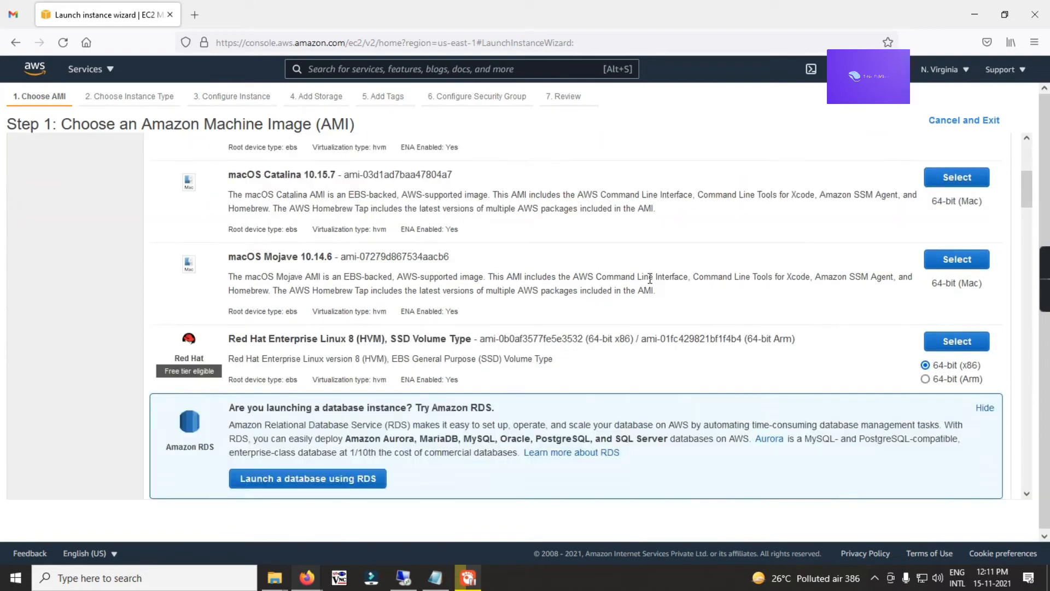
pyautogui.scroll(-15, 650, 278)
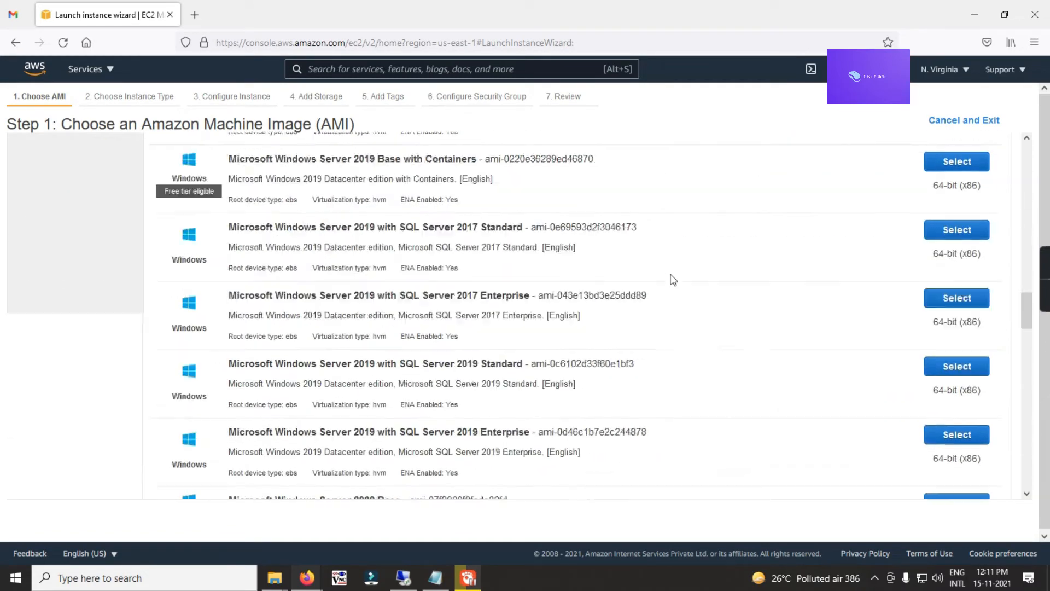
pyautogui.scroll(-6, 672, 279)
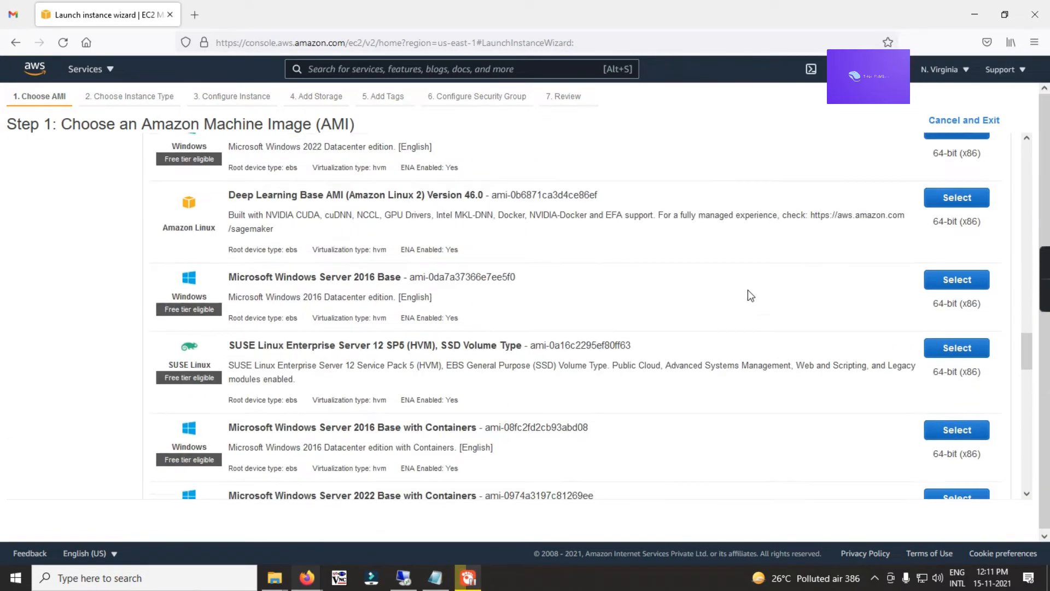
pyautogui.scroll(-7, 764, 281)
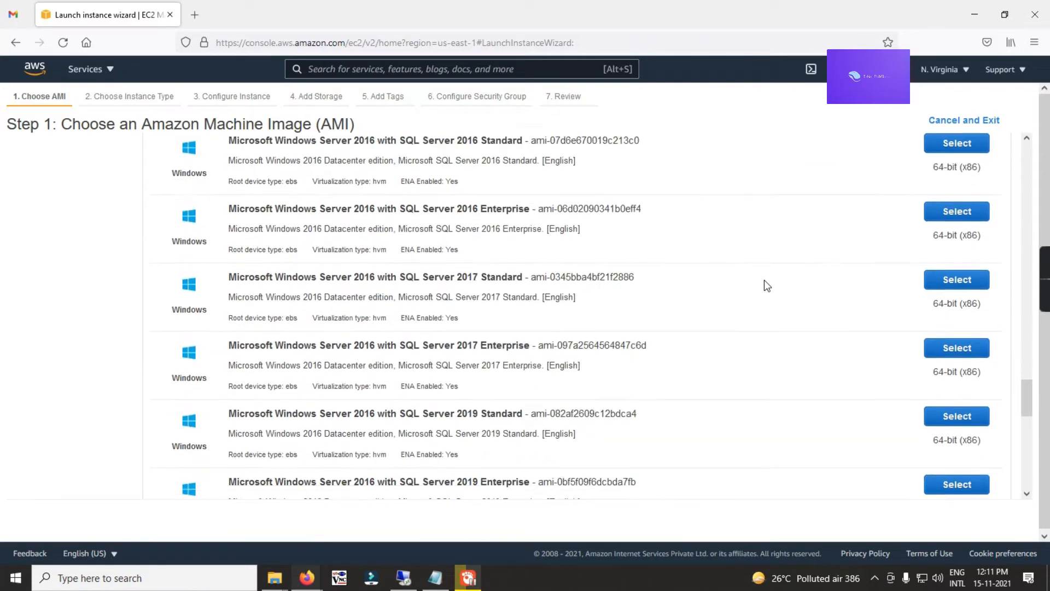
pyautogui.scroll(-4, 763, 280)
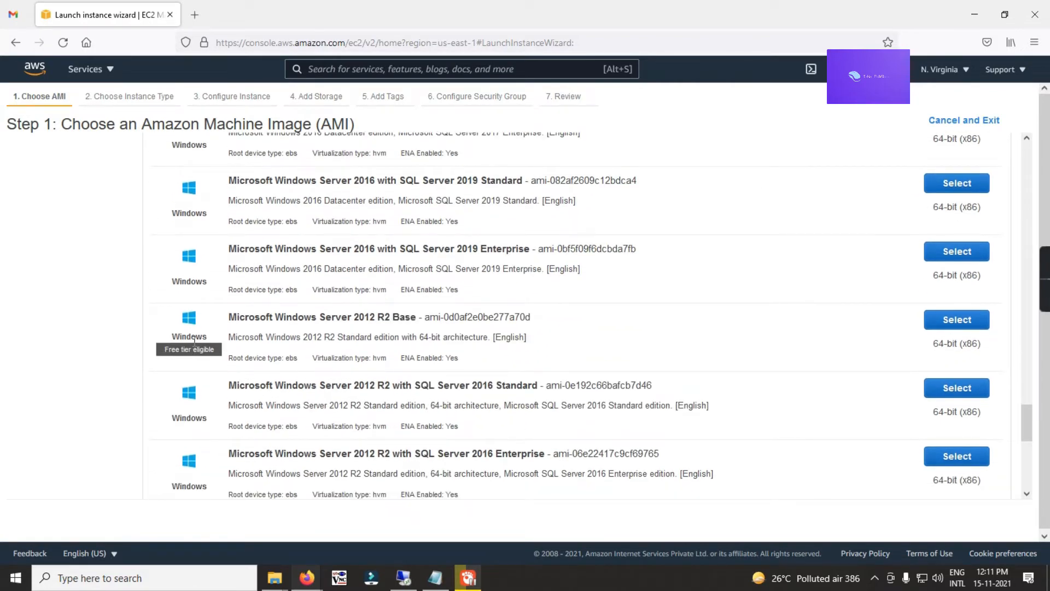
pyautogui.click(941, 323)
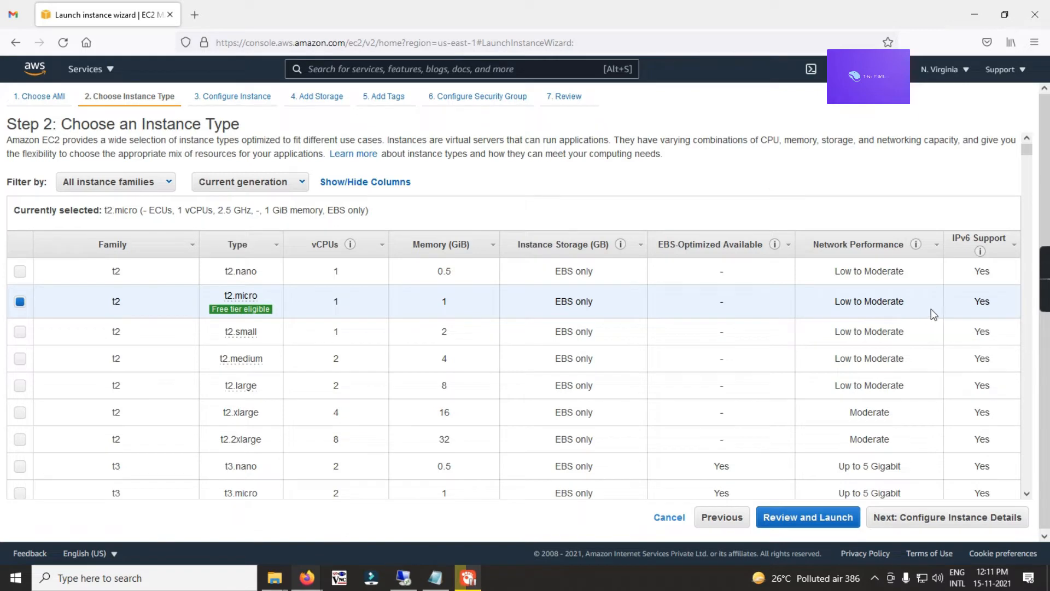
pyautogui.click(924, 517)
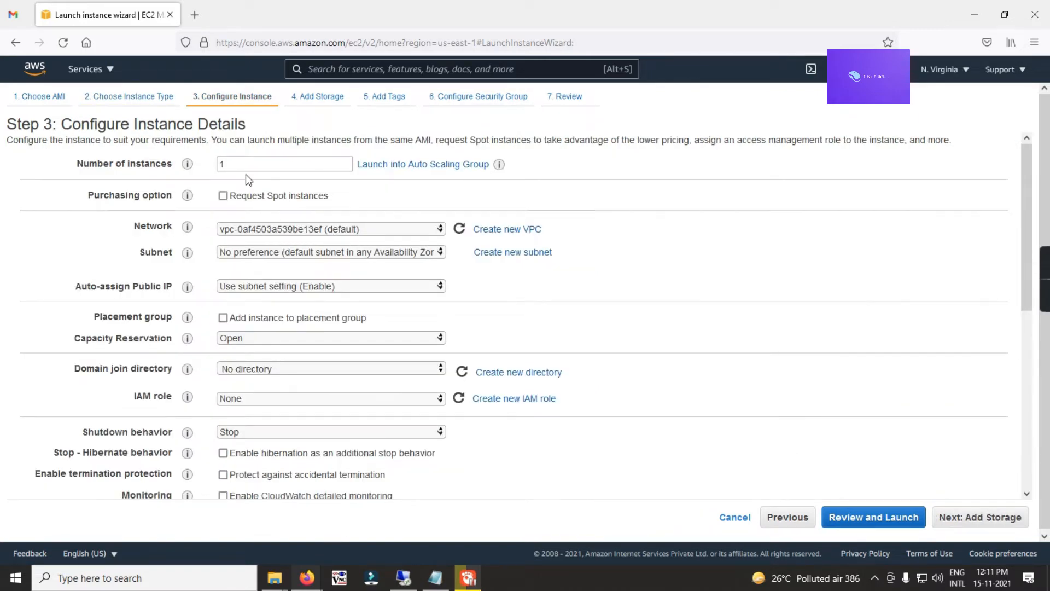
# Step: Place the instance in network VPC1 and subnet Subnet1-VPC1, enable auto-assigned public IP, and review the remaining instance details
pyautogui.click(359, 228)
pyautogui.click(354, 249)
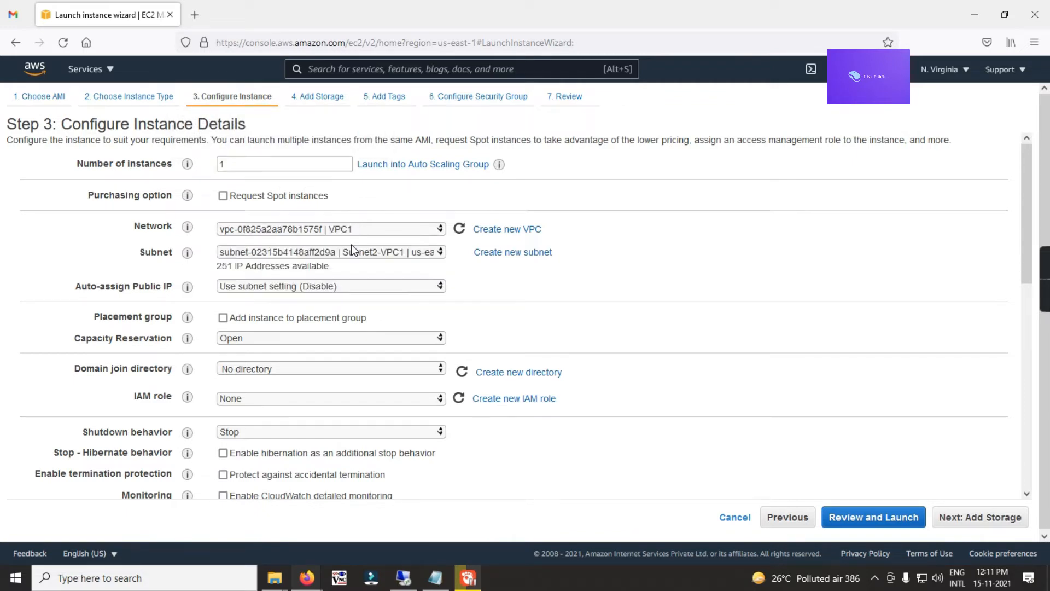
pyautogui.click(323, 254)
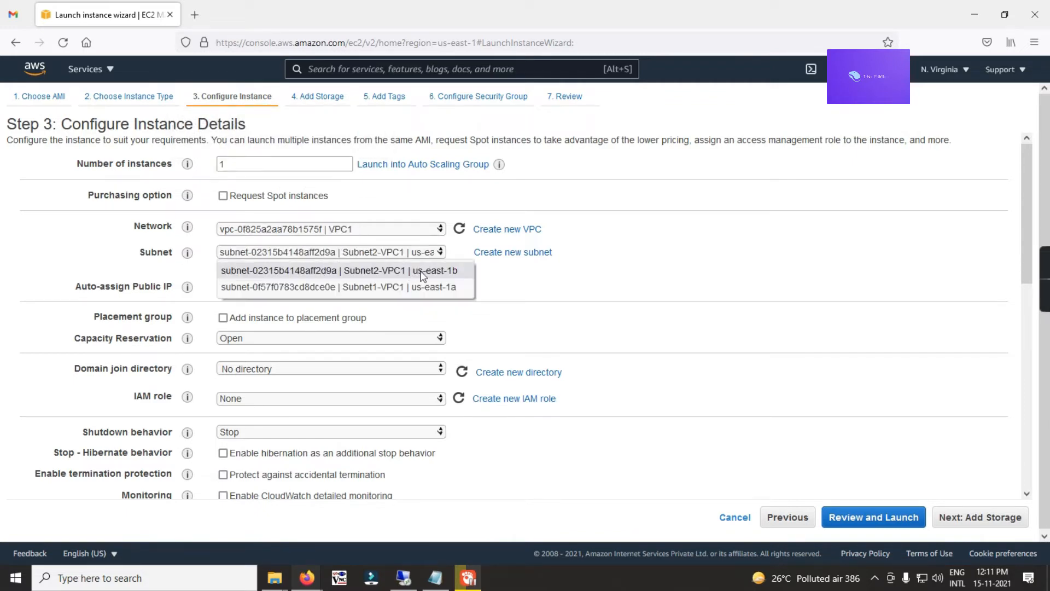
pyautogui.click(386, 287)
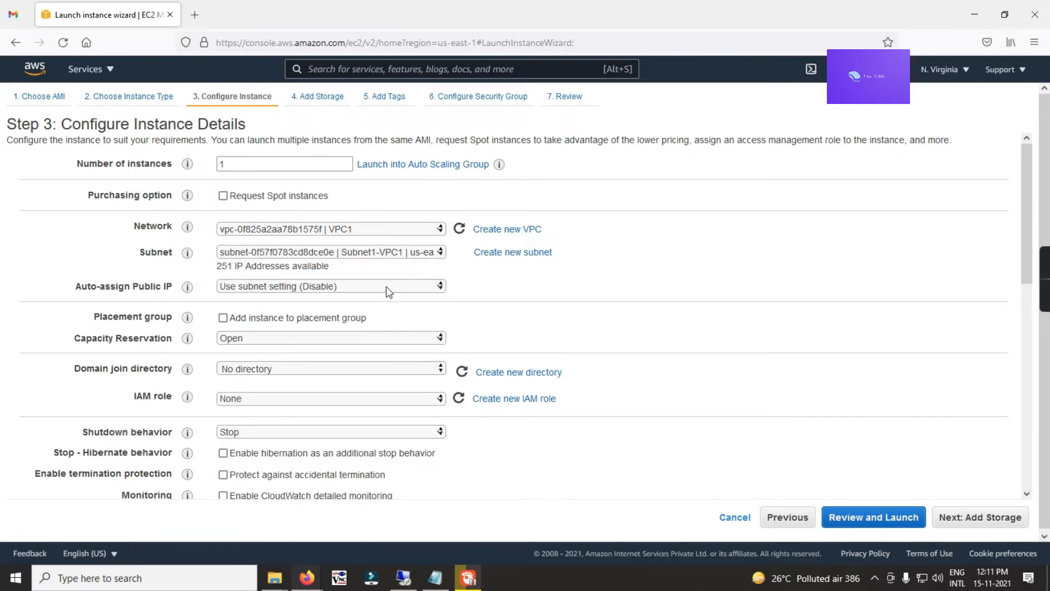
pyautogui.click(333, 284)
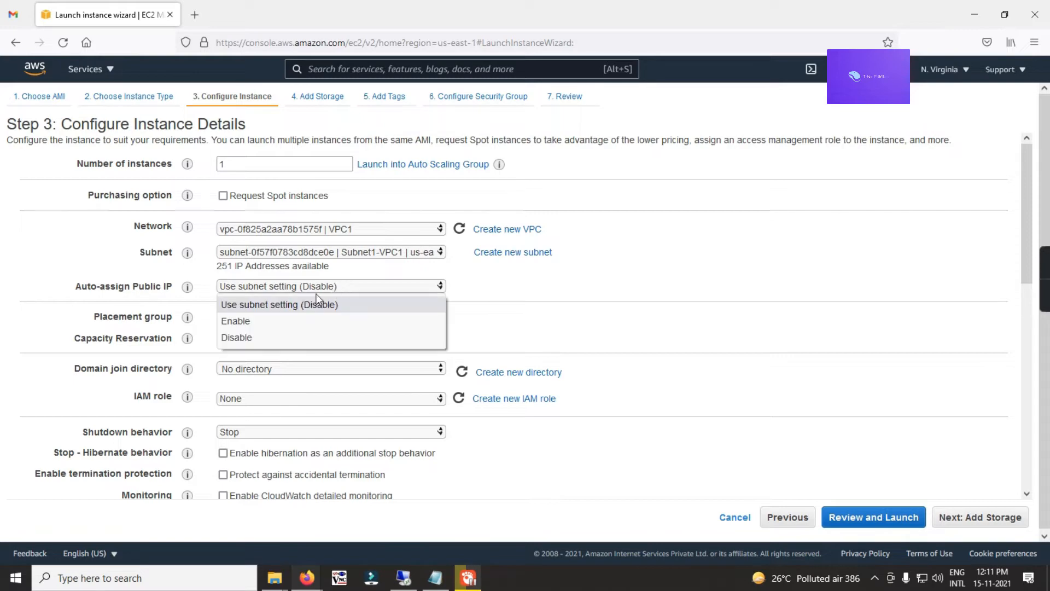
pyautogui.click(246, 319)
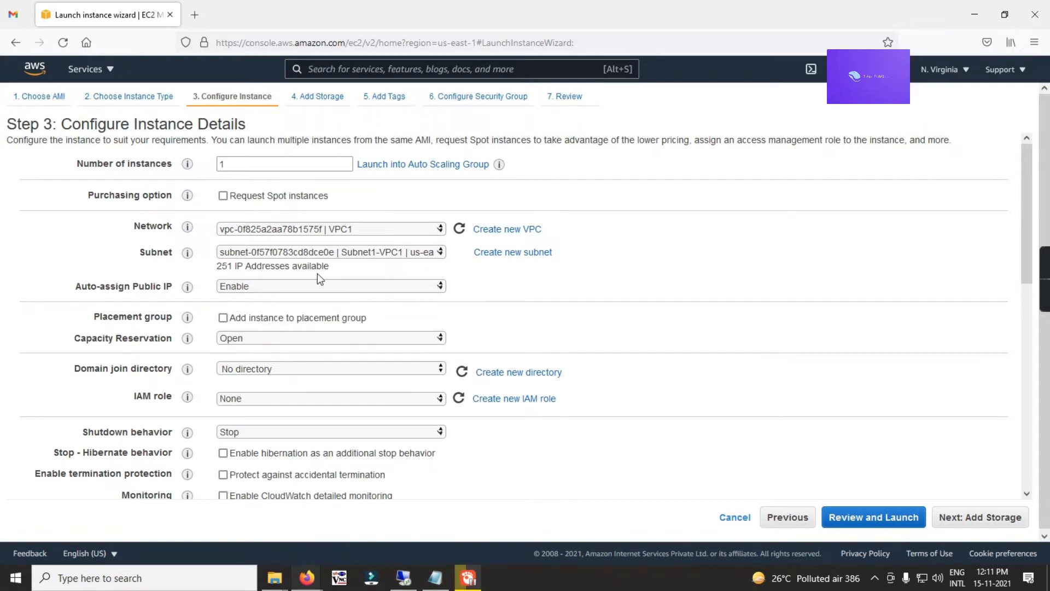
pyautogui.scroll(-3, 317, 274)
pyautogui.scroll(4, 307, 271)
pyautogui.scroll(-5, 285, 285)
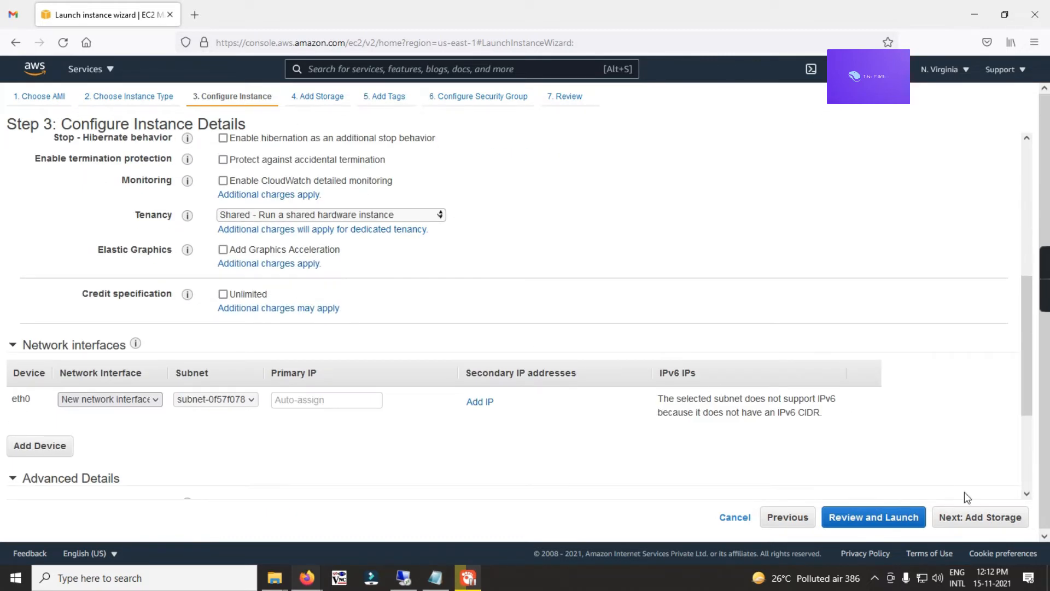
# Step: Set the root volume size to 30 GiB in the storage settings and continue to the instance tags
pyautogui.click(978, 518)
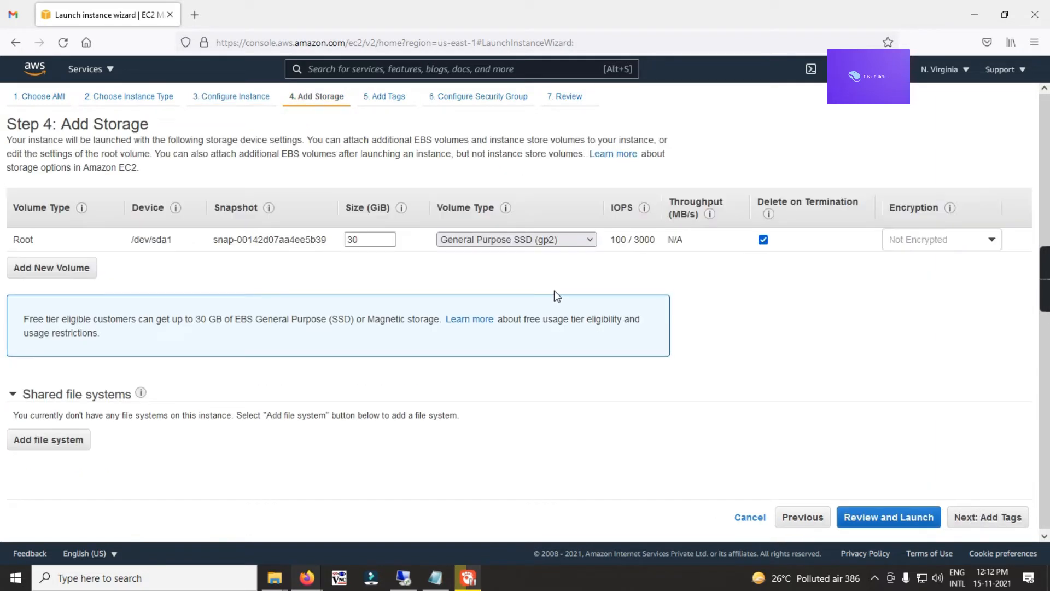
pyautogui.doubleClick(369, 240)
pyautogui.write('30')
pyautogui.click(985, 524)
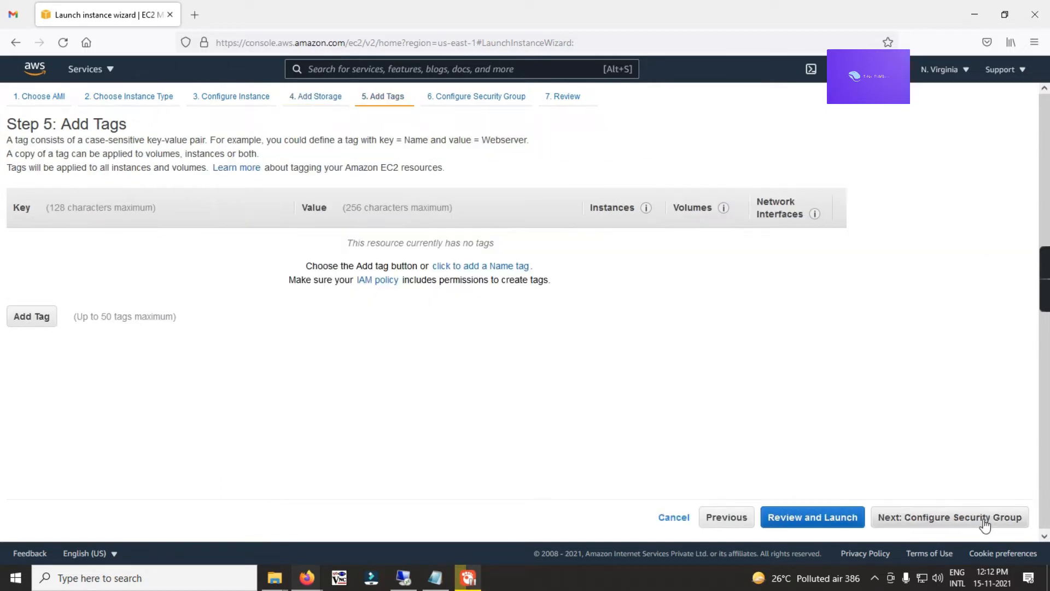
# Step: Add an instance tag with the key Name
pyautogui.click(25, 322)
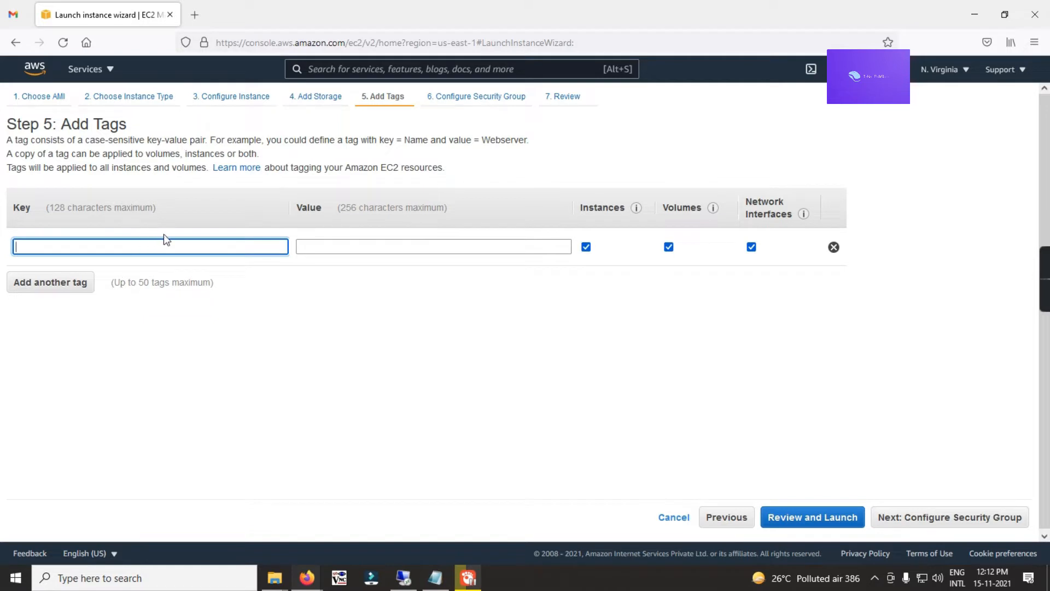
pyautogui.write('Virt')
pyautogui.press('BackSpace')
pyautogui.press('BackSpace')
pyautogui.press('BackSpace')
pyautogui.press('BackSpace')
pyautogui.write('name')
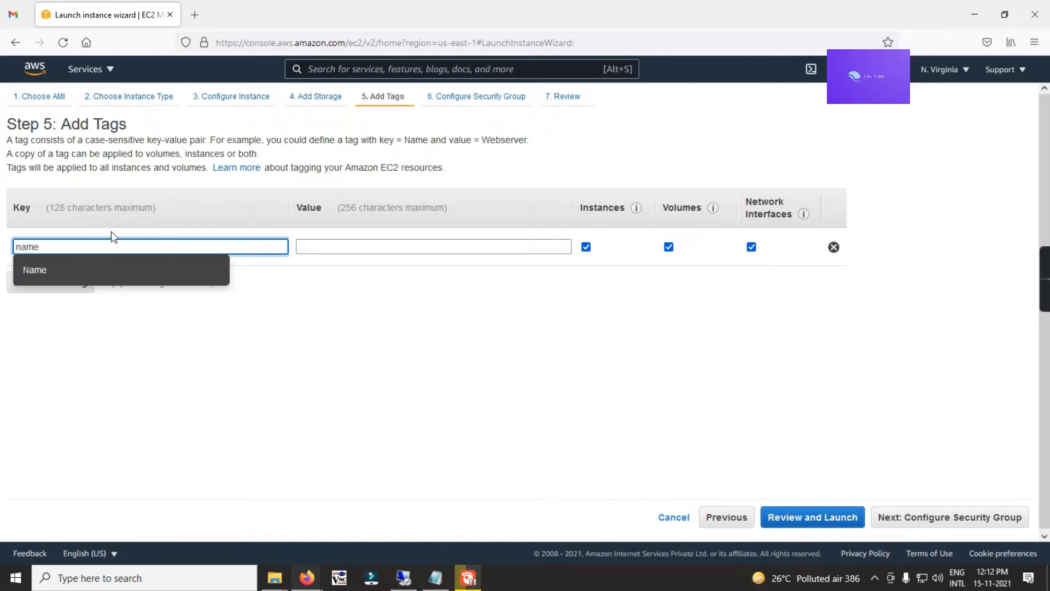
pyautogui.click(106, 274)
# Step: Set the Name tag's value to VPC1-Server1 and continue to the security group configuration
pyautogui.click(339, 247)
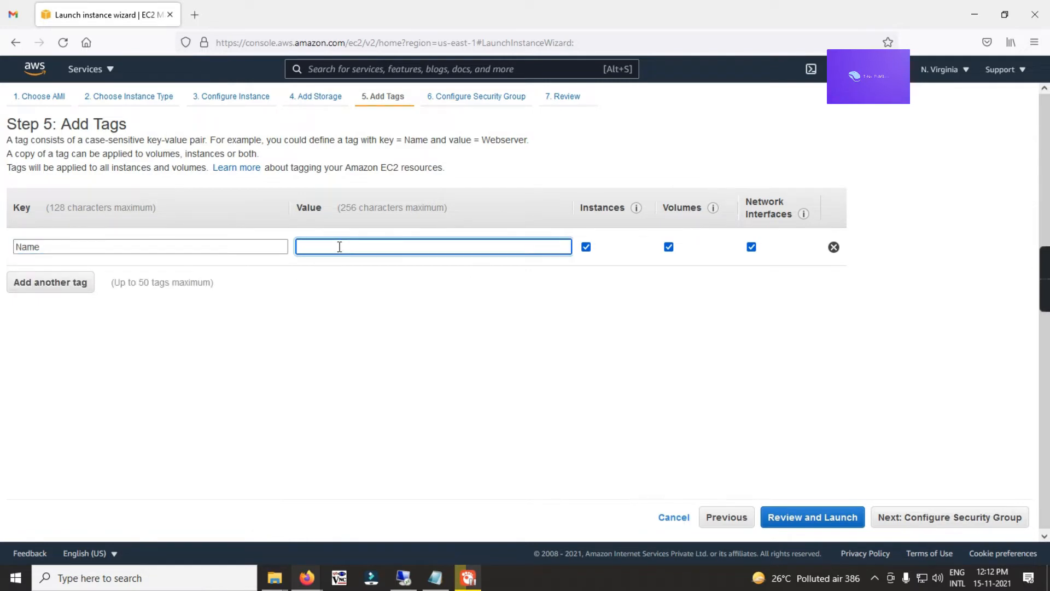
pyautogui.write('VPC-')
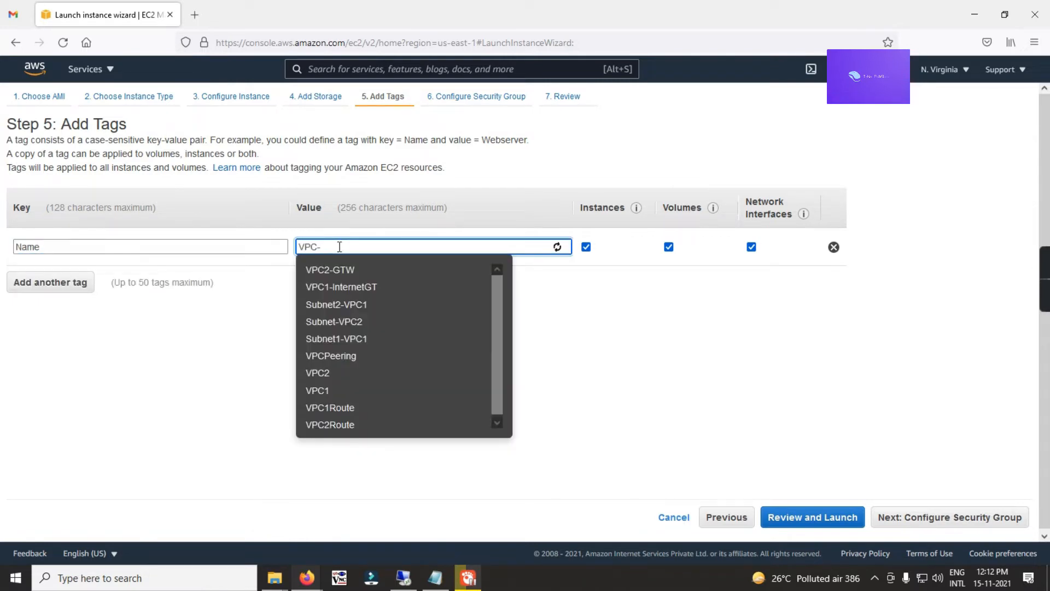
pyautogui.write('Server1')
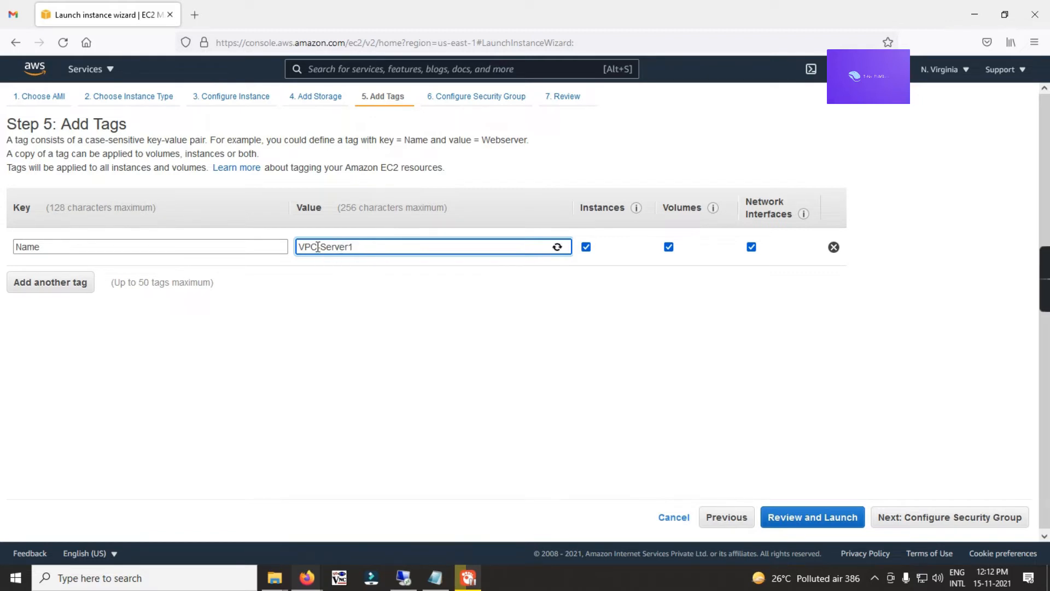
pyautogui.click(319, 247)
pyautogui.write('1-')
pyautogui.click(949, 524)
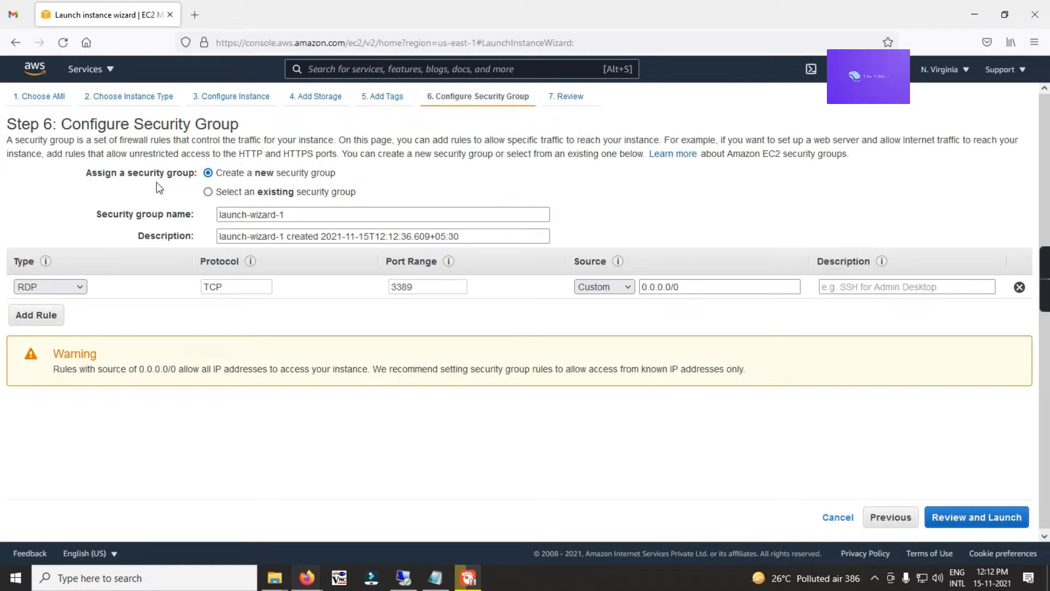
# Step: Name the new security group VPC1sg and describe it as "Load Balance between 2 VPC"
pyautogui.click(177, 214)
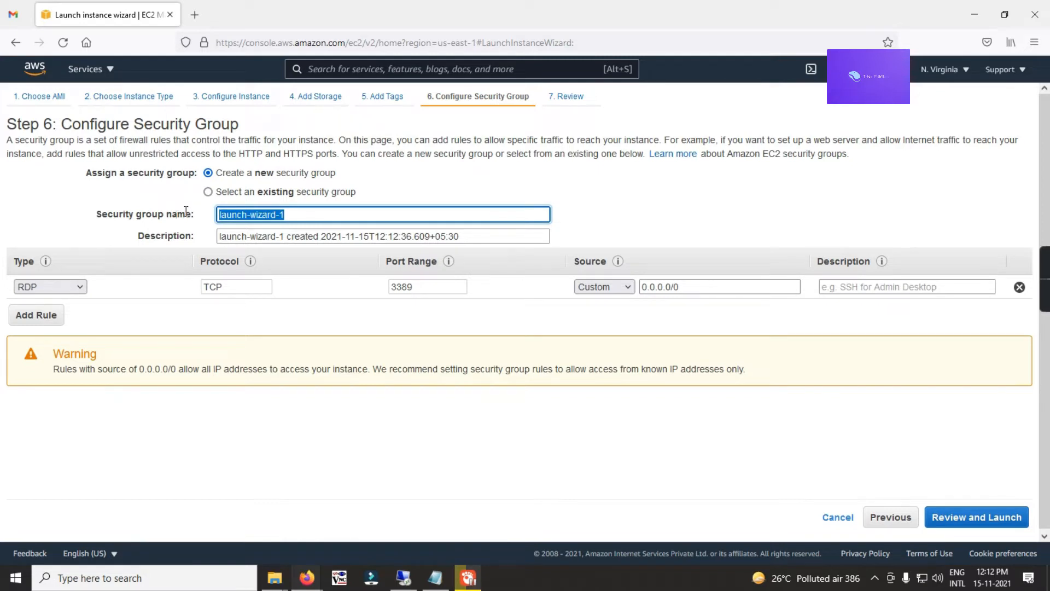
pyautogui.write('VPC1sg')
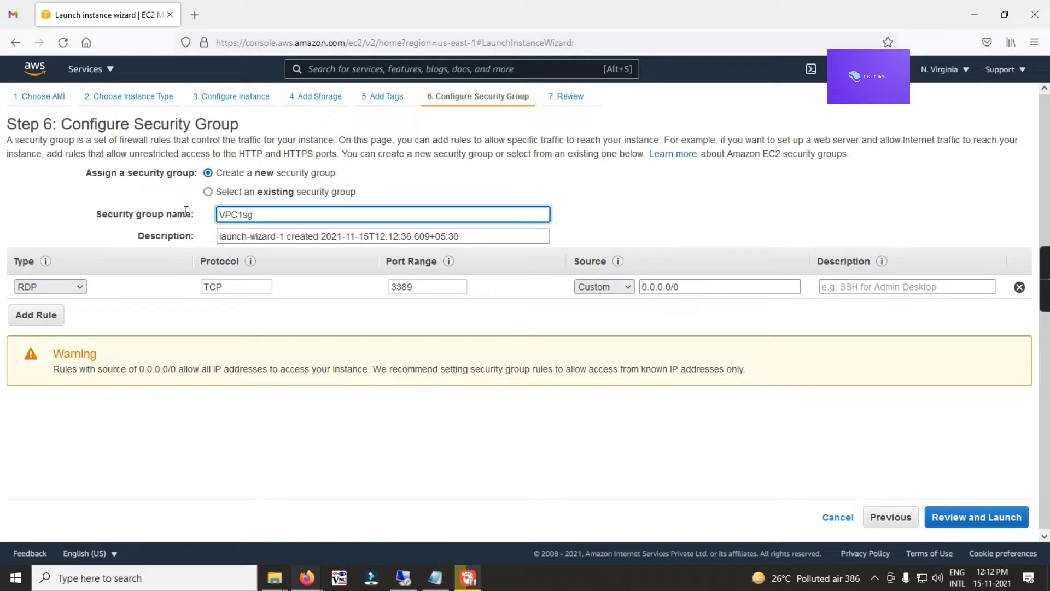
pyautogui.press('Tab')
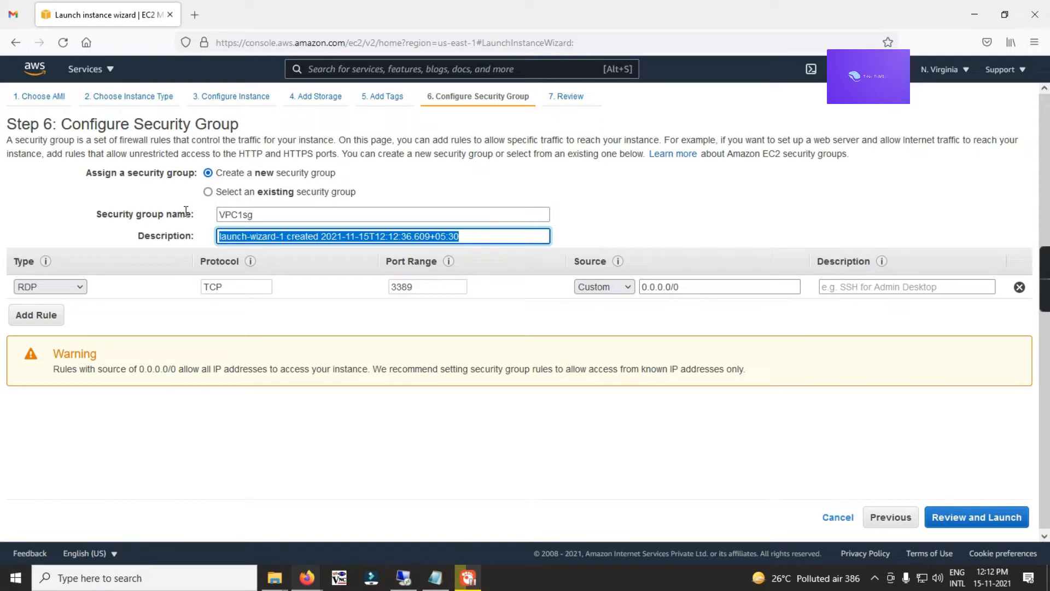
pyautogui.write('Load Balance be')
pyautogui.write('tween 2 VPC')
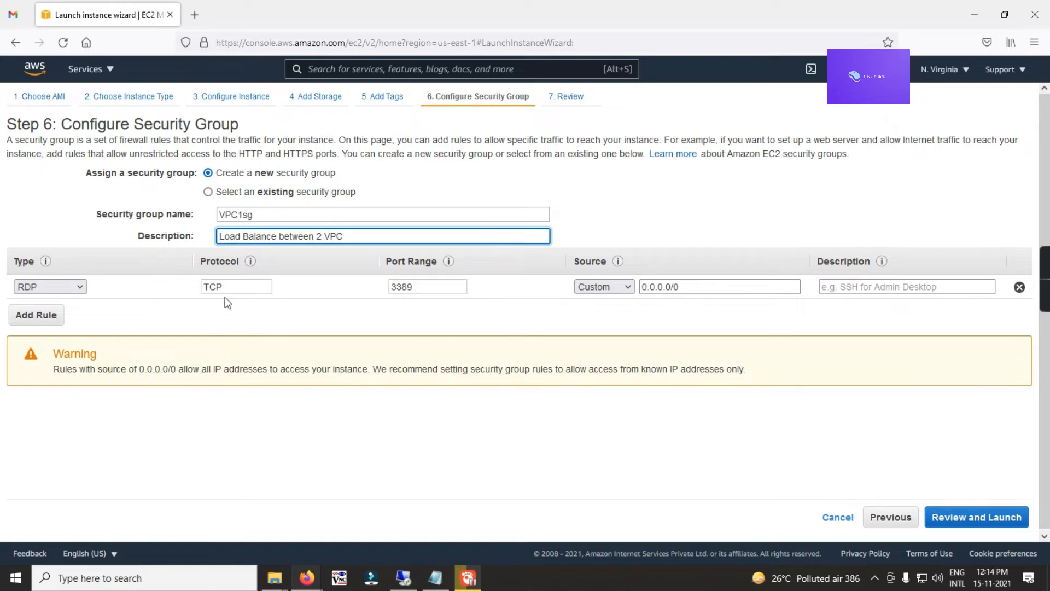
# Step: Add two more inbound rules to the security group, one for All ICMP - IPv4 and one for HTTP
pyautogui.click(55, 314)
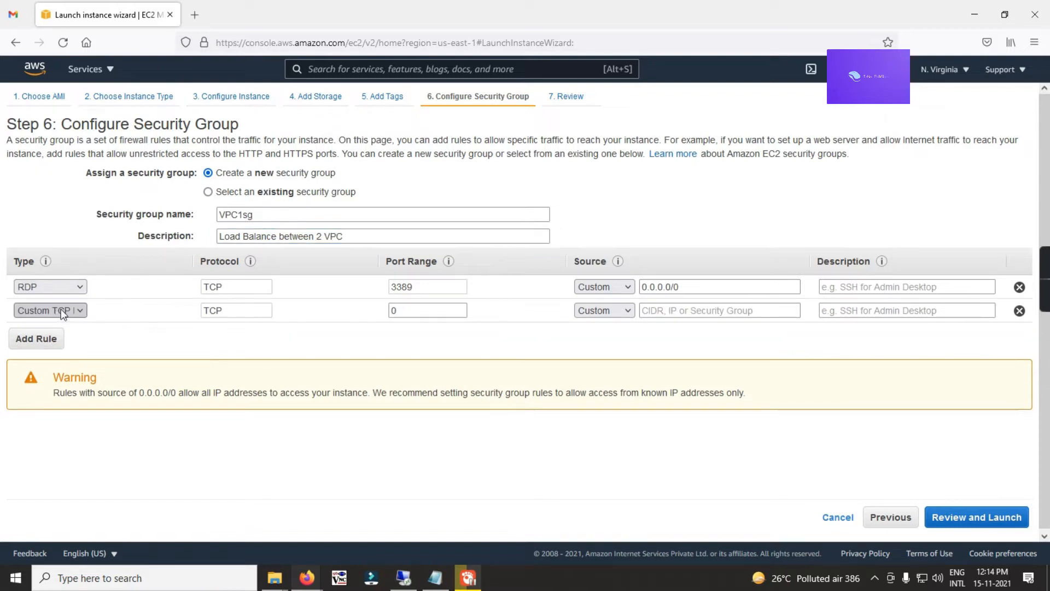
pyautogui.click(62, 312)
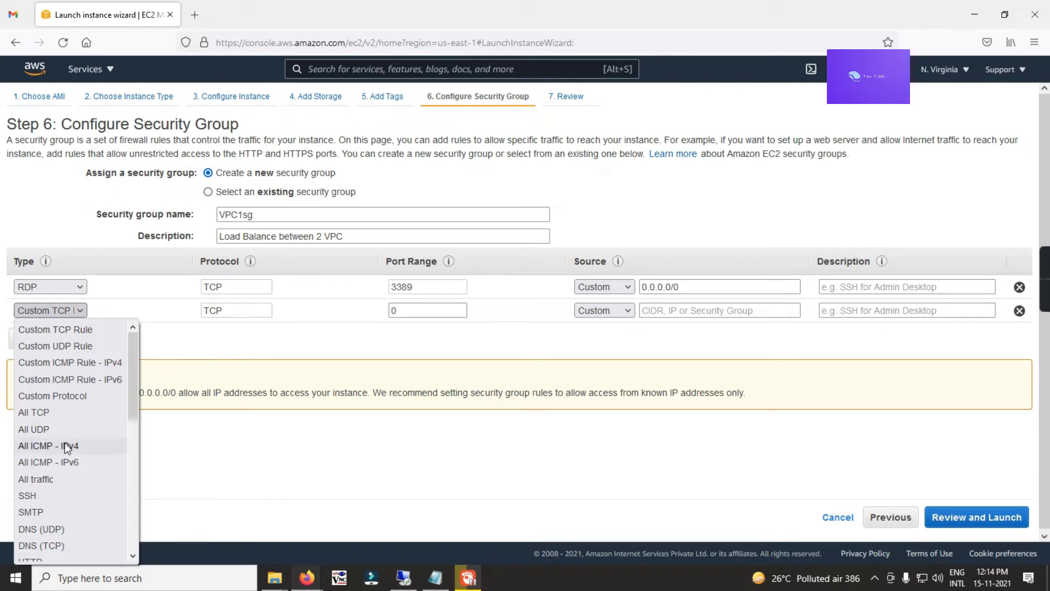
pyautogui.click(65, 445)
pyautogui.click(50, 341)
pyautogui.click(54, 333)
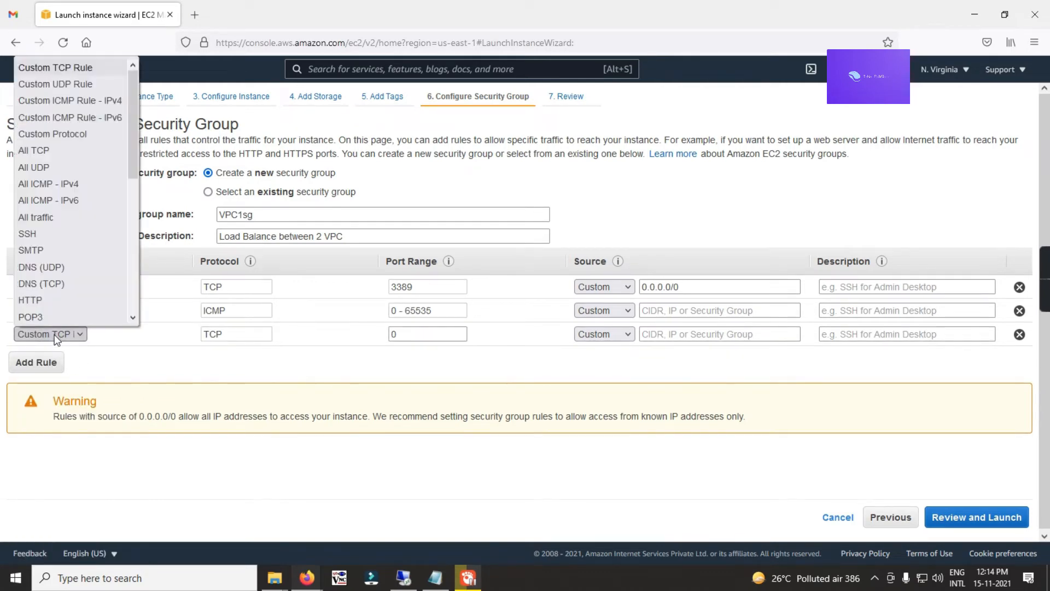
pyautogui.click(48, 295)
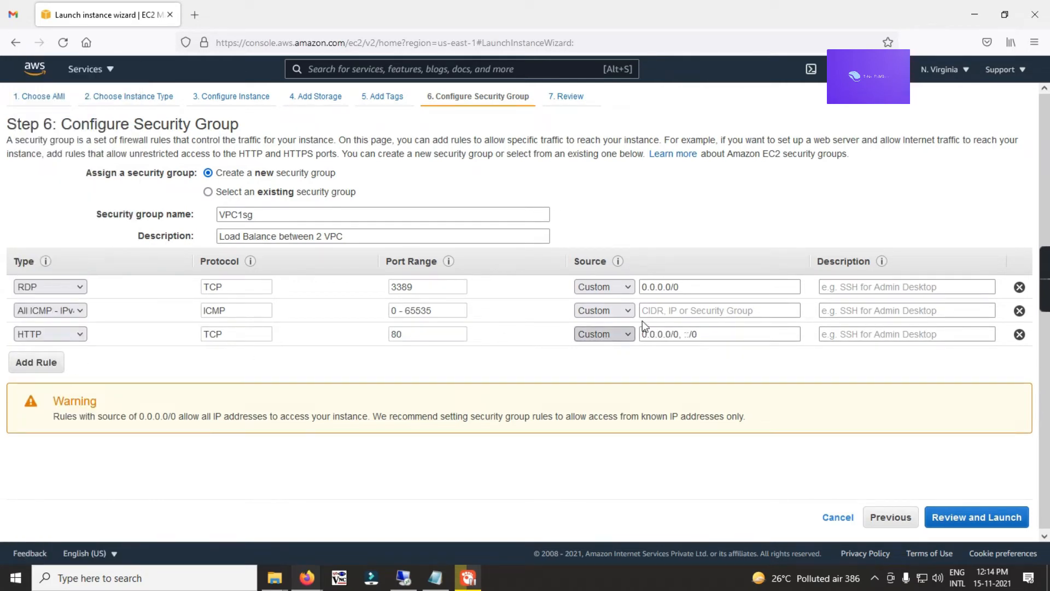
# Step: Set the source of the RDP, All ICMP - IPv4 and HTTP rules to Anywhere and continue to the launch review
pyautogui.click(623, 291)
pyautogui.click(619, 322)
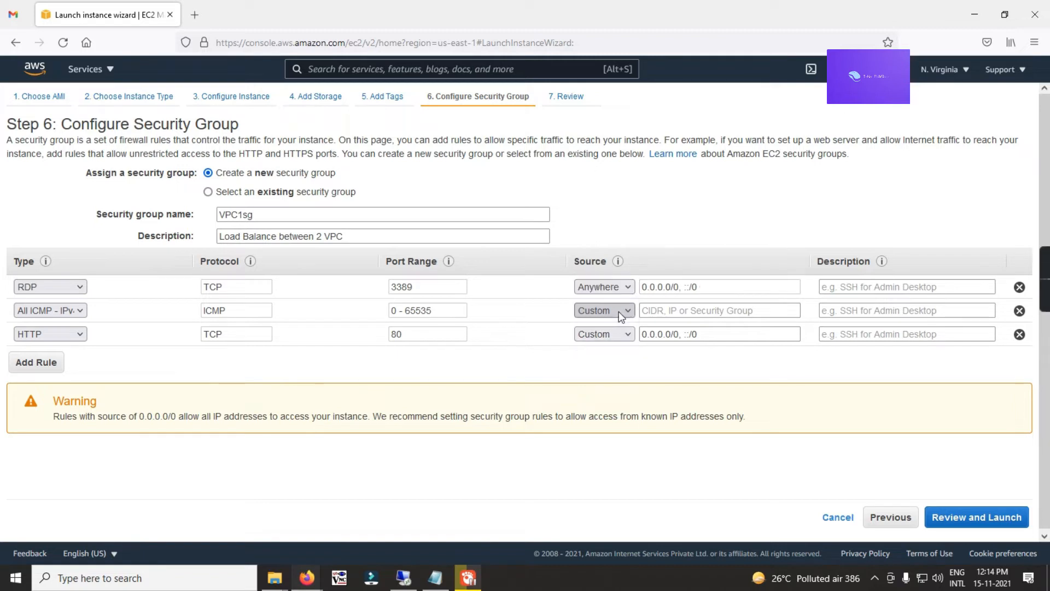
pyautogui.click(620, 313)
pyautogui.click(602, 346)
pyautogui.click(610, 336)
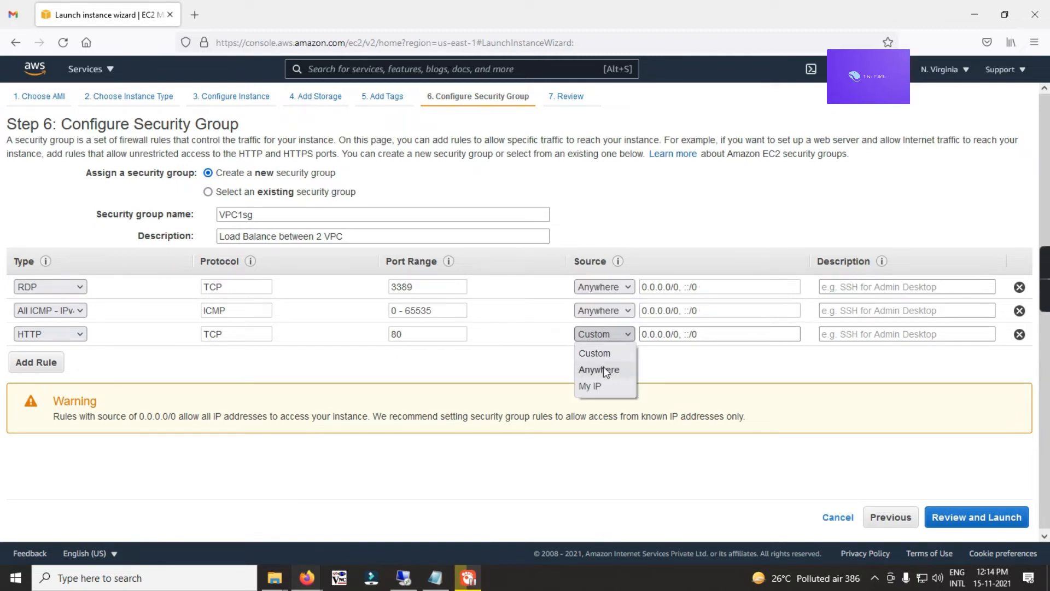
pyautogui.click(602, 368)
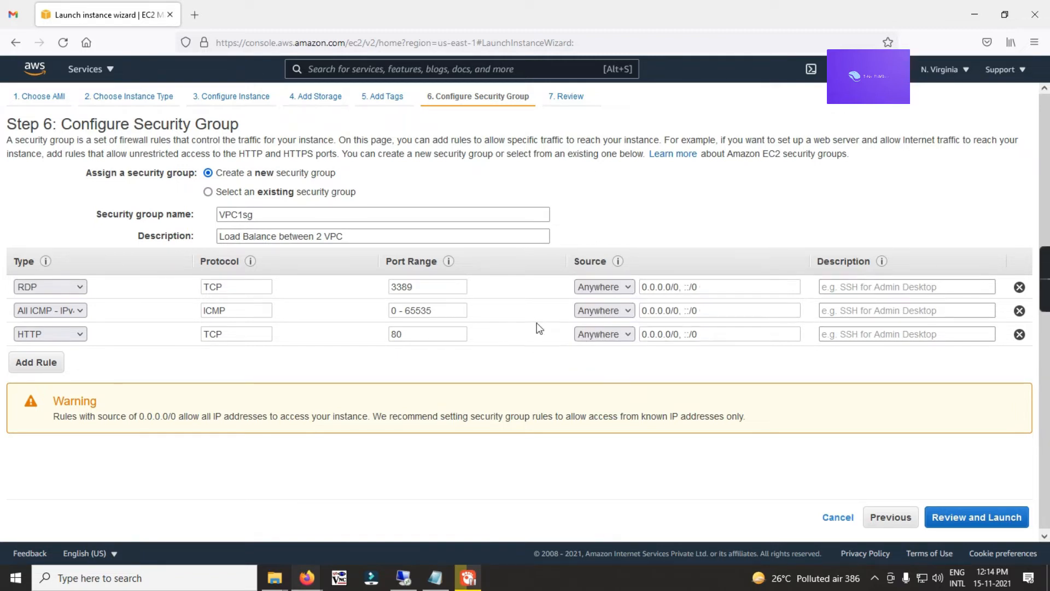
pyautogui.click(950, 518)
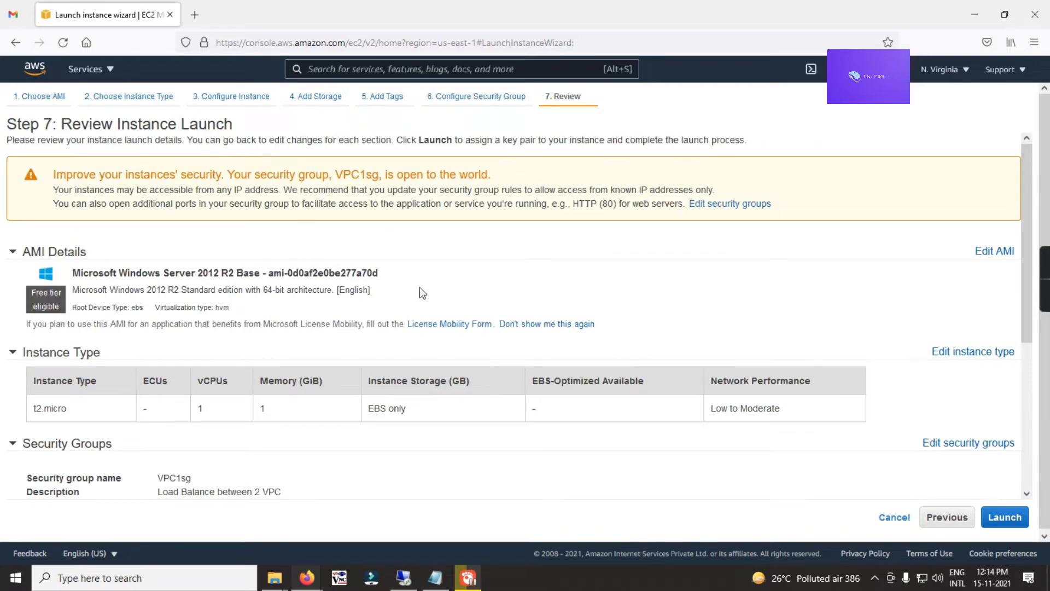
# Step: Proceed to launch, choose to create a new RSA key pair named Loadkey, and request its download
pyautogui.click(993, 518)
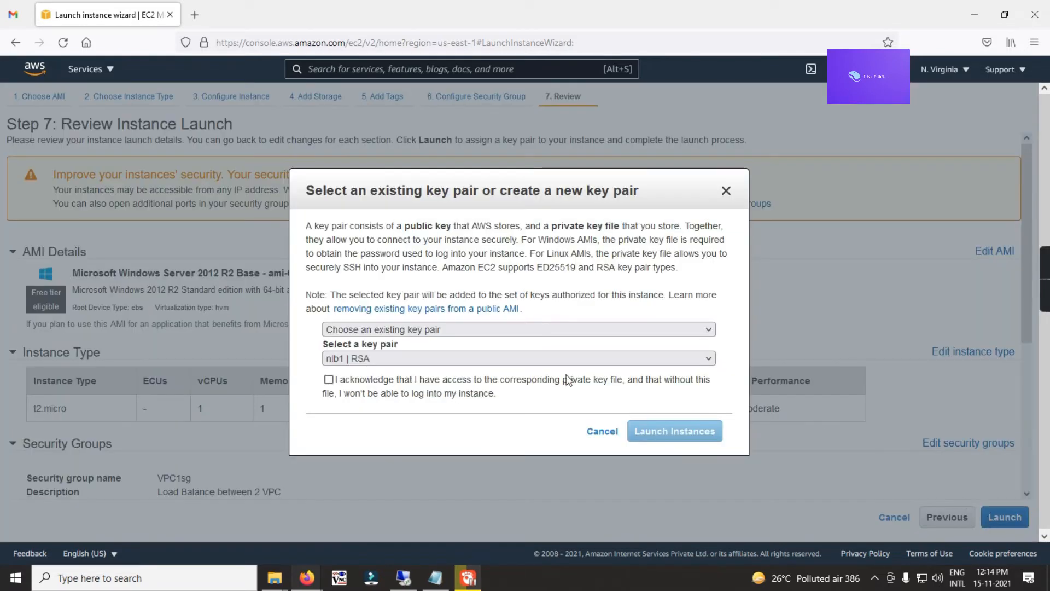
pyautogui.click(392, 330)
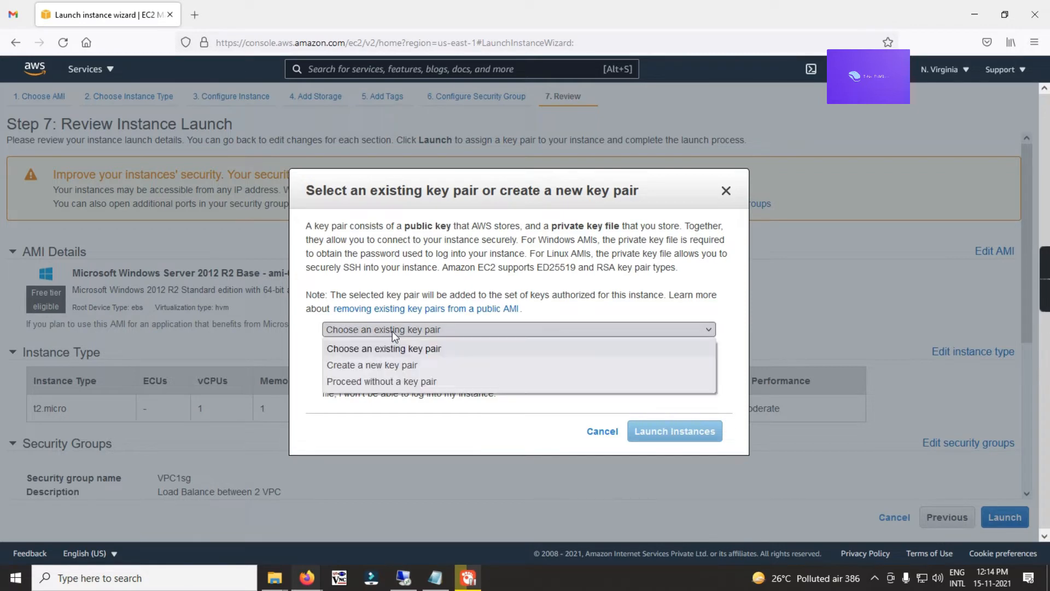
pyautogui.click(407, 365)
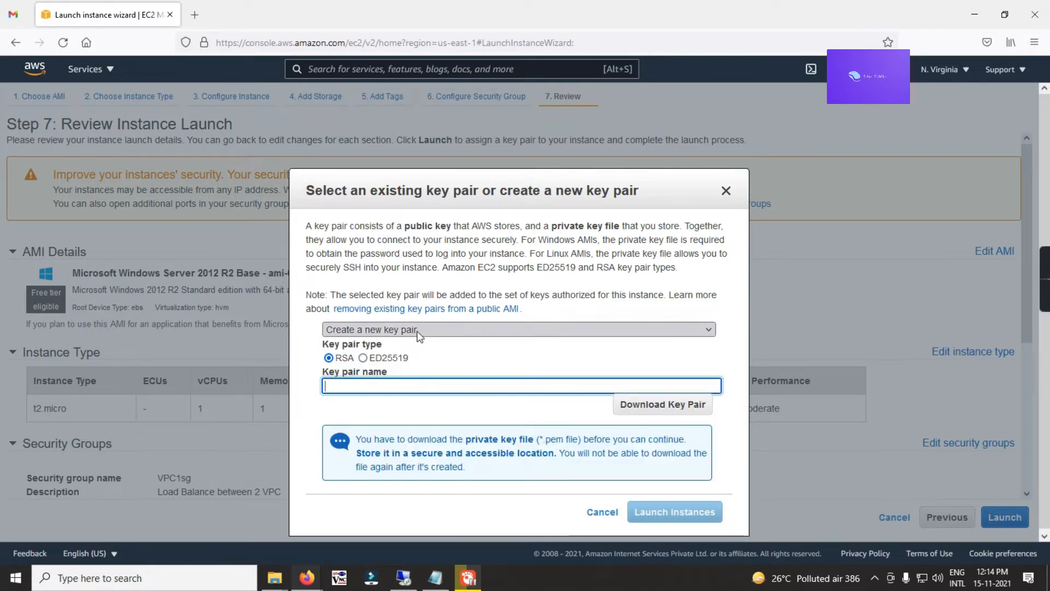
pyautogui.write('Loadkey')
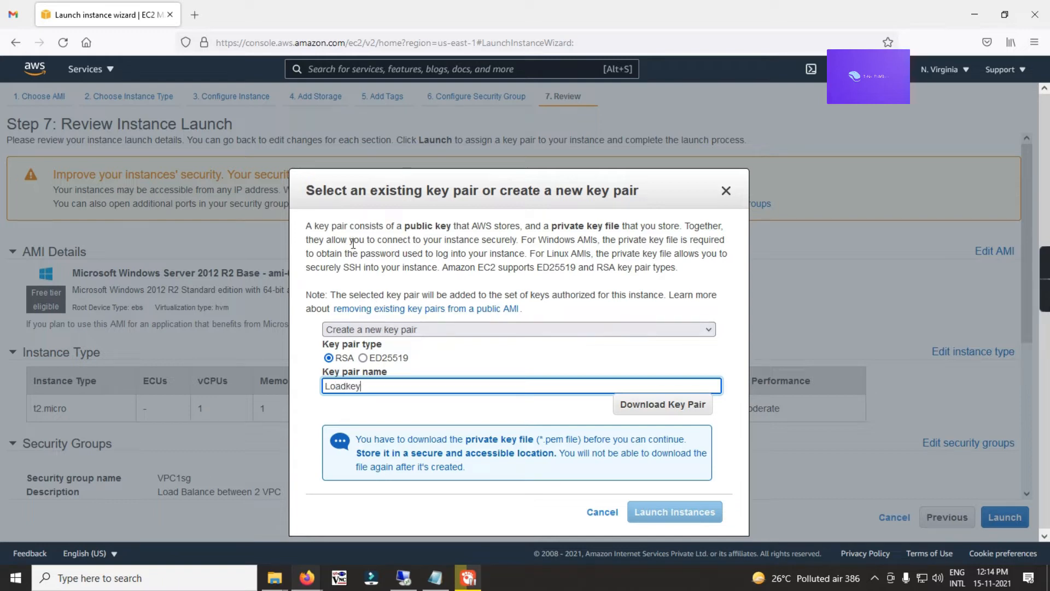
pyautogui.click(626, 404)
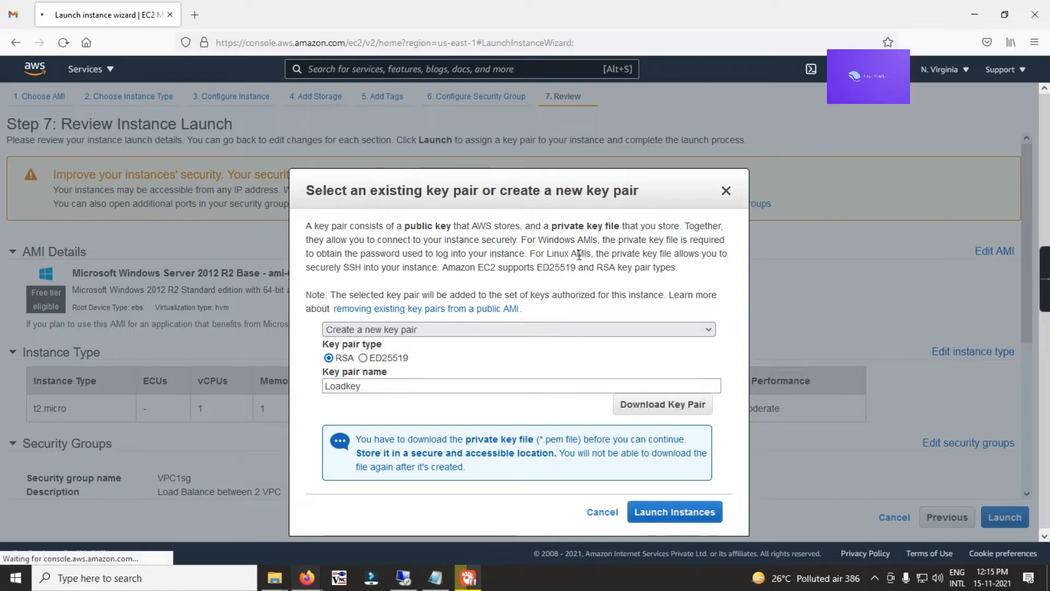
# Step: Save the private key file as Loadkey.pem in the putty folder on the Desktop
pyautogui.click(486, 321)
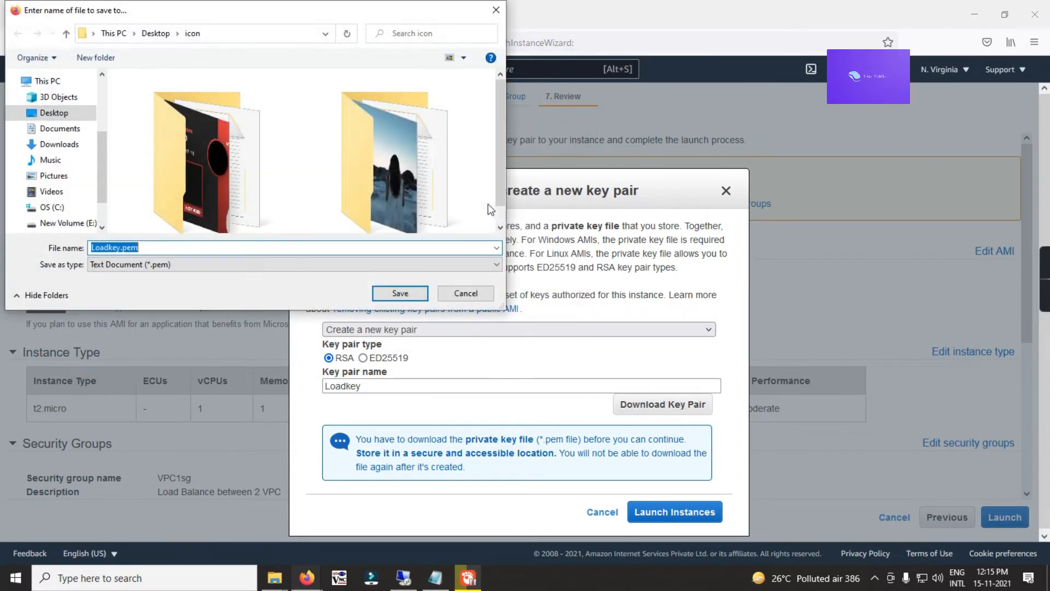
pyautogui.click(55, 112)
pyautogui.doubleClick(250, 247)
pyautogui.write('p')
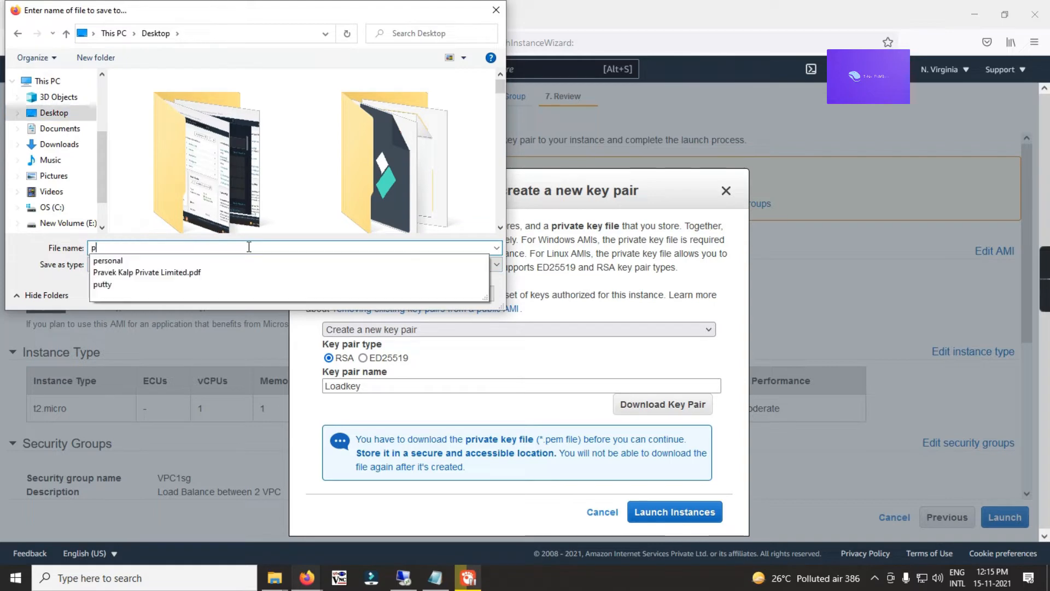
pyautogui.write('utty')
pyautogui.press('BackSpace')
pyautogui.press('BackSpace')
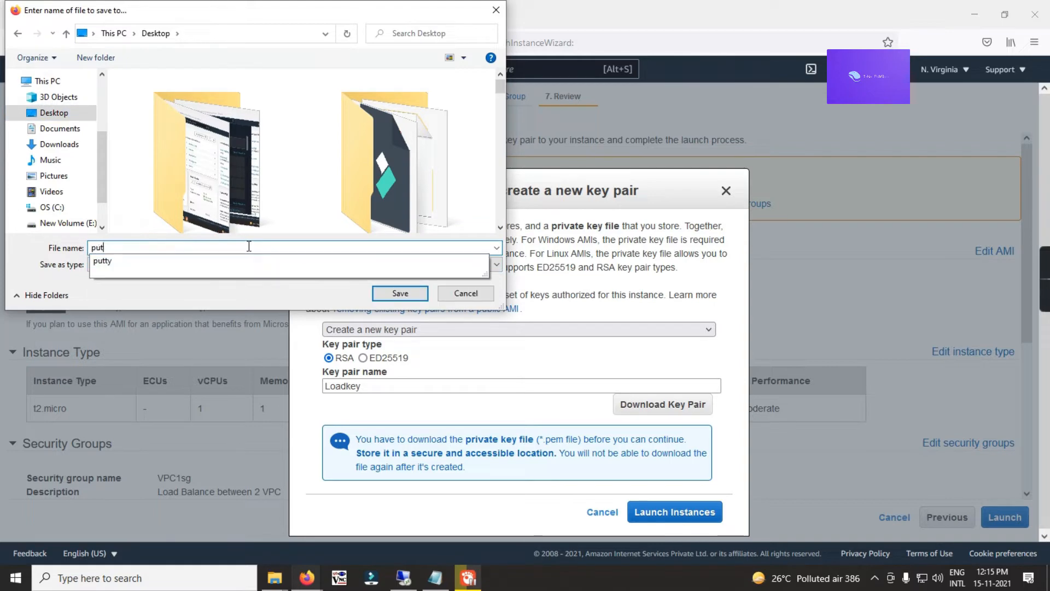
pyautogui.write('tty')
pyautogui.press('Return')
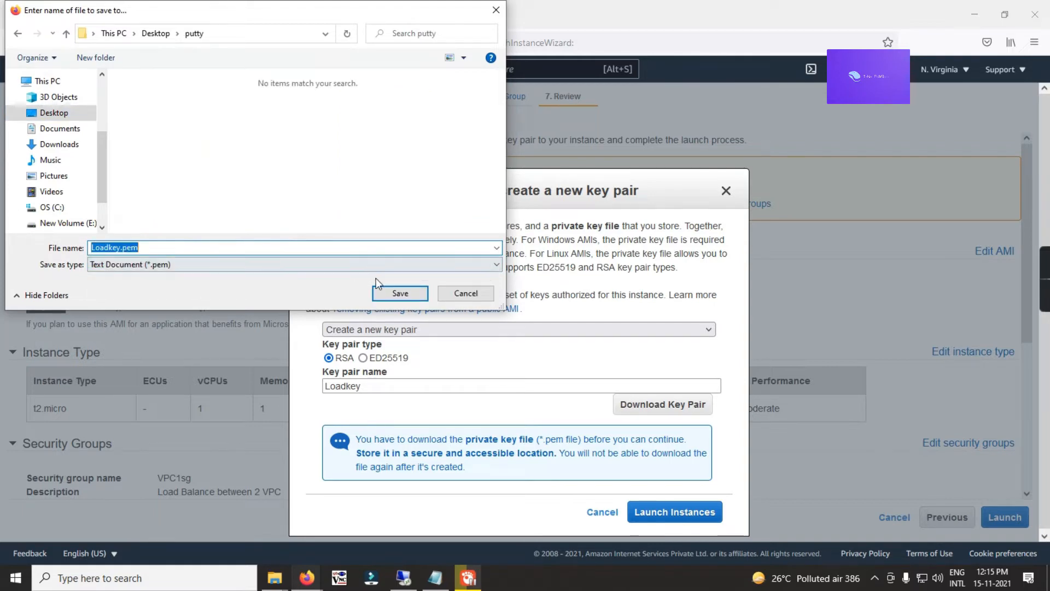
pyautogui.click(400, 293)
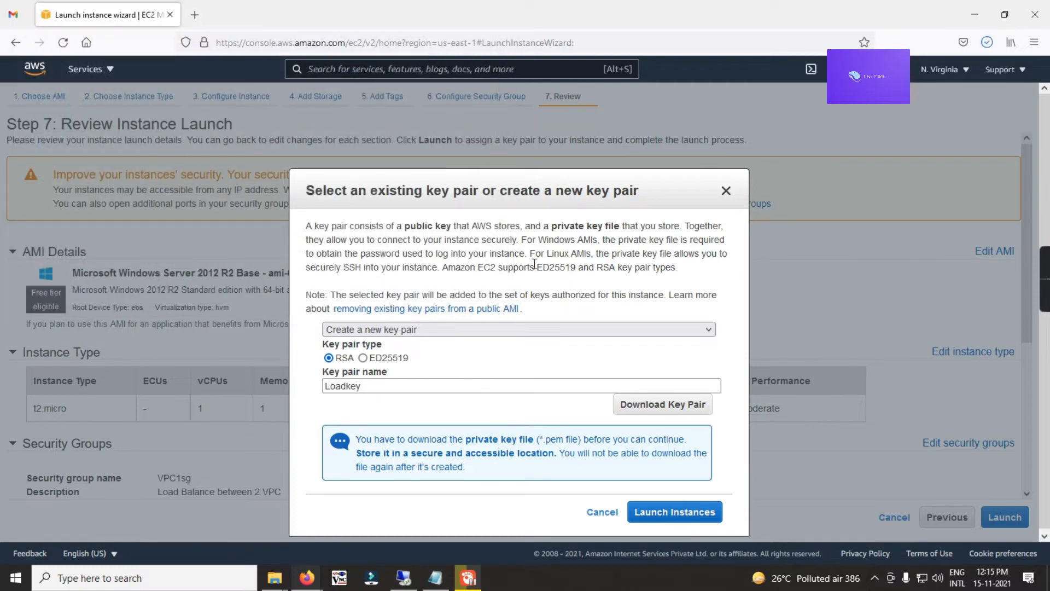
# Step: Launch the instance with the new key pair and open the list of instances
pyautogui.click(676, 514)
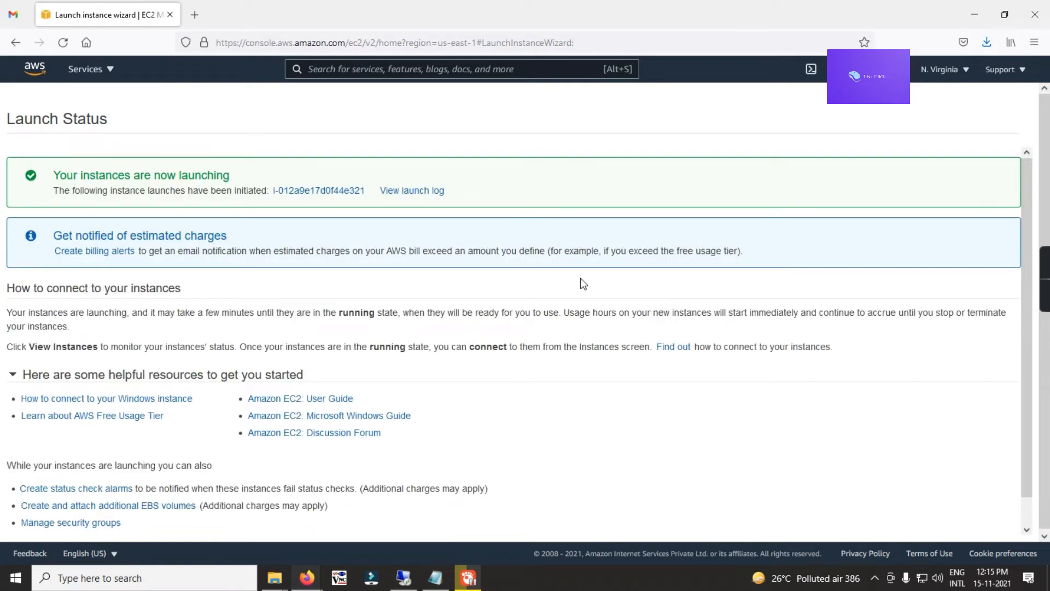
pyautogui.scroll(-1, 707, 326)
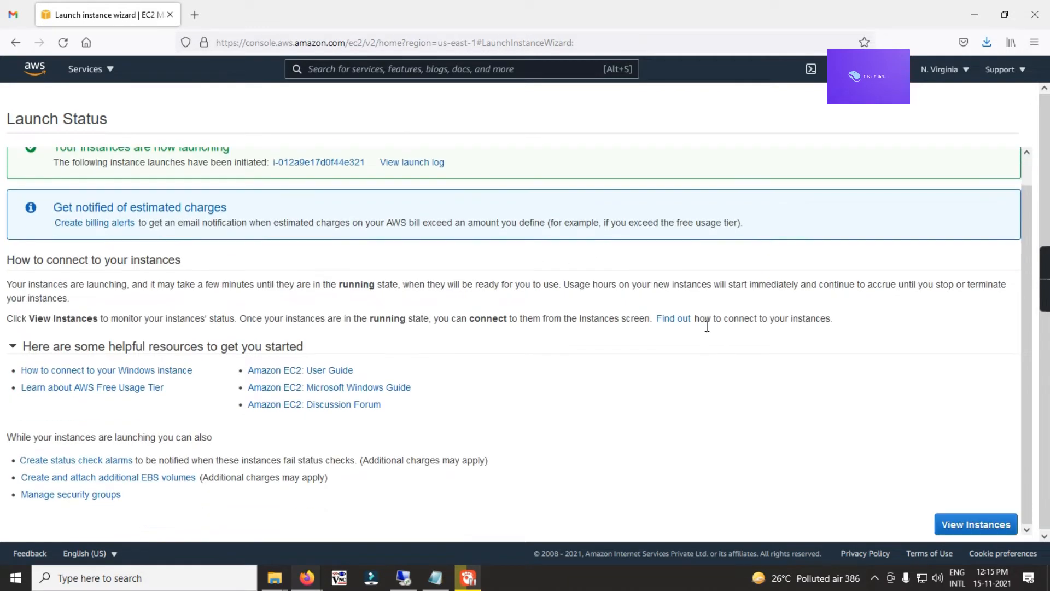
pyautogui.click(958, 525)
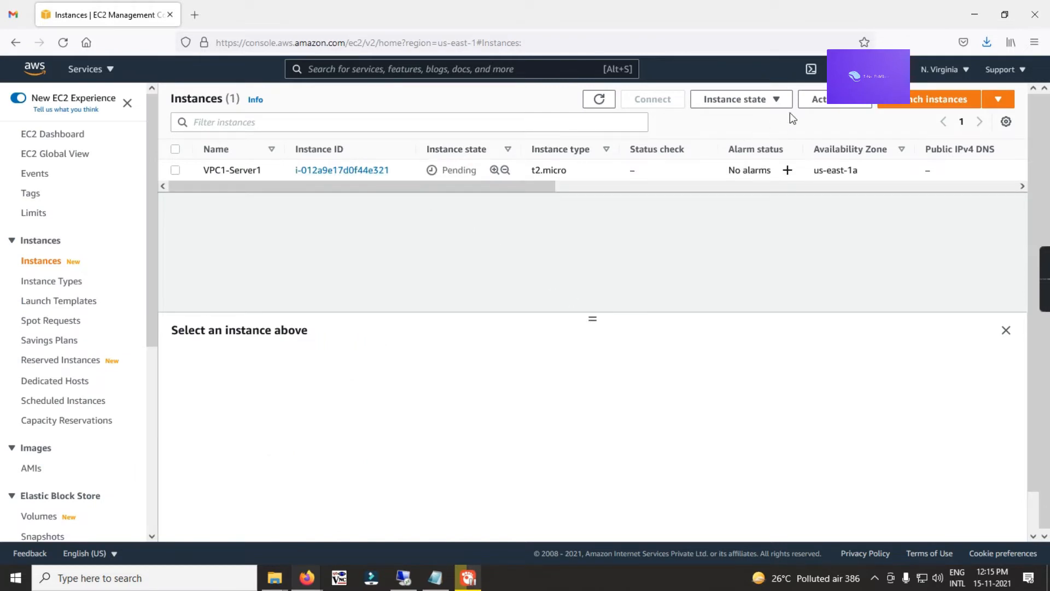
# Step: Start launching another instance from the Microsoft Windows Server 2012 R2 Base AMI, keep the t2.micro type and continue to the instance details
pyautogui.click(904, 107)
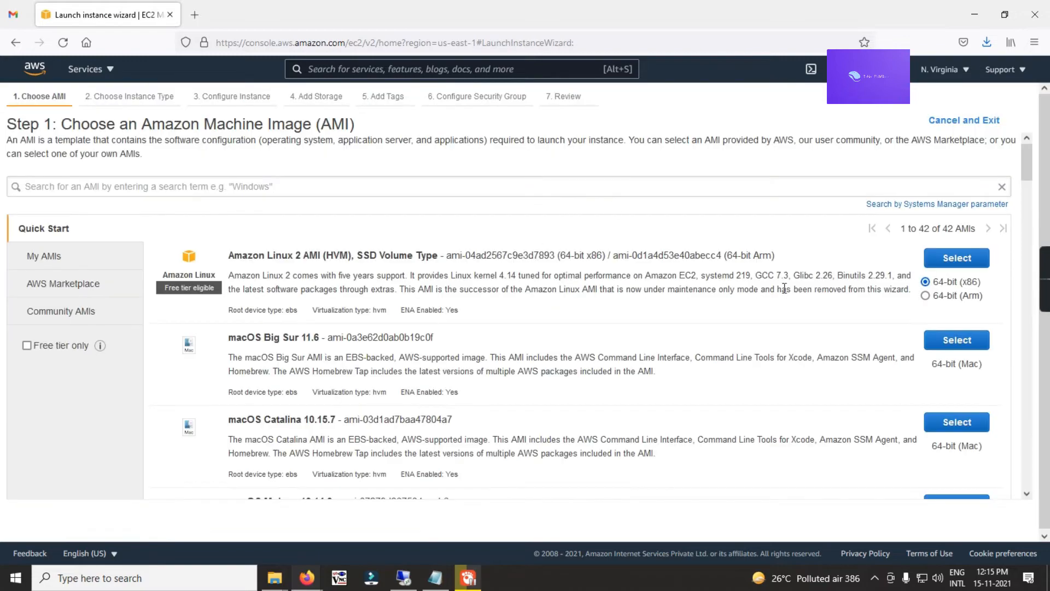
pyautogui.scroll(-8, 829, 301)
pyautogui.scroll(-15, 828, 301)
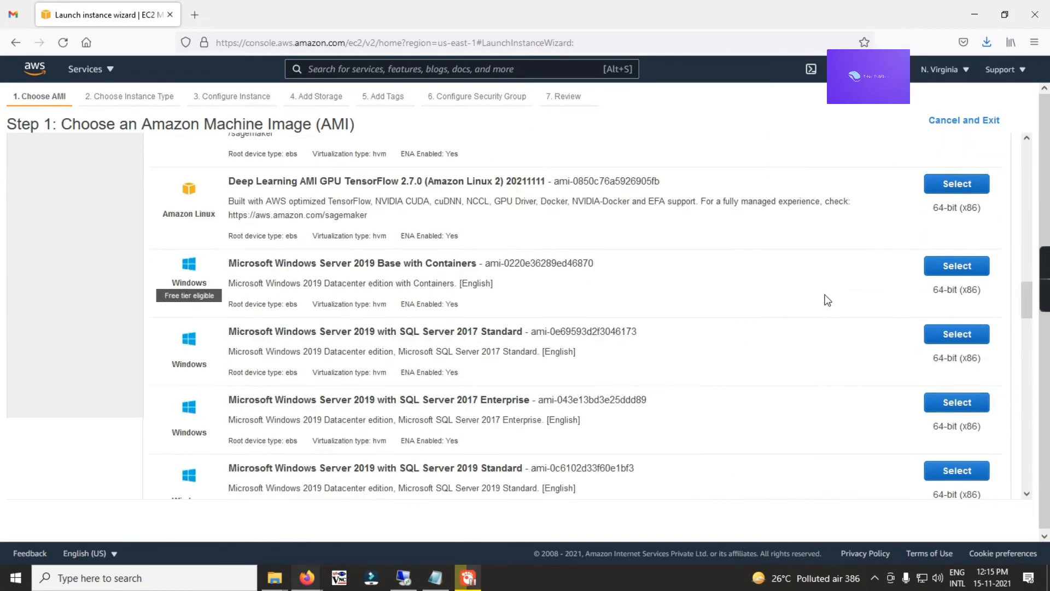
pyautogui.scroll(-10, 809, 287)
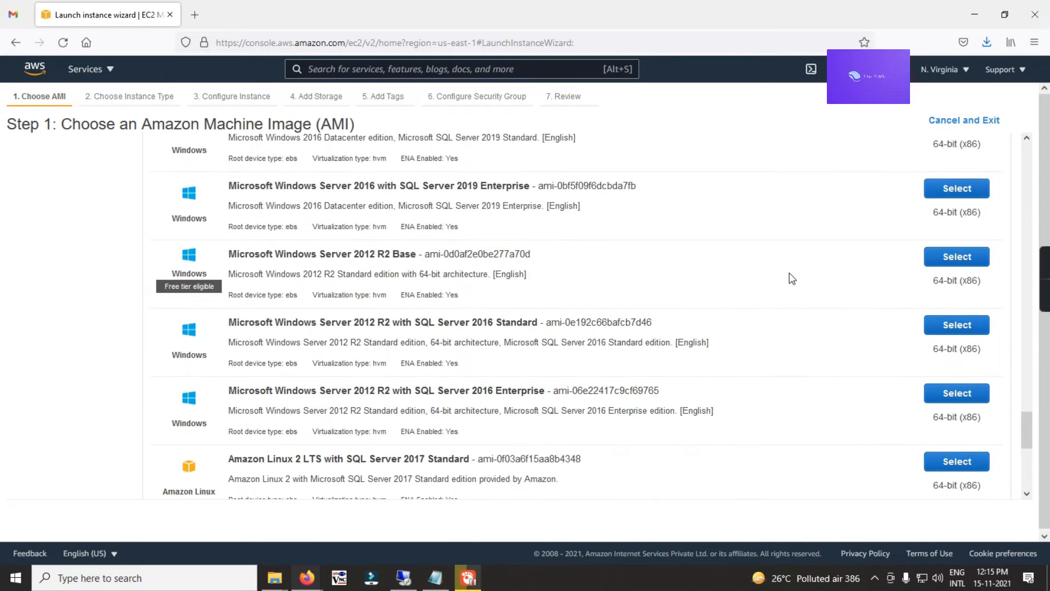
pyautogui.scroll(-1, 791, 278)
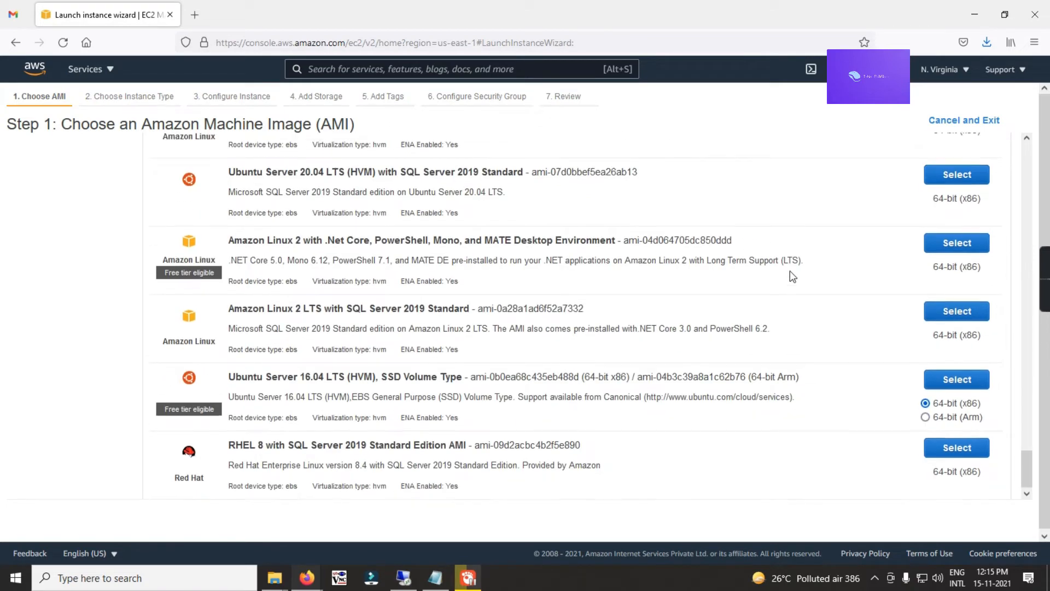
pyautogui.scroll(5, 791, 277)
pyautogui.scroll(2, 789, 271)
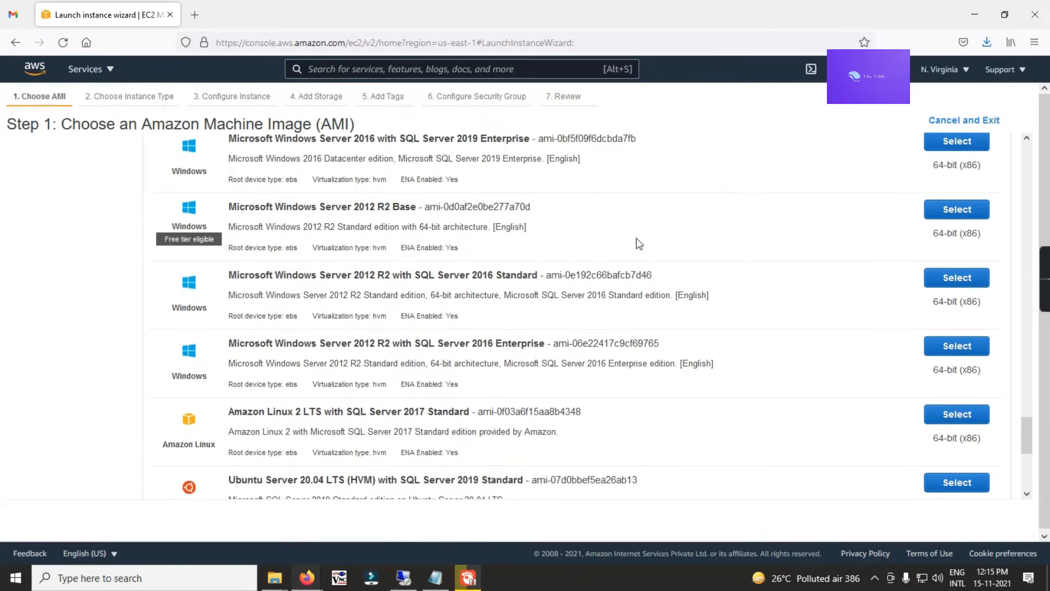
pyautogui.click(950, 211)
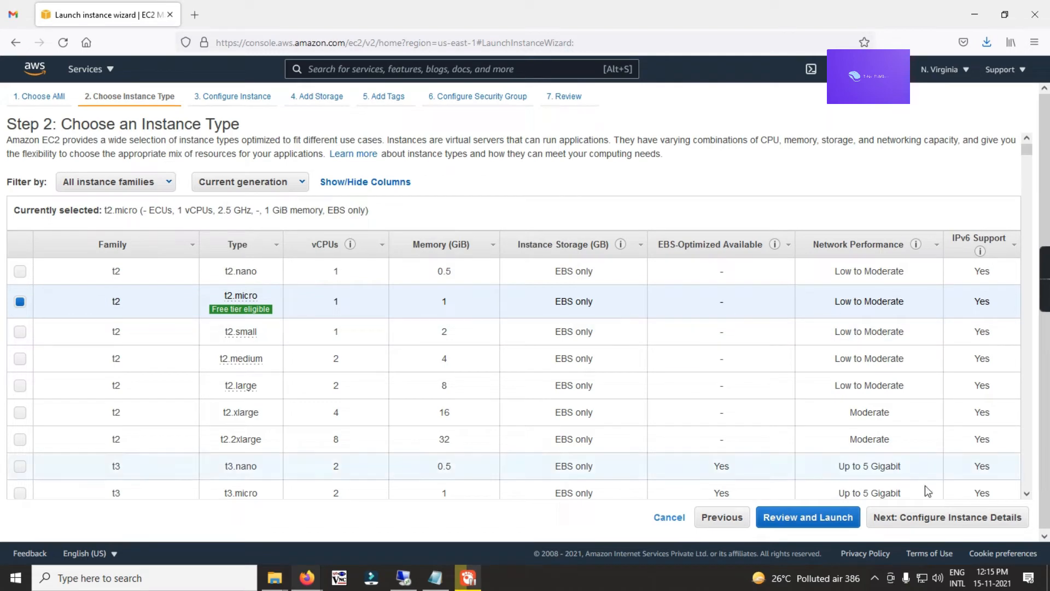
pyautogui.click(953, 521)
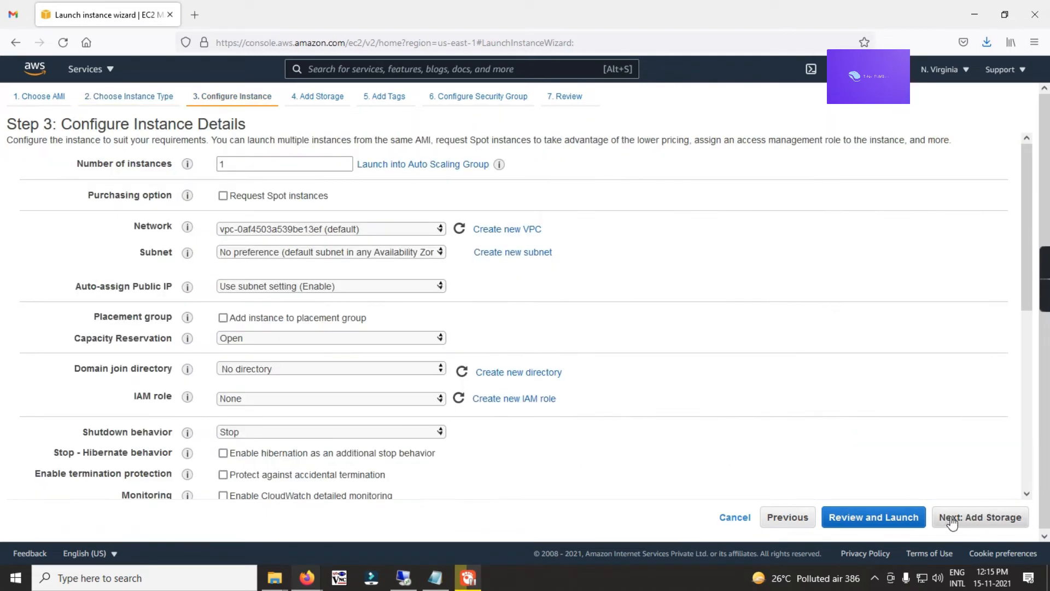
# Step: Place the instance in VPC1 on Subnet2-VPC1 in us-east-1b, enable auto-assign public IP and continue to storage
pyautogui.click(342, 228)
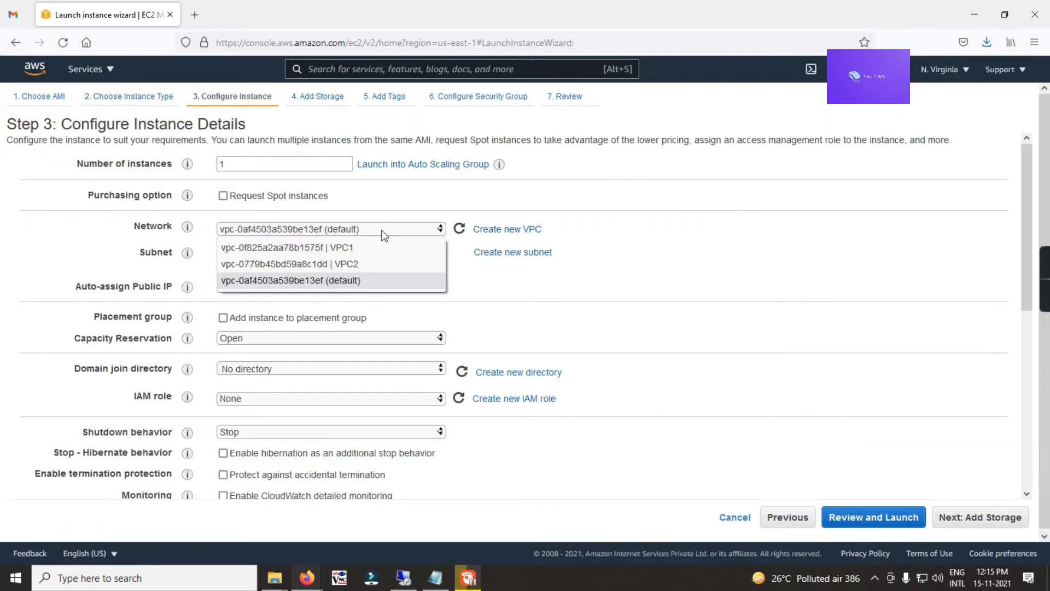
pyautogui.click(350, 247)
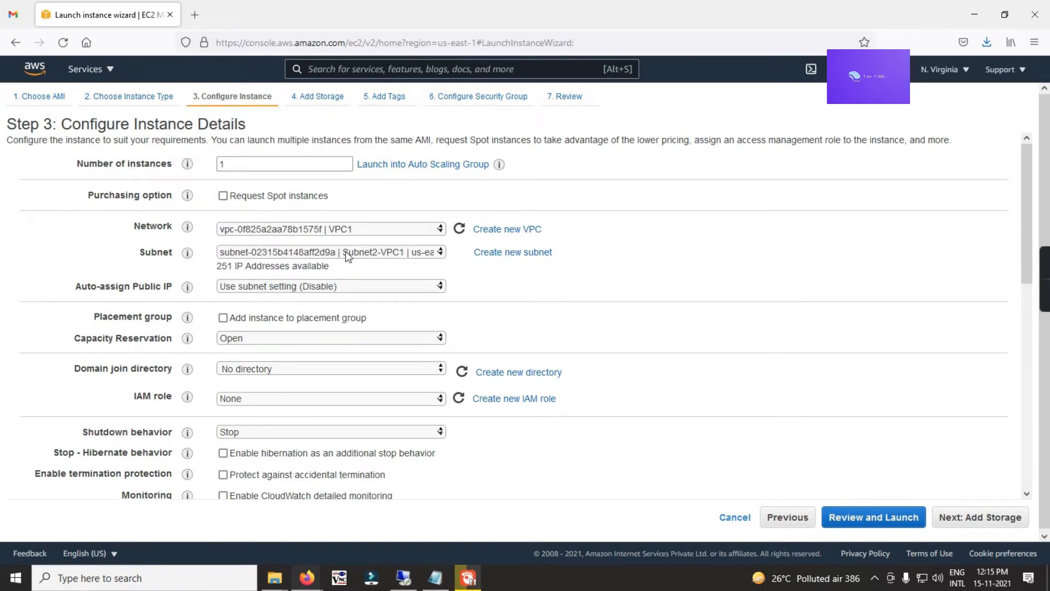
pyautogui.click(346, 253)
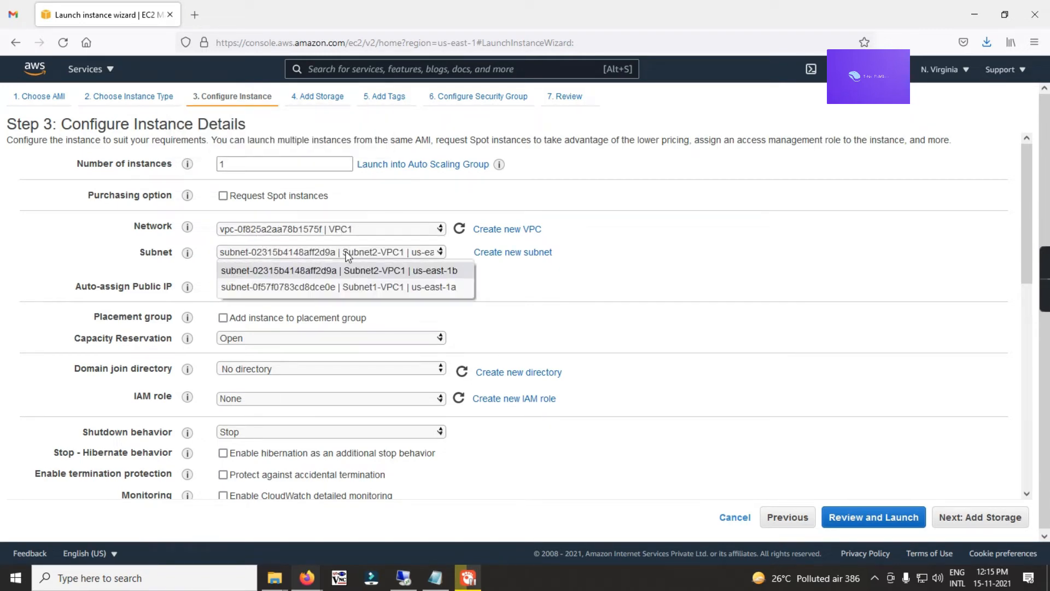
pyautogui.click(425, 273)
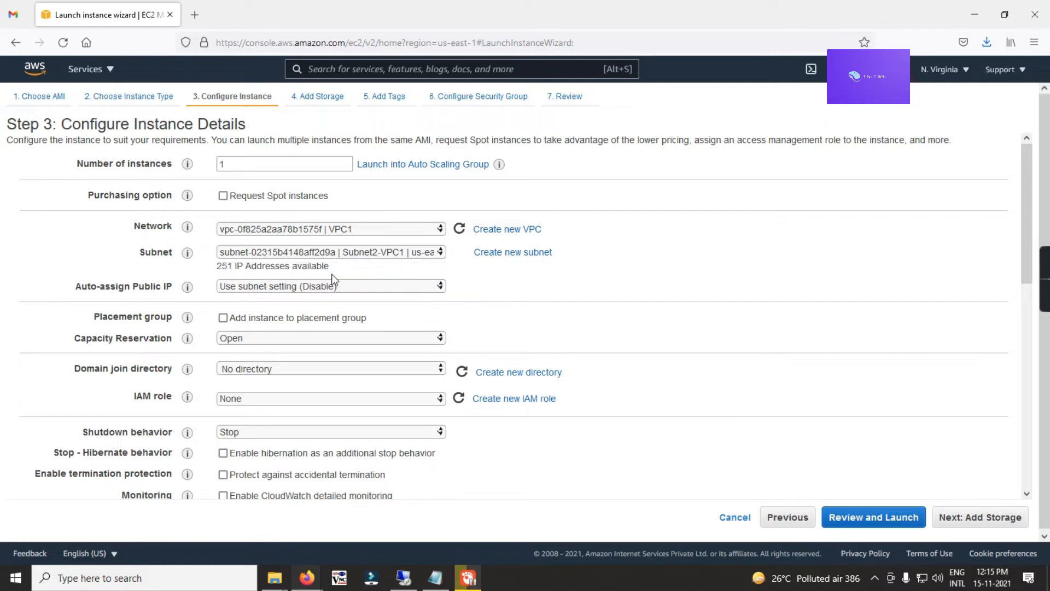
pyautogui.click(350, 293)
pyautogui.click(276, 319)
pyautogui.scroll(-2, 316, 290)
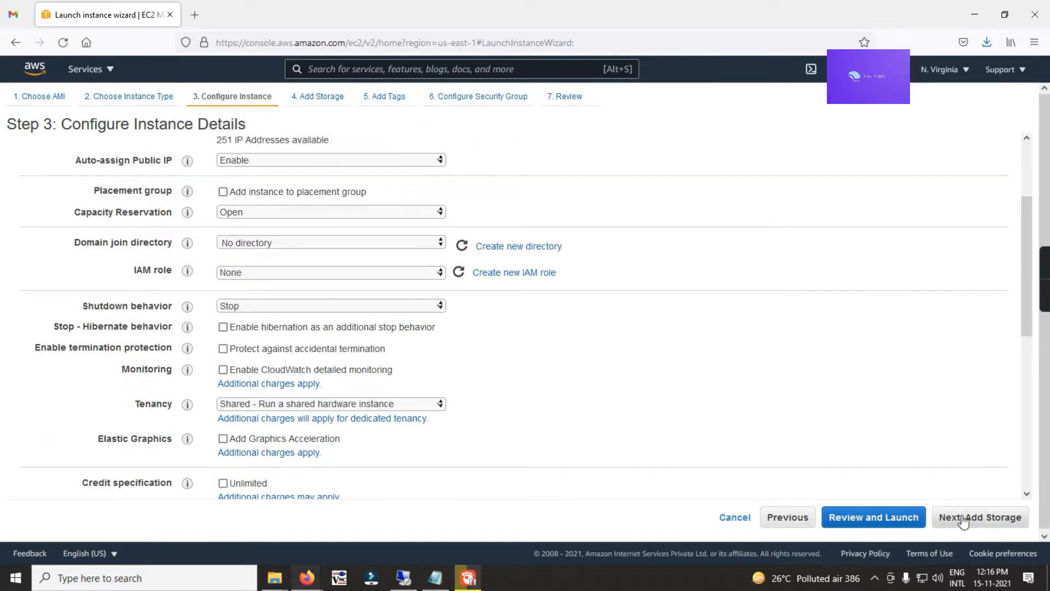
pyautogui.click(977, 526)
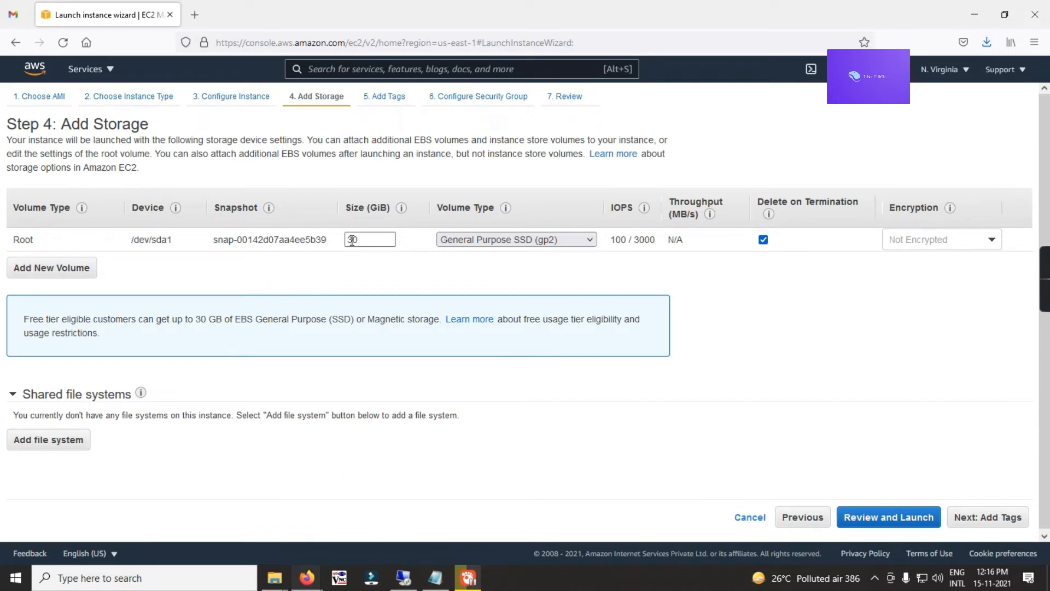
# Step: Keep the default root volume size, add a tag with key Name and value VPC1-Server2, and continue to the security group
pyautogui.moveTo(359, 239); pyautogui.dragTo(214, 221)
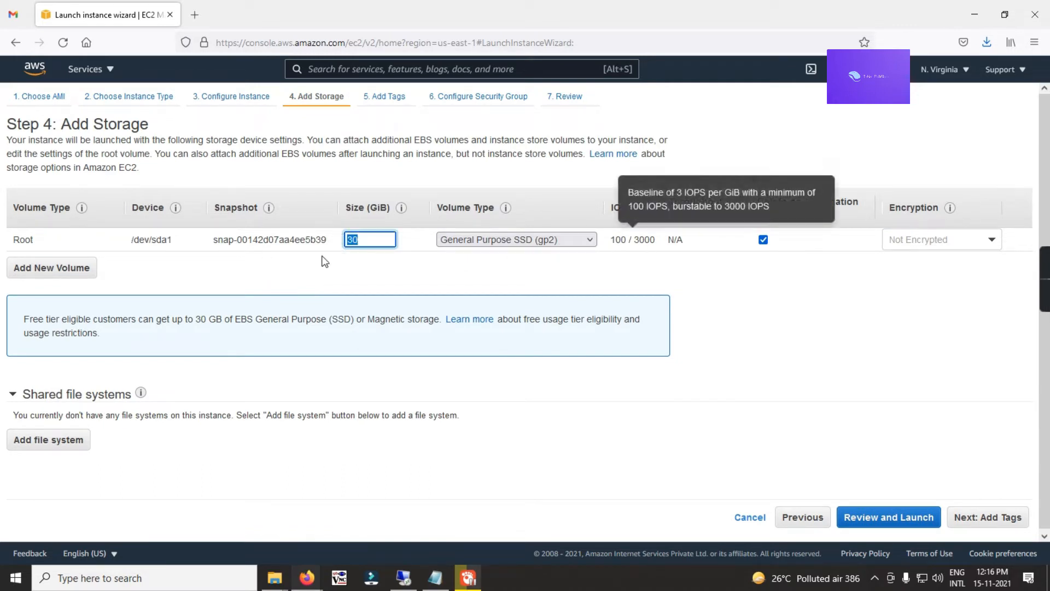
pyautogui.click(995, 519)
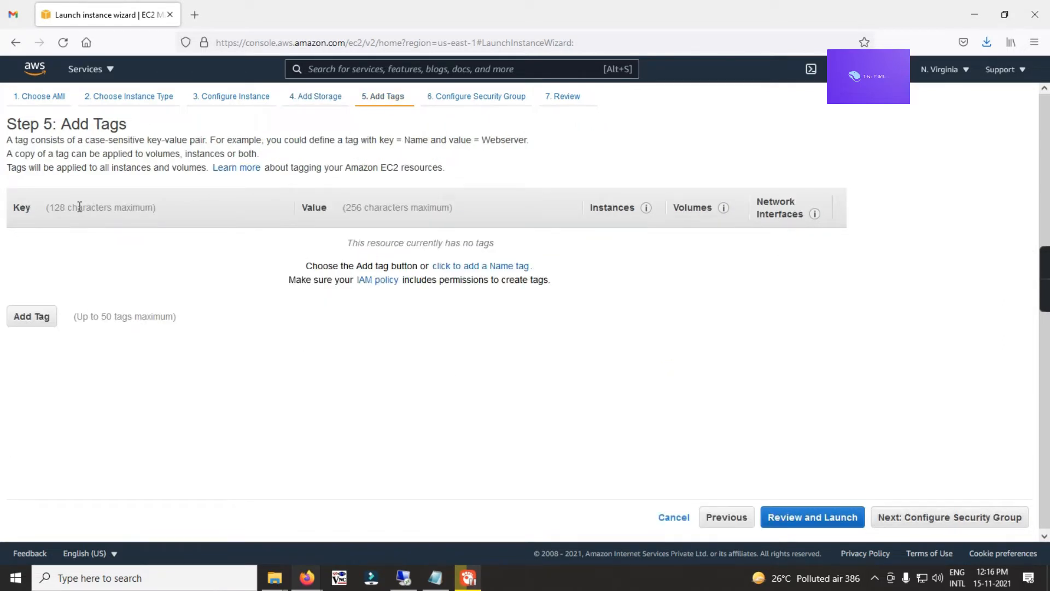
pyautogui.moveTo(71, 125); pyautogui.dragTo(102, 125)
pyautogui.click(44, 307)
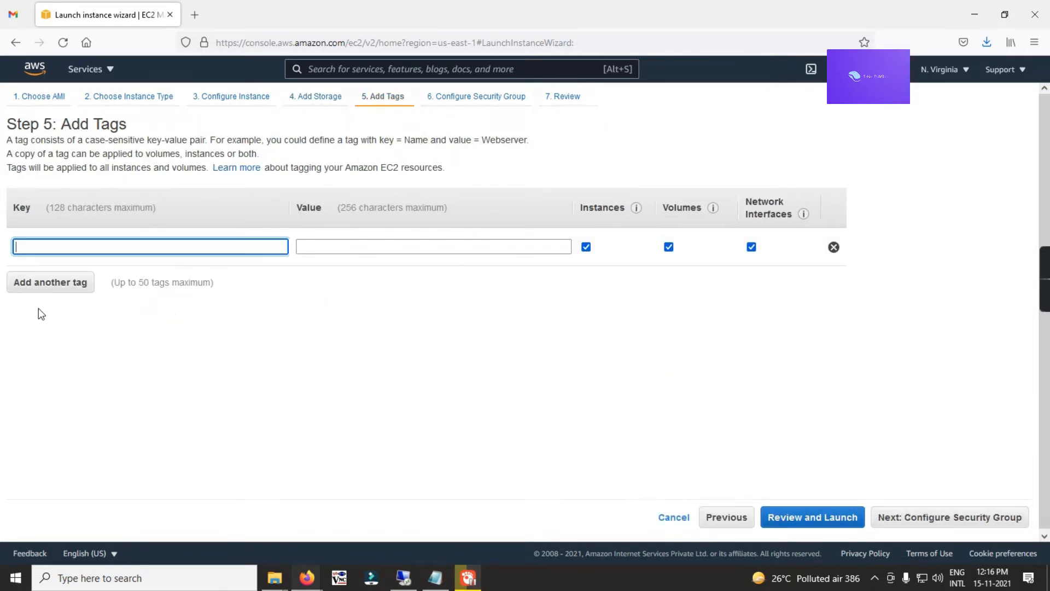
pyautogui.write('name')
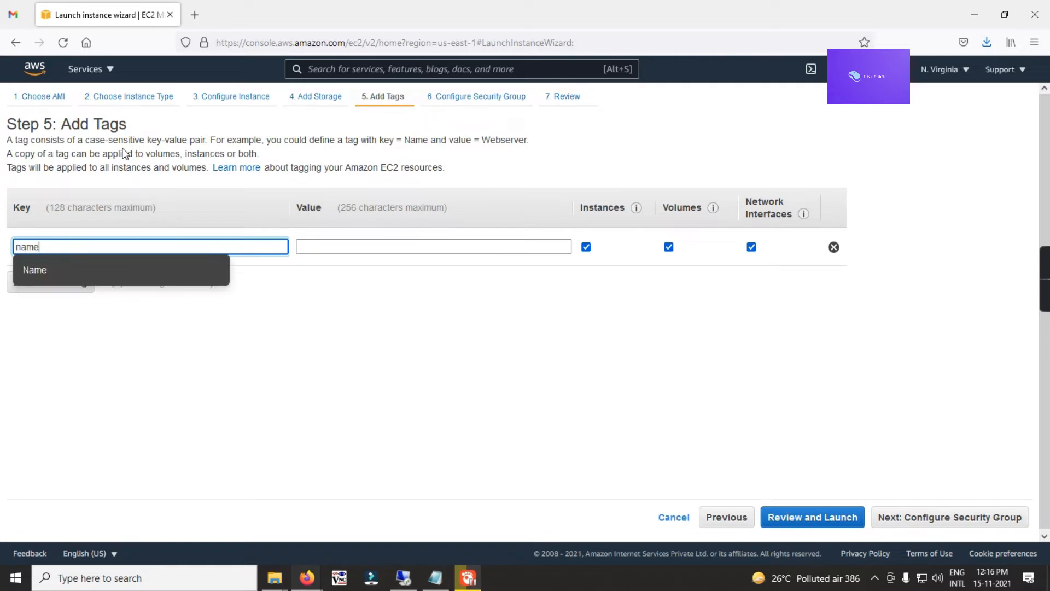
pyautogui.click(77, 277)
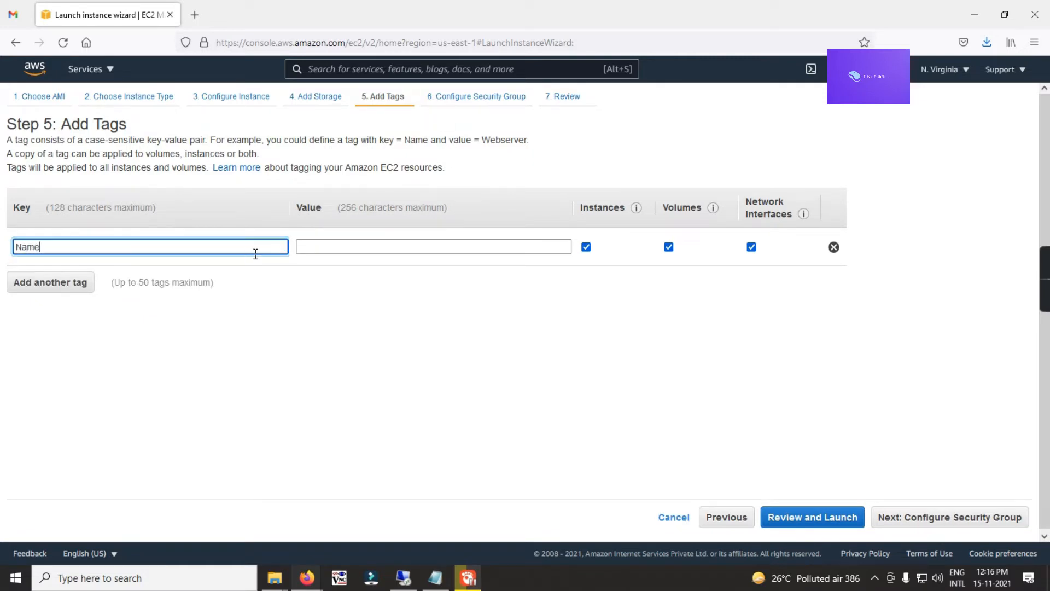
pyautogui.click(320, 249)
pyautogui.write('VPC')
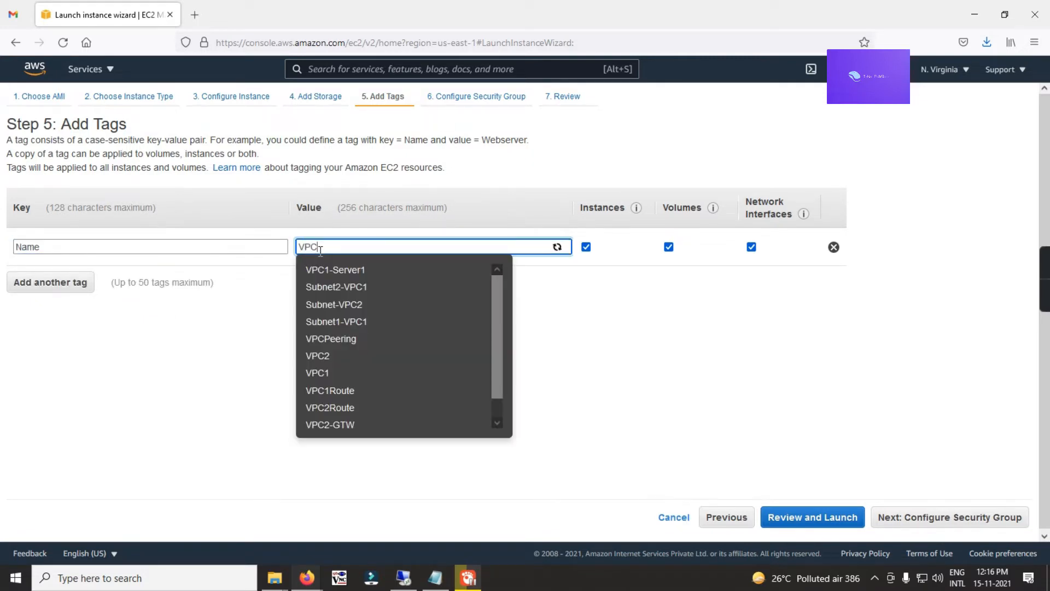
pyautogui.write('1-Server2')
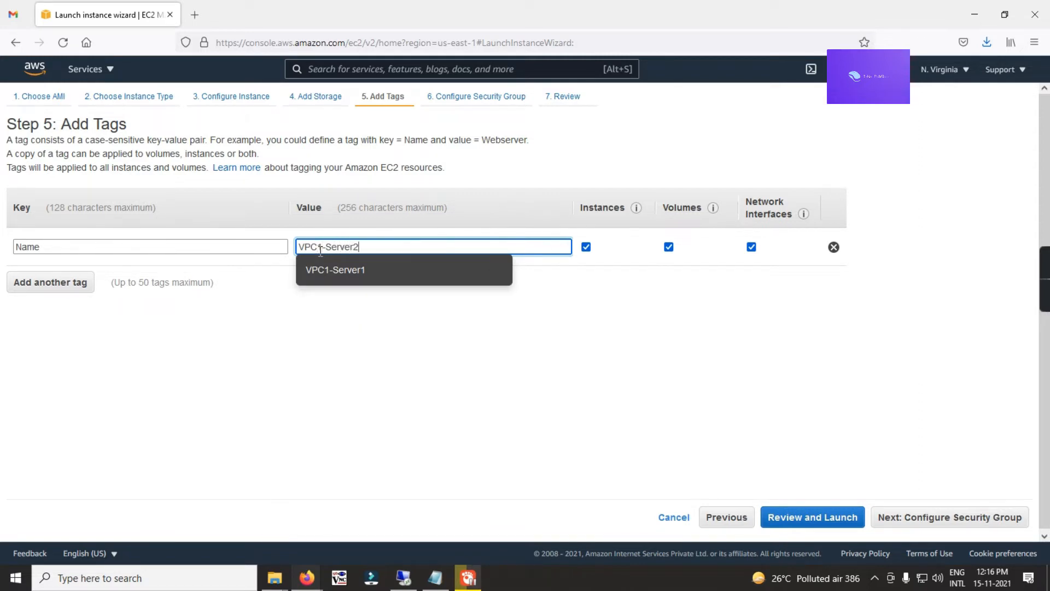
pyautogui.click(945, 522)
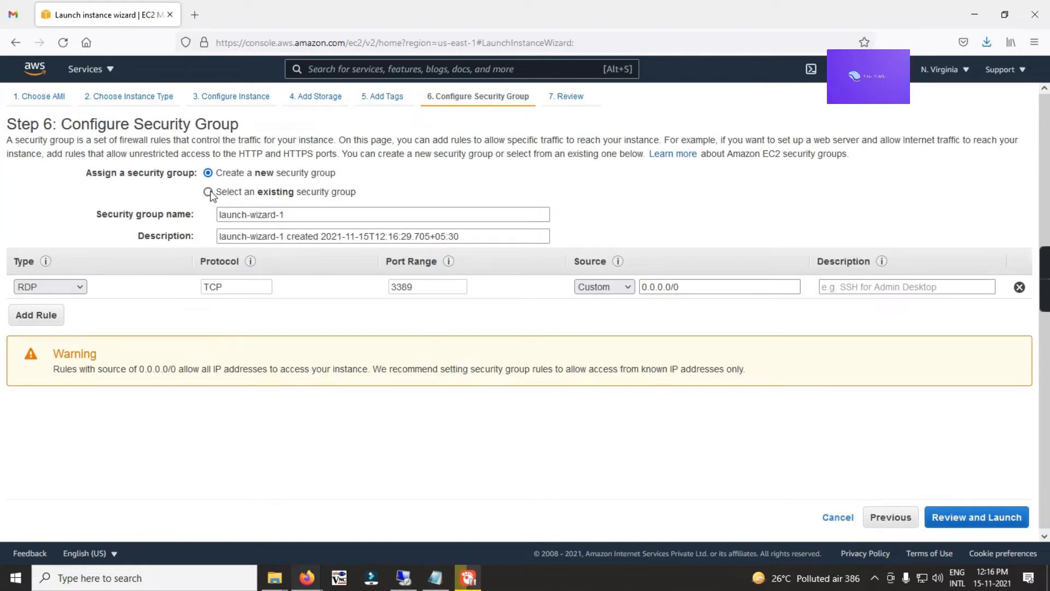
# Step: Assign the existing security group VPC1sg to the instance and continue to the launch review
pyautogui.click(209, 193)
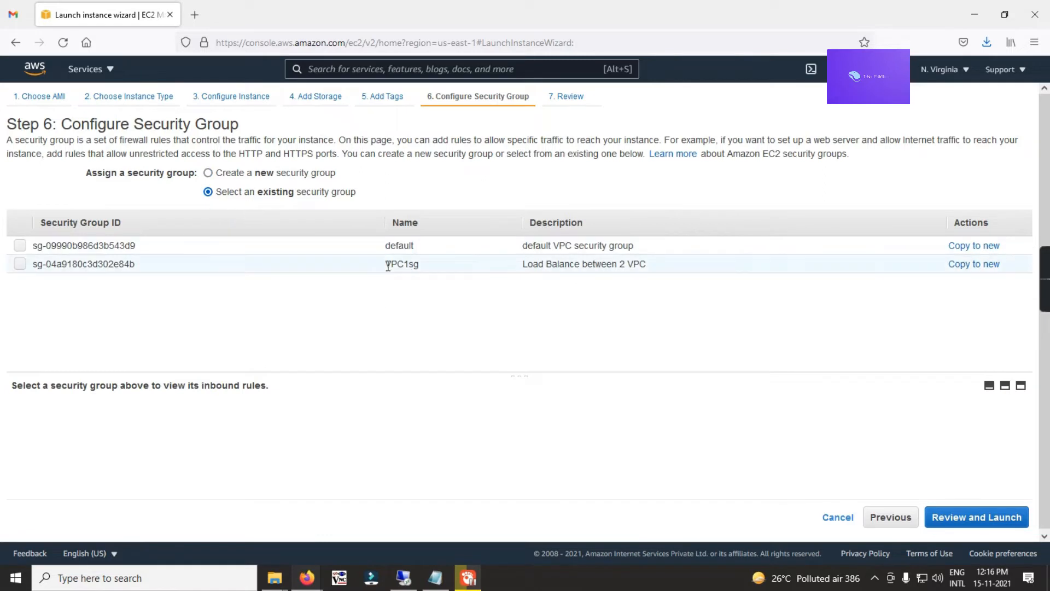
pyautogui.click(20, 266)
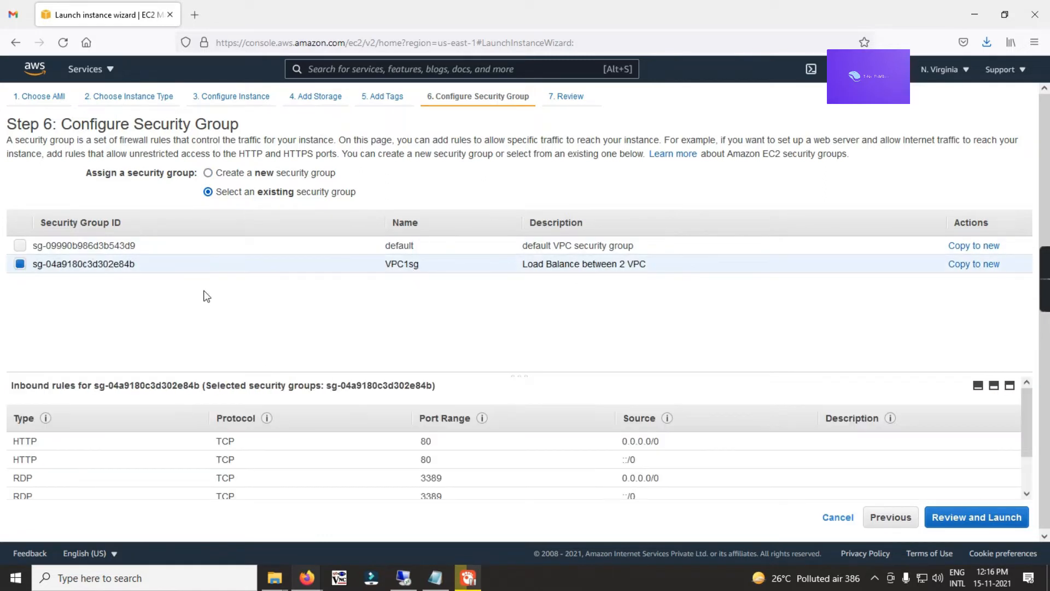
pyautogui.click(969, 521)
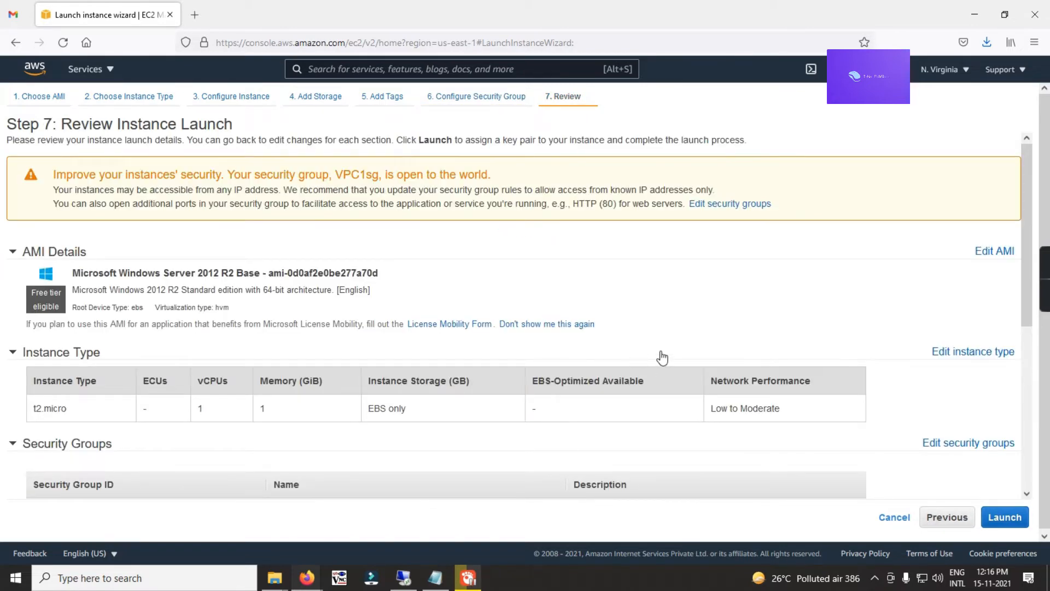
# Step: Launch the instance with the existing Loadkey key pair, acknowledging private key access, and open and refresh the list of instances
pyautogui.click(1003, 518)
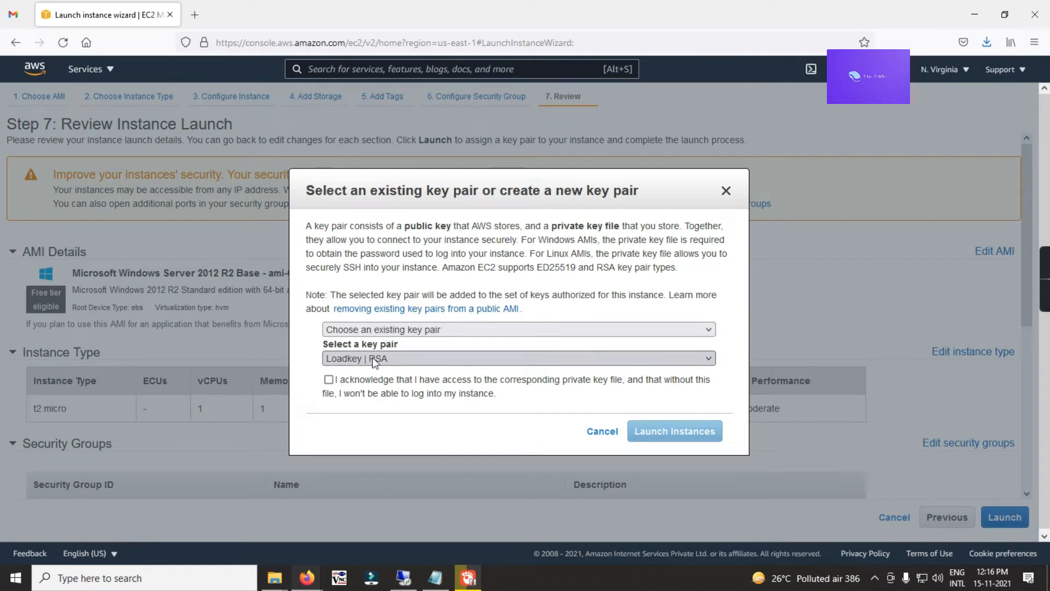
pyautogui.click(353, 383)
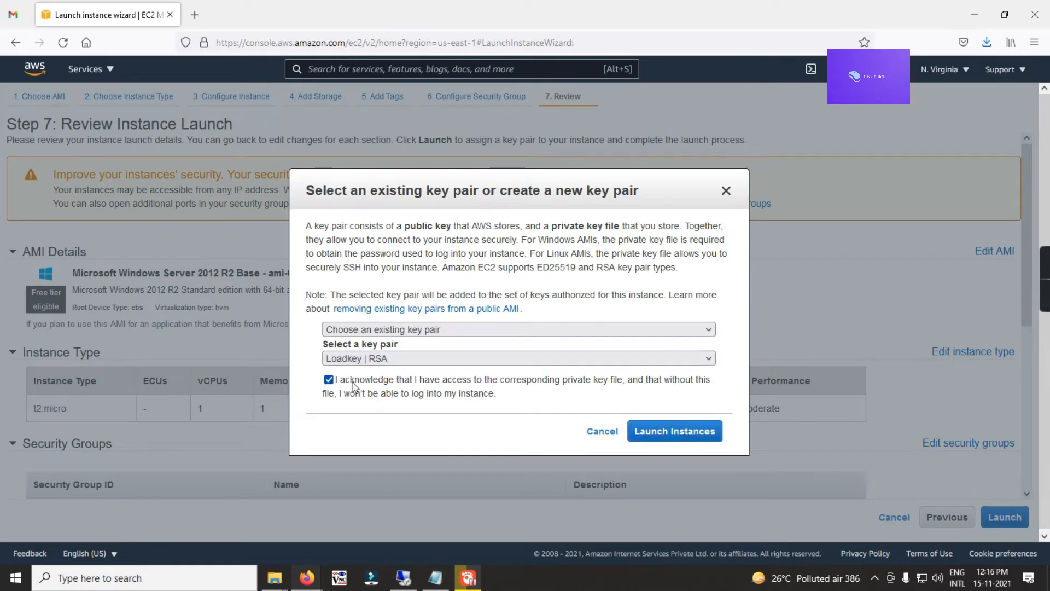
pyautogui.click(673, 432)
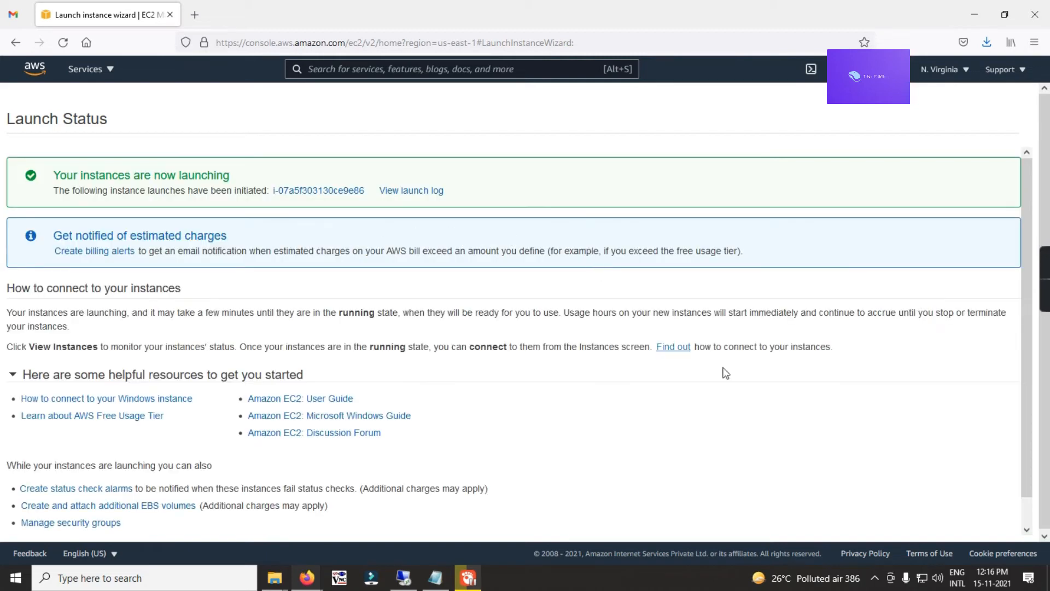
pyautogui.scroll(-1, 744, 379)
pyautogui.click(958, 522)
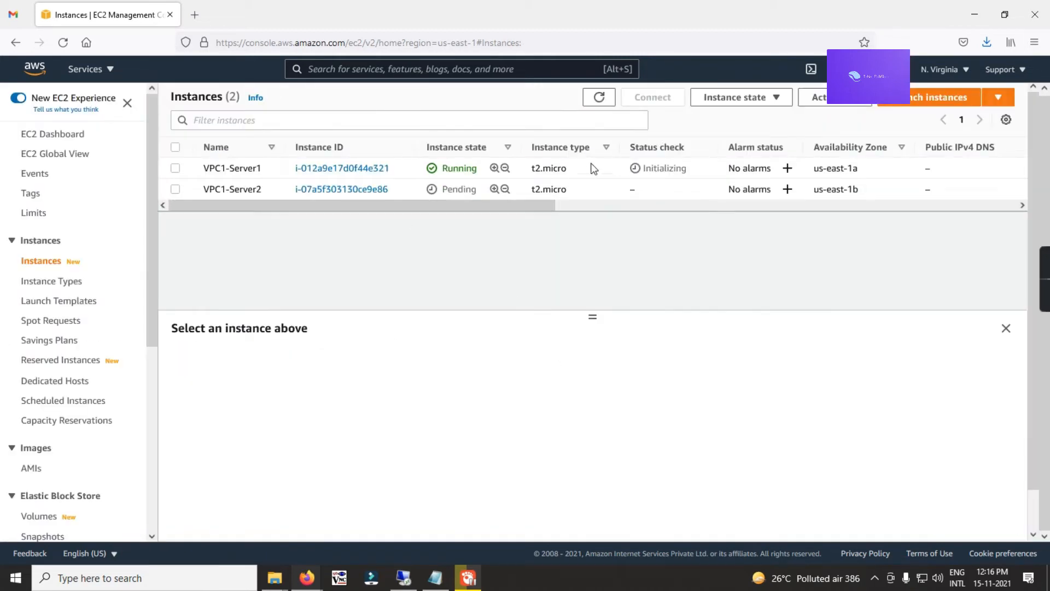
pyautogui.click(598, 98)
# Step: Start launching a third instance from the Microsoft Windows Server 2012 R2 Base AMI, keeping the t2.micro type, and continue to its details
pyautogui.click(915, 103)
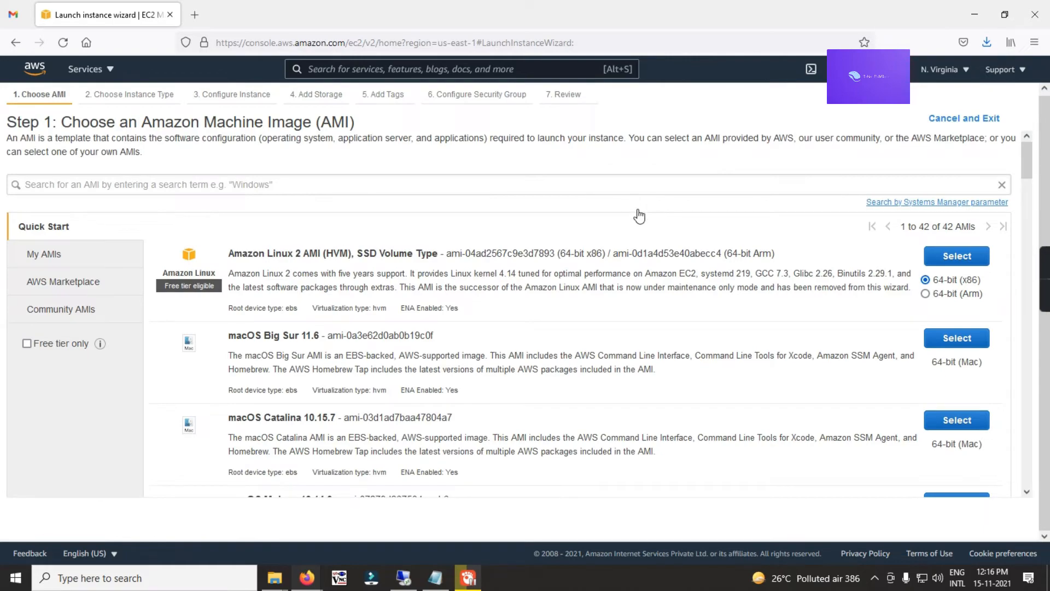
pyautogui.scroll(-8, 668, 264)
pyautogui.scroll(-10, 711, 268)
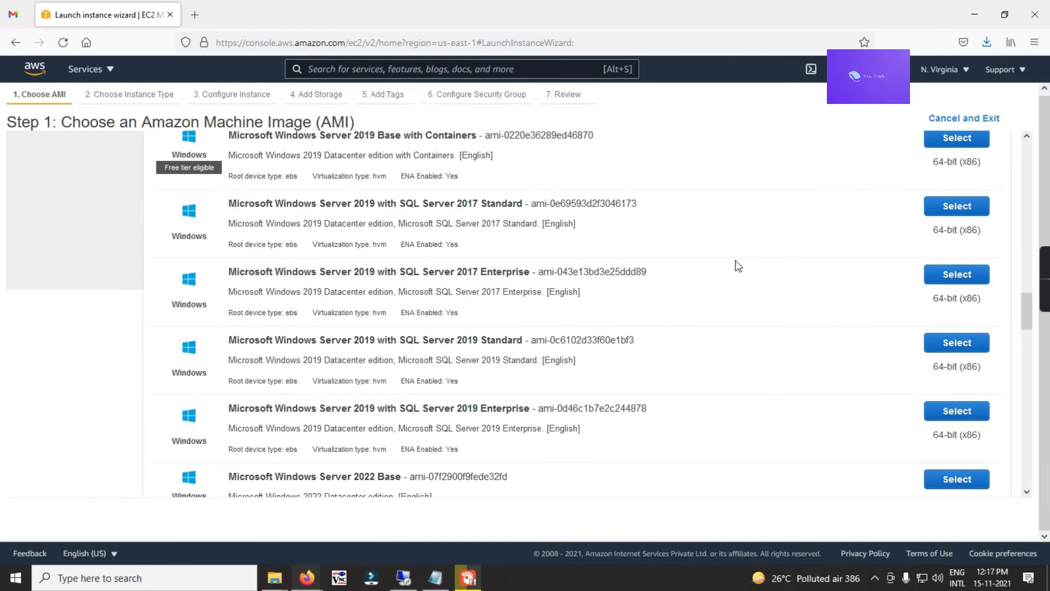
pyautogui.scroll(-12, 737, 267)
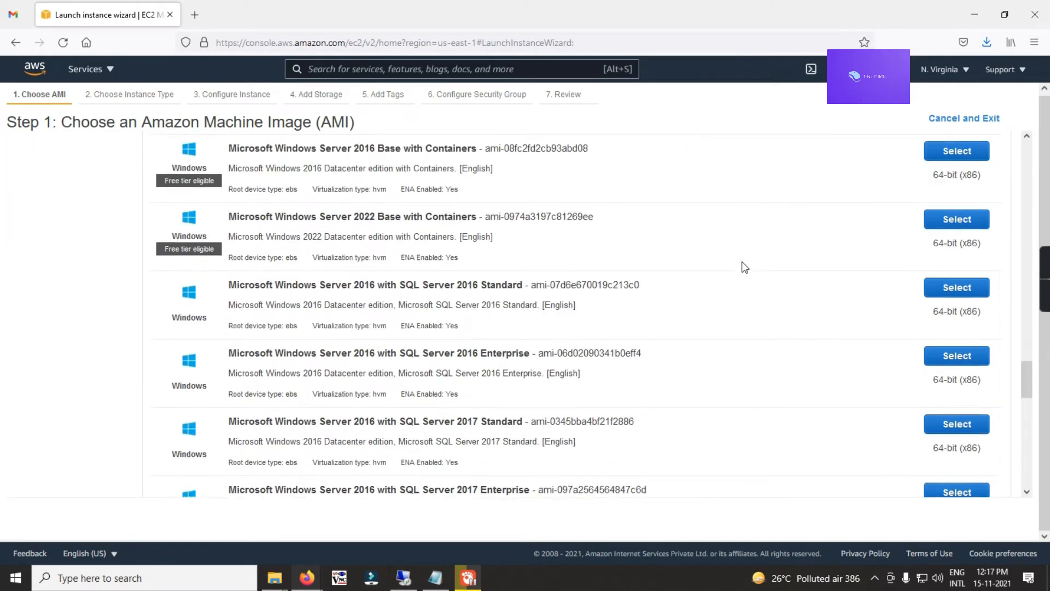
pyautogui.scroll(-5, 745, 267)
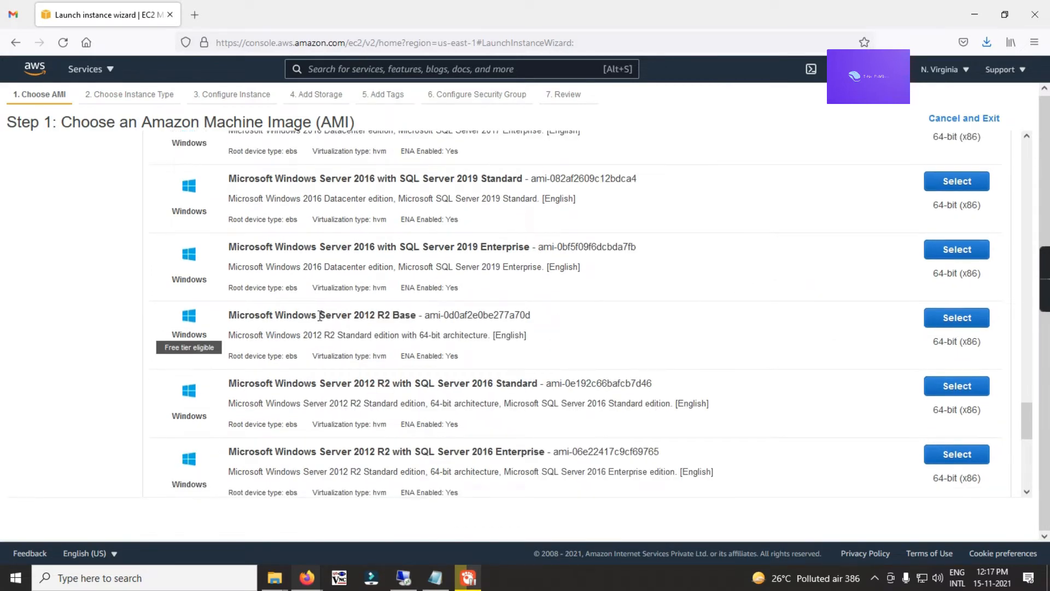
pyautogui.click(945, 320)
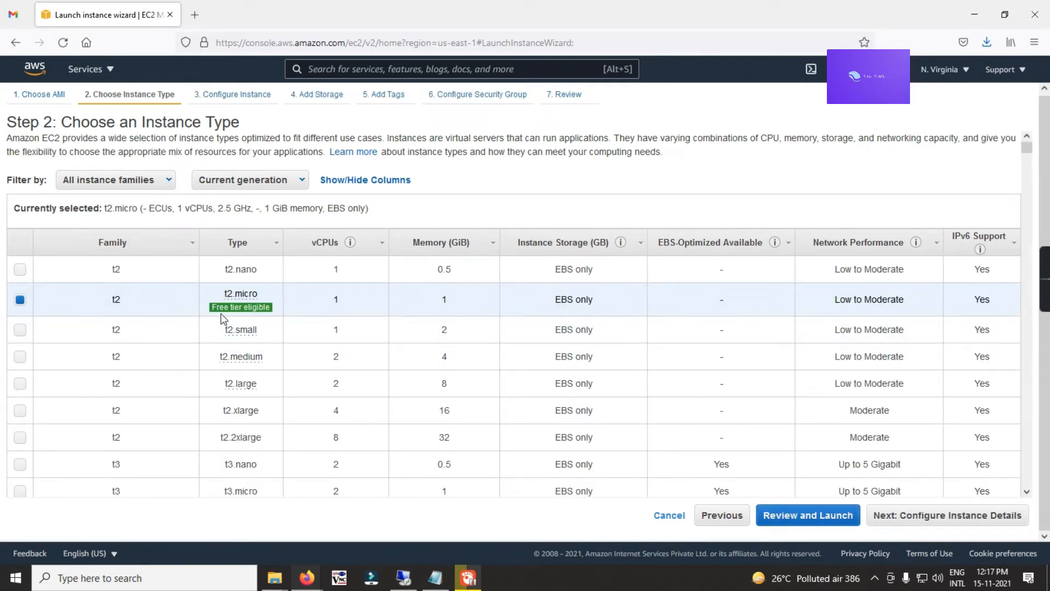
pyautogui.click(936, 521)
# Step: Place the instance in VPC2 with subnet Subnet-VPC2, enable auto-assigned public IP, and continue to storage
pyautogui.click(310, 225)
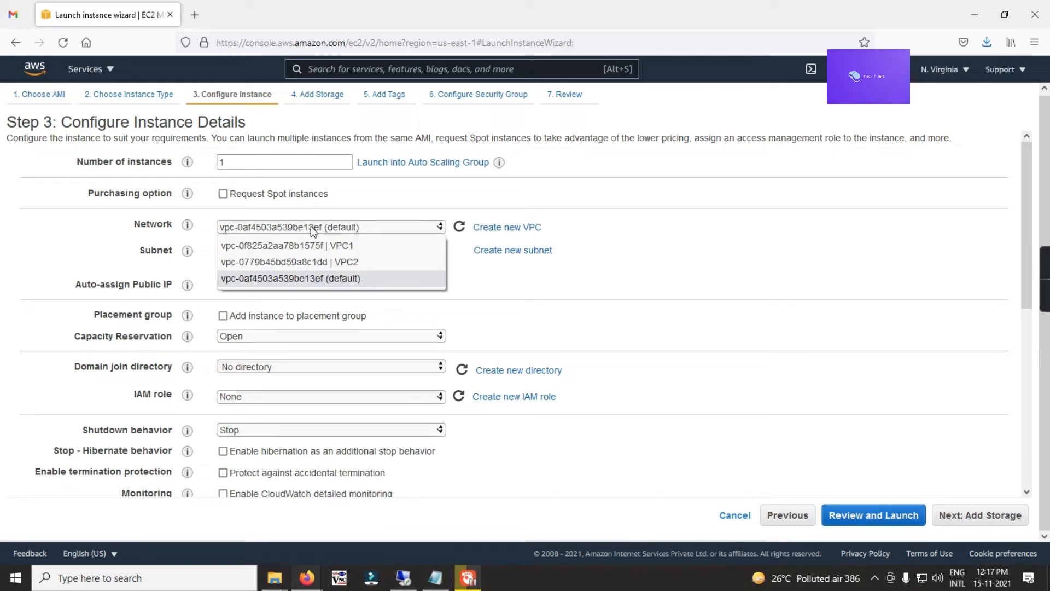
pyautogui.click(333, 259)
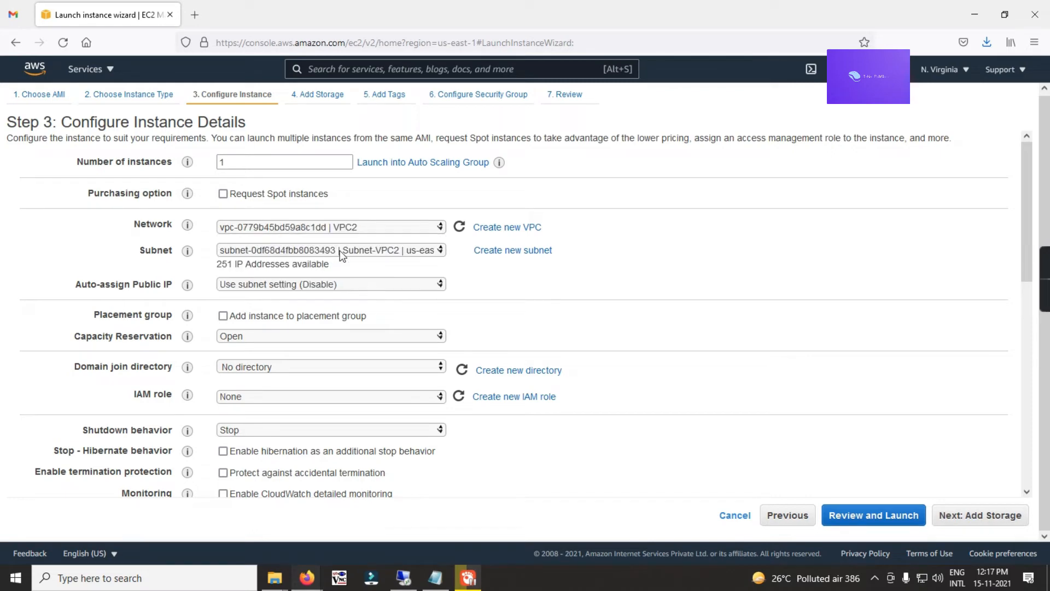
pyautogui.click(342, 252)
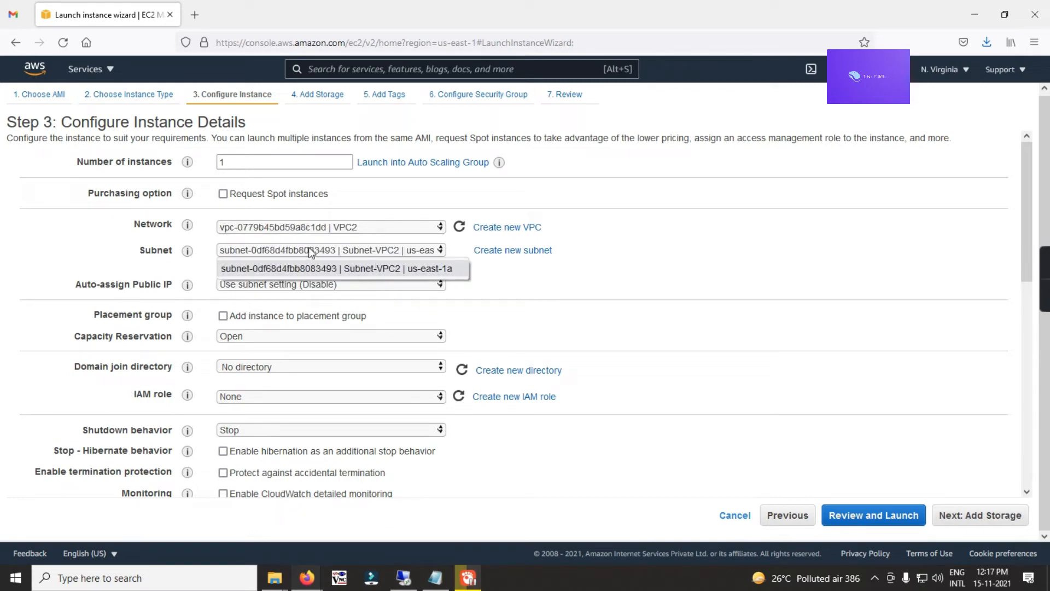
pyautogui.click(323, 268)
pyautogui.click(287, 283)
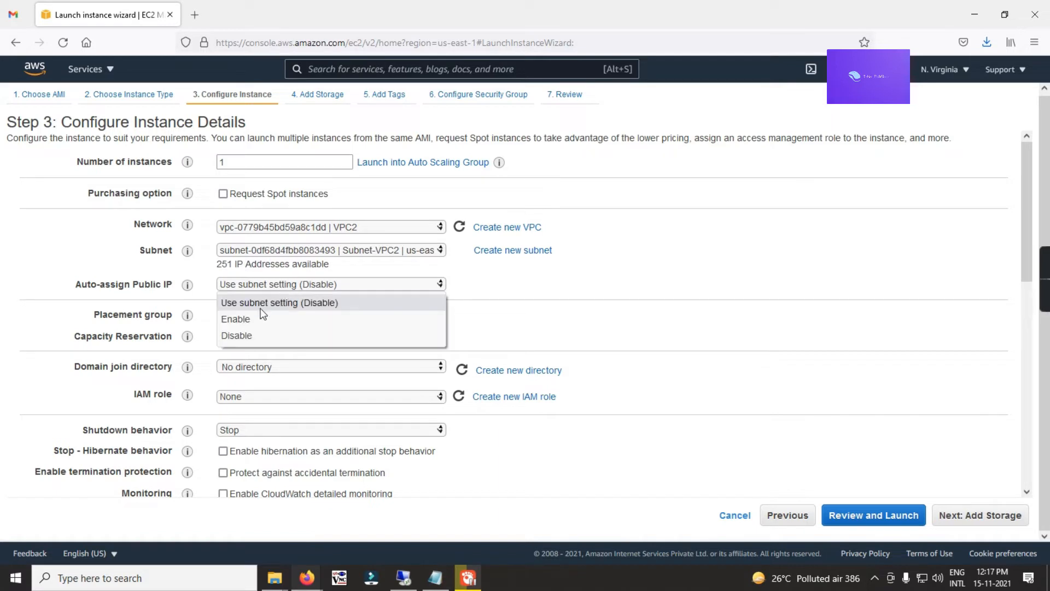
pyautogui.click(243, 318)
pyautogui.scroll(-4, 268, 315)
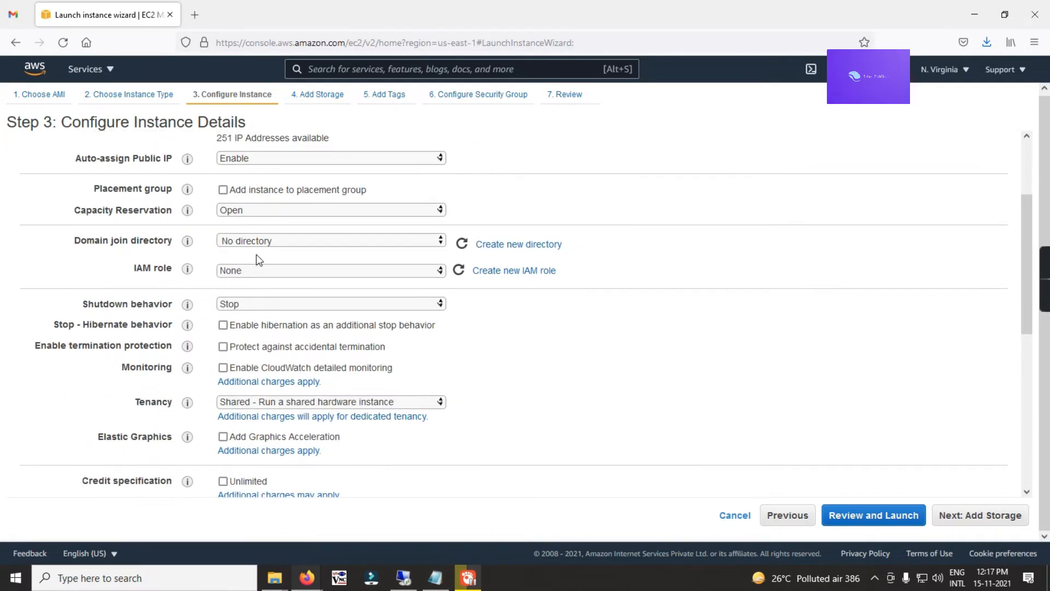
pyautogui.scroll(-2, 280, 252)
pyautogui.scroll(2, 270, 227)
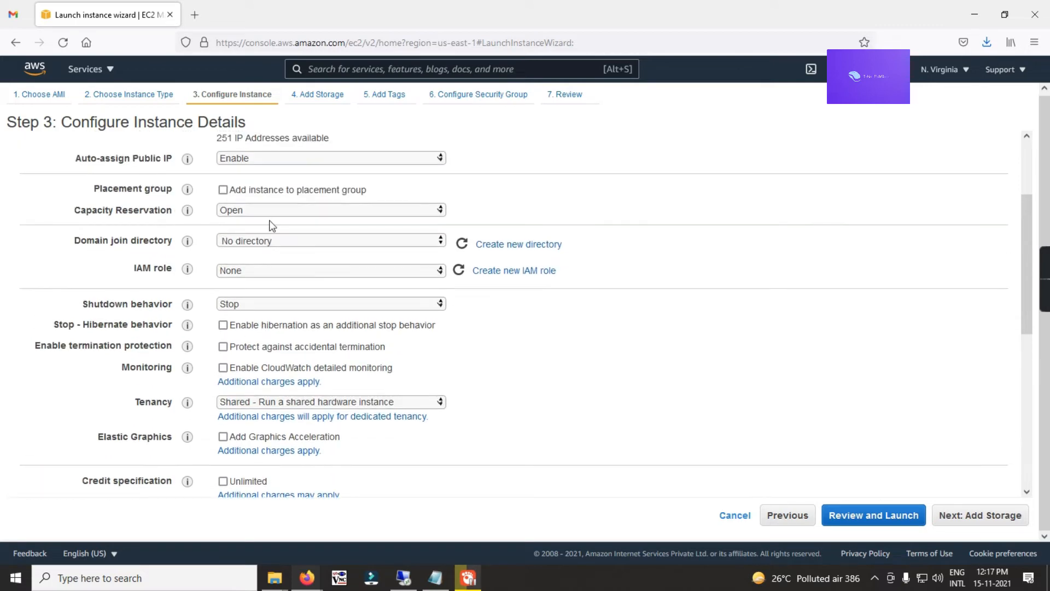
pyautogui.click(968, 522)
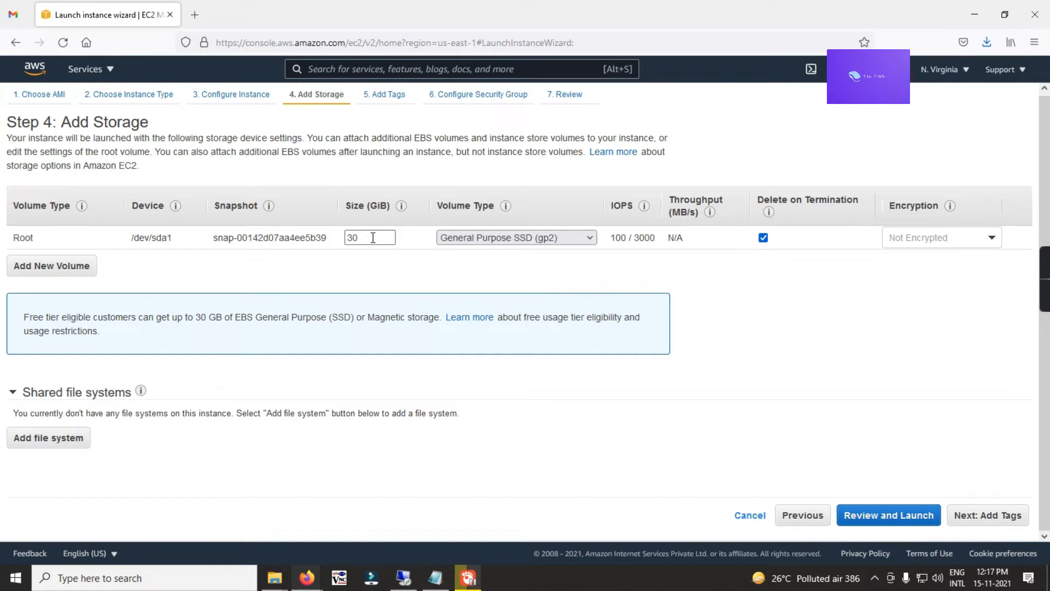
# Step: Keep the default root volume, add a tag with key name and value VPC2-Server, and continue to the security group
pyautogui.click(988, 516)
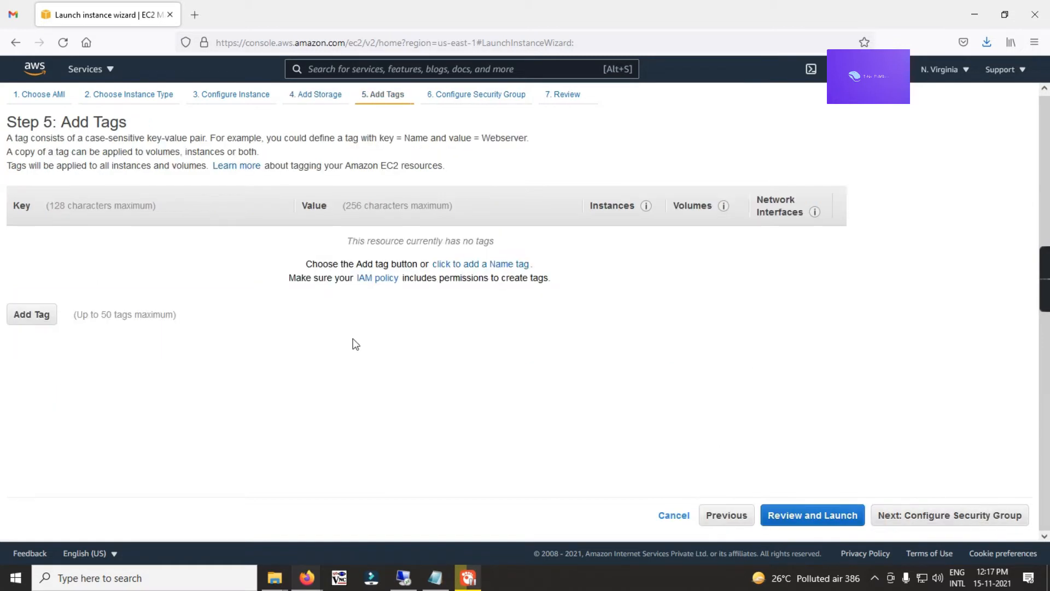
pyautogui.click(43, 314)
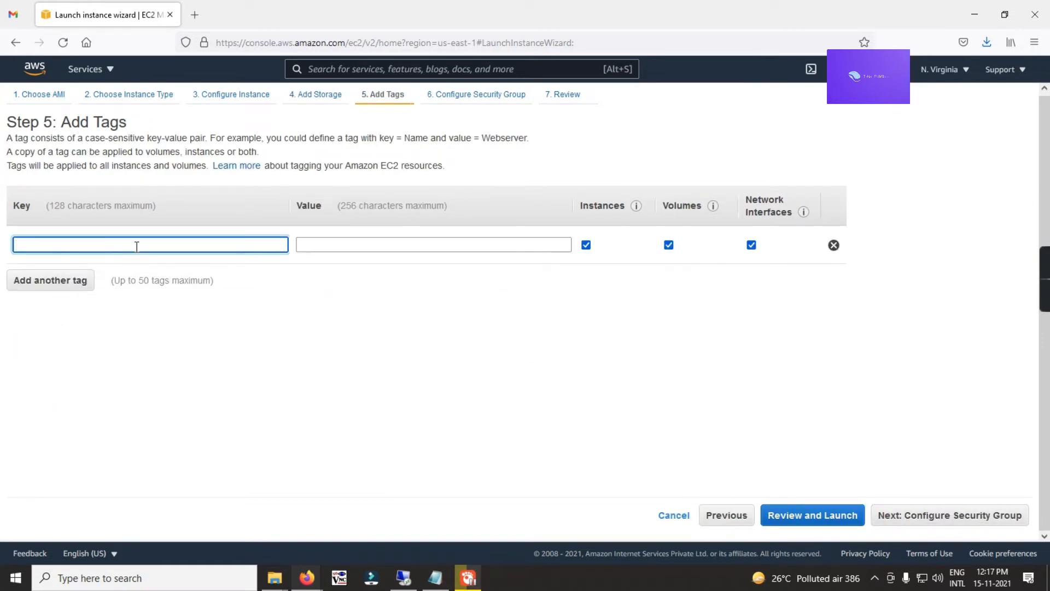
pyautogui.write('name')
pyautogui.press('Tab')
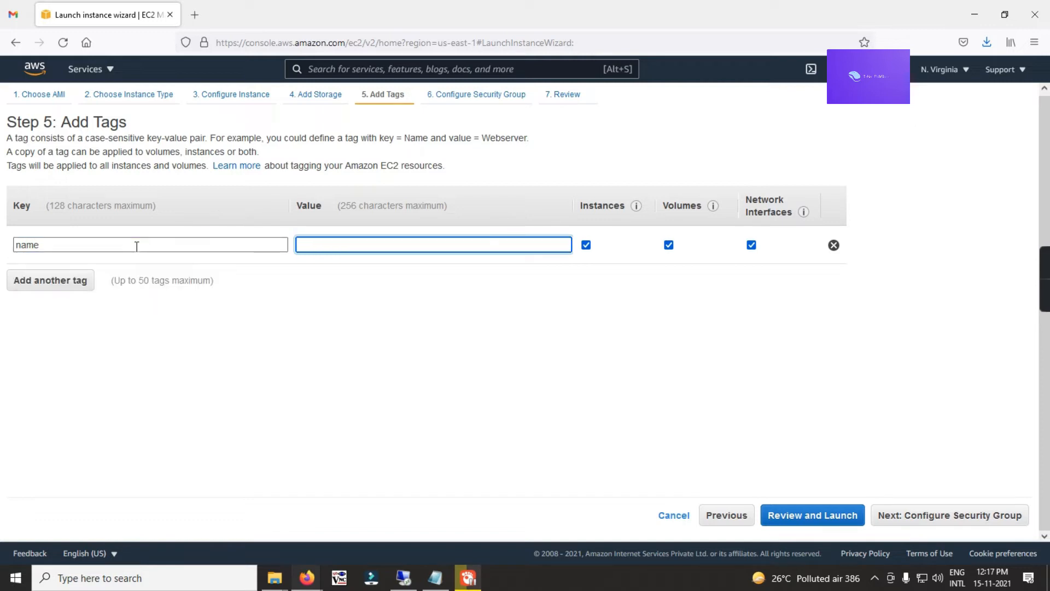
pyautogui.write('VPC2')
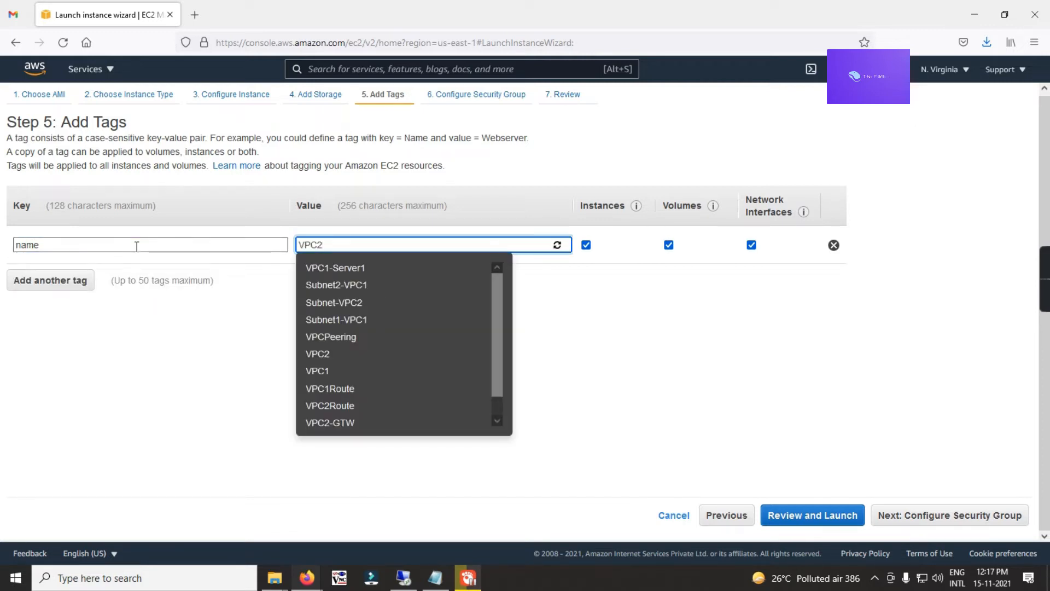
pyautogui.write('-Serve')
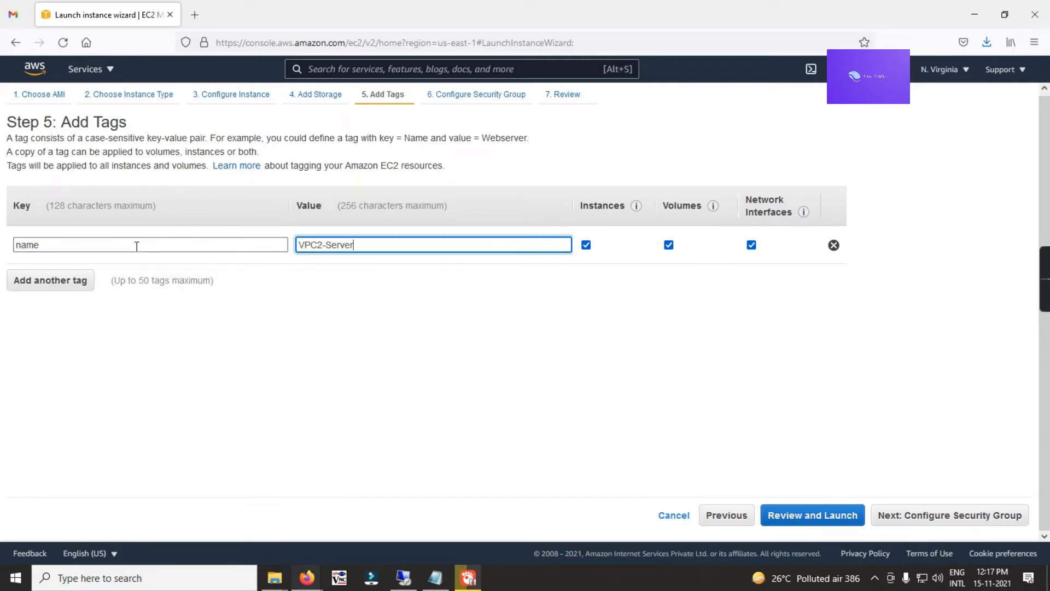
pyautogui.write('r')
pyautogui.click(925, 521)
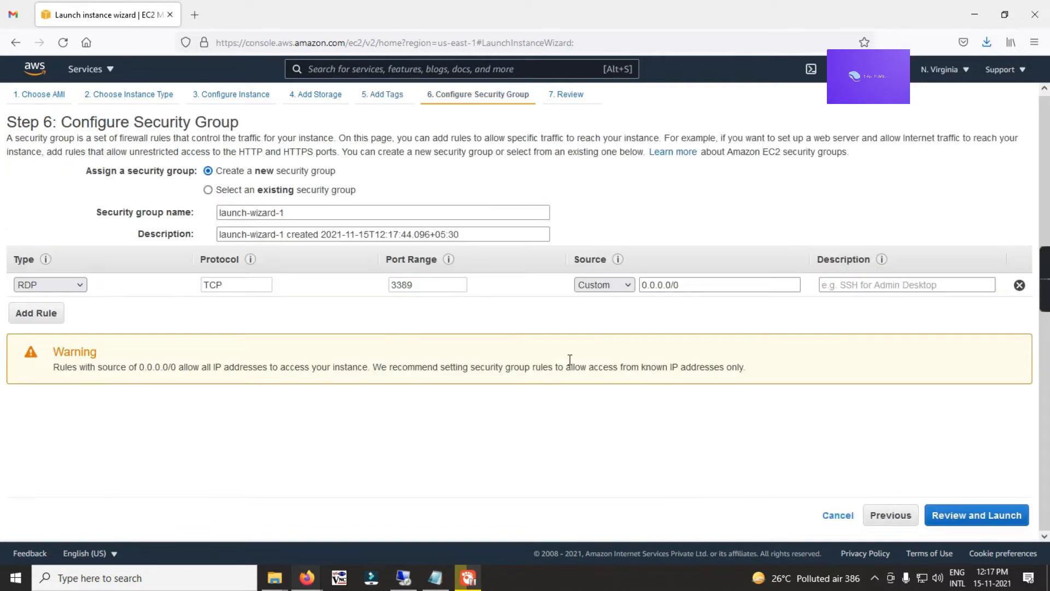
# Step: Check the existing security groups, return to creating a new one, and name it VPC2-SG
pyautogui.click(212, 189)
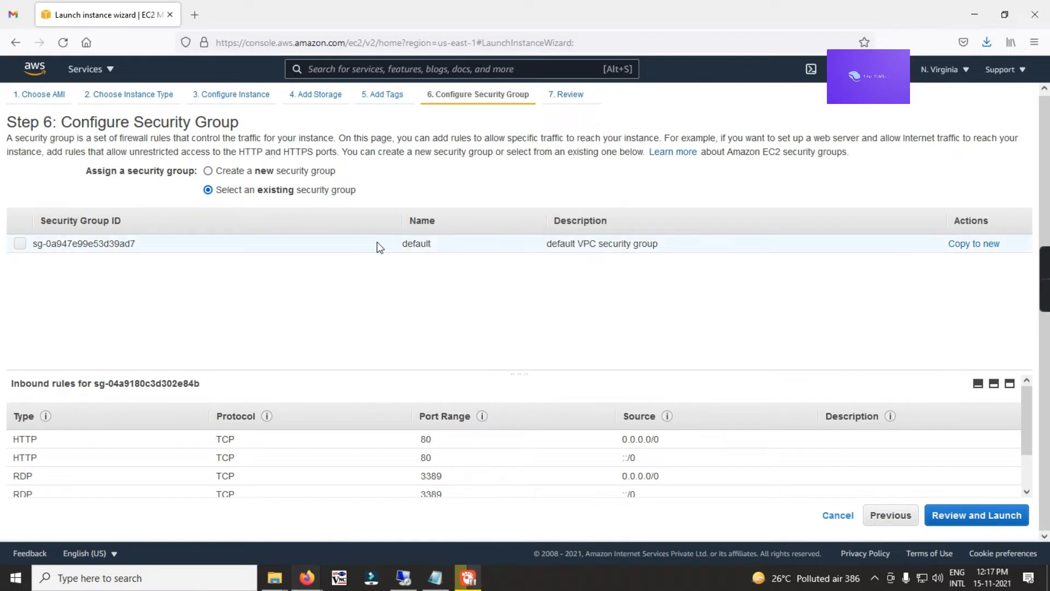
pyautogui.click(210, 171)
pyautogui.moveTo(291, 211); pyautogui.dragTo(179, 208)
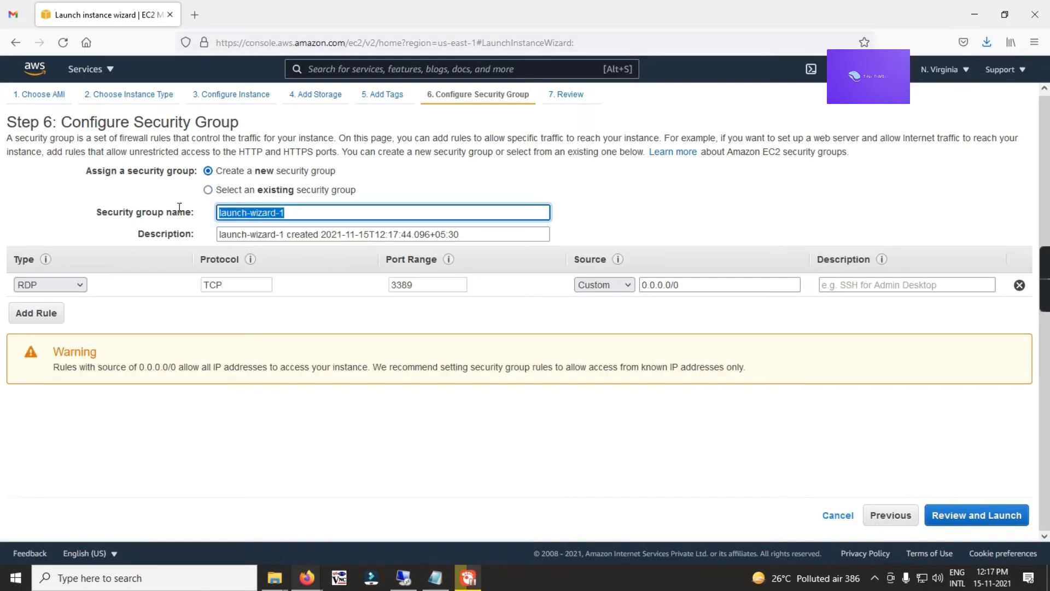
pyautogui.write('VPC2-SG')
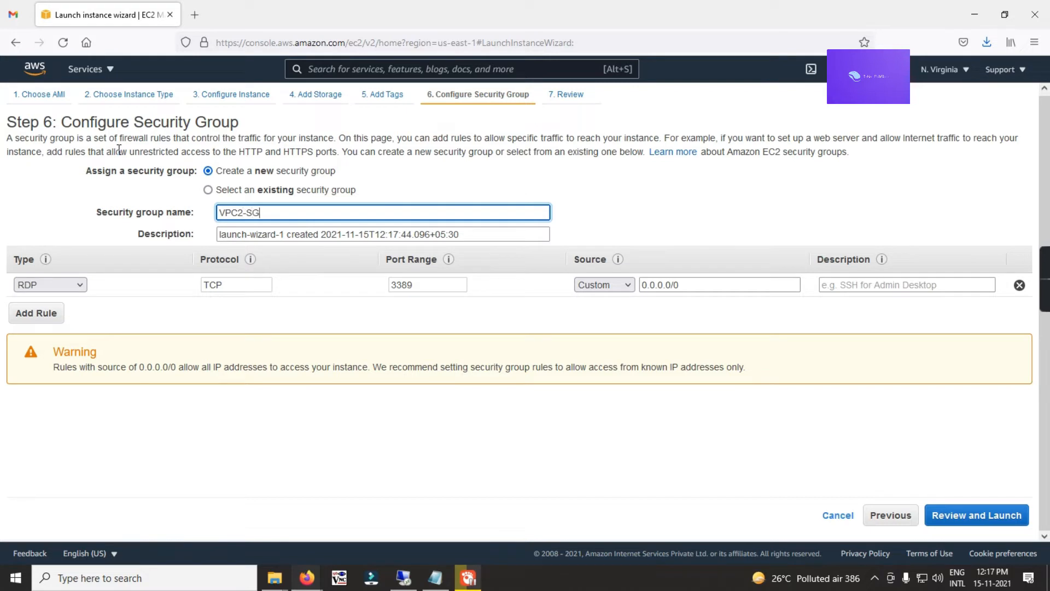
pyautogui.press('Tab')
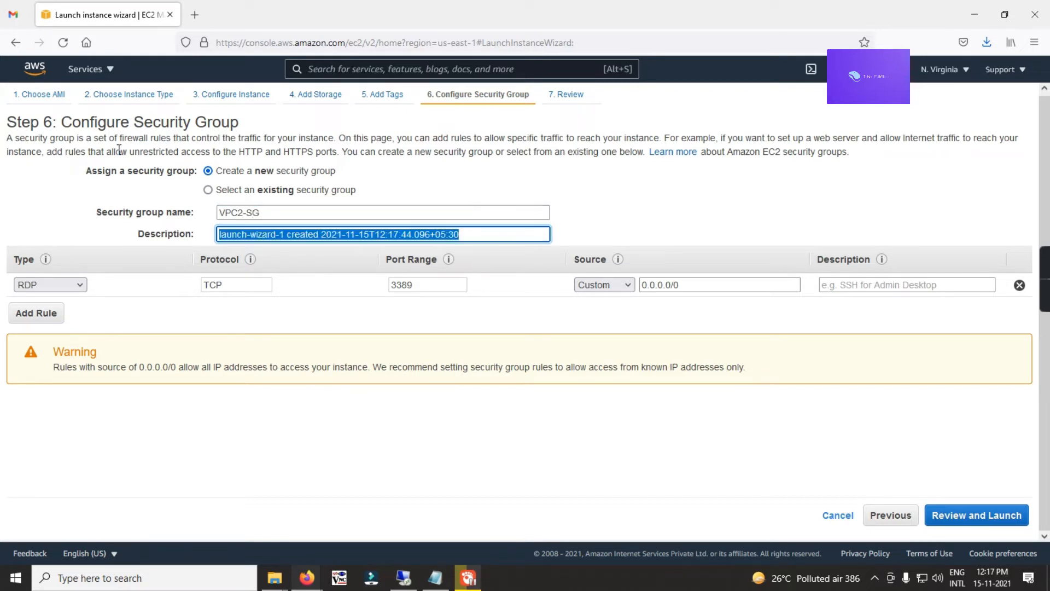
# Step: Describe the security group as "vpc 2 machine load balancer" and add All ICMP - IPv4 and HTTP rules
pyautogui.write('vpc 2 machine load balancer')
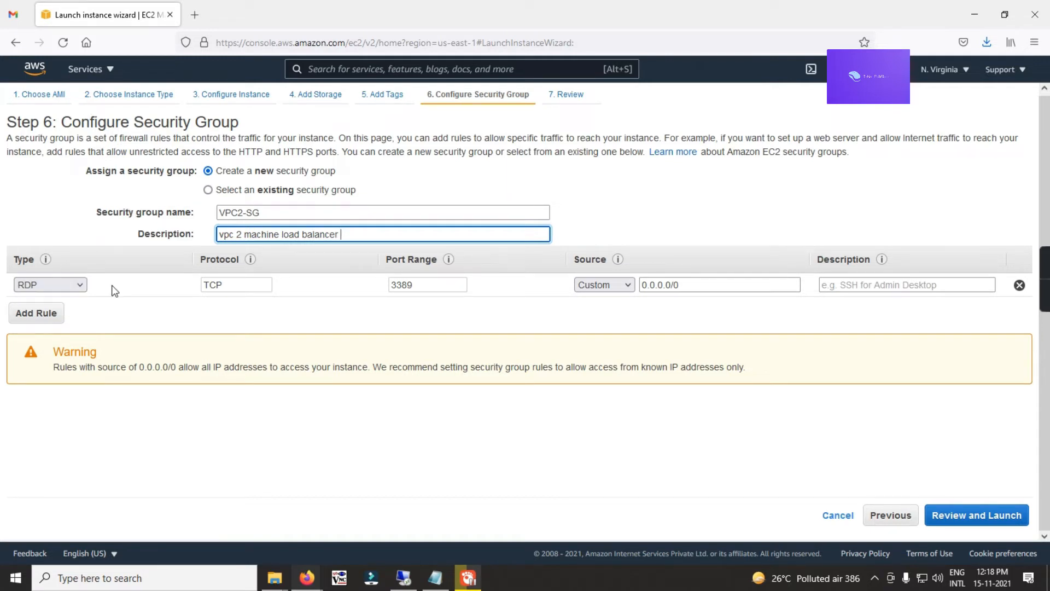
pyautogui.click(39, 312)
pyautogui.click(68, 308)
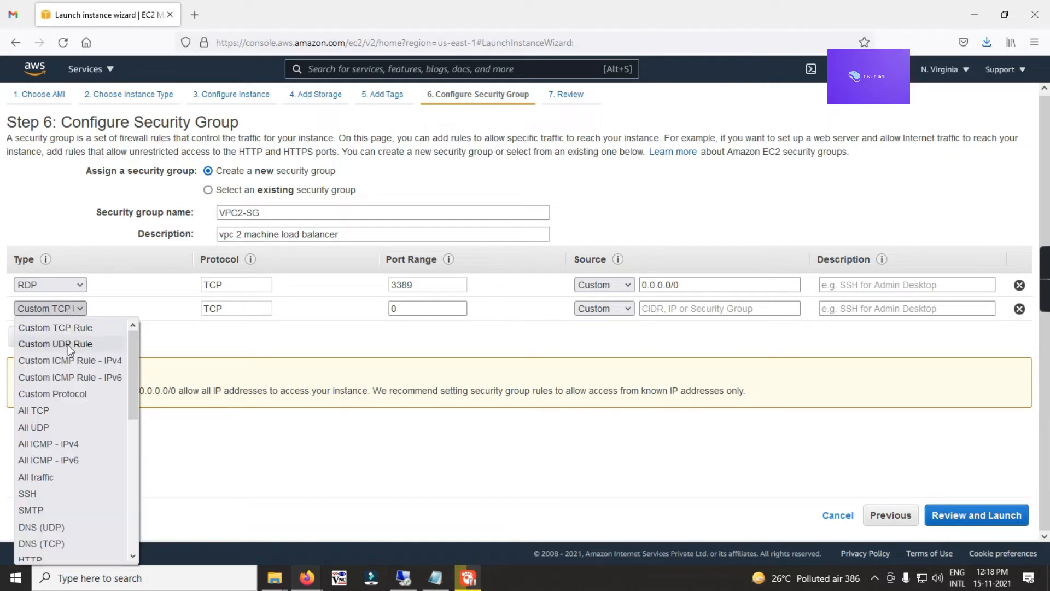
pyautogui.click(70, 444)
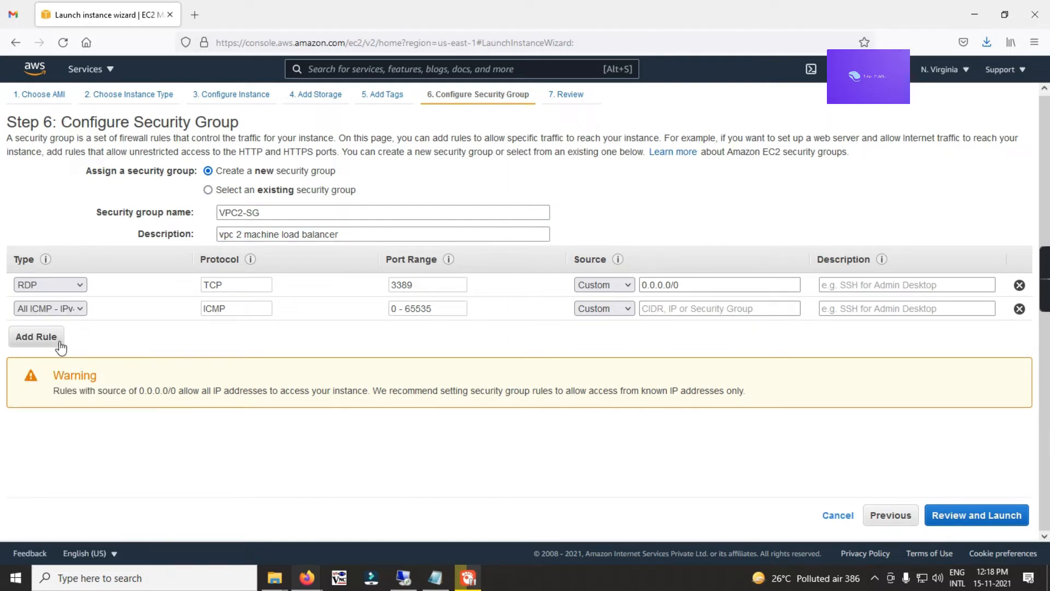
pyautogui.click(28, 342)
pyautogui.click(65, 333)
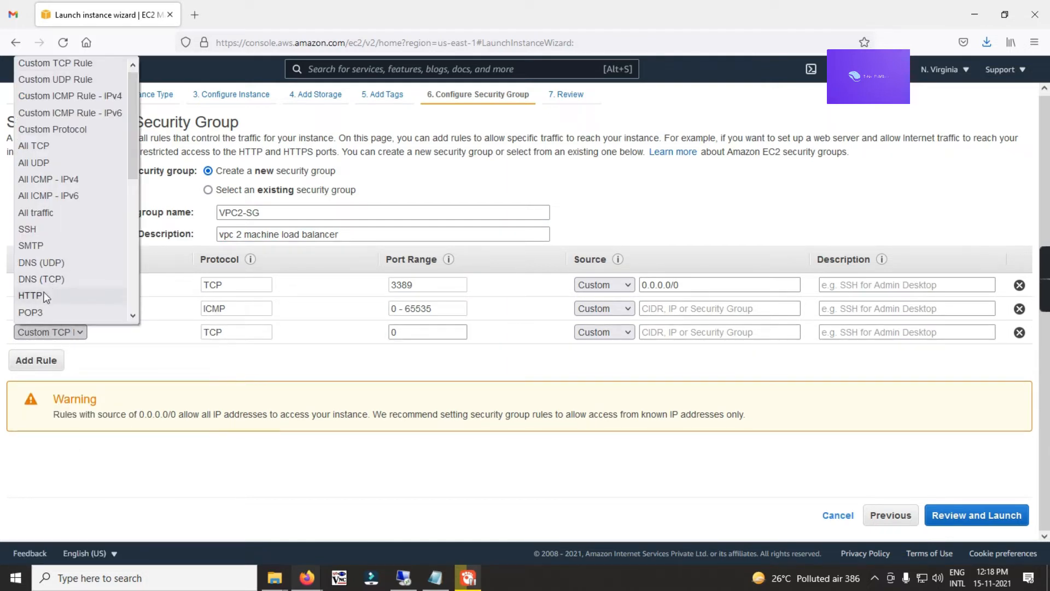
pyautogui.click(30, 300)
# Step: Set the source of the RDP, All ICMP - IPv4 and HTTP rules to Anywhere
pyautogui.click(619, 285)
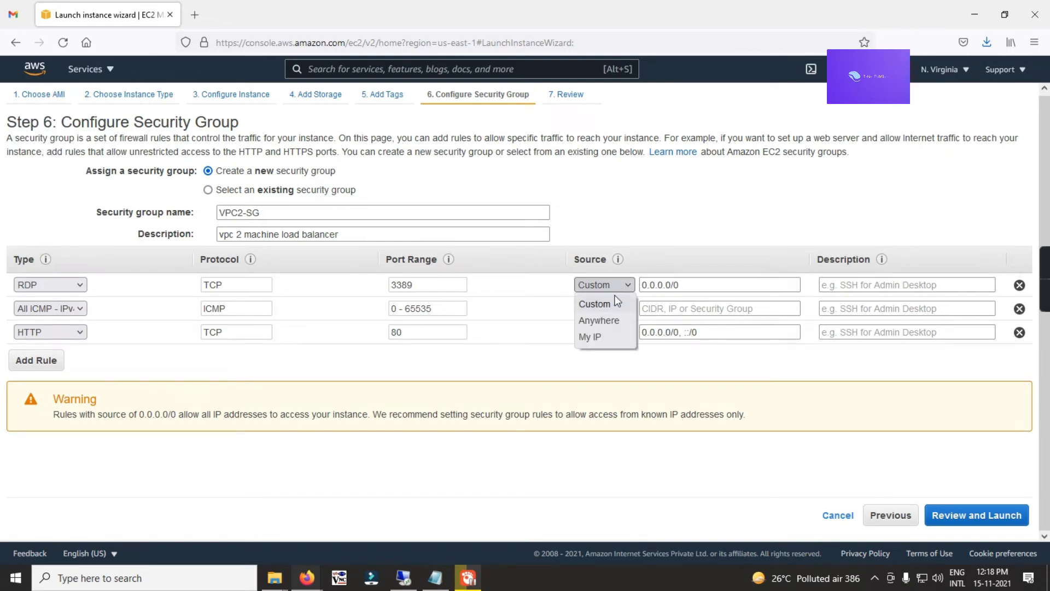
pyautogui.click(616, 318)
pyautogui.click(619, 308)
pyautogui.click(619, 341)
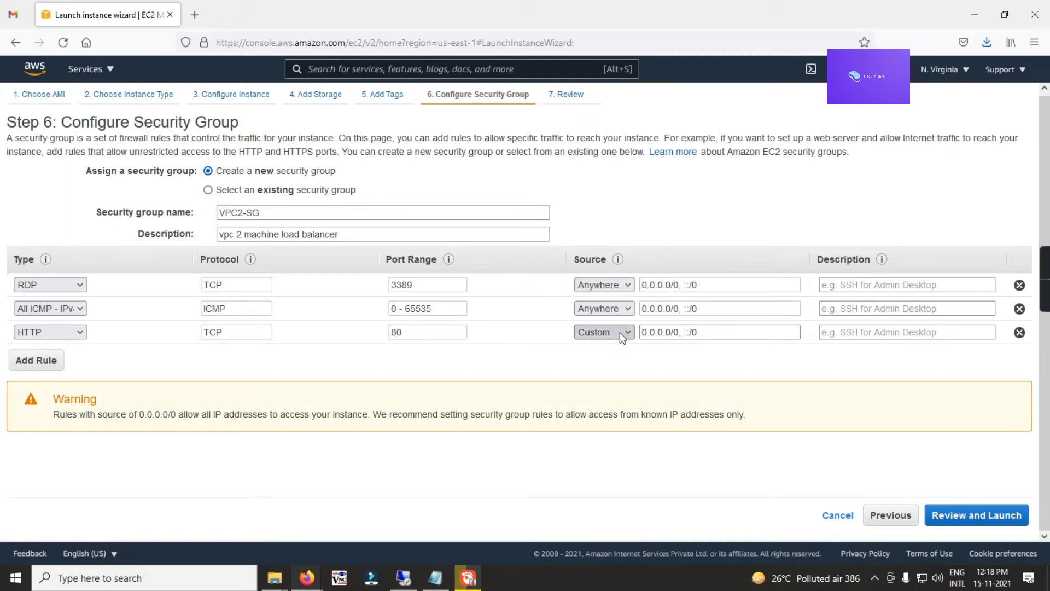
pyautogui.click(620, 333)
pyautogui.click(612, 363)
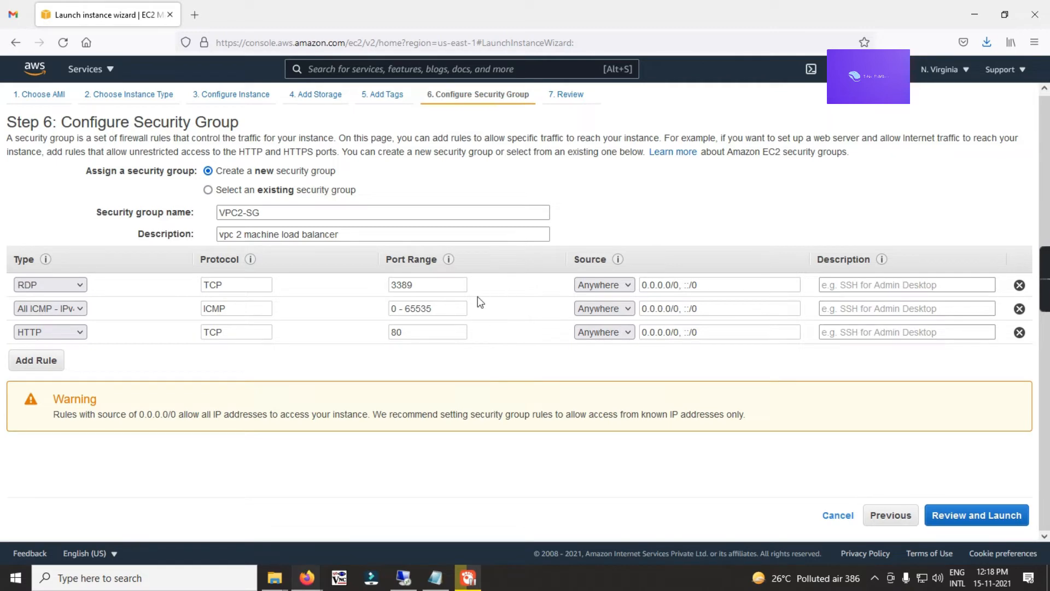
# Step: Launch the instance with the existing Loadkey key pair, acknowledging private key access, and view the list of instances
pyautogui.click(982, 523)
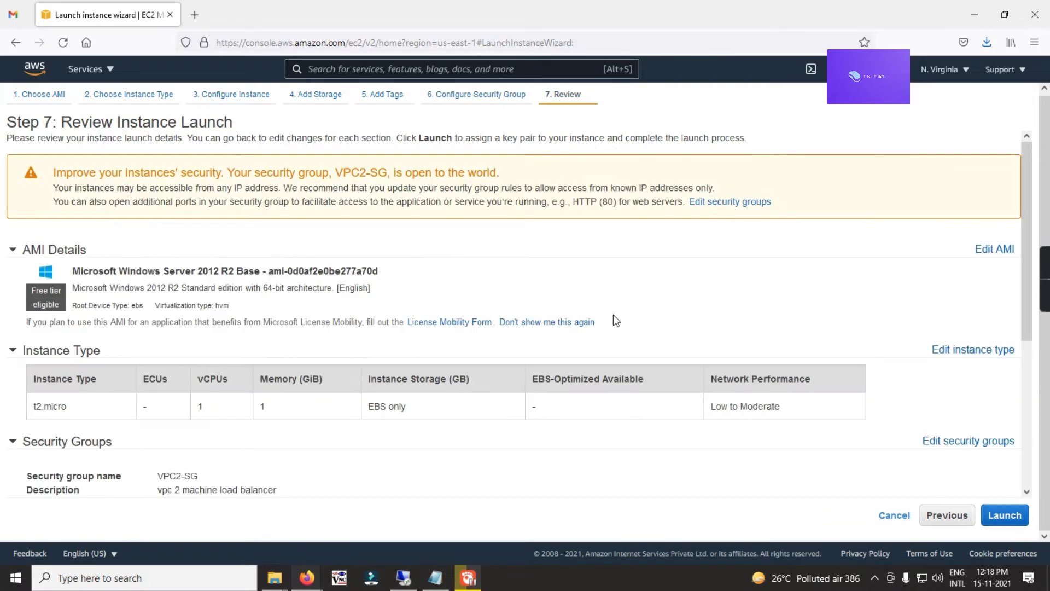
pyautogui.click(1004, 515)
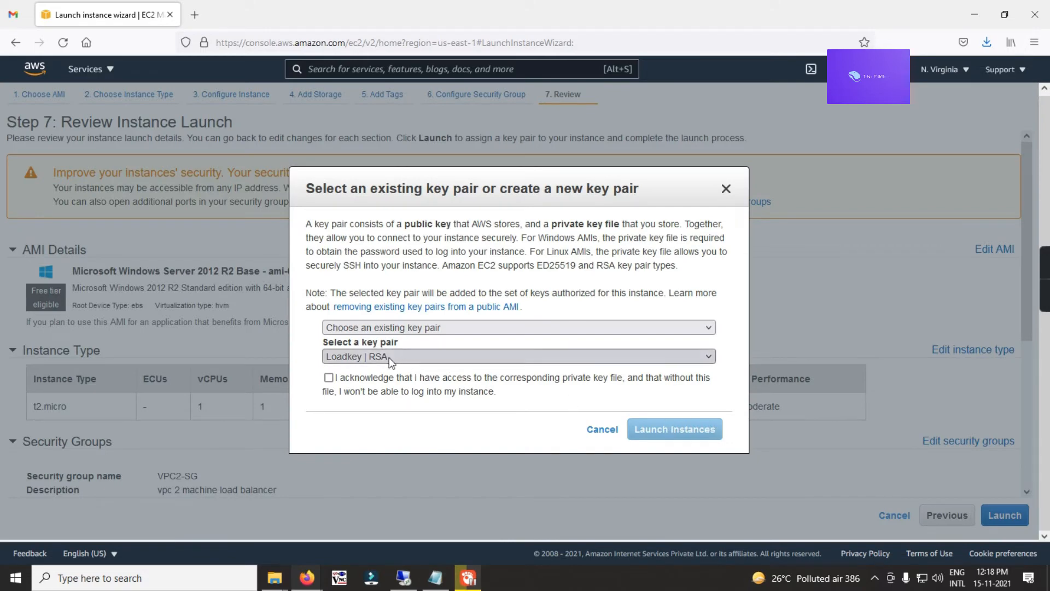
pyautogui.click(328, 377)
pyautogui.click(633, 430)
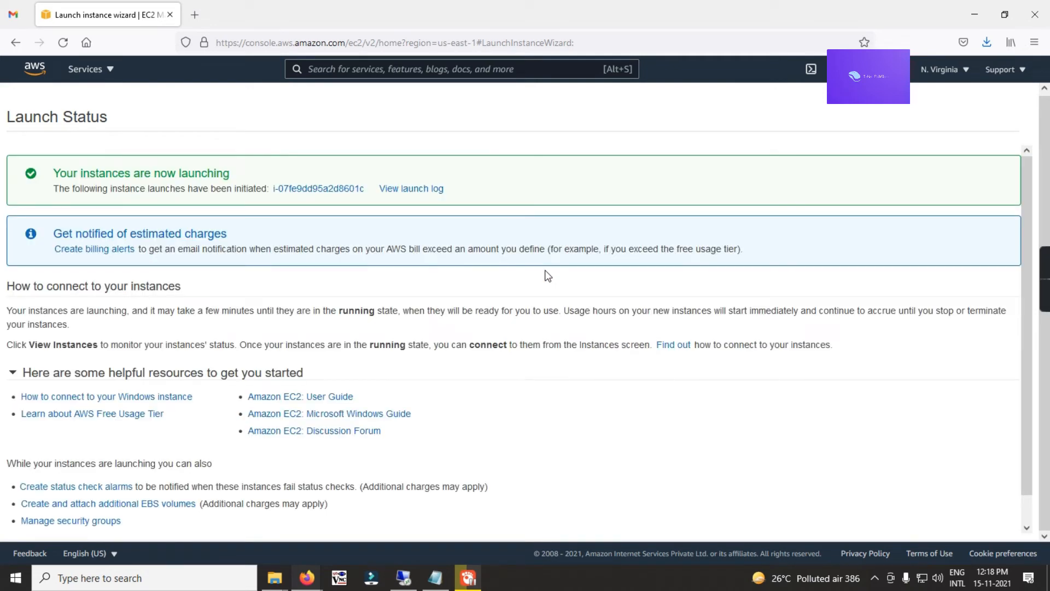
pyautogui.scroll(-1, 924, 508)
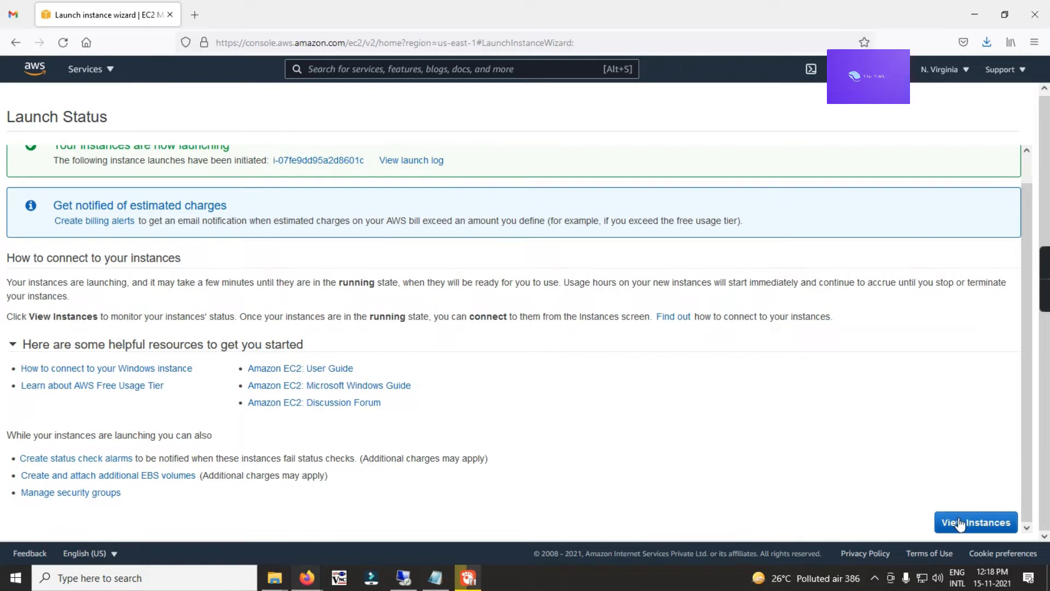
pyautogui.click(958, 520)
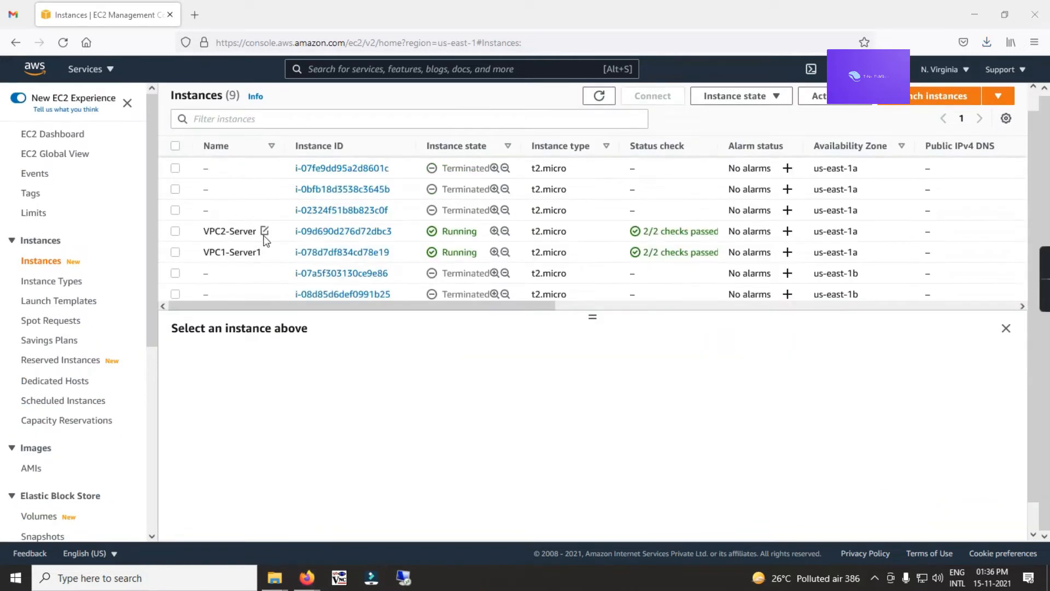
# Step: Open a blank Notepad document for noting the servers' private IP addresses
pyautogui.scroll(-1, 267, 241)
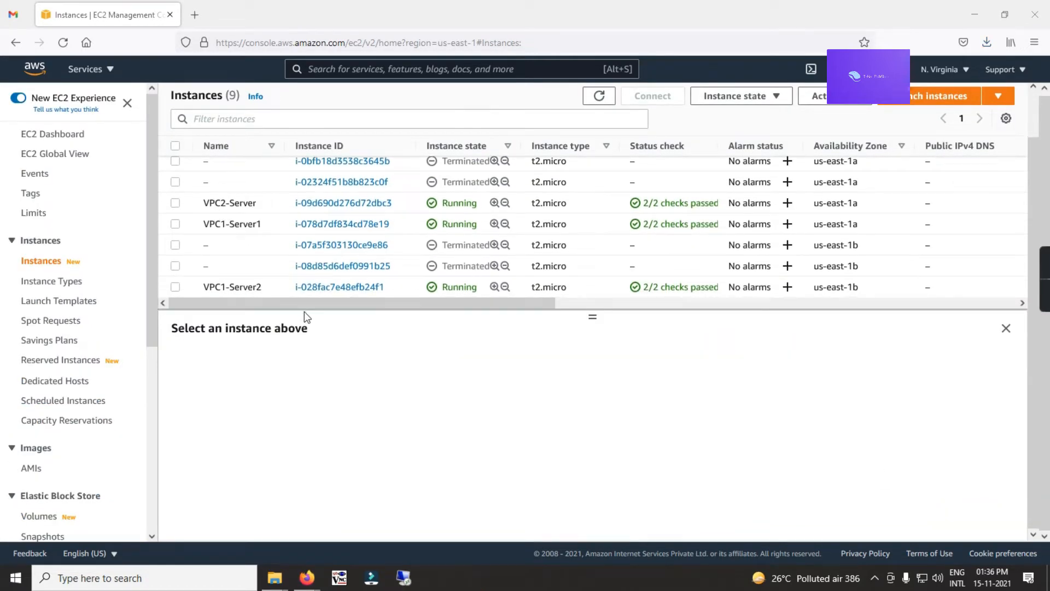
pyautogui.press('super')
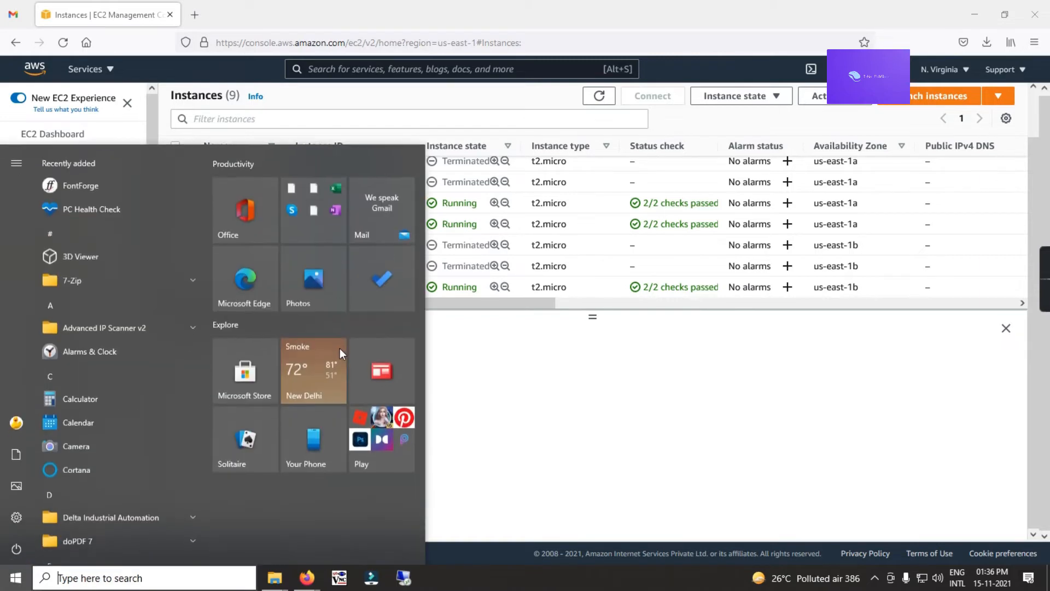
pyautogui.press('super+r')
pyautogui.write('note')
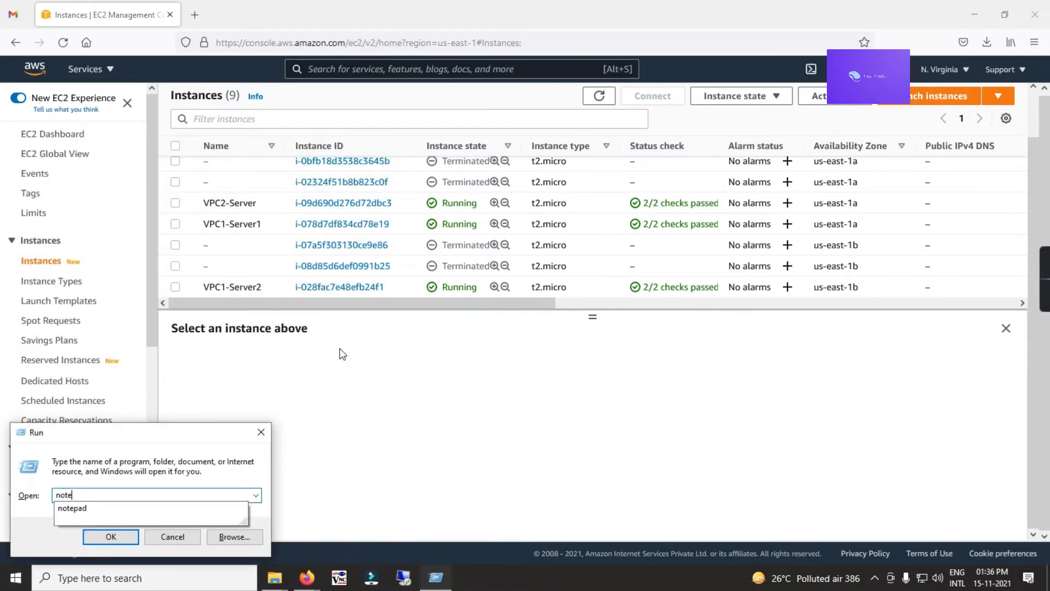
pyautogui.write('pad')
pyautogui.press('Return')
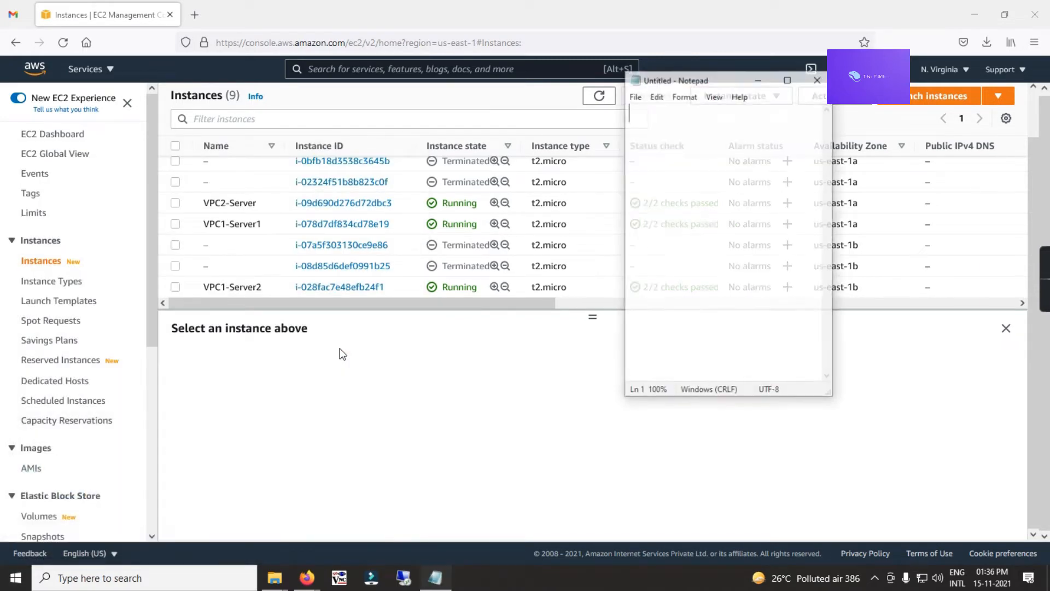
# Step: Copy VPC2-Server's private IPv4 address into Notepad under the label "vpc2-server", giving 192.168.1.197
pyautogui.click(216, 203)
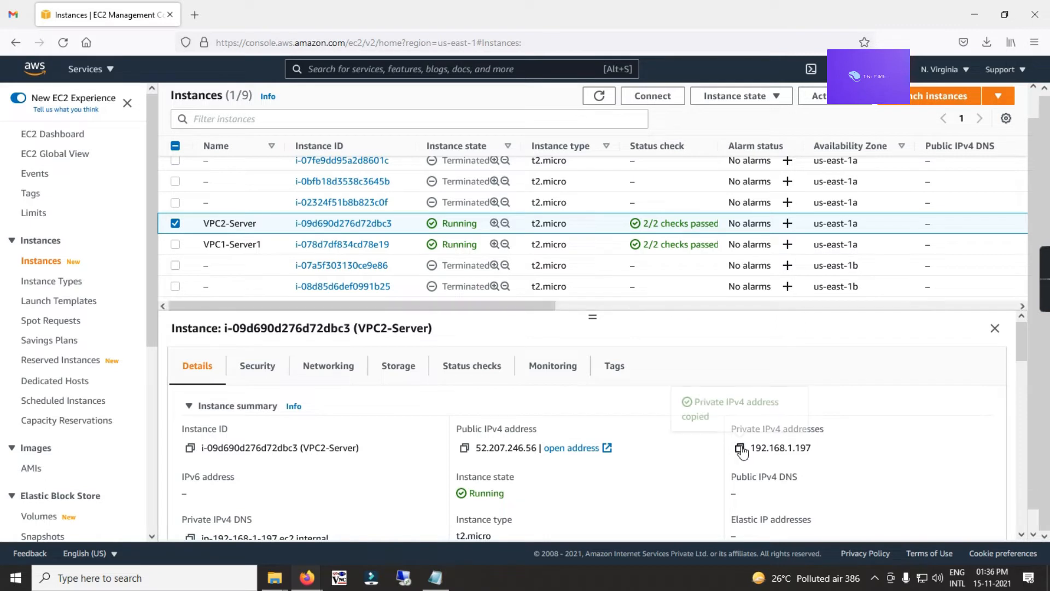
pyautogui.click(740, 448)
pyautogui.click(436, 578)
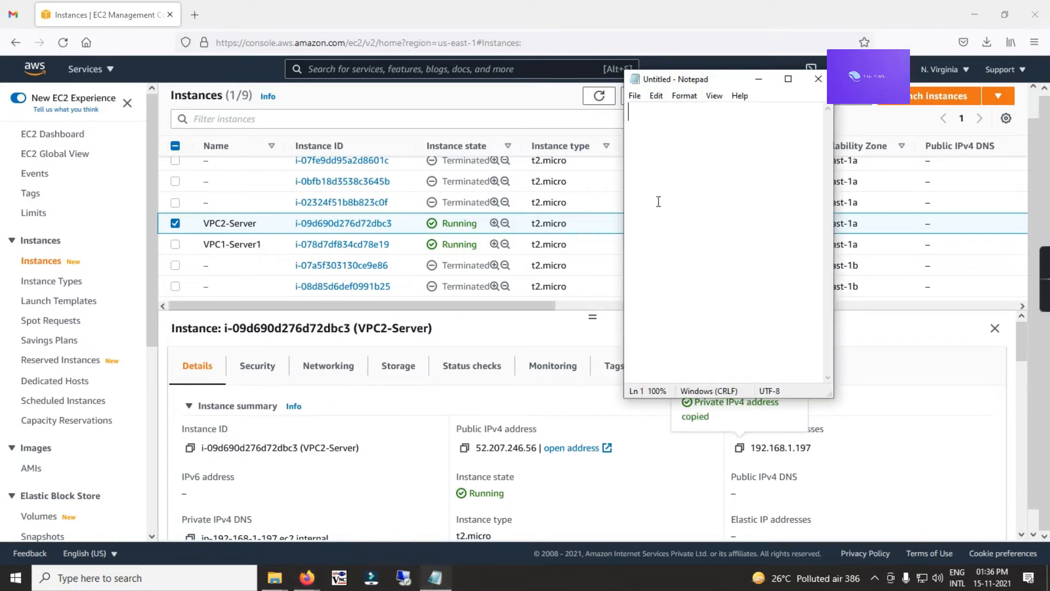
pyautogui.write('vpc2-')
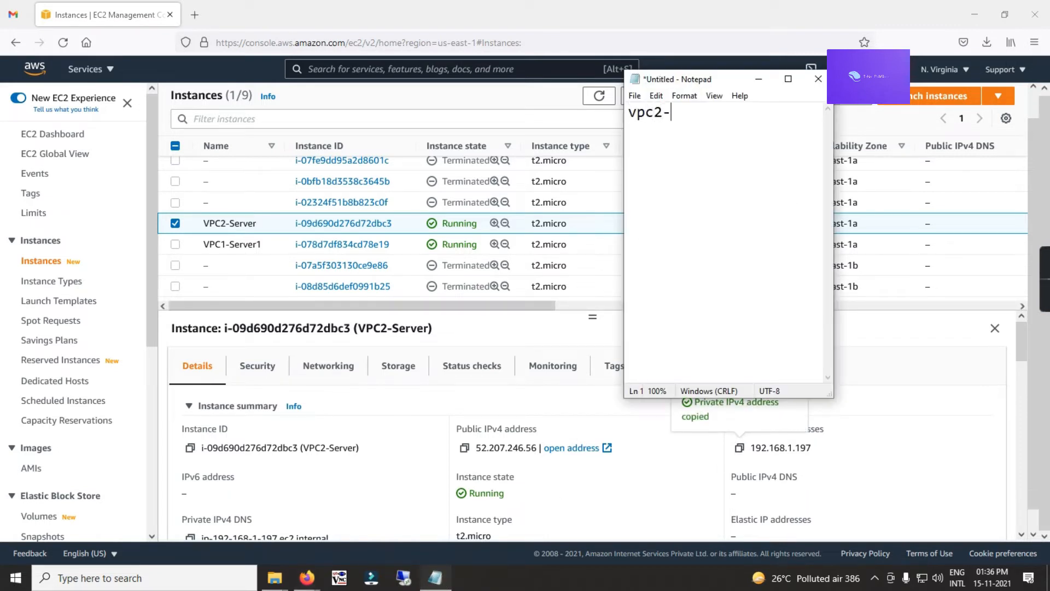
pyautogui.write('server')
pyautogui.press('Return')
pyautogui.hotkey('ctrl', 'v')
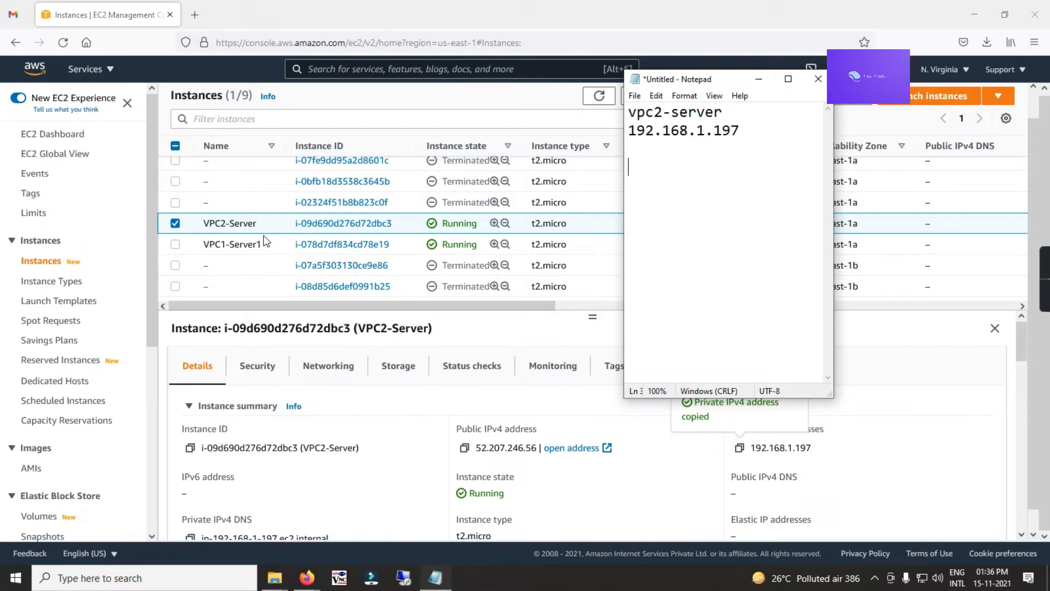
# Step: Copy VPC1-Server1's private IPv4 address, 10.0.0.132, into the Notepad note under the label "vpc1-server1"
pyautogui.click(175, 224)
pyautogui.click(175, 225)
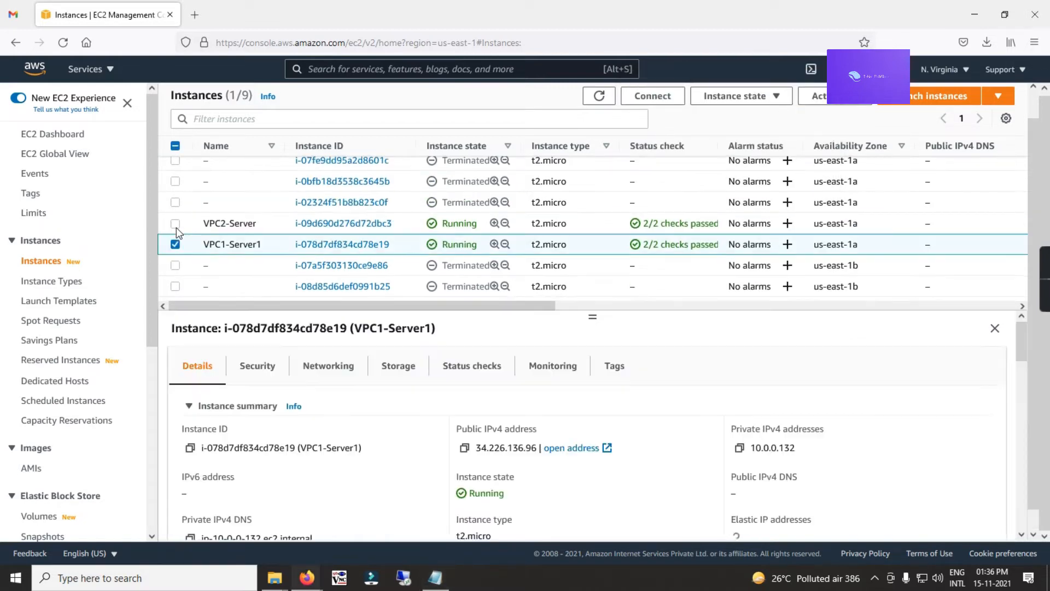
pyautogui.click(739, 447)
pyautogui.click(436, 578)
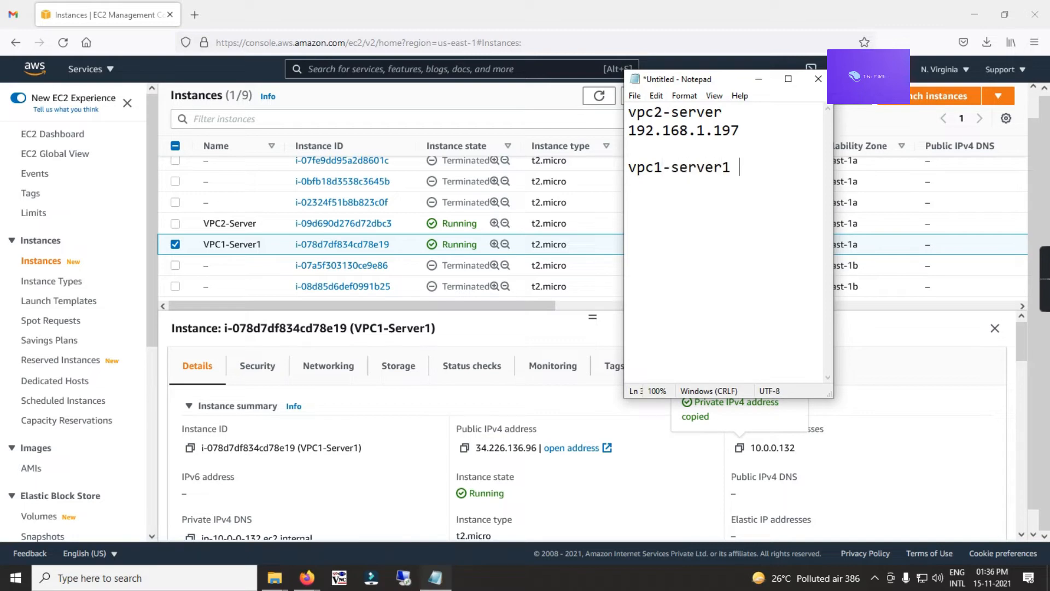
pyautogui.press('Return')
pyautogui.hotkey('ctrl', 'v')
pyautogui.hotkey('alt', 'Tab')
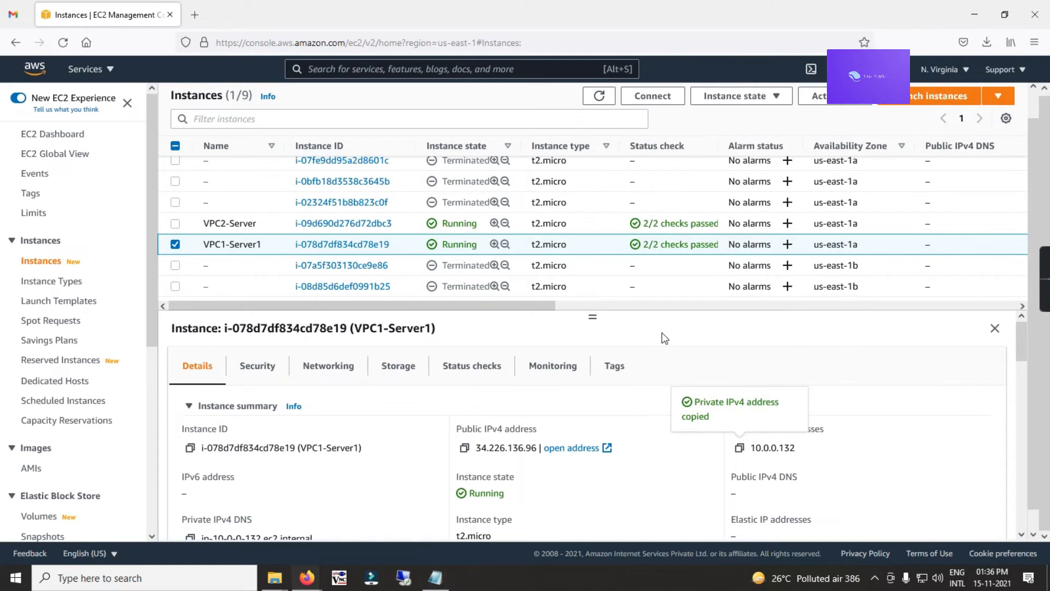
# Step: Add VPC1-Server2's private IPv4 address, 10.0.1.73, to the Notepad note under the label "vpc1-server2", and minimize the note
pyautogui.scroll(-1, 164, 238)
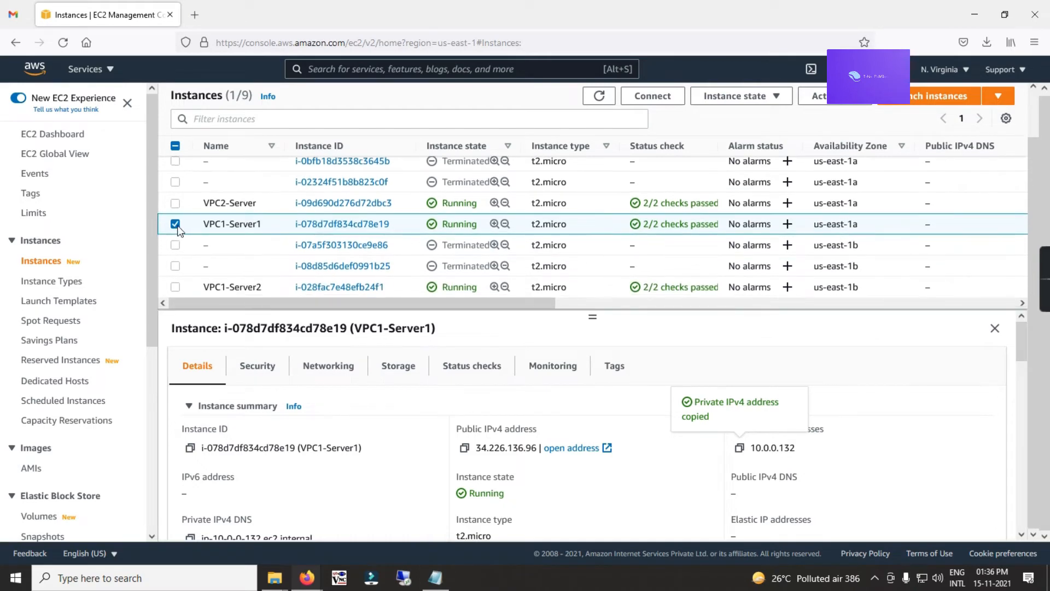
pyautogui.click(175, 225)
pyautogui.click(175, 287)
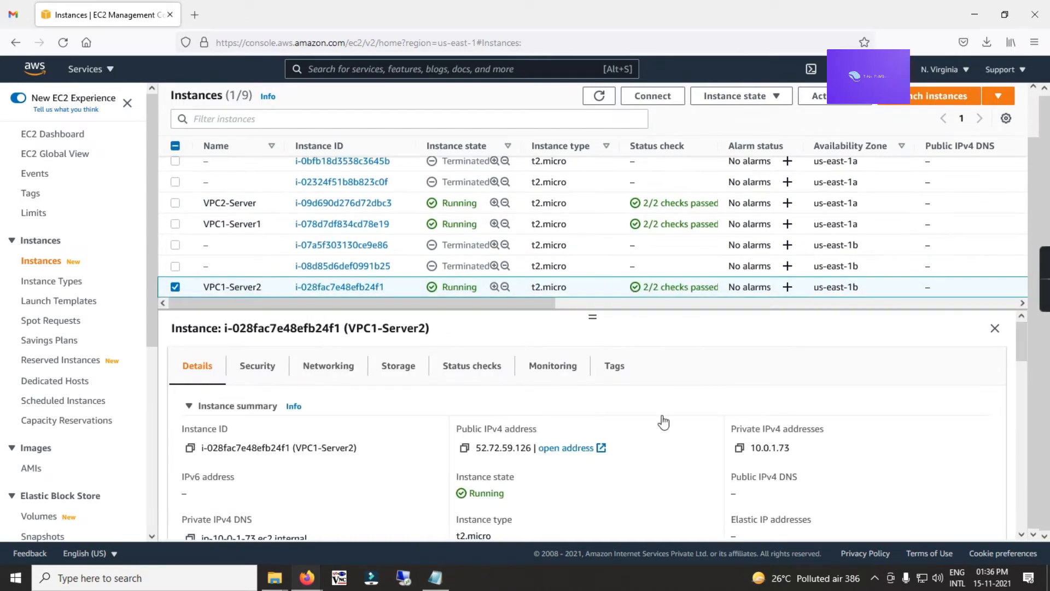
pyautogui.click(739, 447)
pyautogui.hotkey('alt', 'Tab')
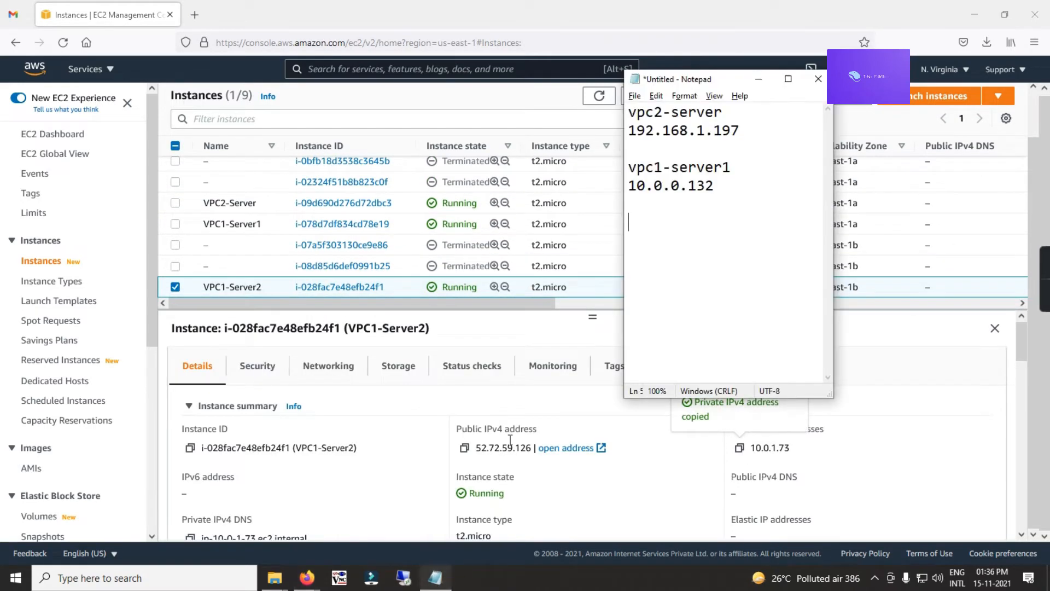
pyautogui.press('Return')
pyautogui.press('Return')
pyautogui.write('vpc1-server2')
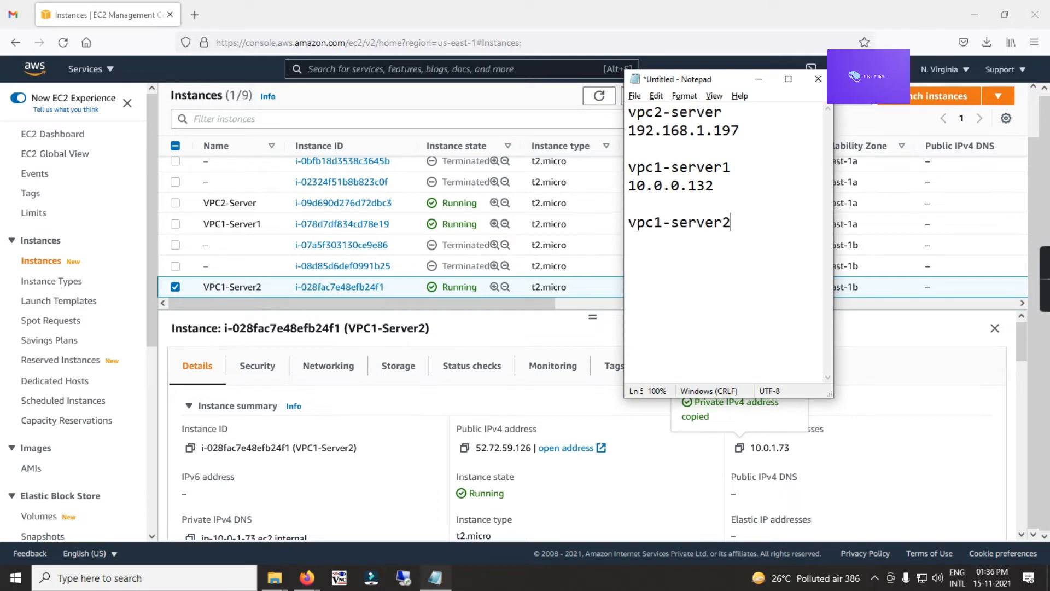
pyautogui.hotkey('ctrl', 'v')
pyautogui.press('Return')
pyautogui.click(759, 81)
# Step: Download the remote desktop file for connecting to VPC2-Server and save it as VPC2-Server.rdp in the putty folder
pyautogui.click(171, 289)
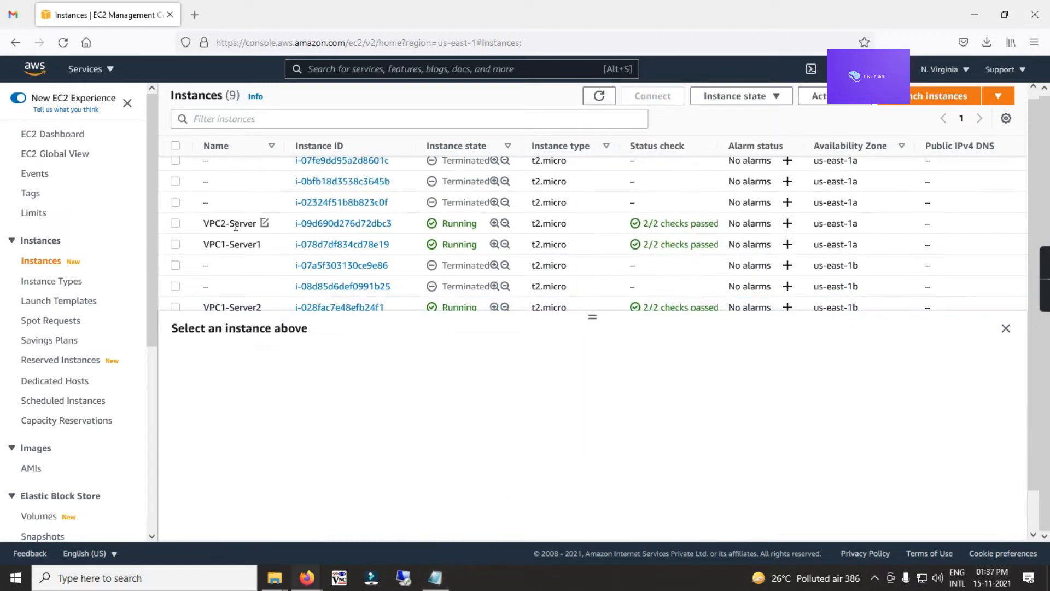
pyautogui.click(176, 223)
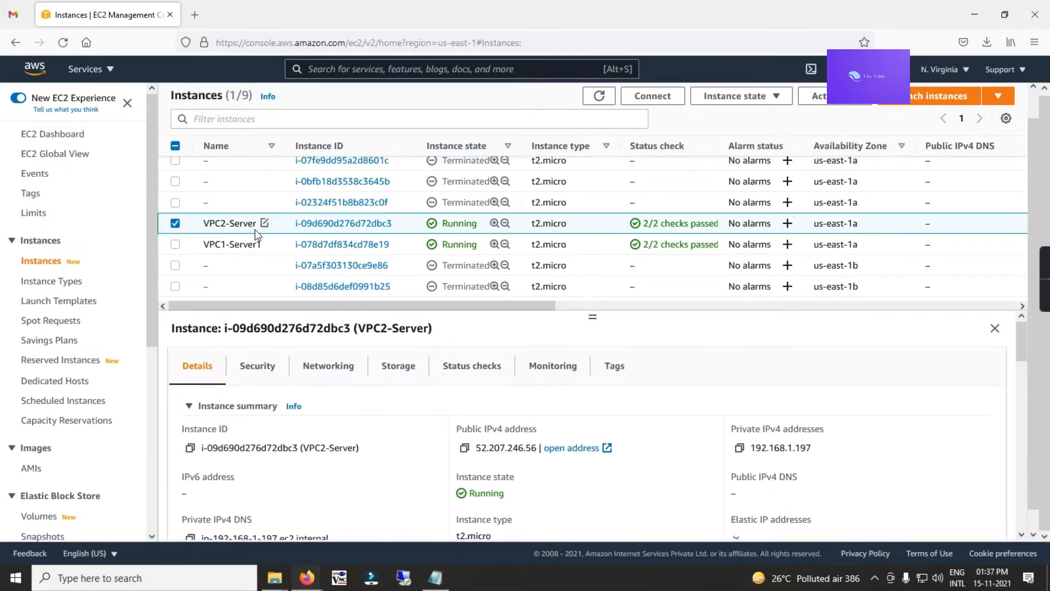
pyautogui.click(663, 98)
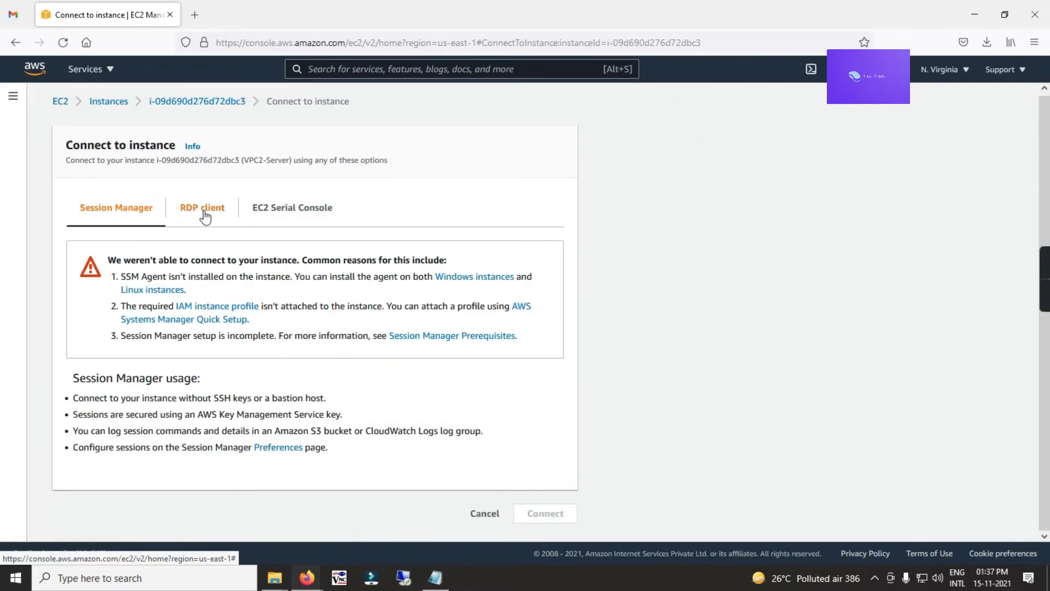
pyautogui.click(204, 214)
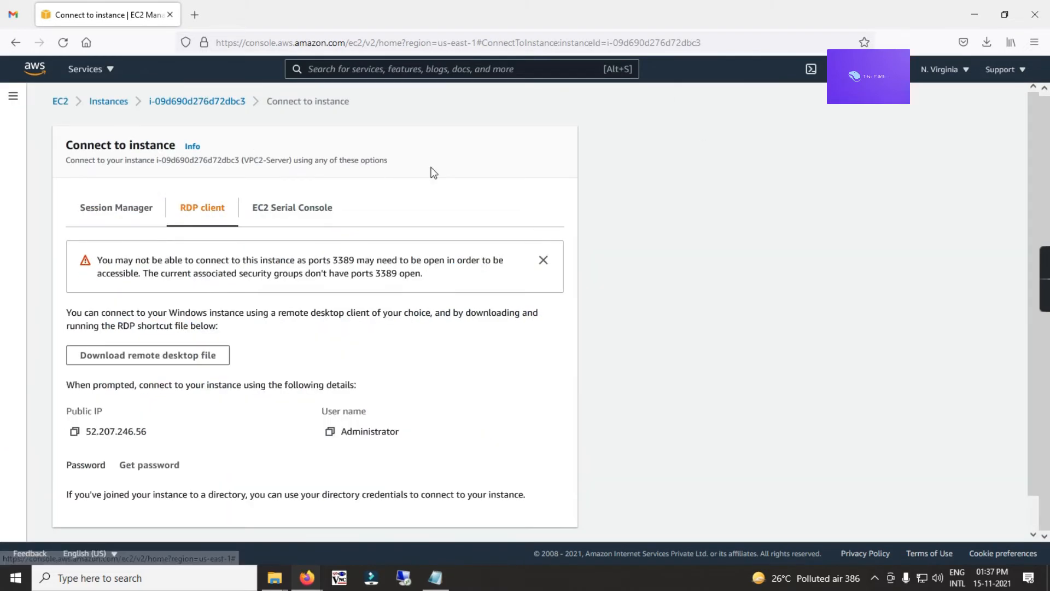
pyautogui.click(169, 356)
pyautogui.click(487, 323)
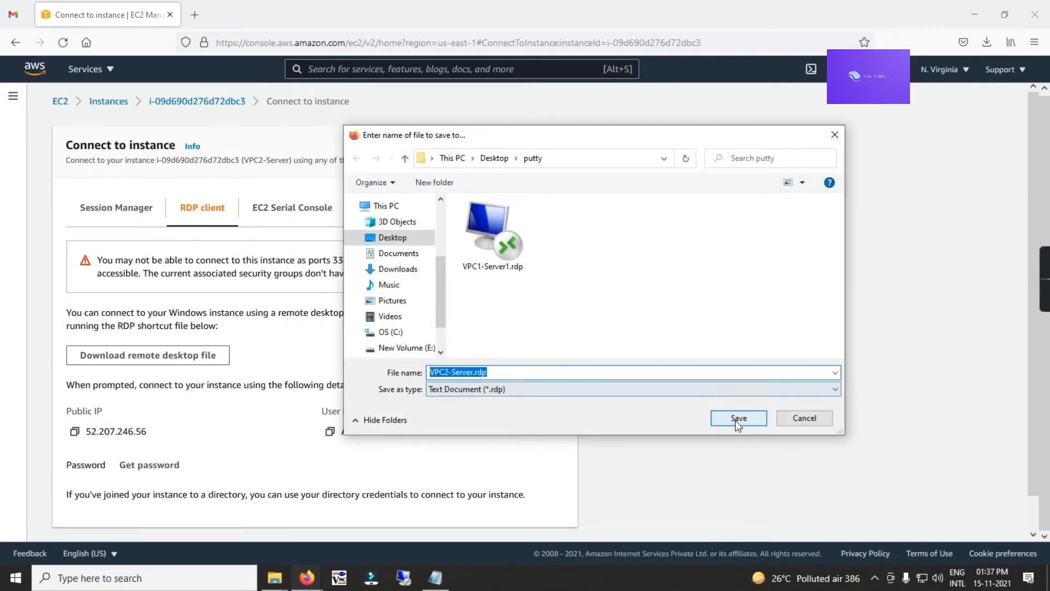
pyautogui.click(738, 418)
# Step: Start retrieving VPC2-Server's Windows password and load the key pair file Loadkey.pem for decrypting it
pyautogui.scroll(-1, 187, 422)
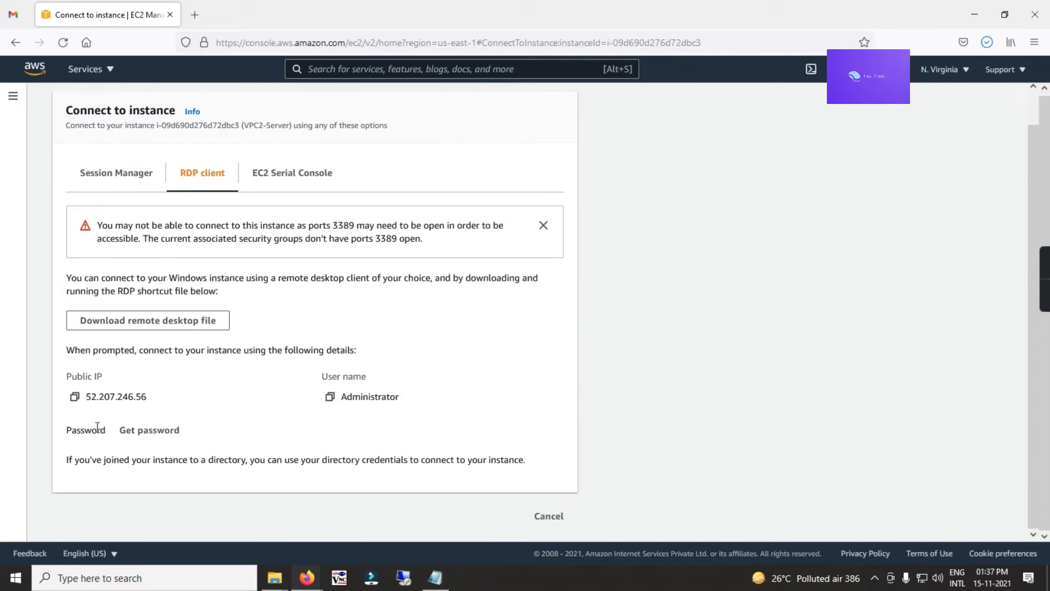
pyautogui.click(146, 430)
pyautogui.click(93, 325)
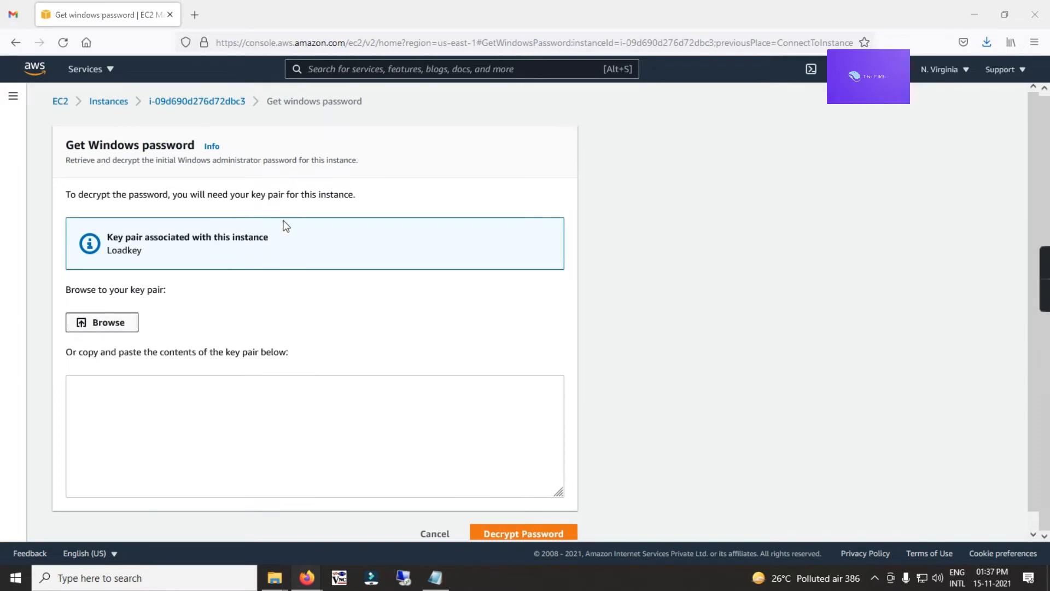
pyautogui.click(491, 263)
pyautogui.click(736, 417)
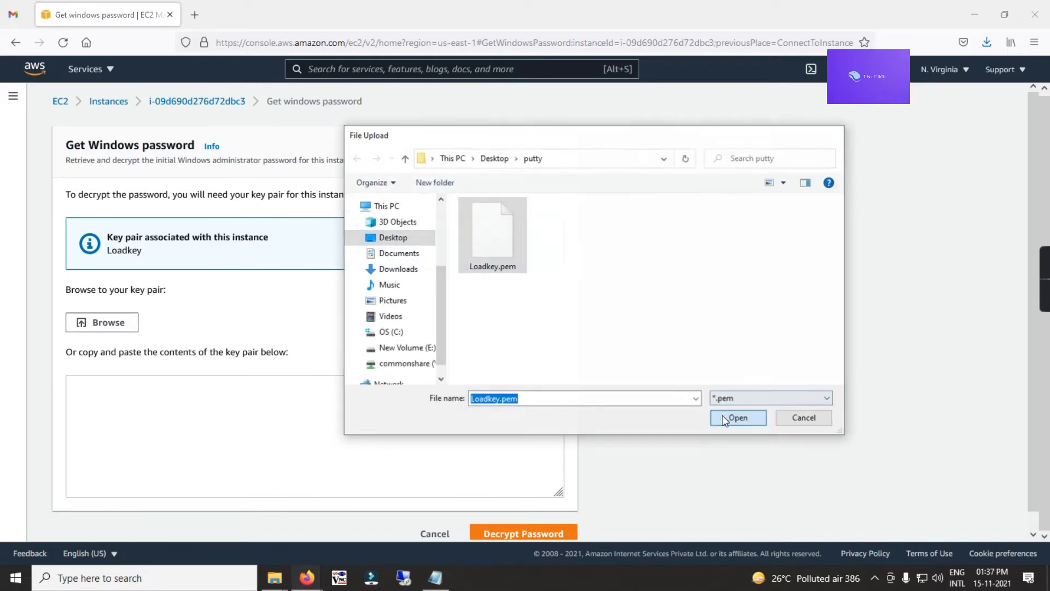
# Step: Decrypt VPC2-Server's Windows password with the loaded key pair and copy the decrypted password
pyautogui.scroll(-2, 591, 350)
pyautogui.click(529, 516)
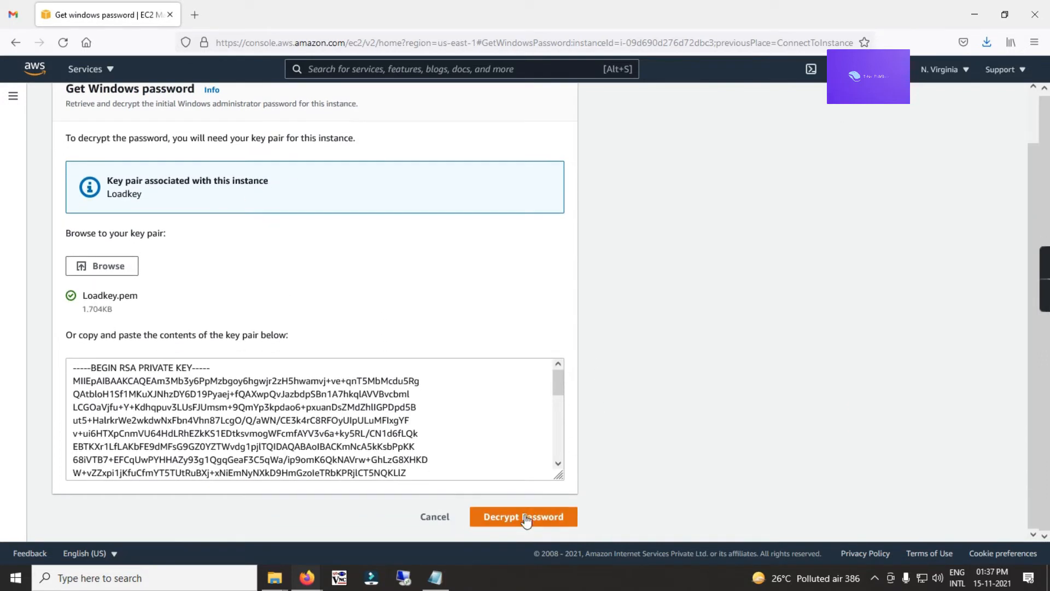
pyautogui.scroll(-3, 590, 281)
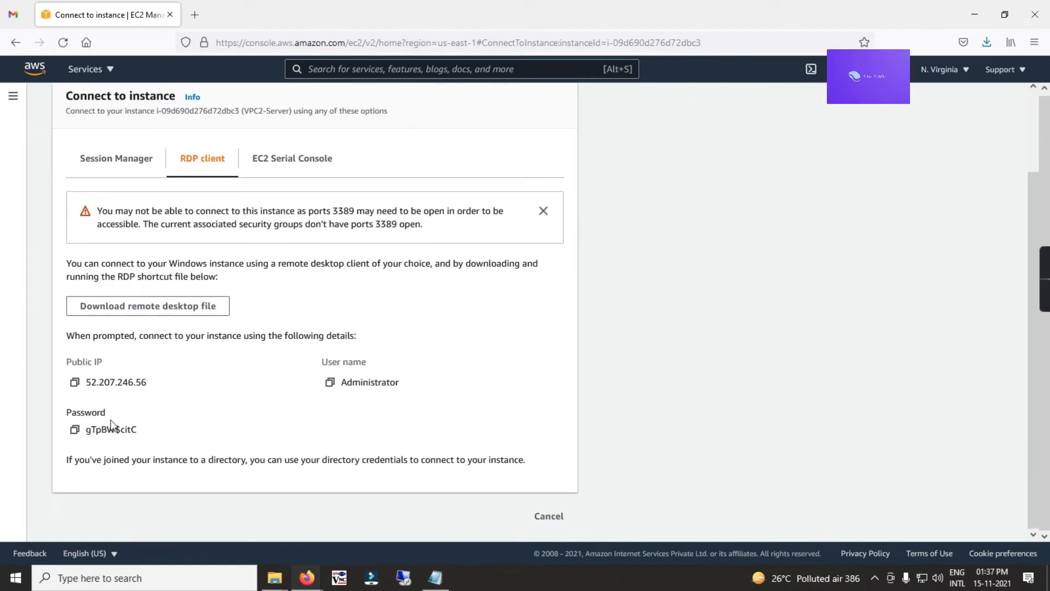
pyautogui.click(75, 429)
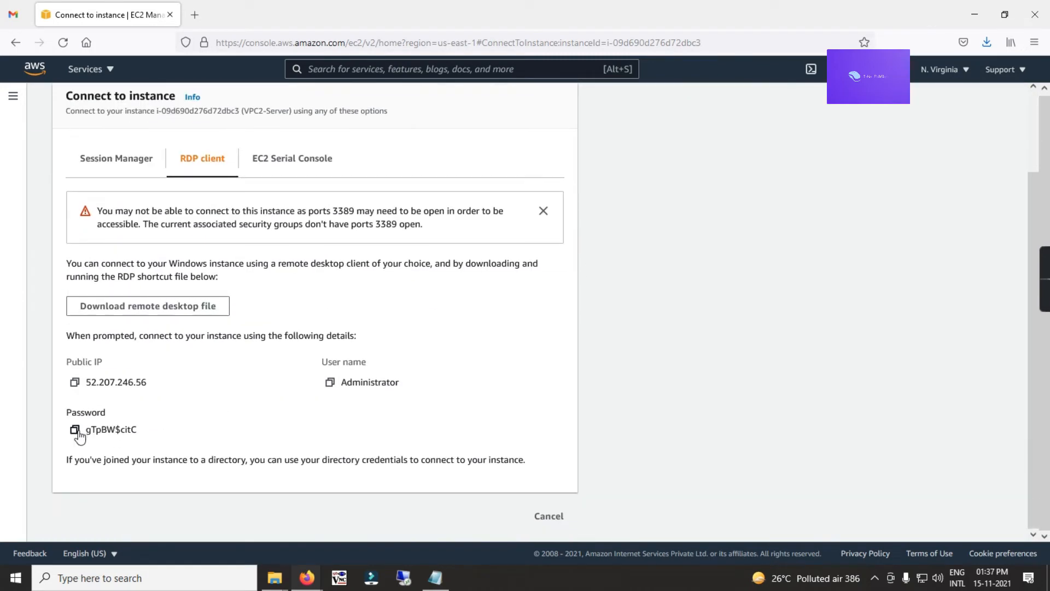
# Step: Open the downloaded VPC2-Server.rdp file, connect as Administrator with the copied password, accept the certificate warning, and minimize the remote session
pyautogui.click(988, 43)
pyautogui.click(790, 72)
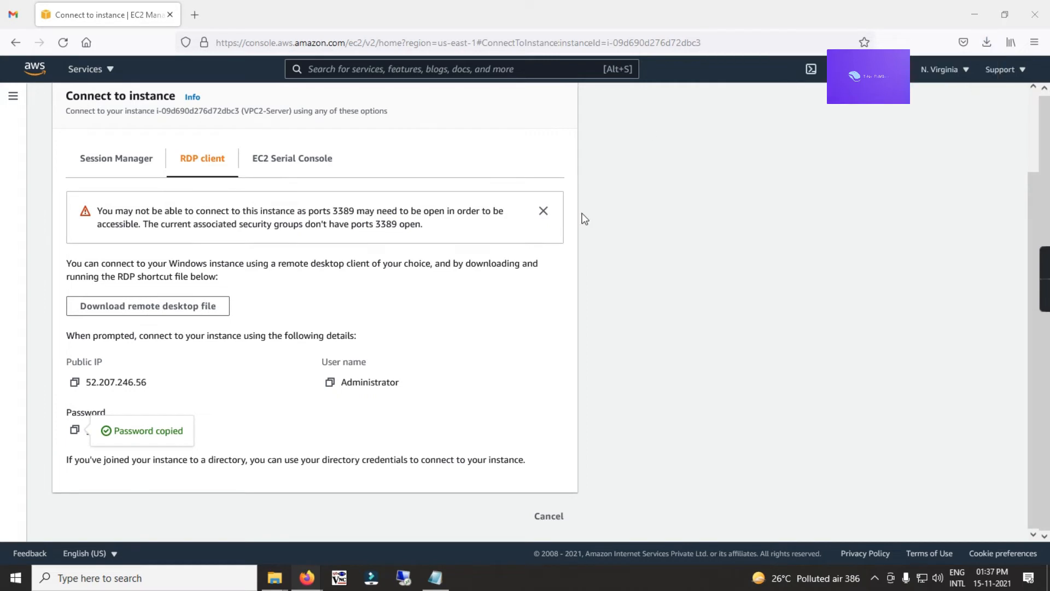
pyautogui.click(613, 356)
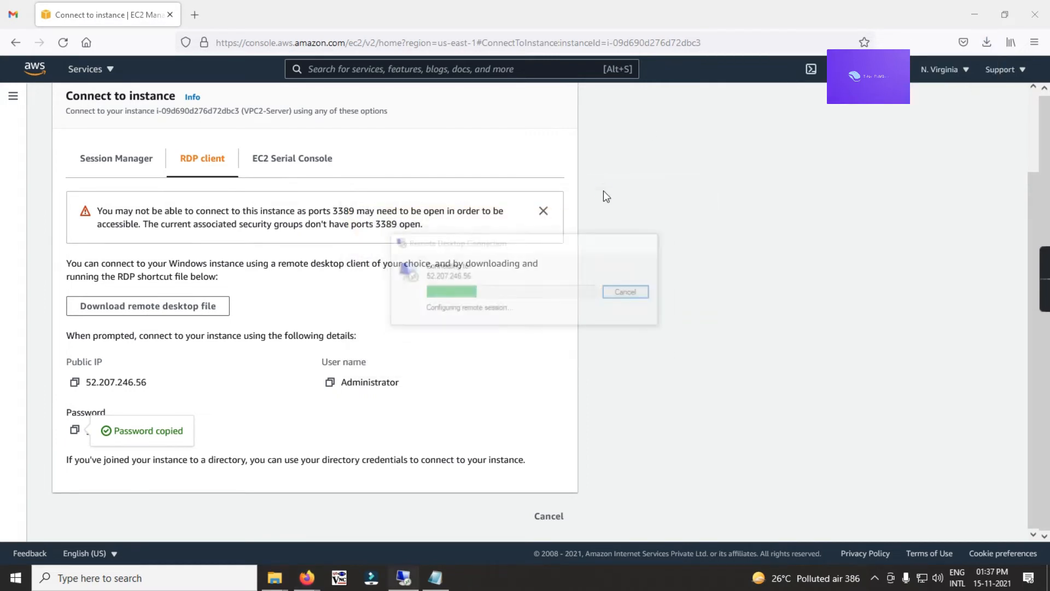
pyautogui.click(459, 268)
pyautogui.hotkey('ctrl', 'v')
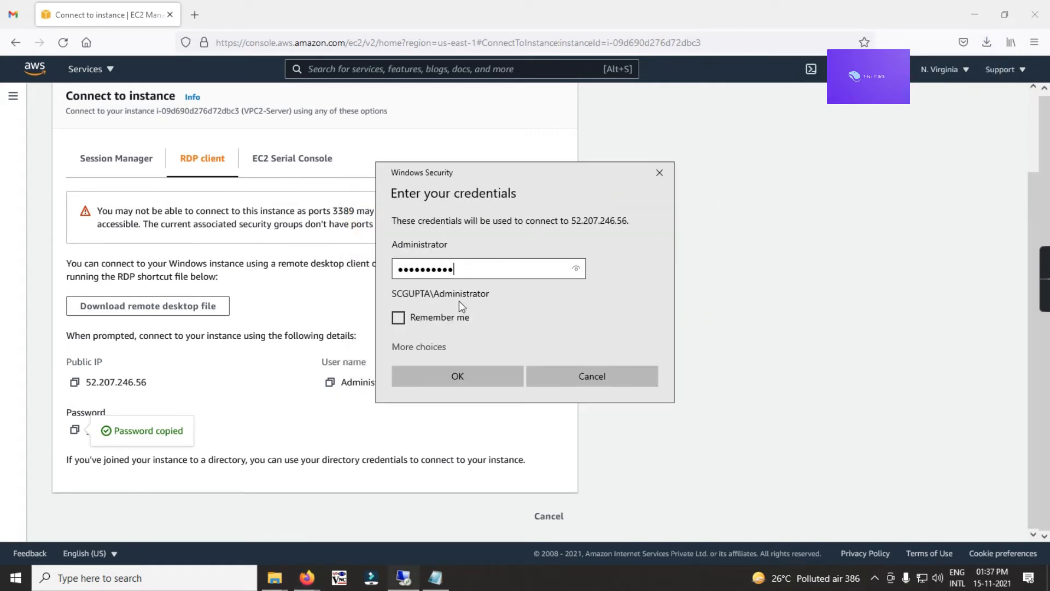
pyautogui.click(458, 376)
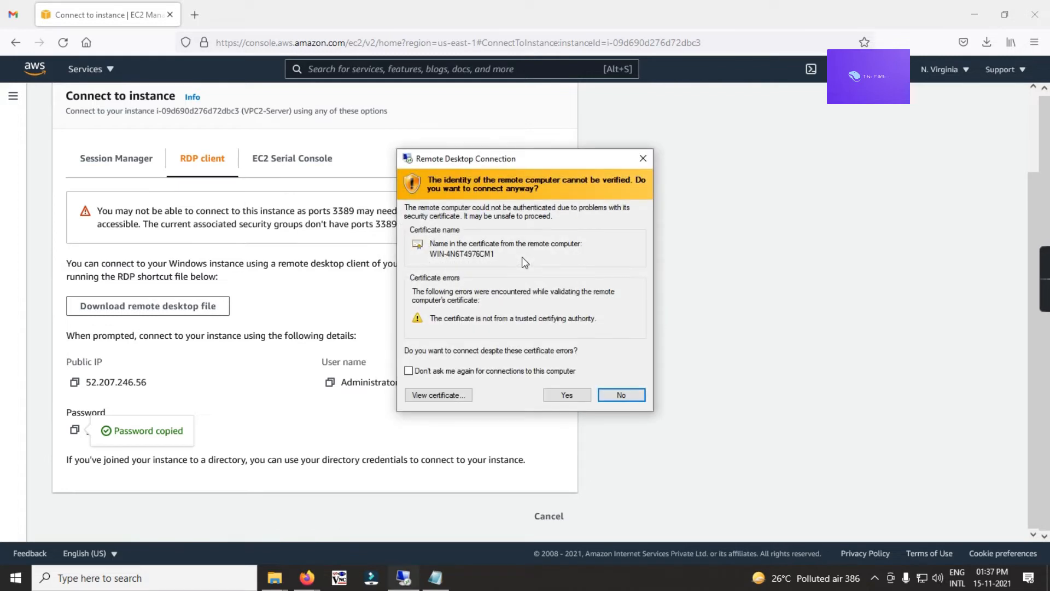
pyautogui.click(553, 394)
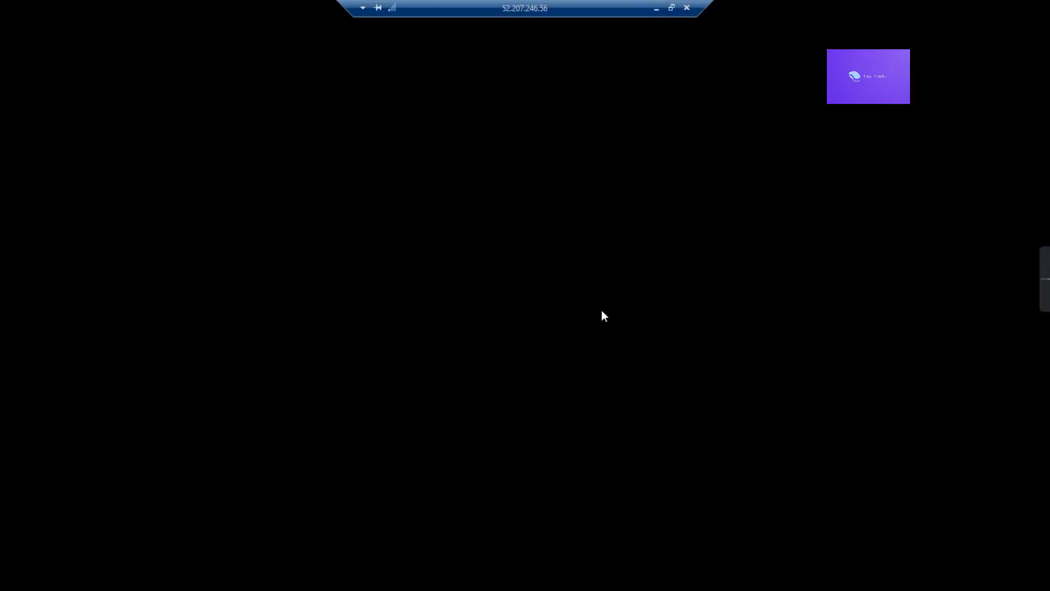
pyautogui.click(656, 8)
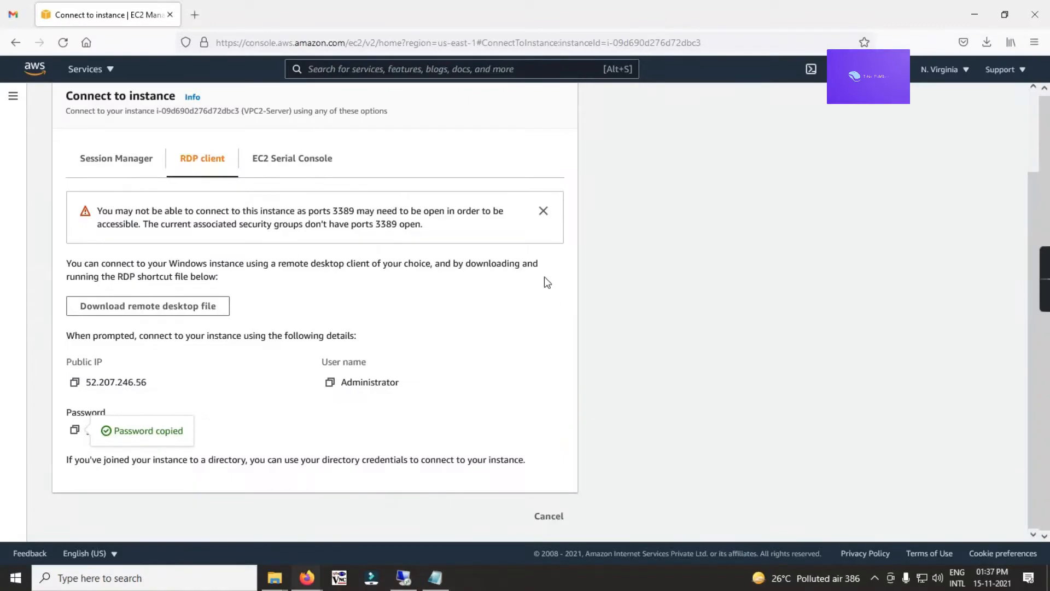
# Step: Download the remote desktop file for VPC1-Server1 and save it as VPC1-Server1.rdp in the putty folder, replacing the existing file
pyautogui.scroll(1, 541, 282)
pyautogui.scroll(1, 540, 284)
pyautogui.click(123, 148)
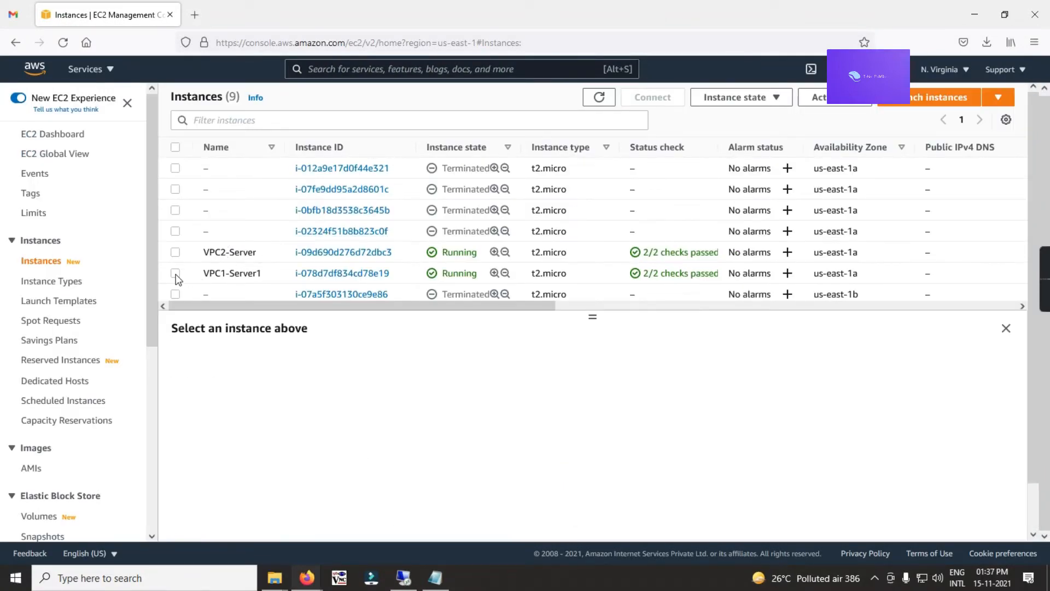
pyautogui.click(176, 274)
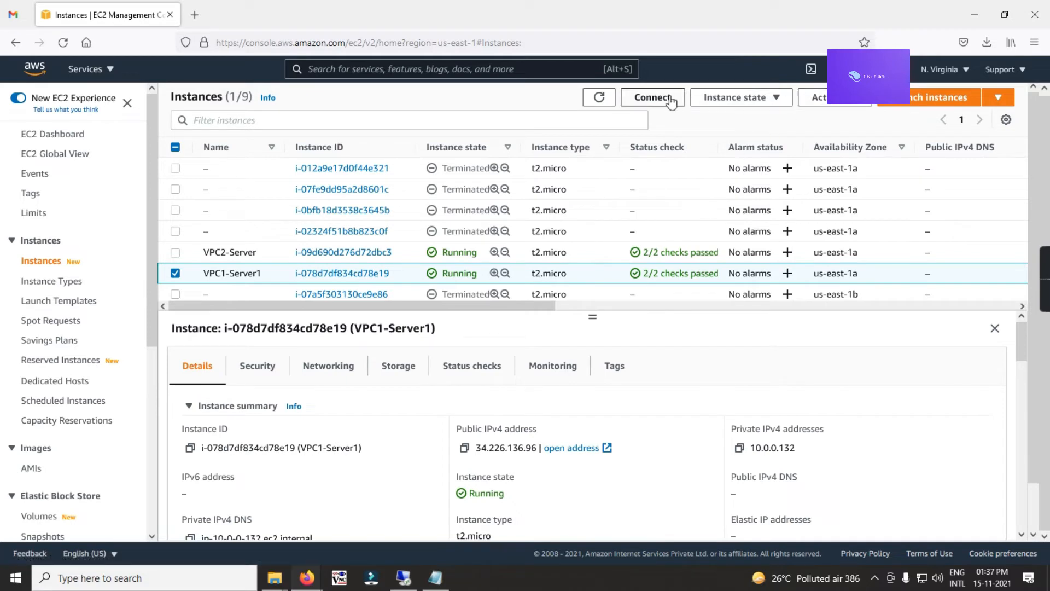
pyautogui.click(652, 97)
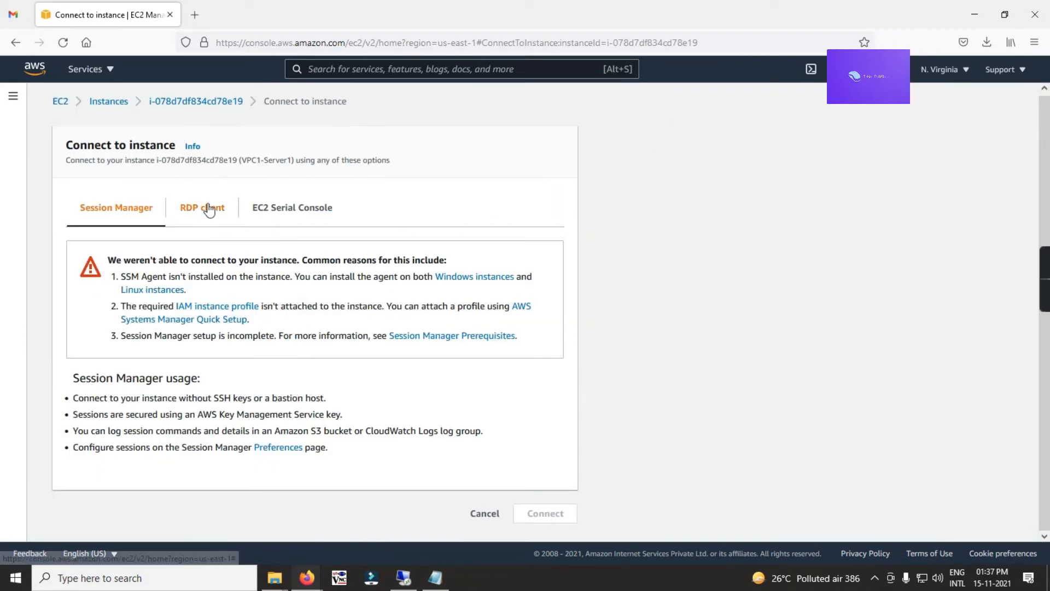
pyautogui.click(204, 208)
pyautogui.scroll(-1, 264, 255)
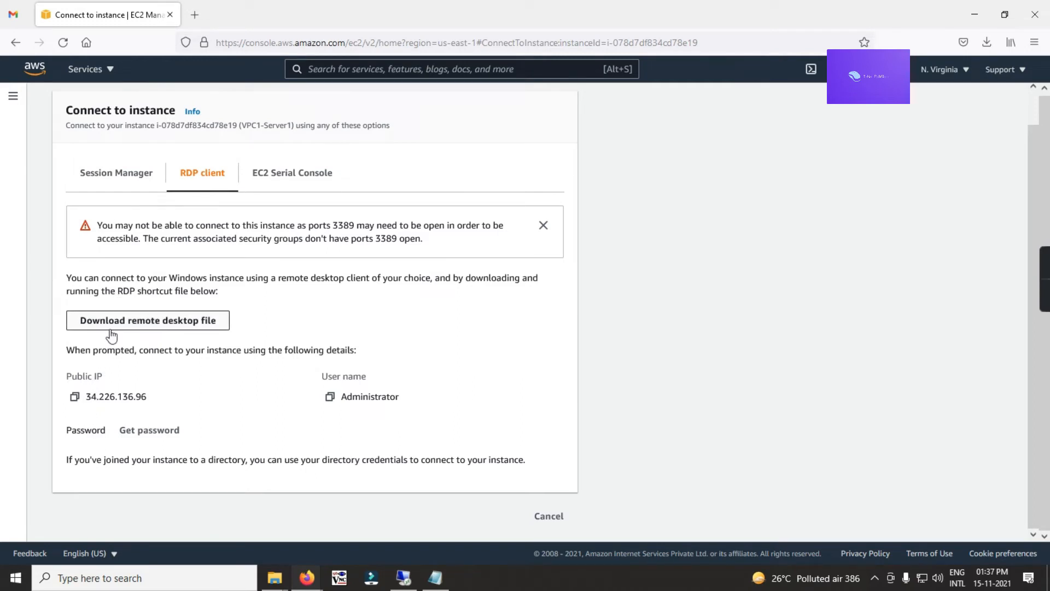
pyautogui.click(127, 323)
pyautogui.click(477, 322)
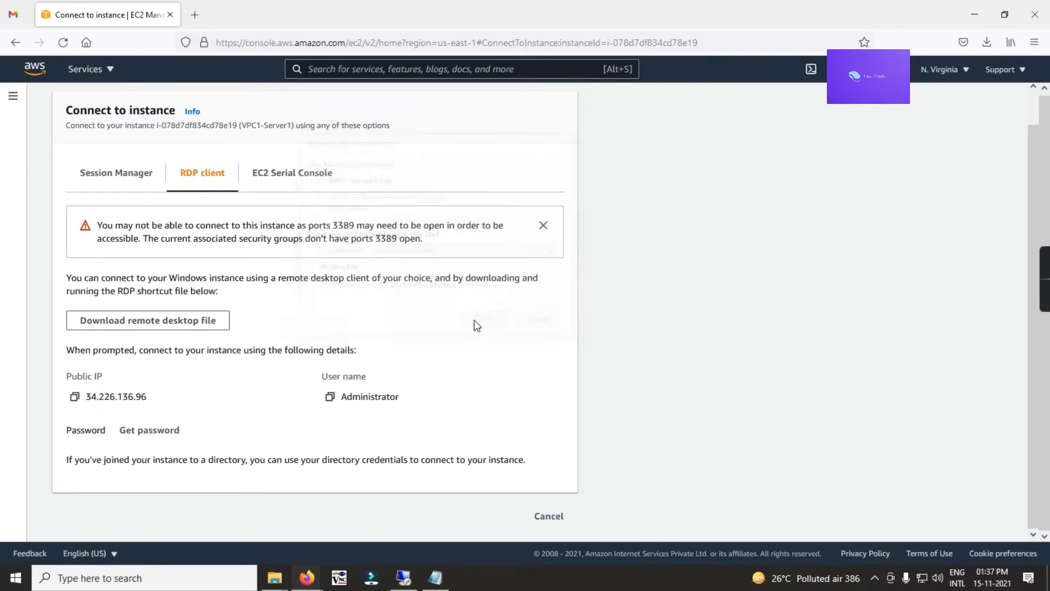
pyautogui.click(739, 418)
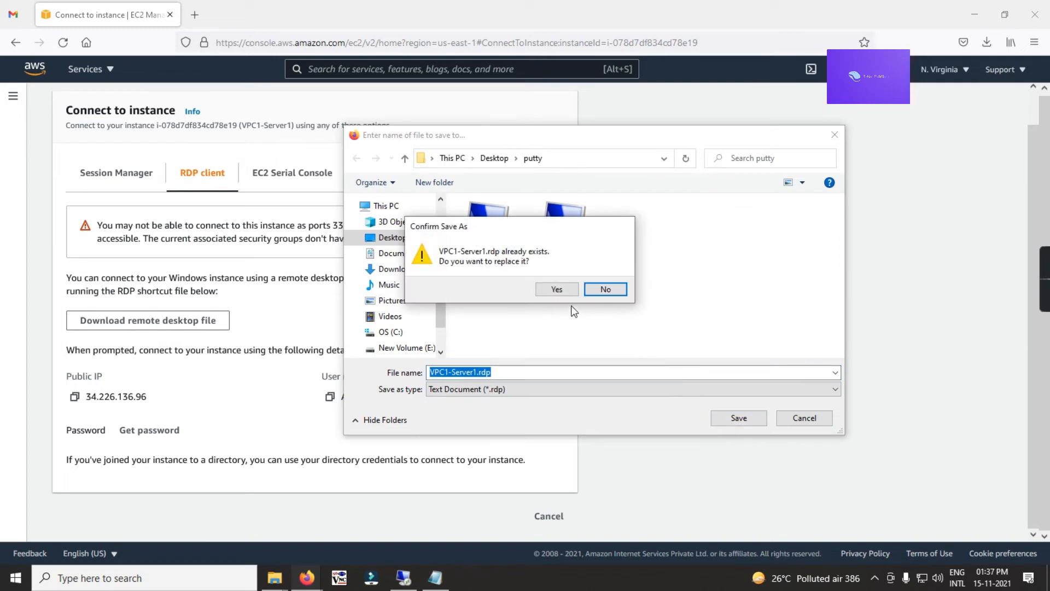
pyautogui.click(553, 287)
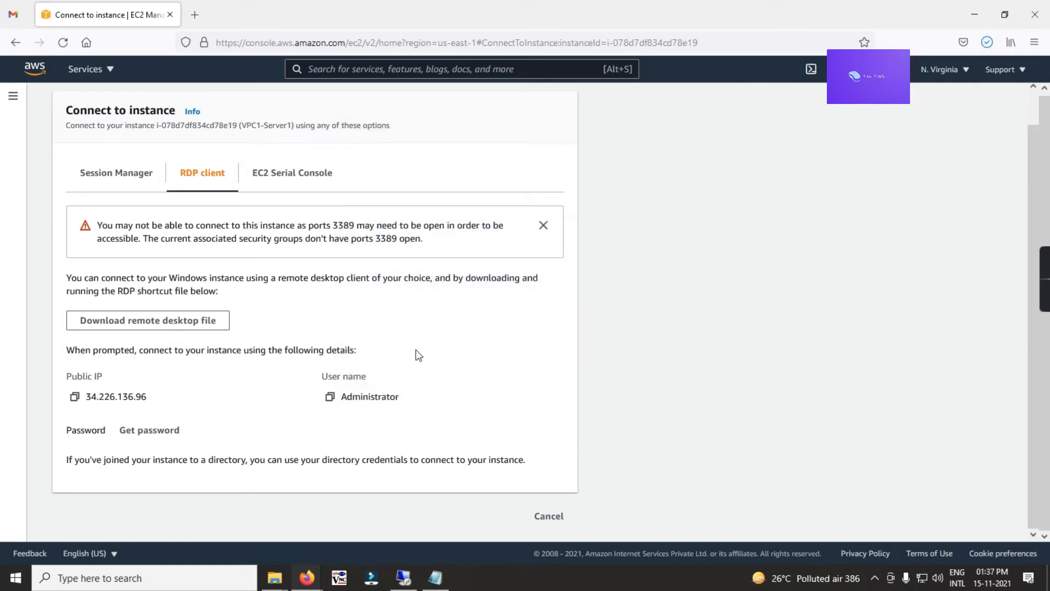
# Step: Decrypt VPC1-Server1's Windows password with the key pair file Loadkey.pem and copy the decrypted password
pyautogui.click(149, 430)
pyautogui.click(125, 322)
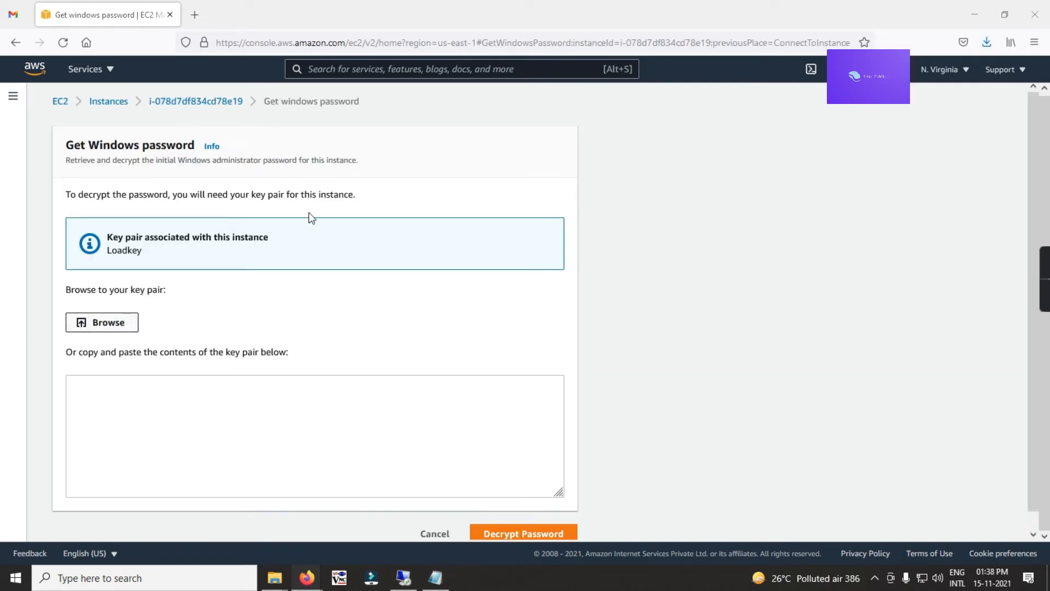
pyautogui.click(464, 241)
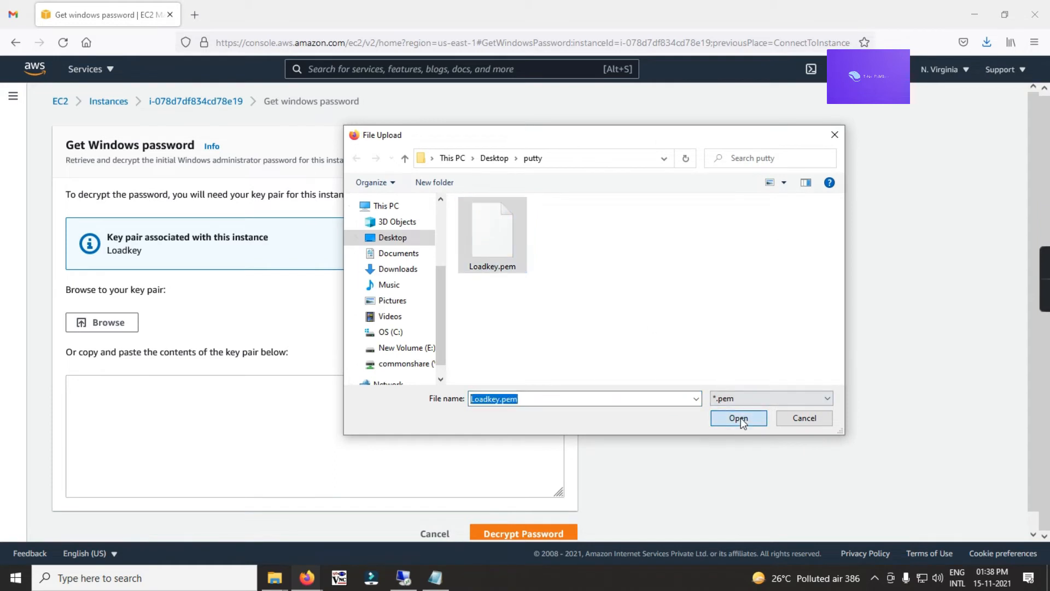
pyautogui.click(739, 418)
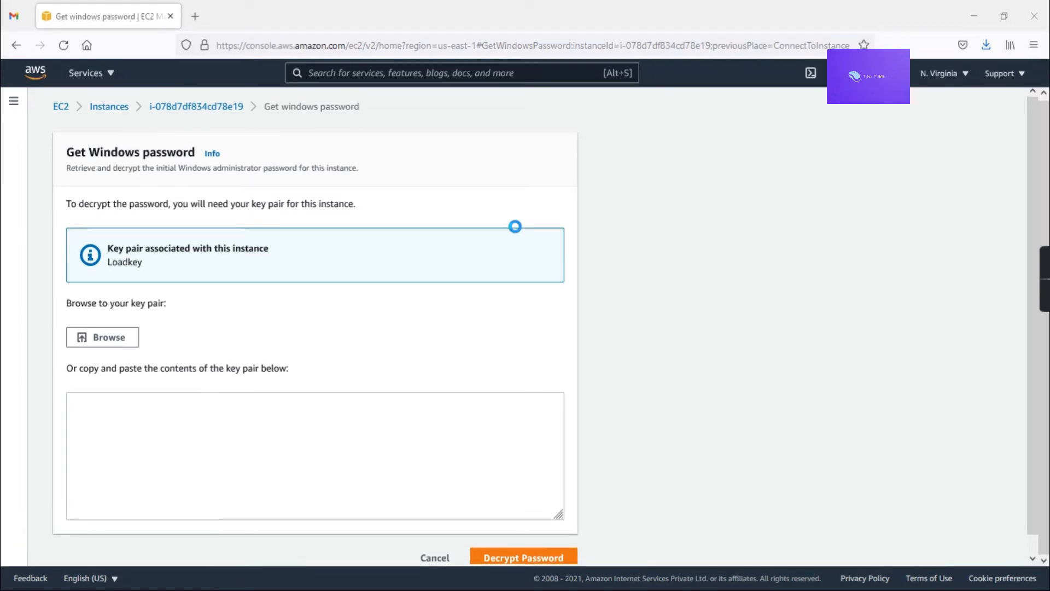
pyautogui.scroll(-2, 624, 363)
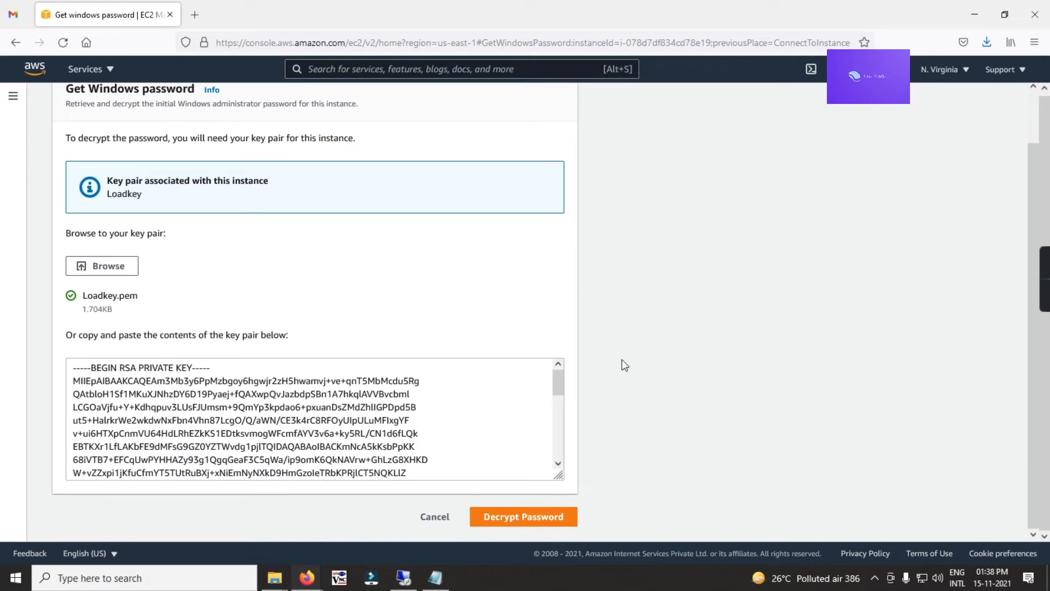
pyautogui.click(528, 517)
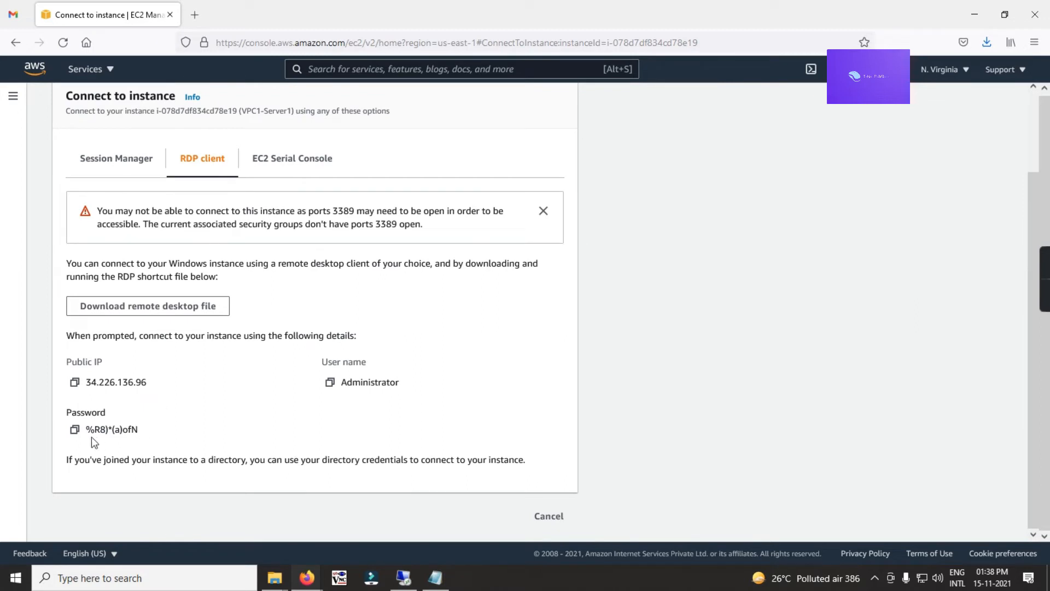
pyautogui.click(74, 429)
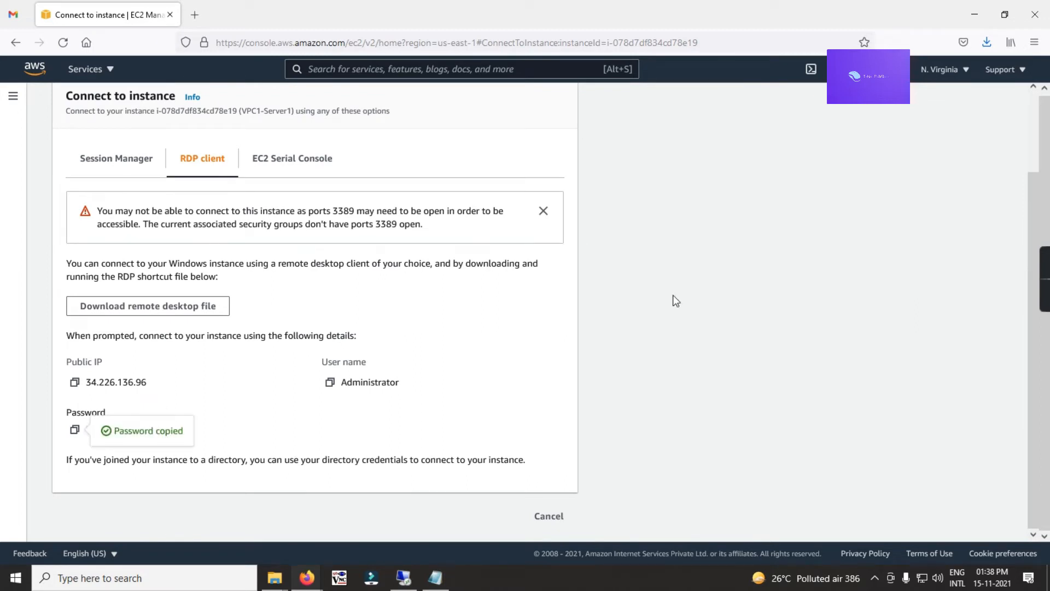
# Step: Open the downloaded VPC1-Server1.rdp file, connect as Administrator with the copied password, accept the certificate warning, and minimize the remote session
pyautogui.click(987, 42)
pyautogui.click(765, 77)
pyautogui.click(606, 363)
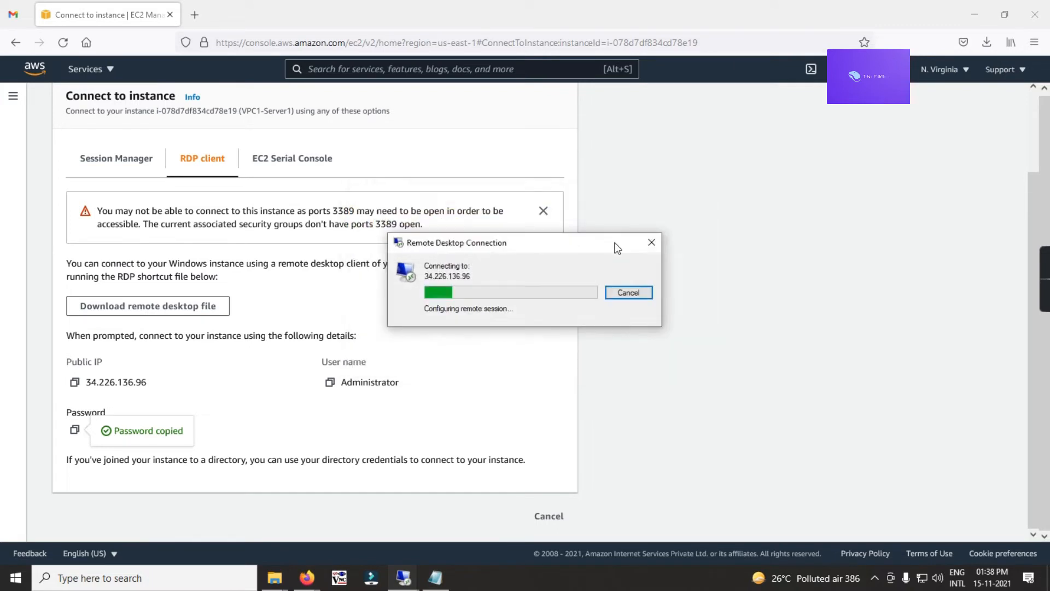
pyautogui.hotkey('ctrl', 'v')
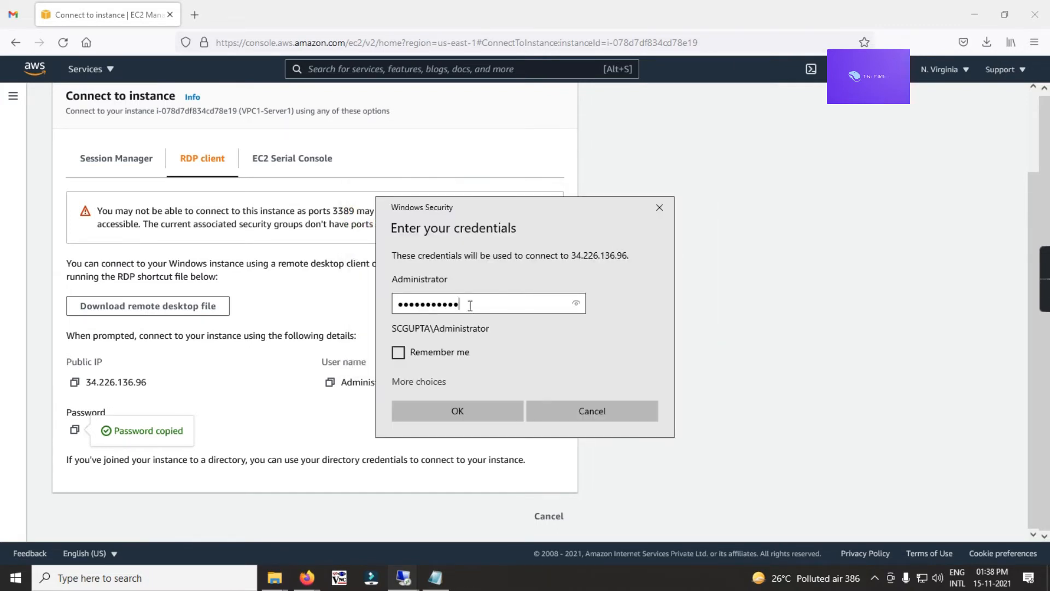
pyautogui.click(471, 407)
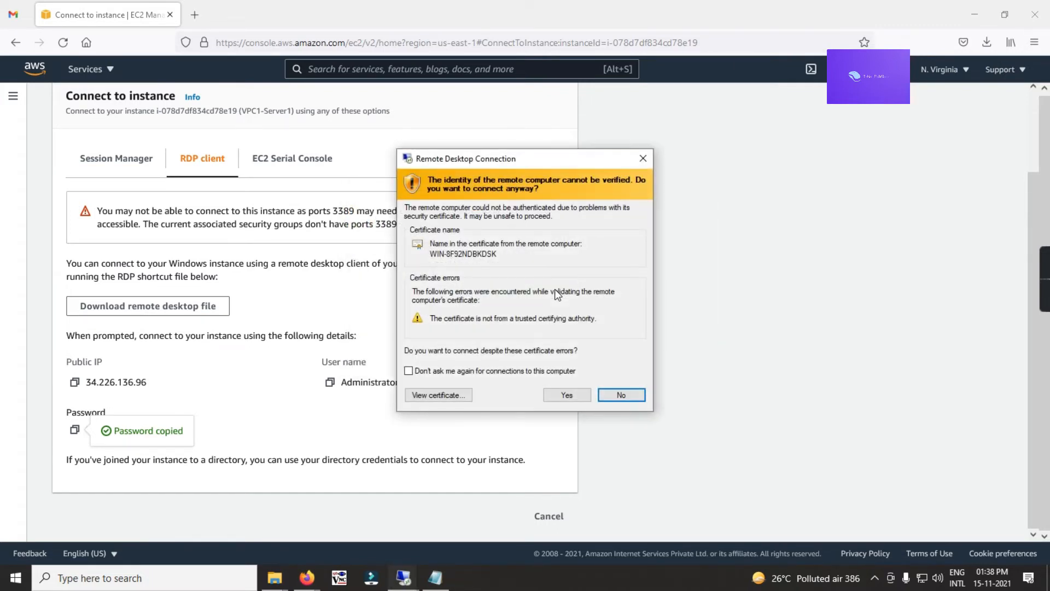
pyautogui.click(566, 394)
pyautogui.click(657, 9)
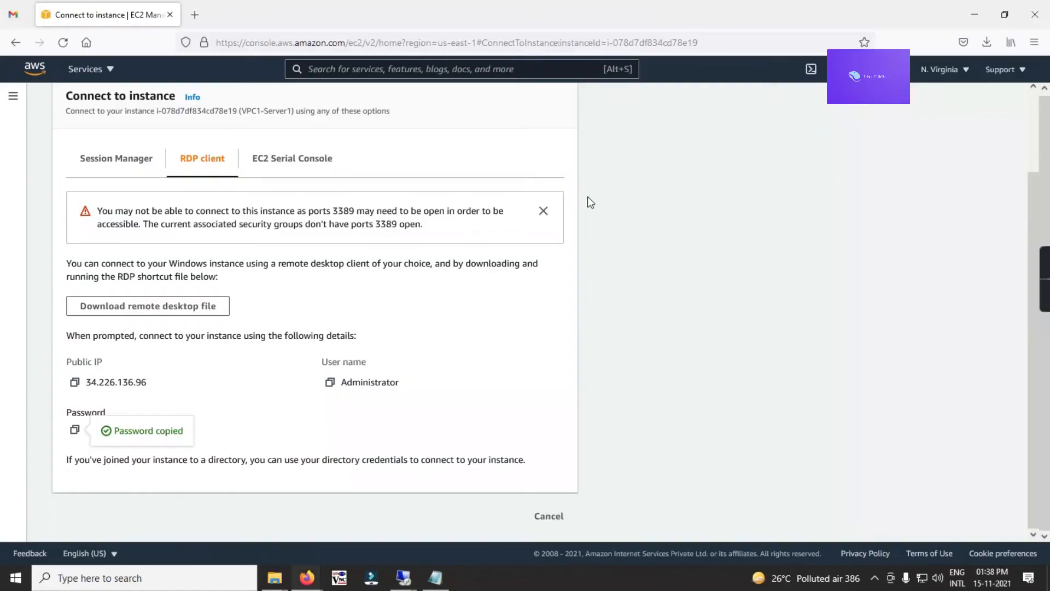
# Step: Download the remote desktop file for VPC1-Server2 and save it as VPC1-Server2.rdp in the putty folder
pyautogui.scroll(3, 194, 151)
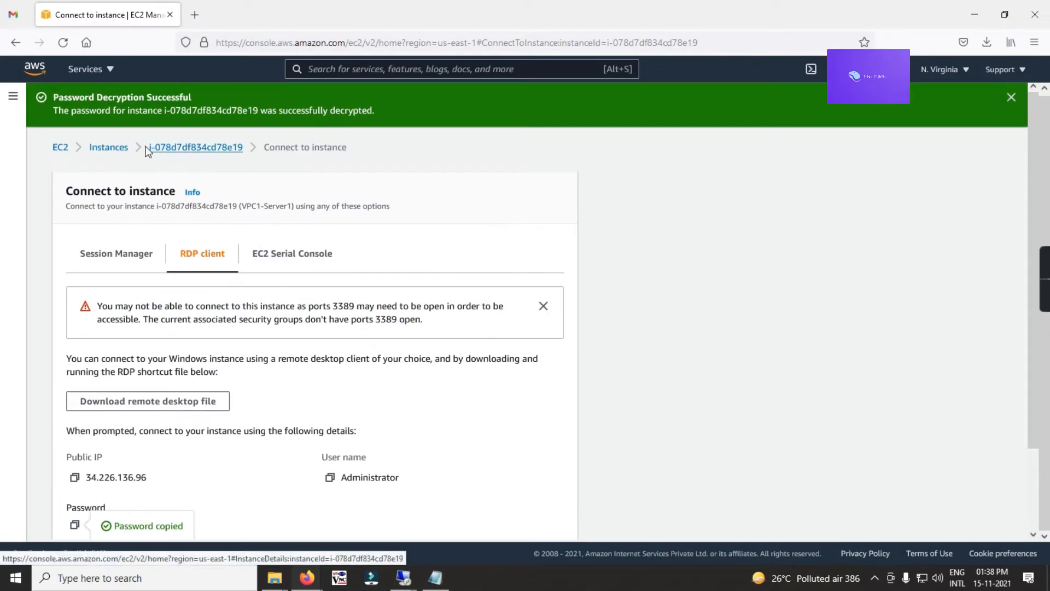
pyautogui.click(109, 147)
pyautogui.scroll(-2, 384, 286)
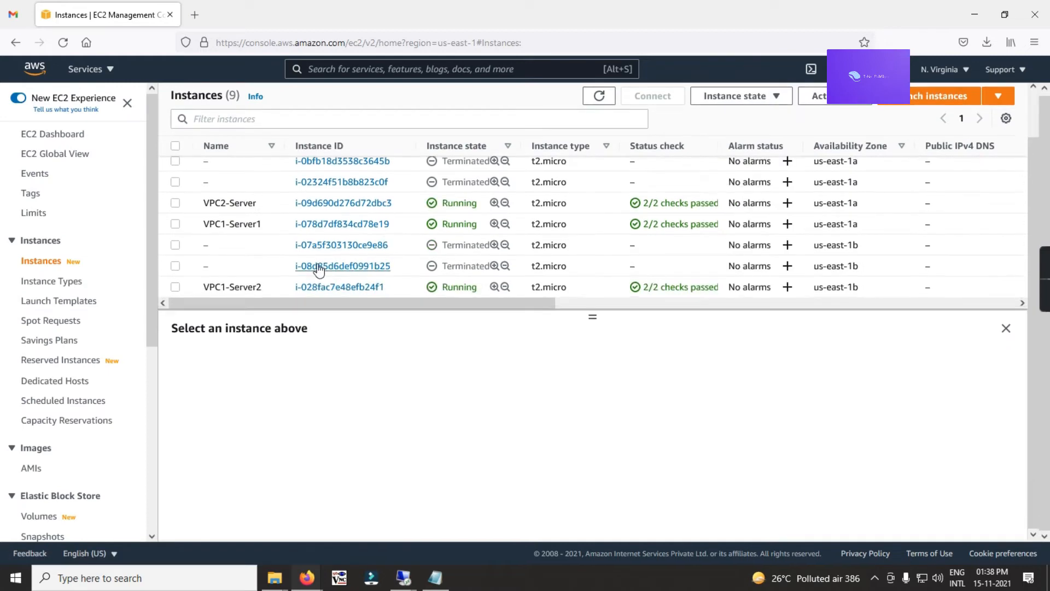
pyautogui.click(237, 304)
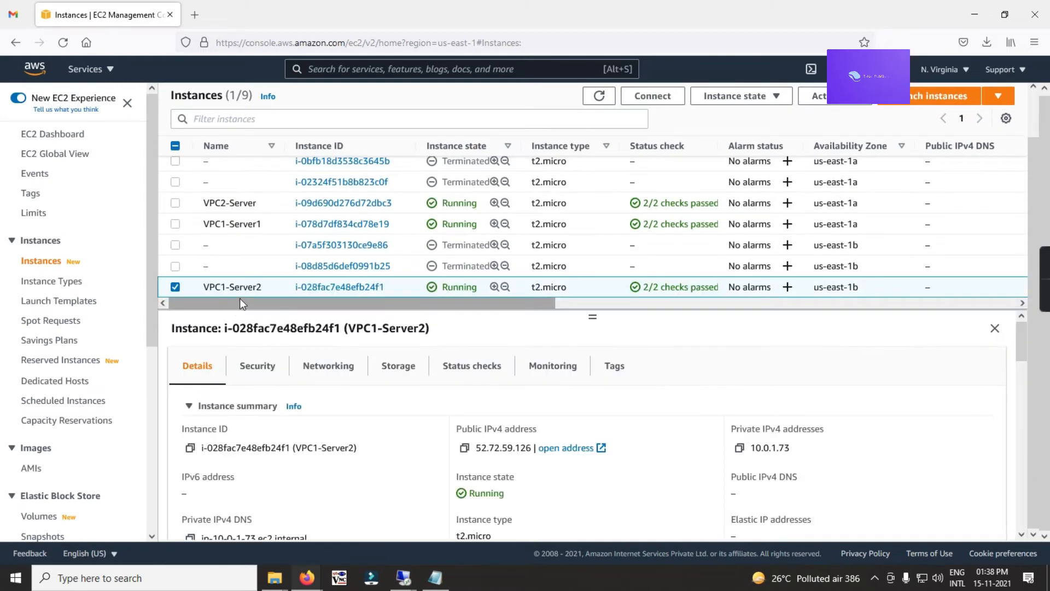
pyautogui.click(678, 102)
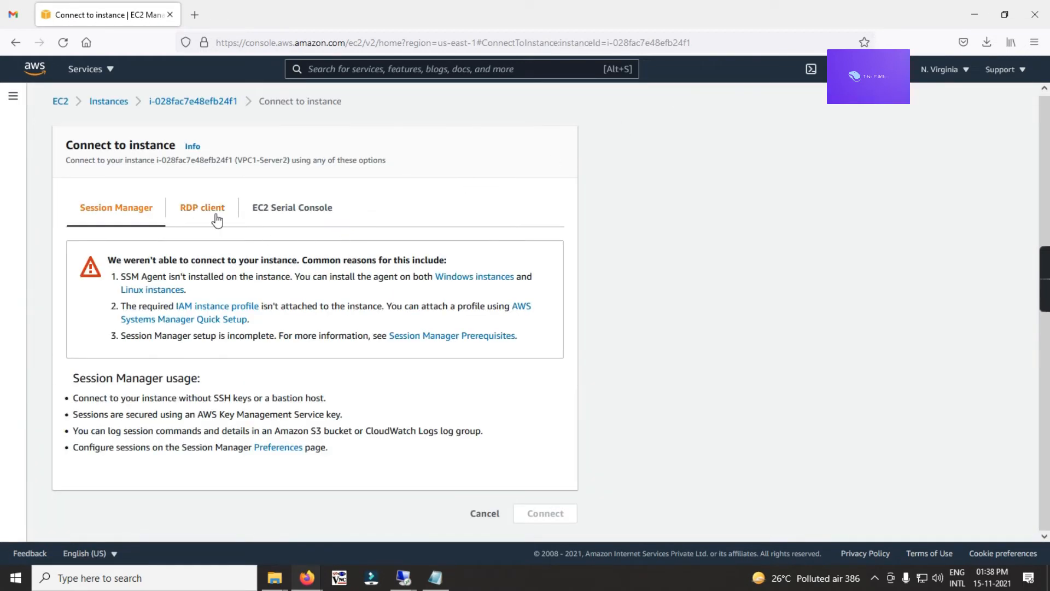
pyautogui.click(216, 208)
pyautogui.scroll(-1, 207, 273)
pyautogui.click(203, 320)
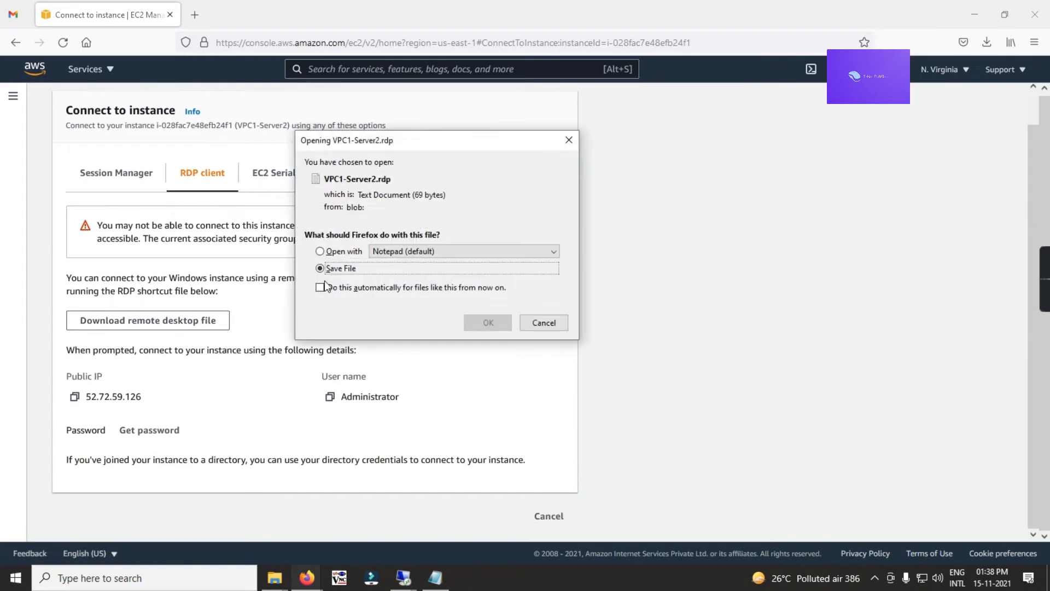
pyautogui.click(480, 322)
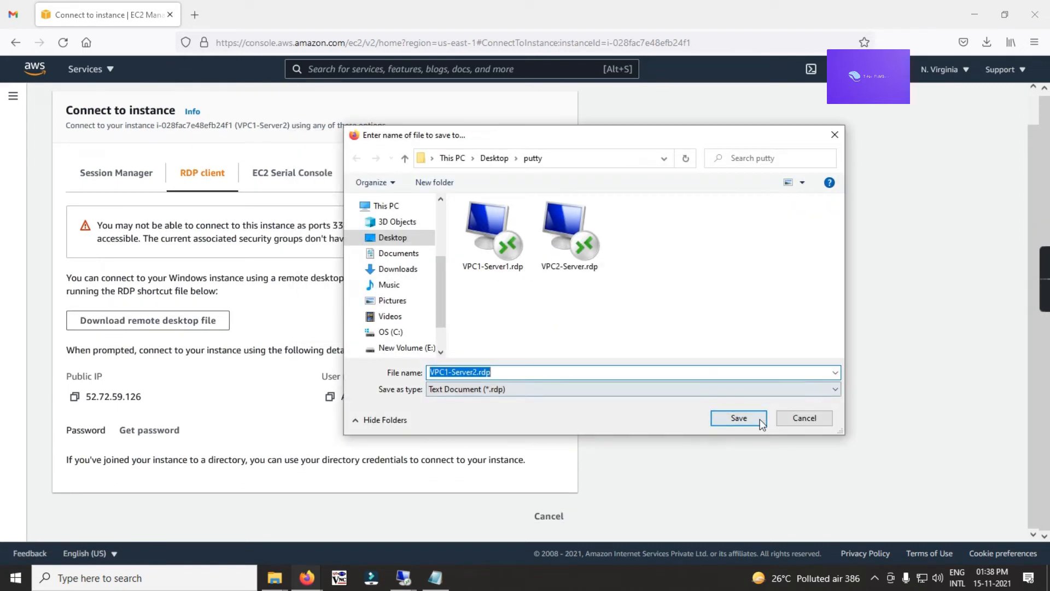
pyautogui.click(739, 418)
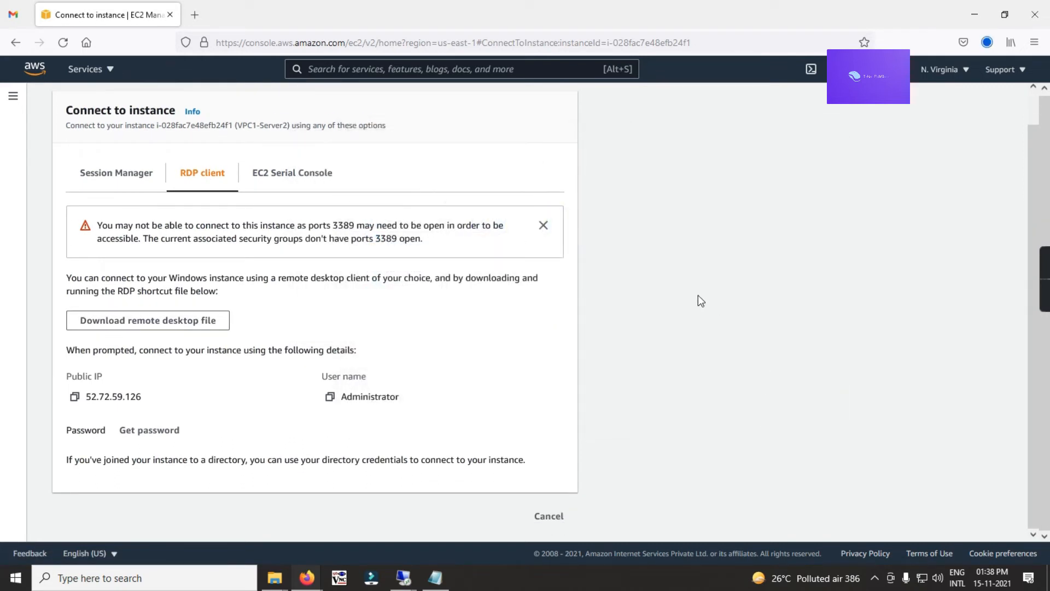
# Step: Decrypt VPC1-Server2's Windows password with the key pair file Loadkey.pem and copy the decrypted password
pyautogui.click(130, 440)
pyautogui.click(122, 323)
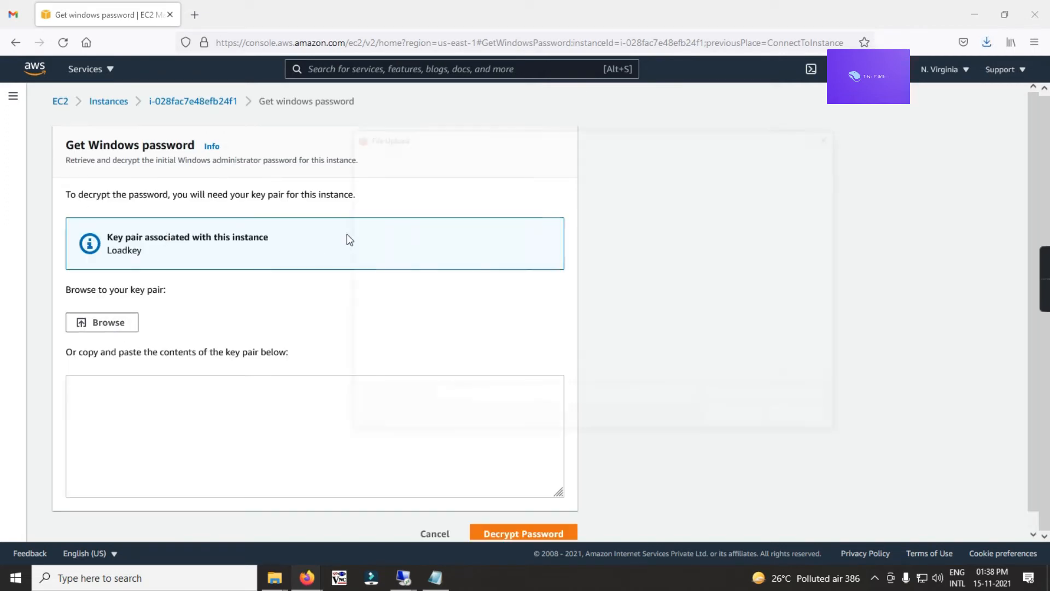
pyautogui.click(485, 268)
pyautogui.click(737, 417)
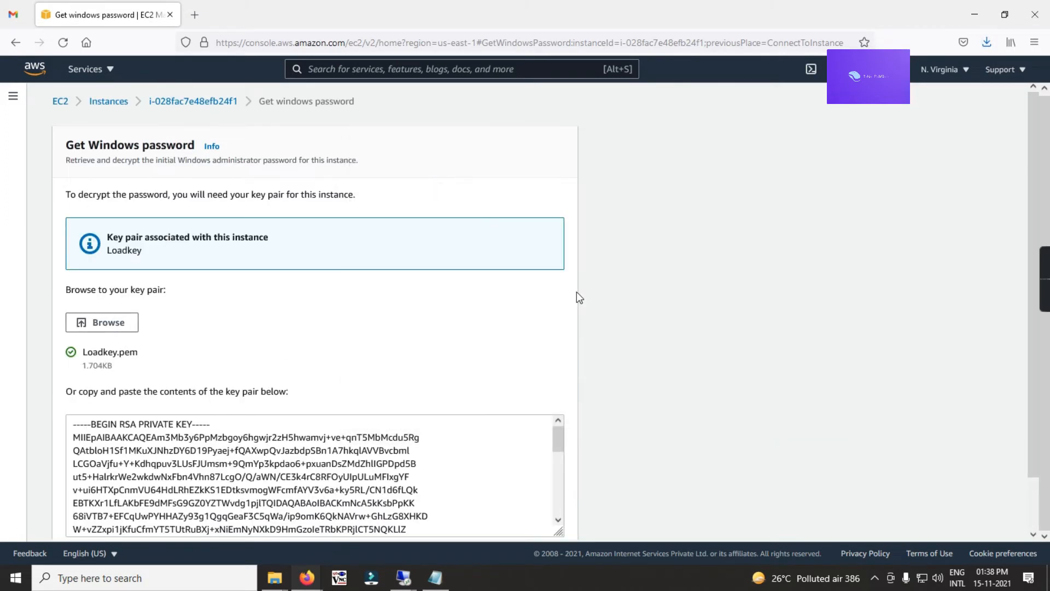
pyautogui.scroll(-2, 579, 295)
pyautogui.click(509, 520)
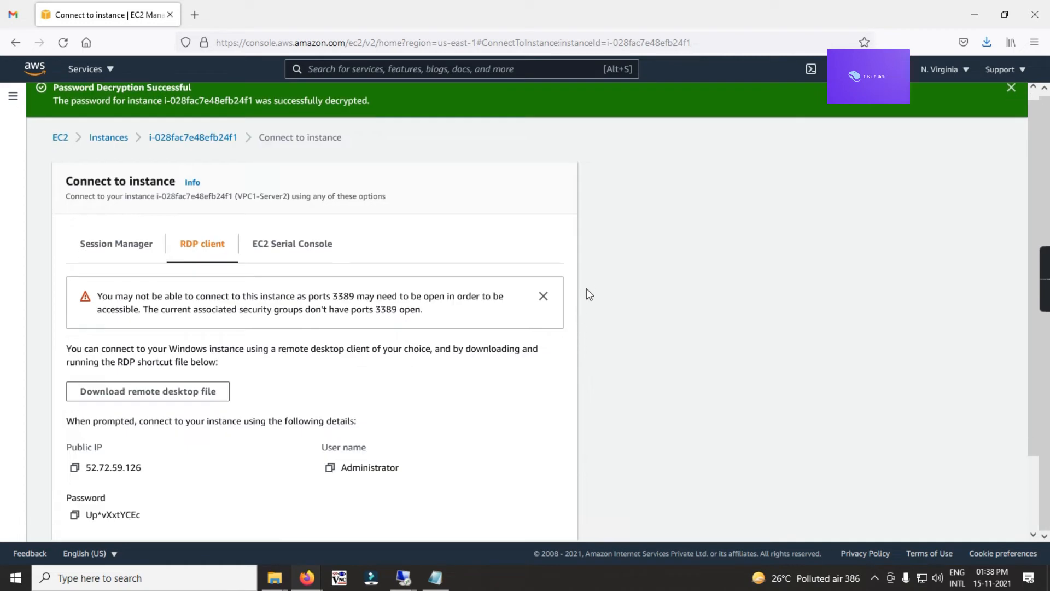
pyautogui.scroll(-2, 397, 321)
pyautogui.click(74, 429)
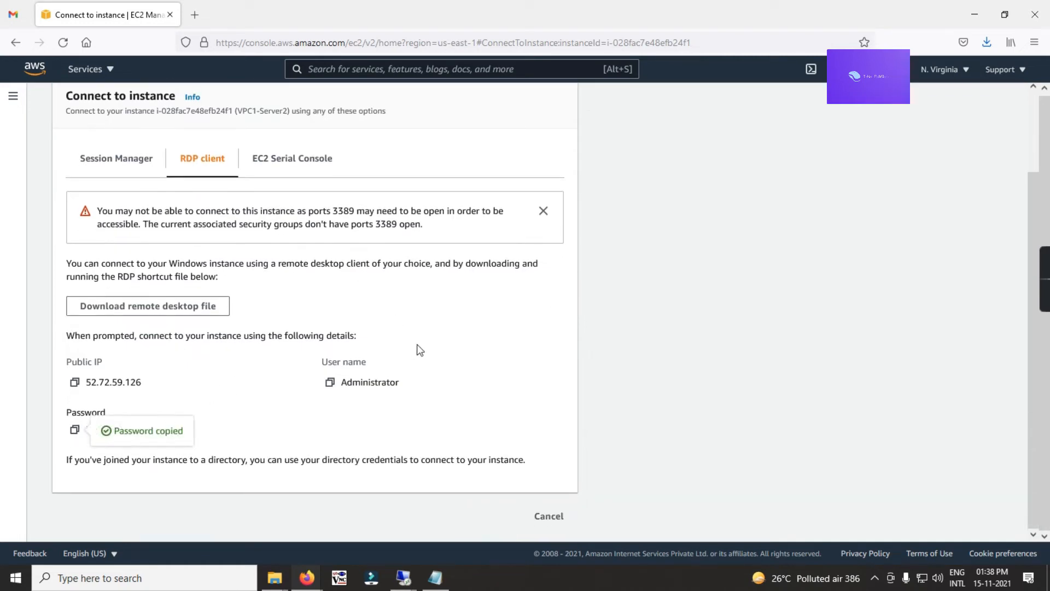
# Step: Open the downloaded VPC1-Server2.rdp file, connect as Administrator with the copied password, accept the certificate warning, and minimize the remote session
pyautogui.click(984, 42)
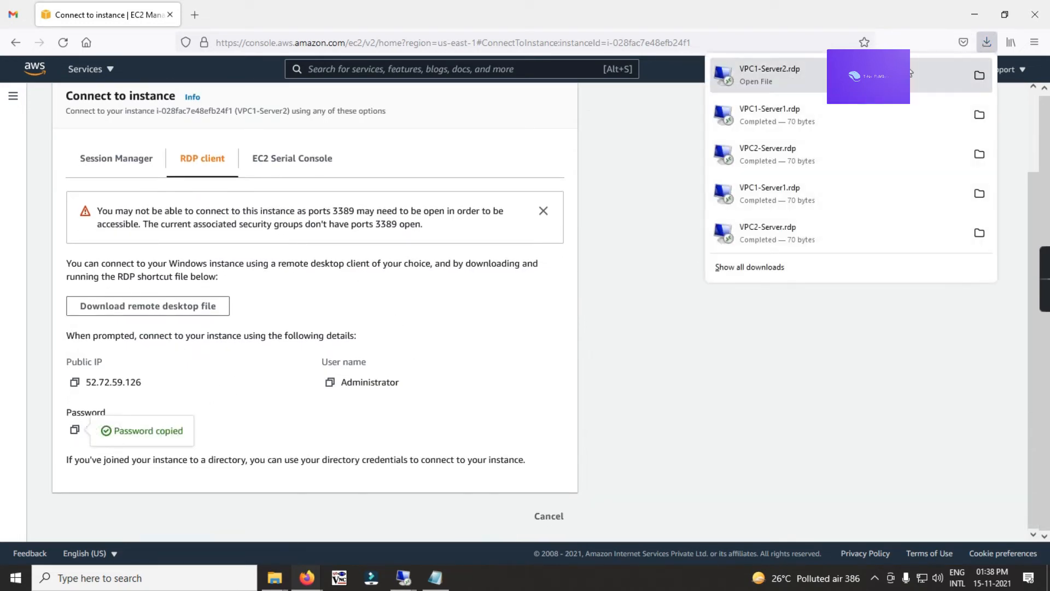
pyautogui.click(796, 78)
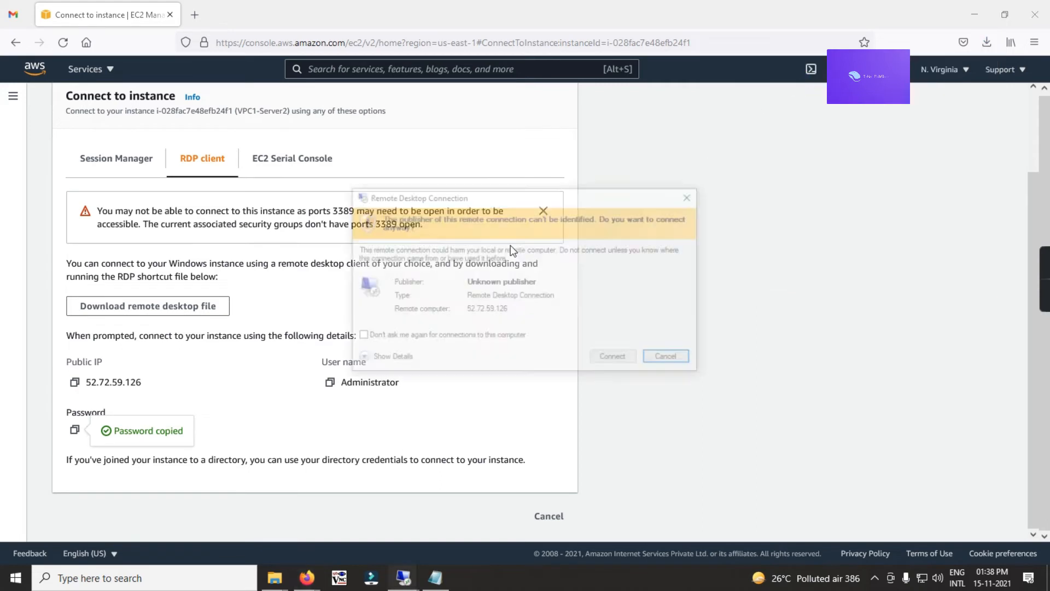
pyautogui.click(604, 359)
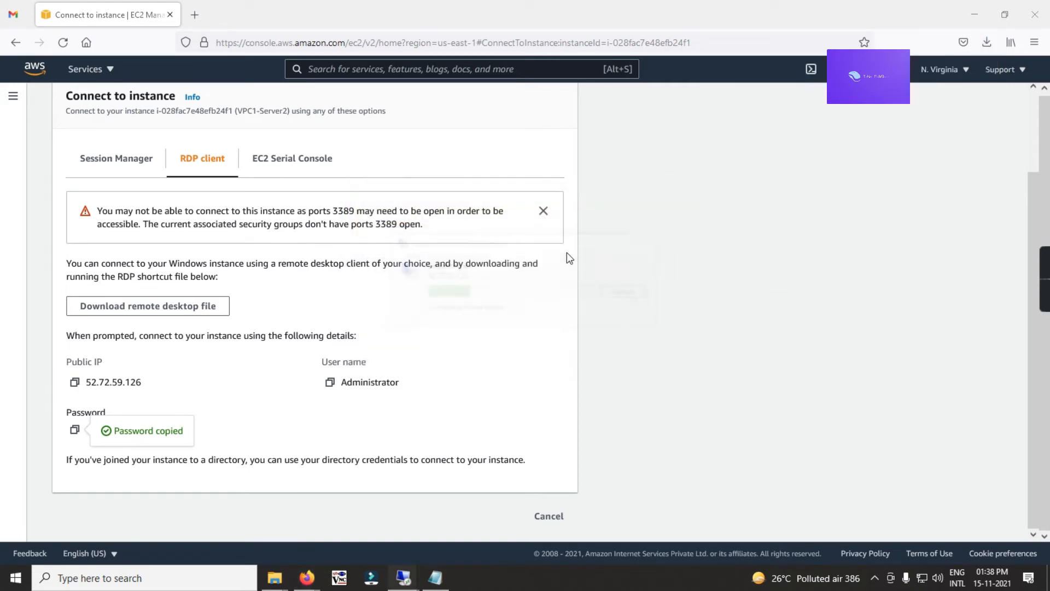
pyautogui.hotkey('ctrl', 'v')
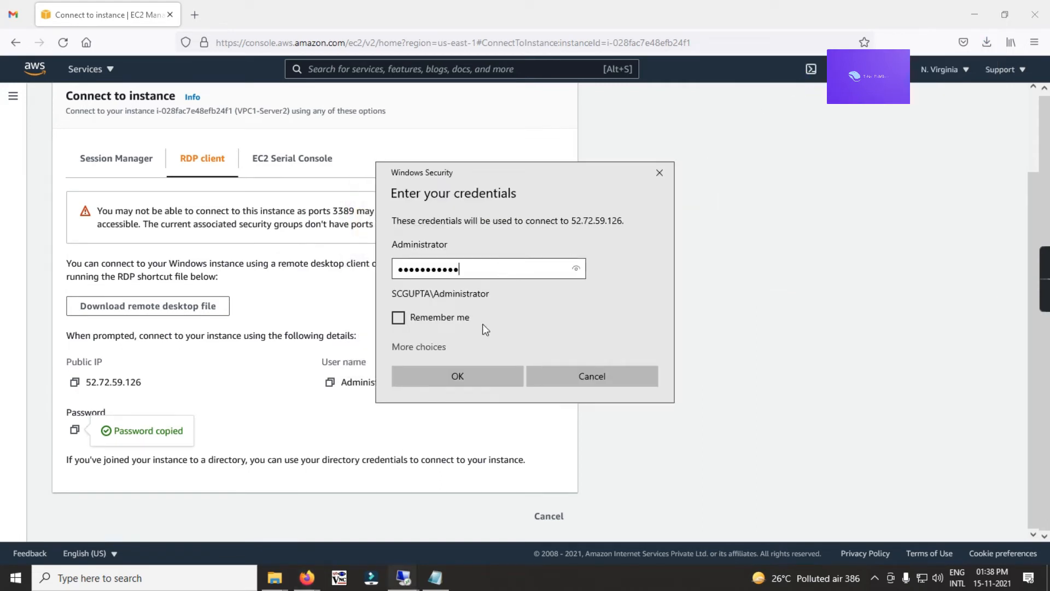
pyautogui.click(468, 374)
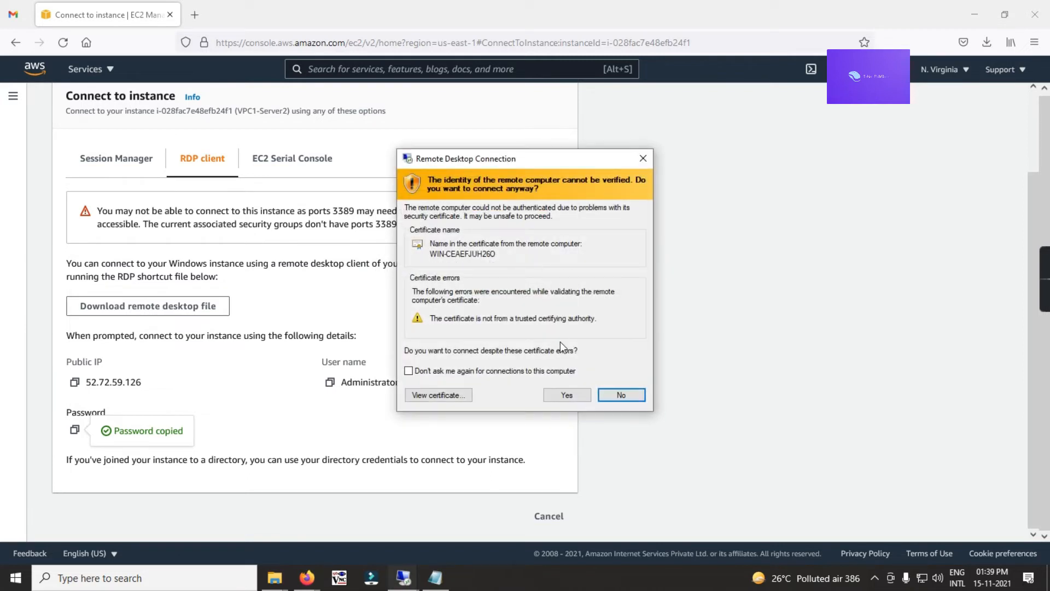
pyautogui.click(567, 393)
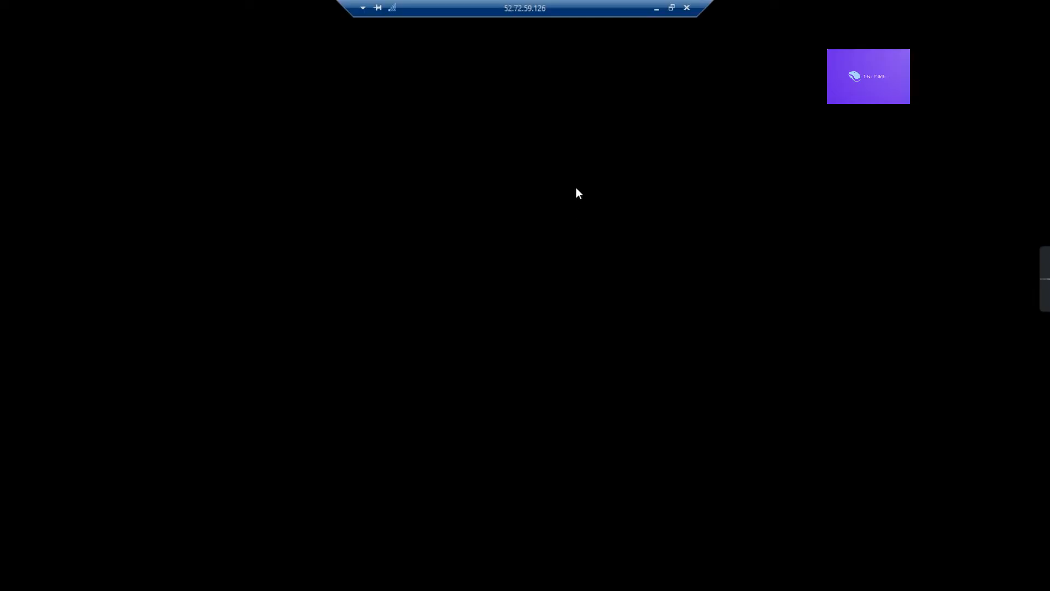
pyautogui.click(657, 8)
# Step: Check the private IP addresses on the VPC1-Server1 and VPC1-Server2 remote desktops, minimizing each session after viewing it
pyautogui.moveTo(403, 577)
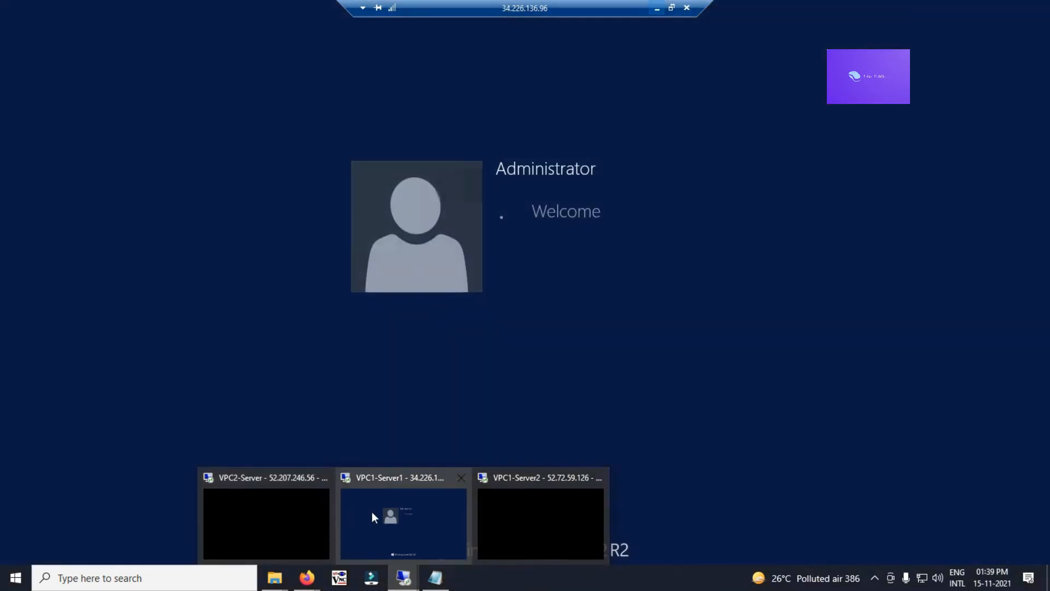
pyautogui.rightClick(374, 515)
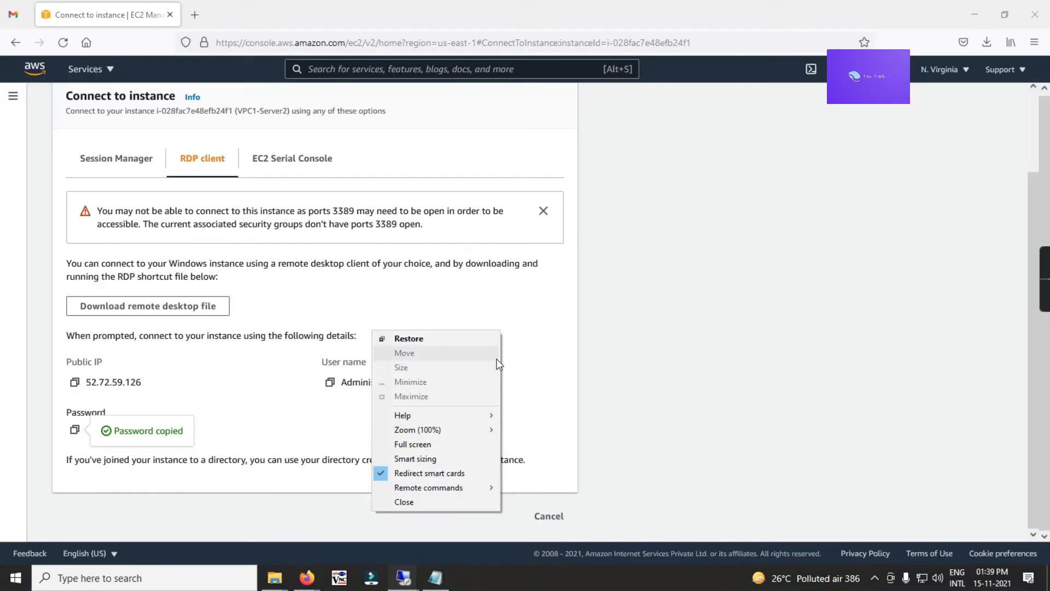
pyautogui.click(403, 578)
pyautogui.click(422, 526)
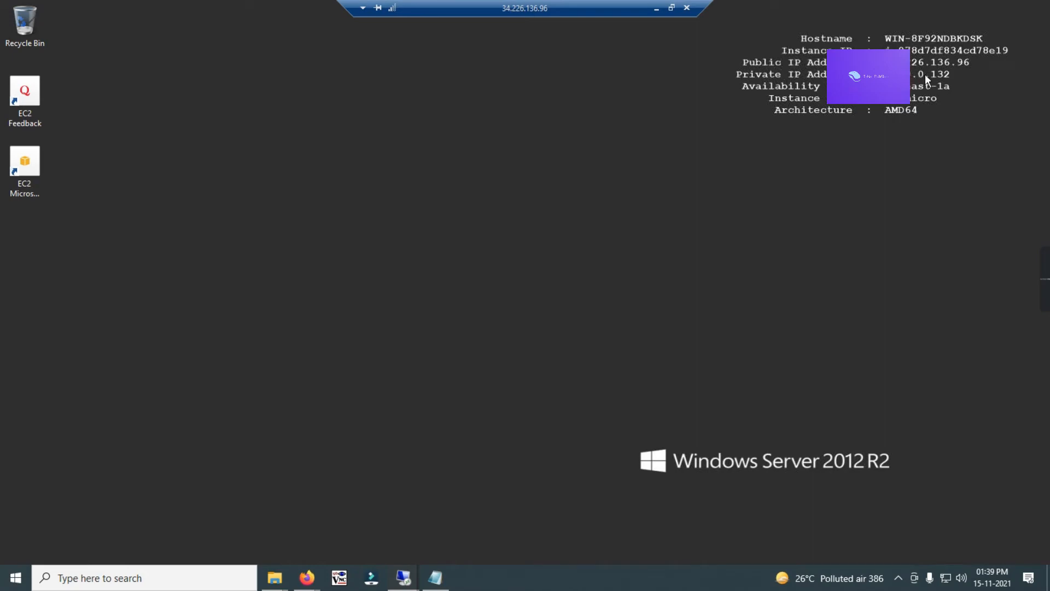
pyautogui.click(657, 7)
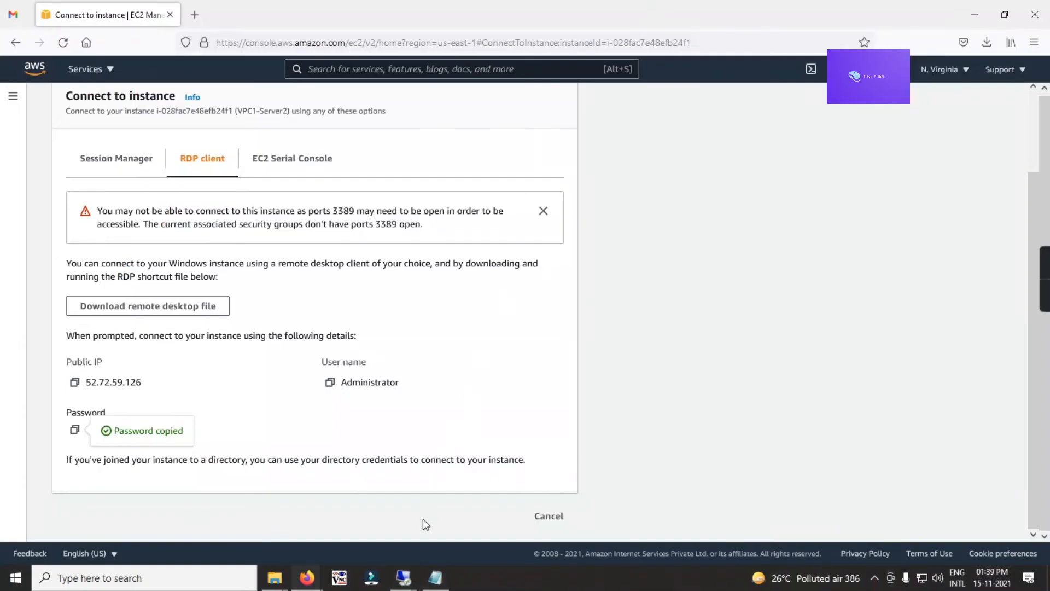
pyautogui.click(403, 578)
pyautogui.click(522, 516)
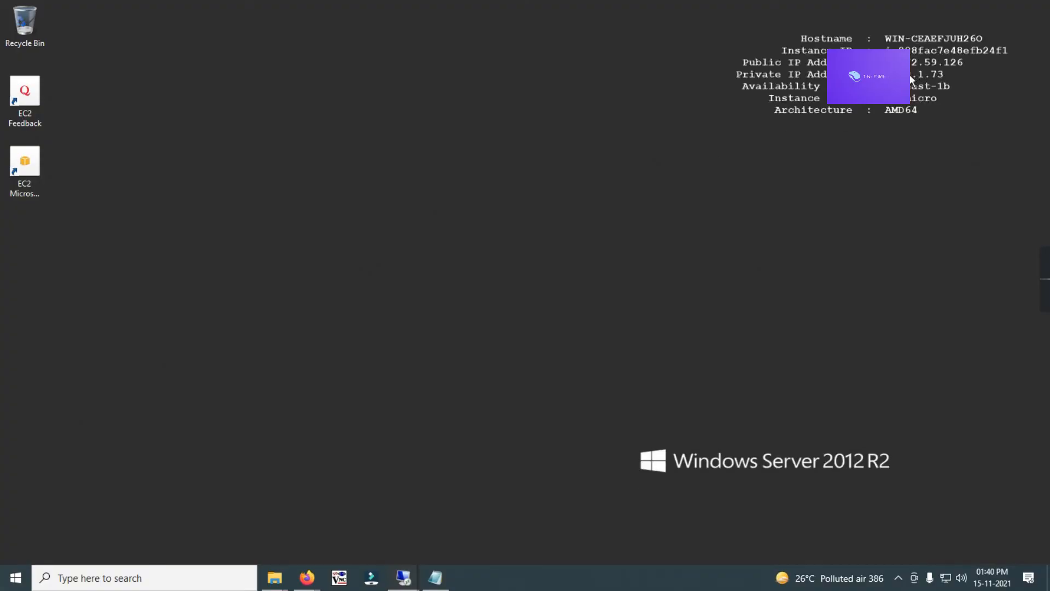
pyautogui.moveTo(550, 1)
pyautogui.click(657, 10)
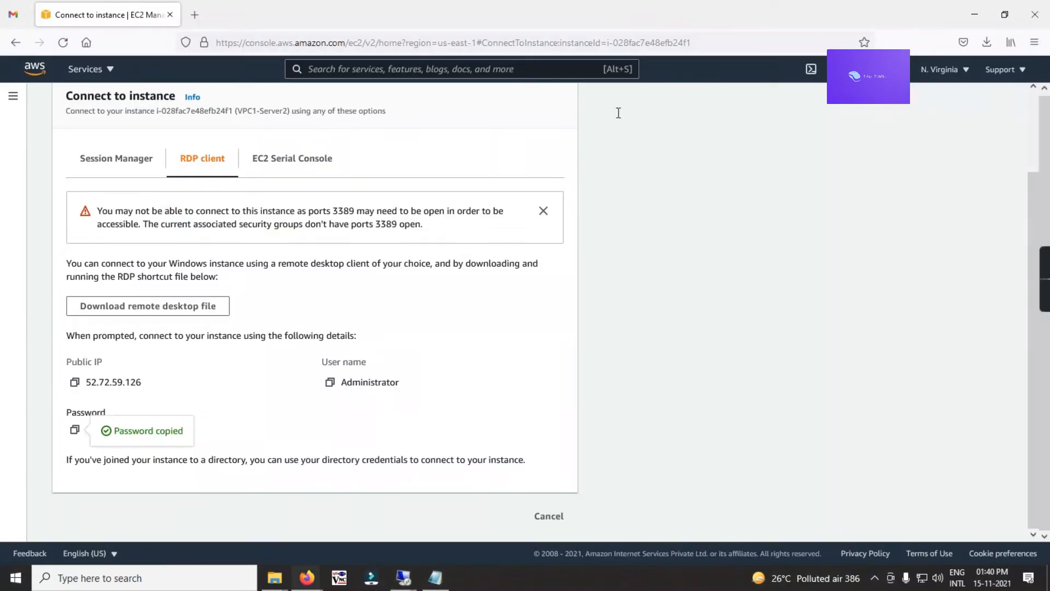
# Step: In the VPC2-Server session, open Server Manager and advance the Add Roles and Features Wizard to the server roles selection
pyautogui.moveTo(403, 574)
pyautogui.click(304, 529)
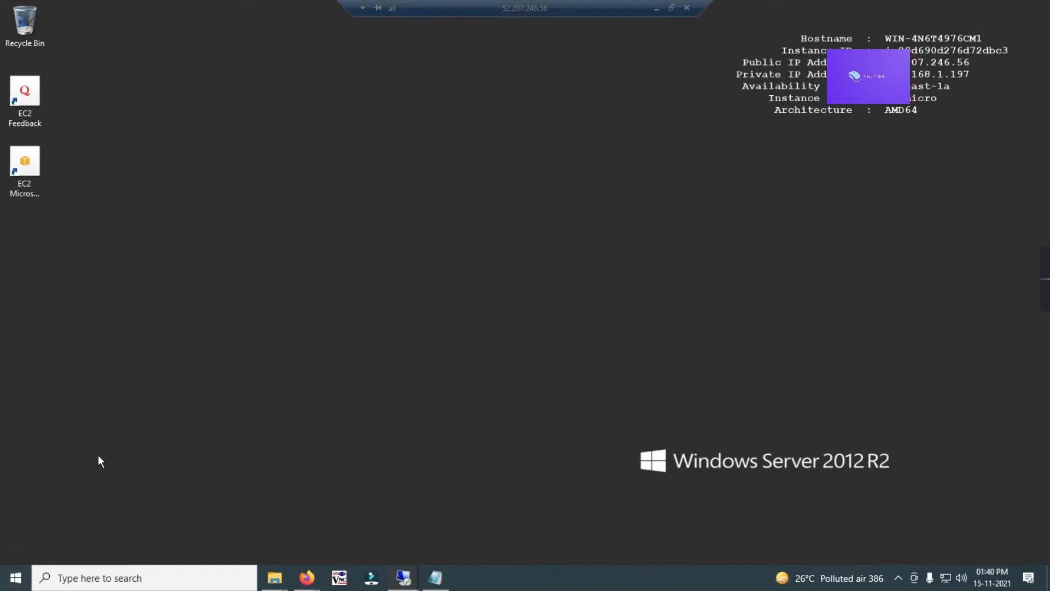
pyautogui.press('super')
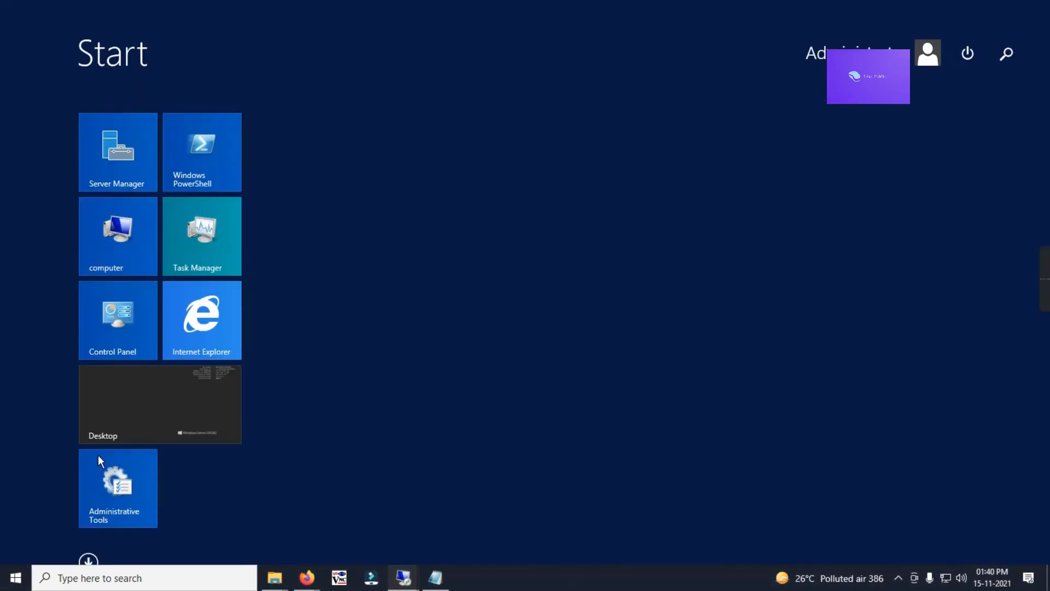
pyautogui.click(117, 169)
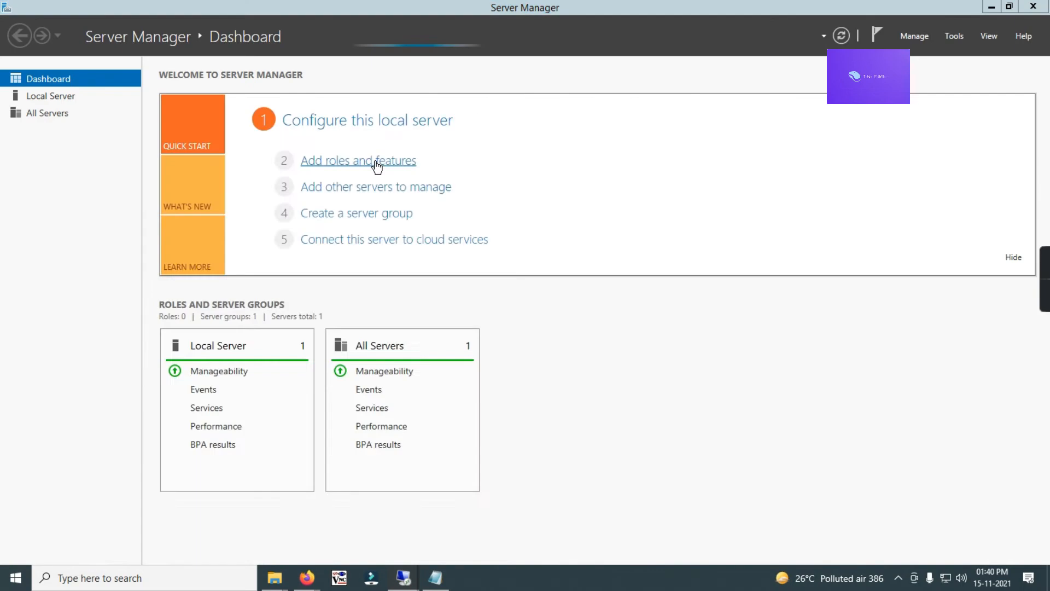
pyautogui.click(376, 160)
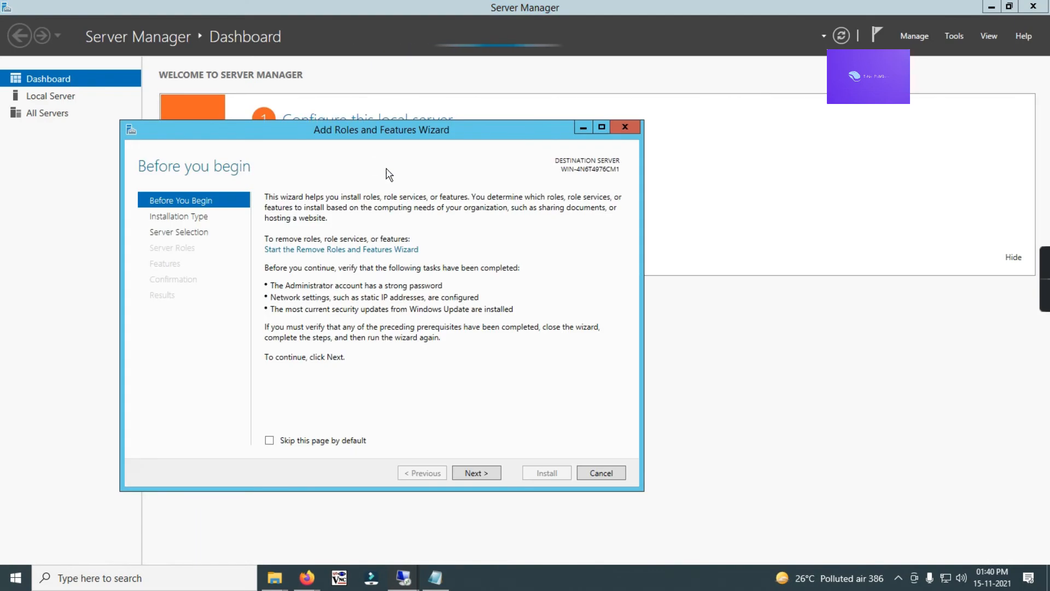
pyautogui.click(491, 473)
pyautogui.click(475, 473)
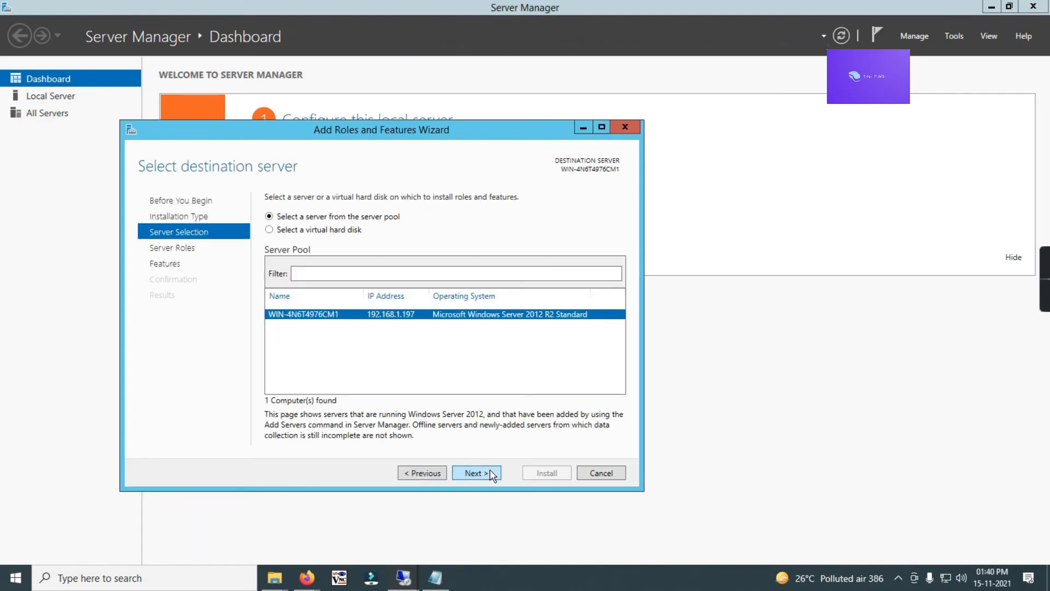
pyautogui.click(492, 474)
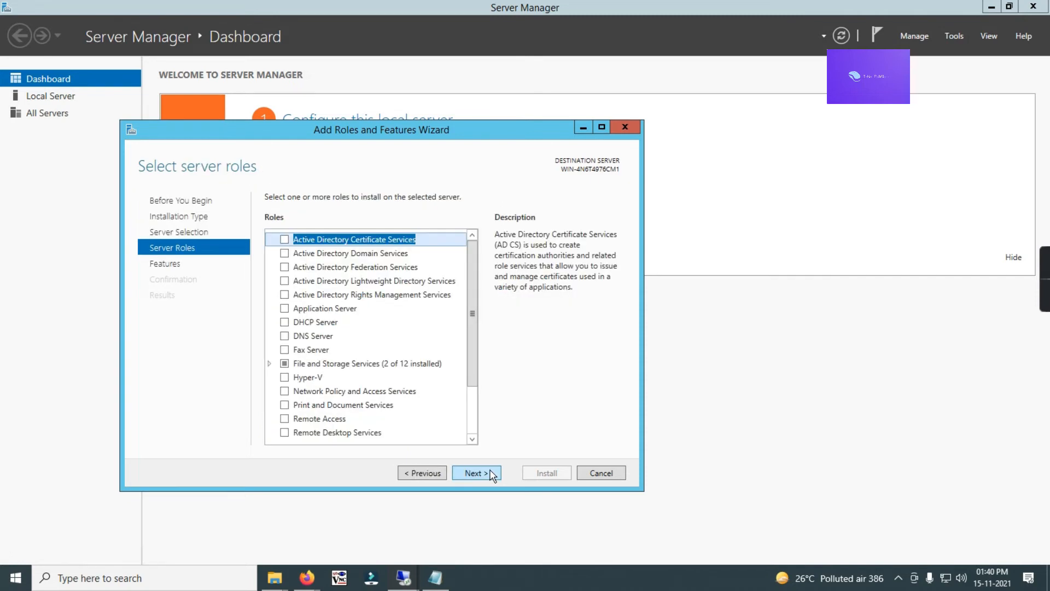
# Step: Install the Web Server (IIS) role with its management tools and default role services on VPC2-Server, and minimize the session
pyautogui.scroll(-2, 388, 404)
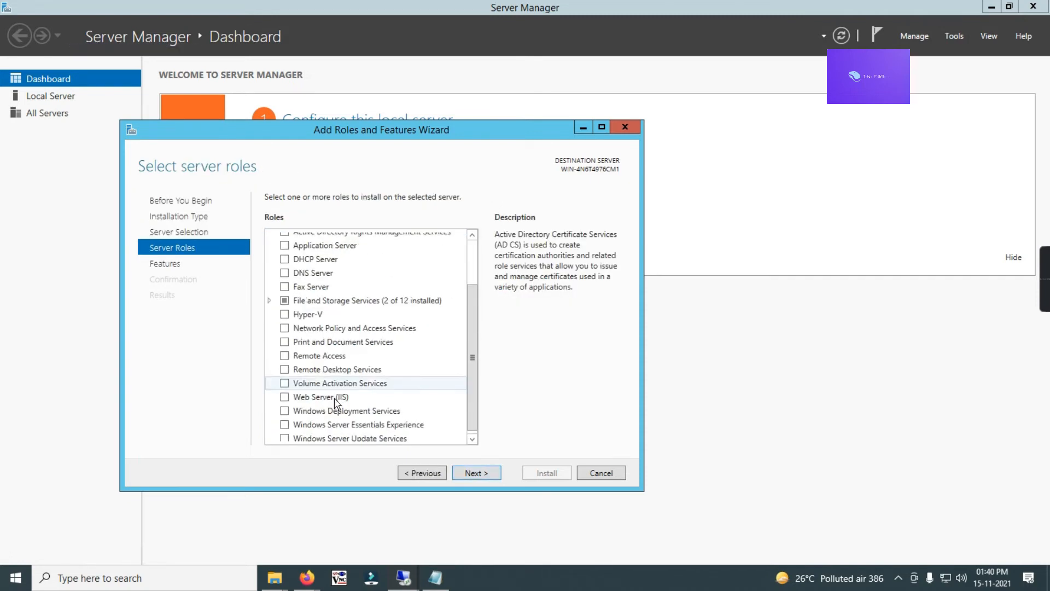
pyautogui.click(285, 393)
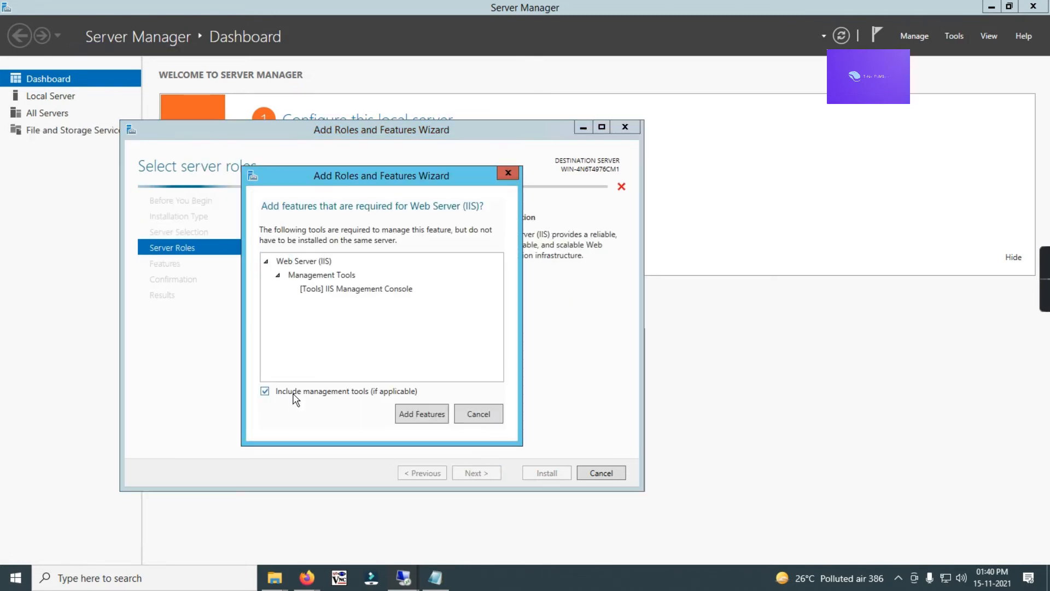
pyautogui.click(420, 413)
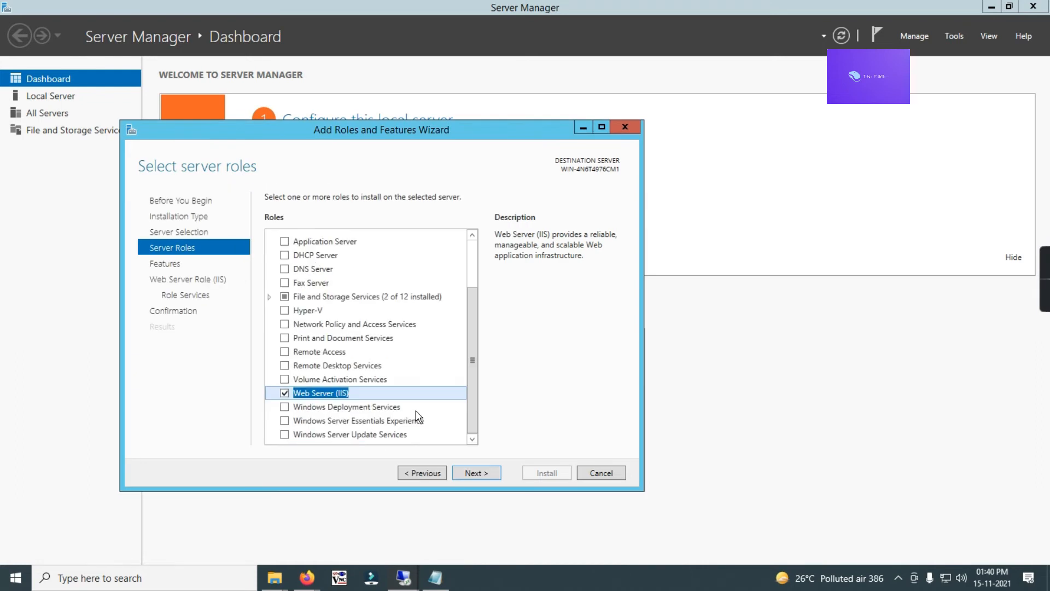
pyautogui.click(484, 479)
pyautogui.click(484, 479)
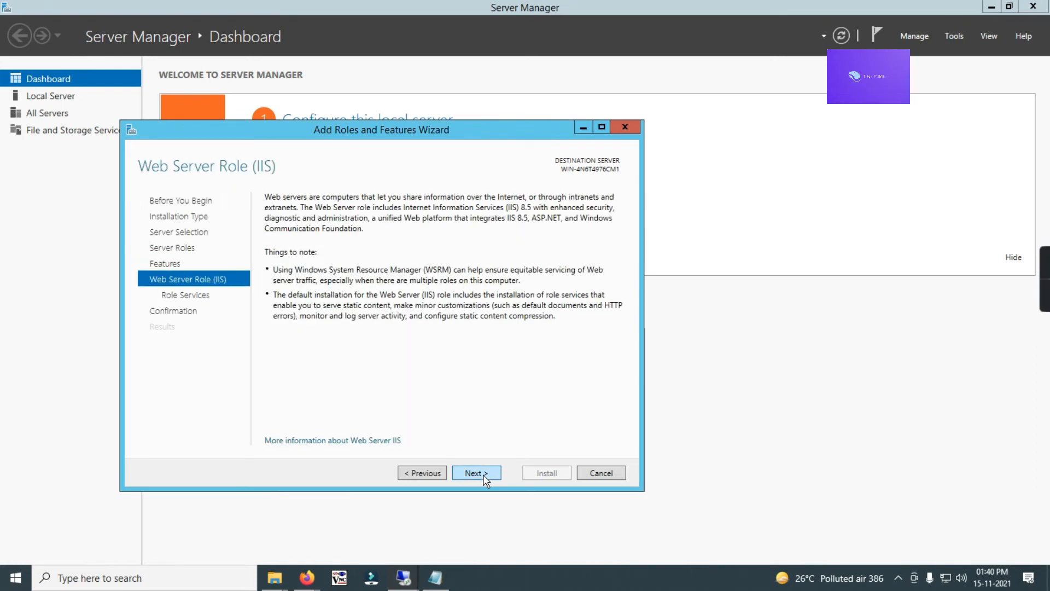
pyautogui.click(484, 479)
pyautogui.click(484, 480)
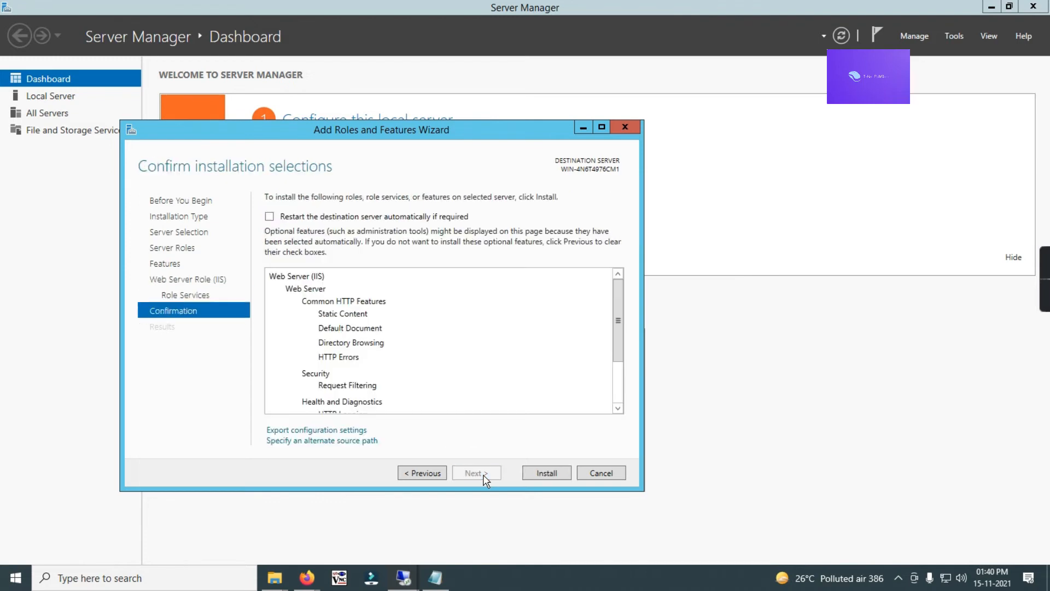
pyautogui.click(545, 473)
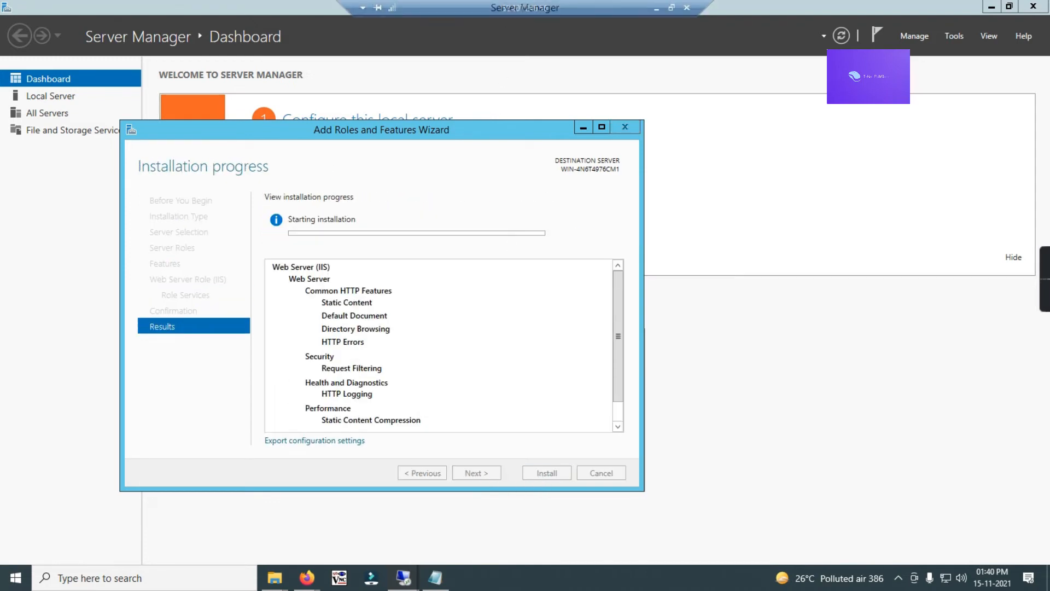
pyautogui.click(655, 8)
# Step: In the VPC1-Server1 session, open Server Manager and advance the Add Roles and Features Wizard to the server roles selection
pyautogui.moveTo(403, 576)
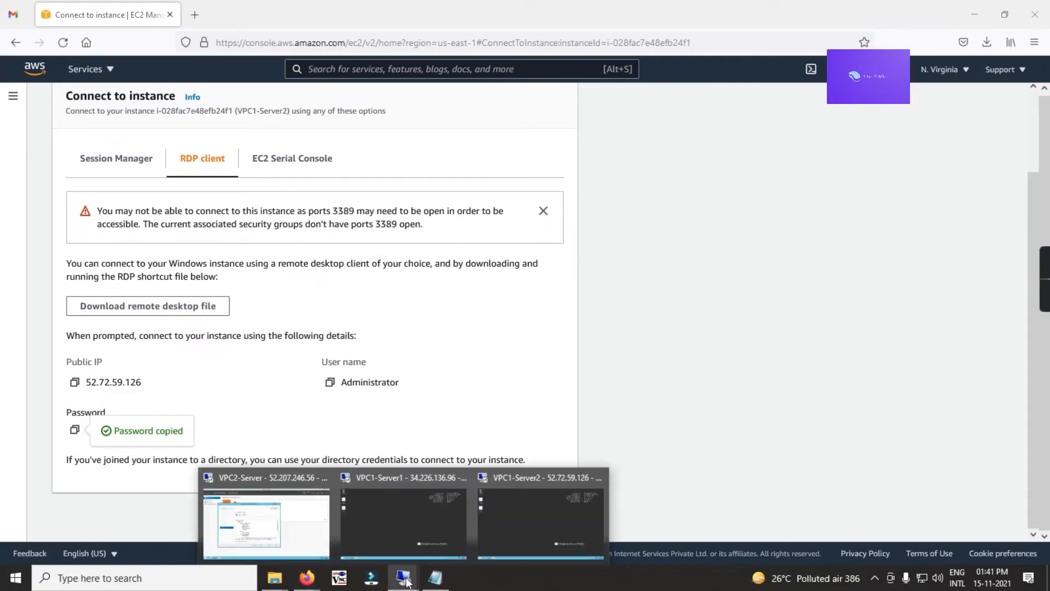
pyautogui.click(432, 521)
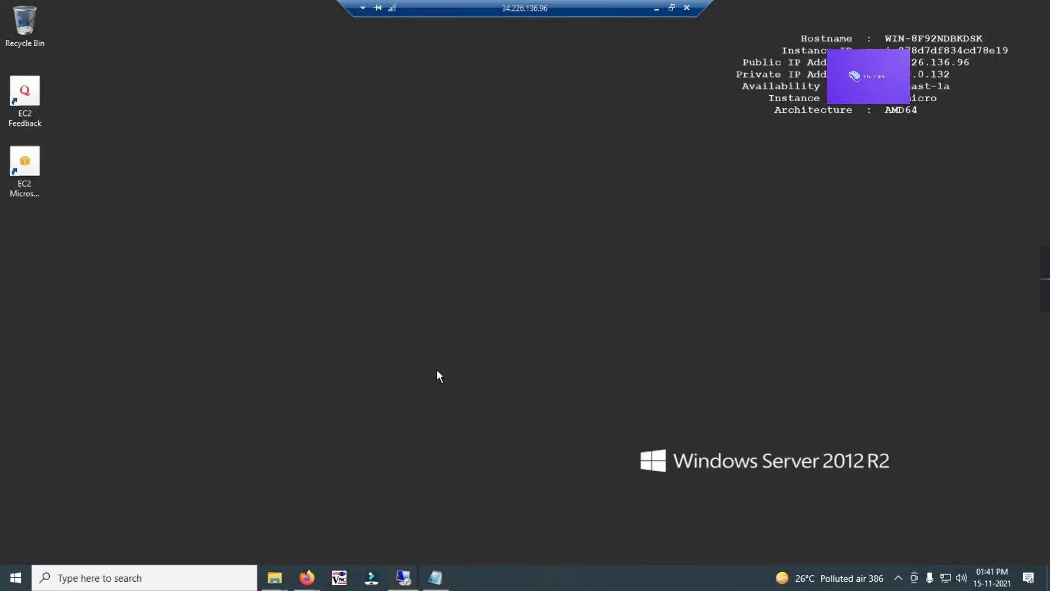
pyautogui.press('super')
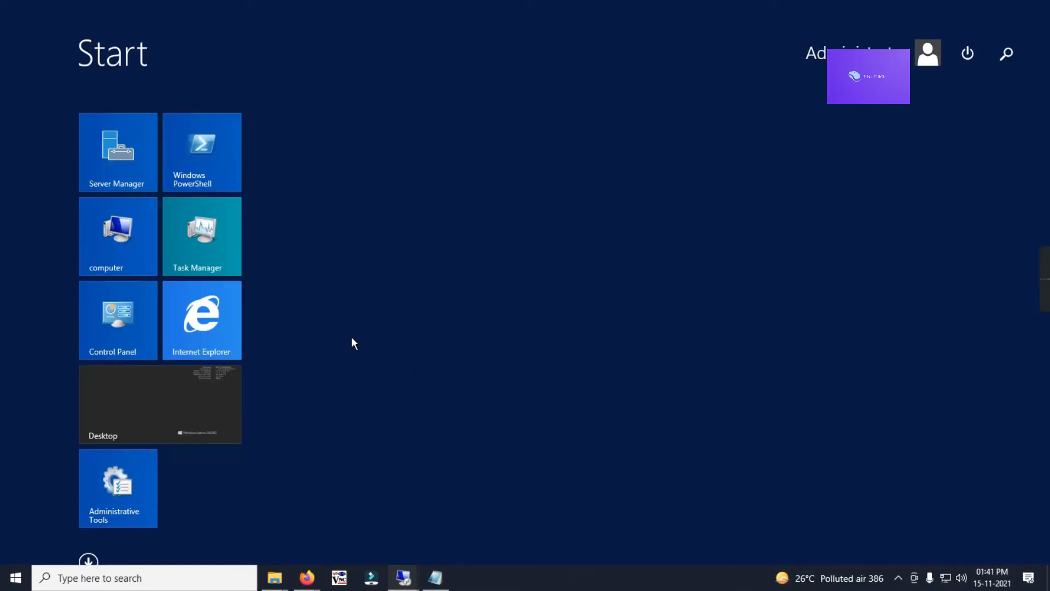
pyautogui.click(127, 157)
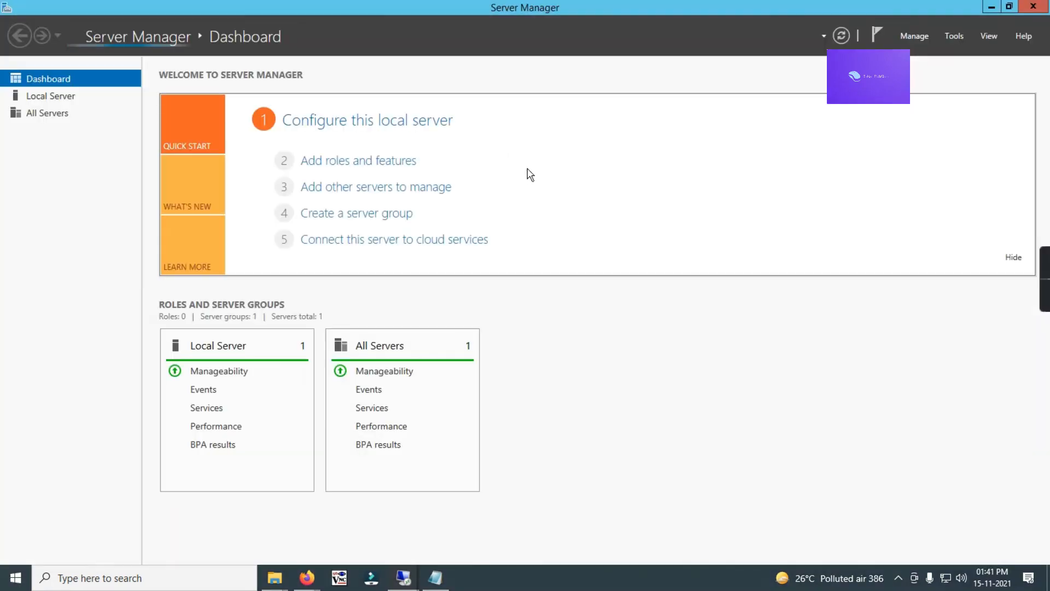
pyautogui.click(394, 162)
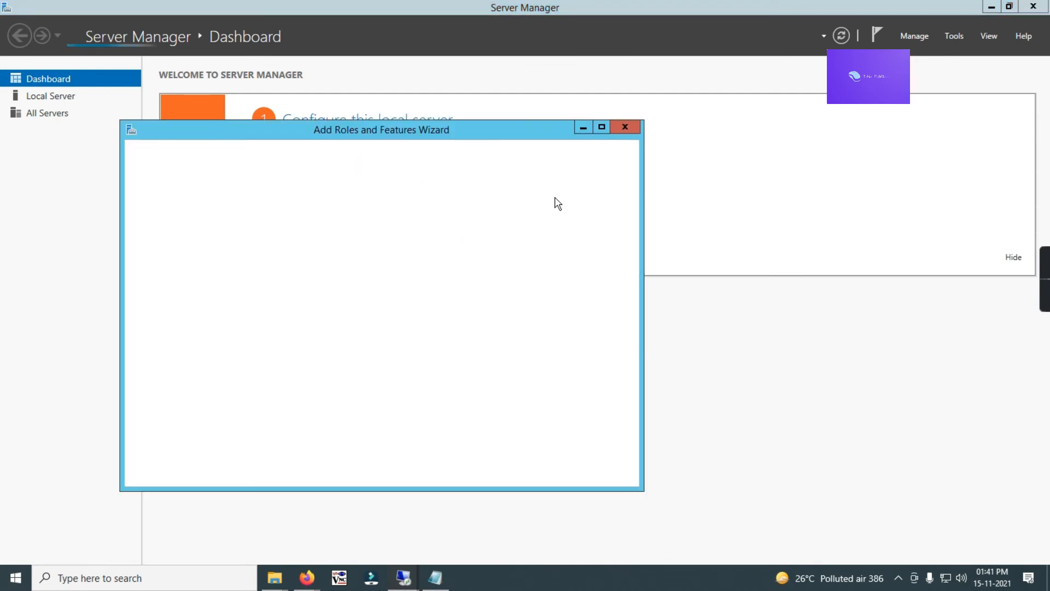
pyautogui.click(477, 473)
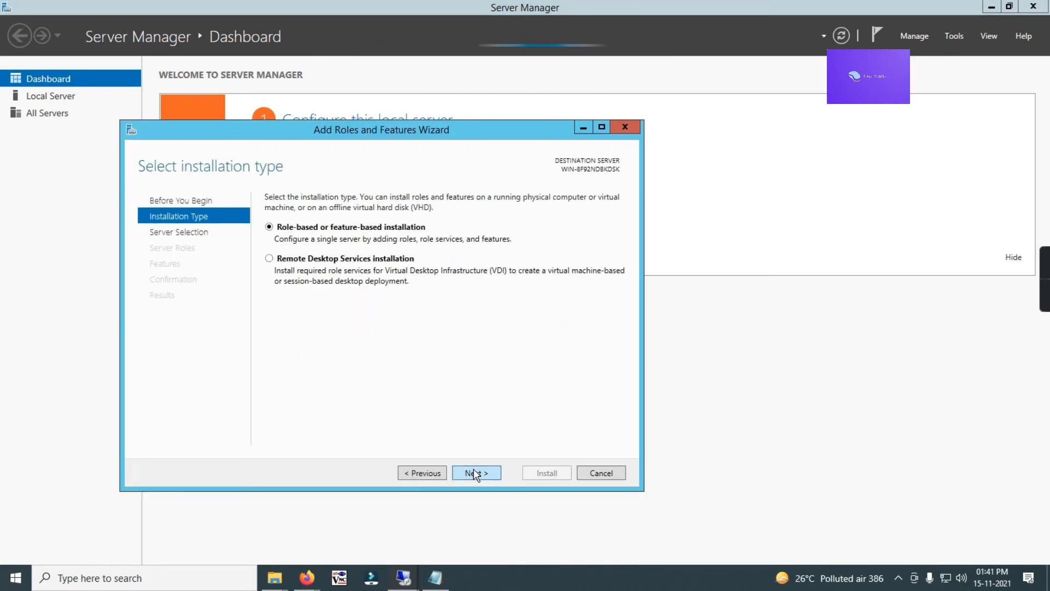
pyautogui.click(479, 475)
pyautogui.click(479, 474)
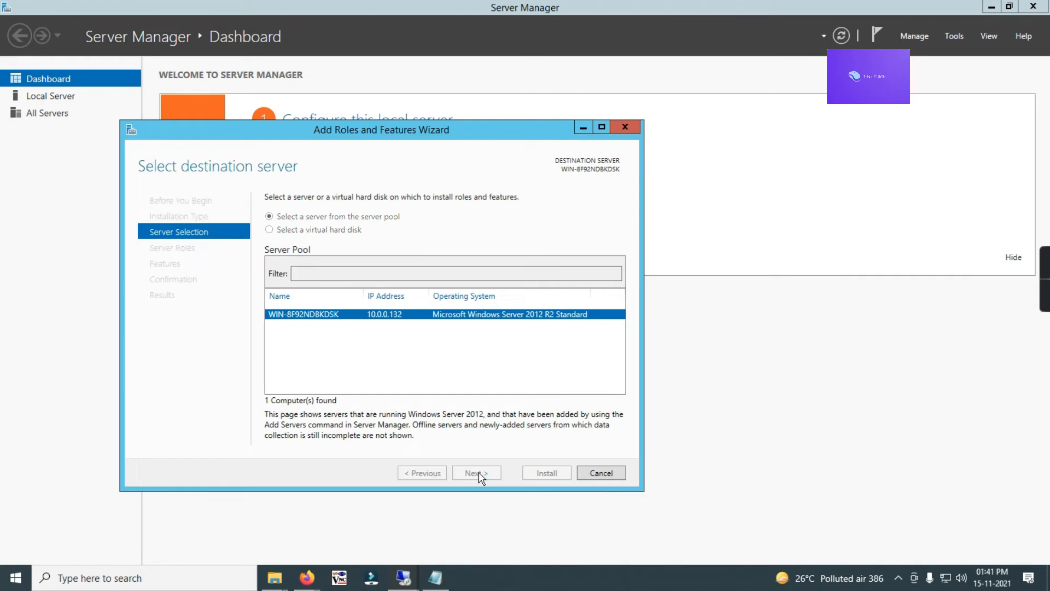
pyautogui.click(479, 475)
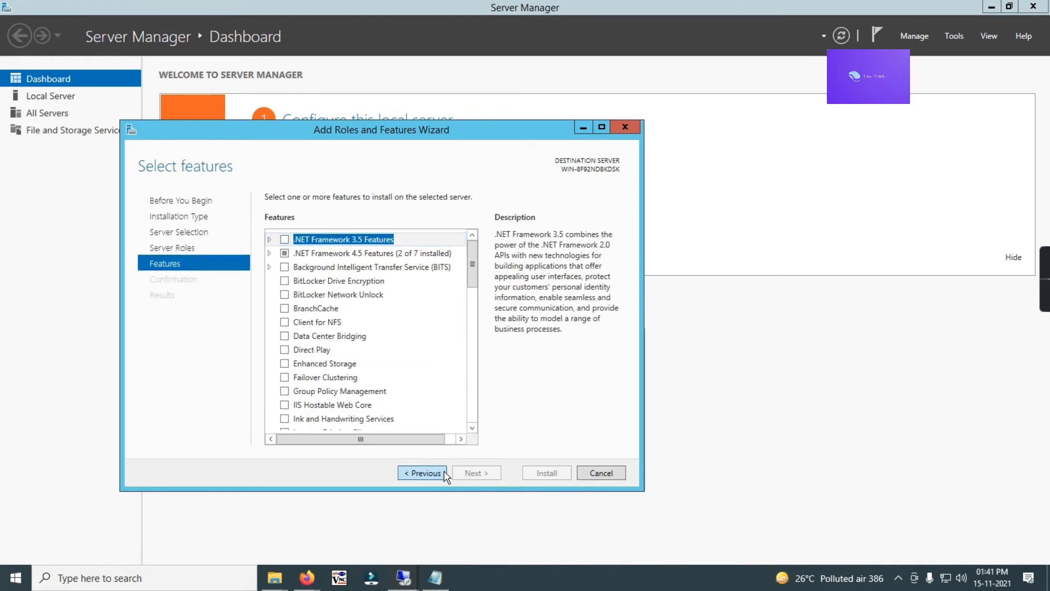
pyautogui.click(420, 472)
# Step: Install the Web Server (IIS) role with its management tools and default role services on VPC1-Server1
pyautogui.scroll(-1, 395, 387)
pyautogui.scroll(-1, 395, 386)
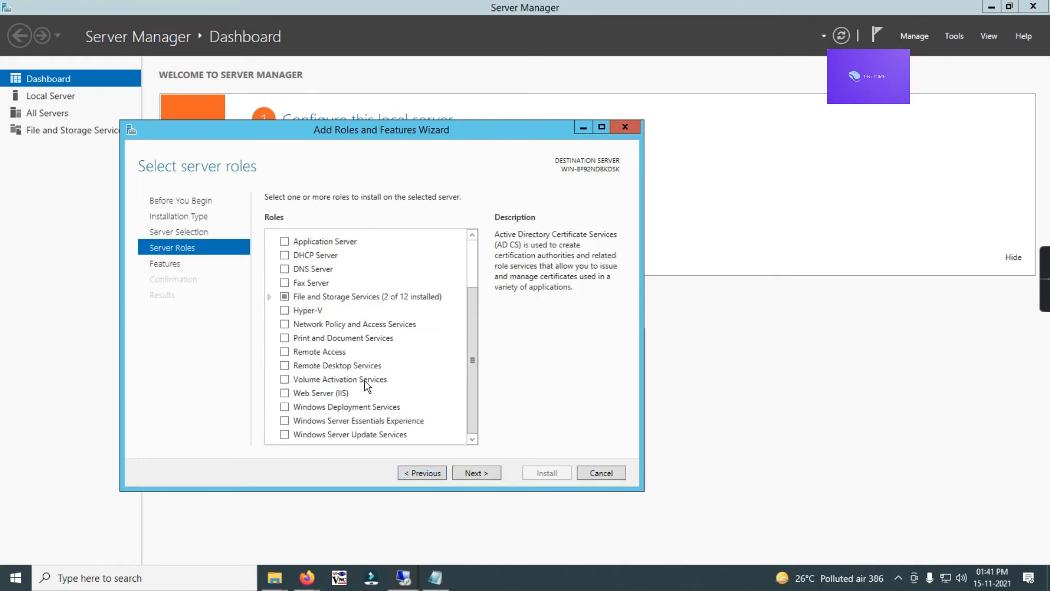
pyautogui.click(285, 393)
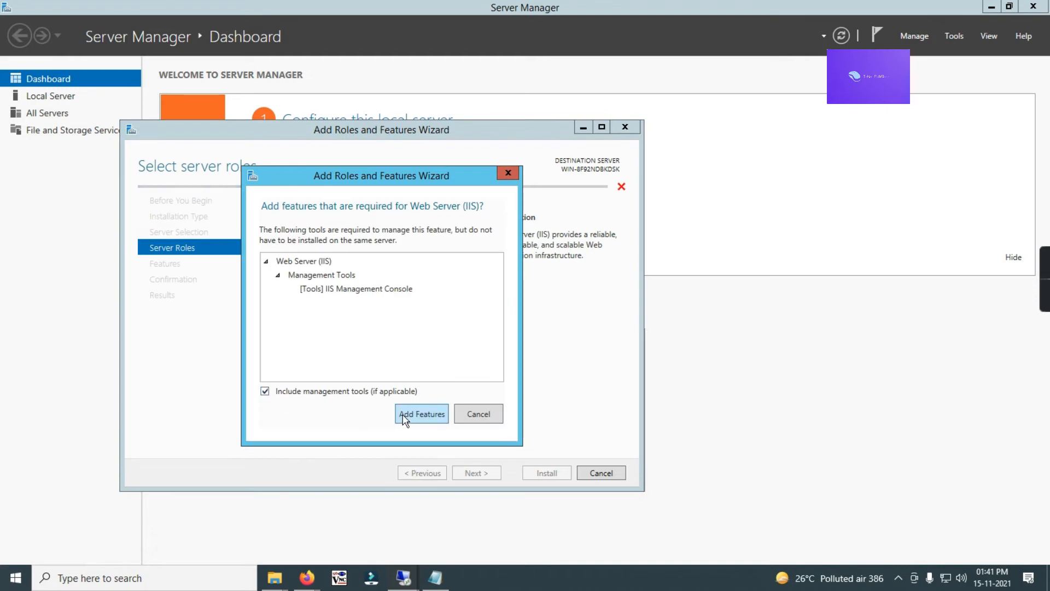
pyautogui.click(405, 414)
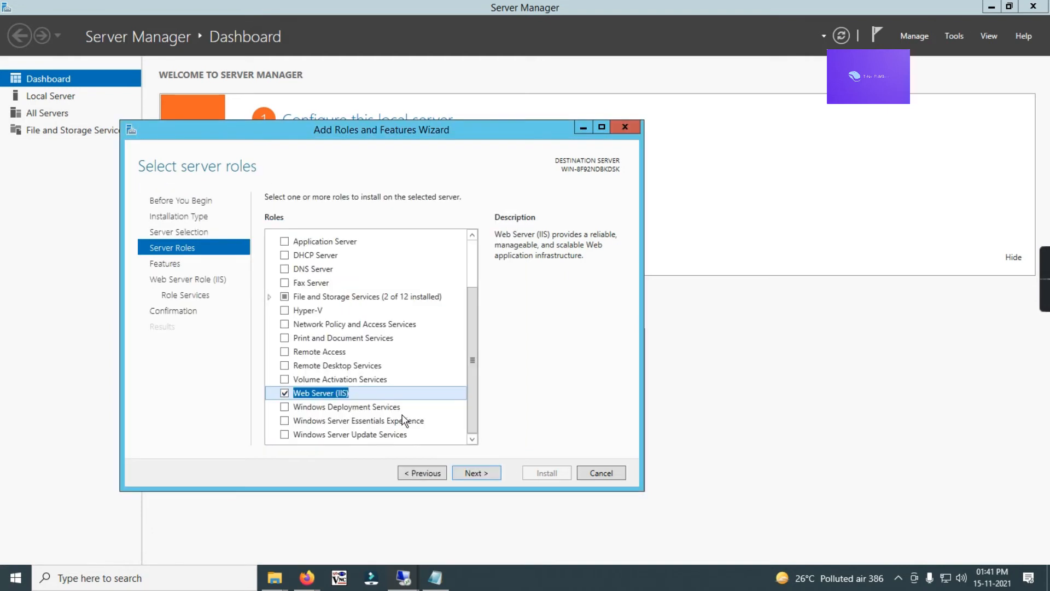
pyautogui.click(484, 471)
pyautogui.click(485, 472)
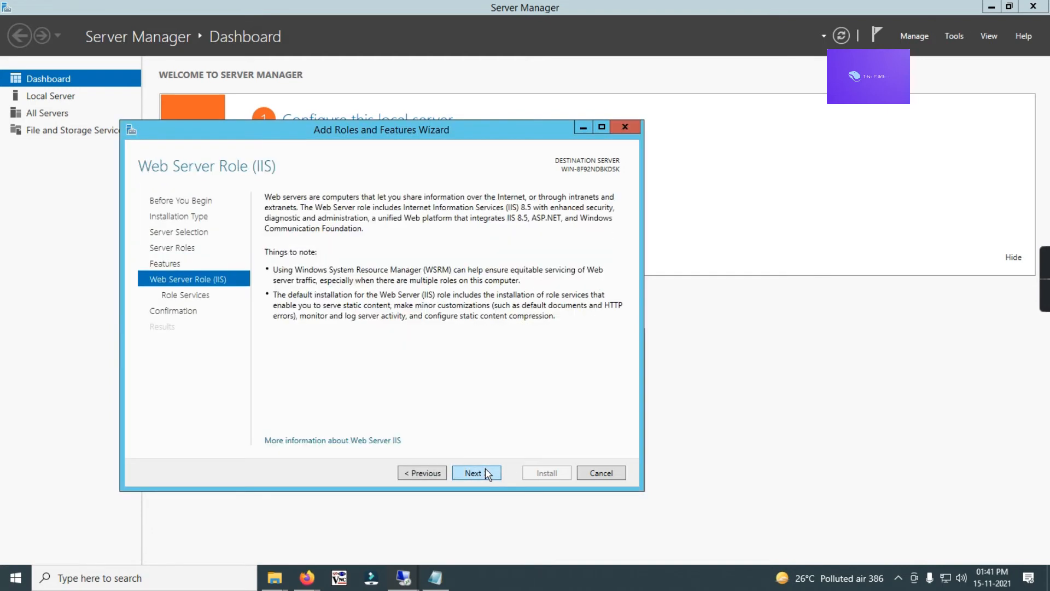
pyautogui.click(484, 472)
pyautogui.click(485, 471)
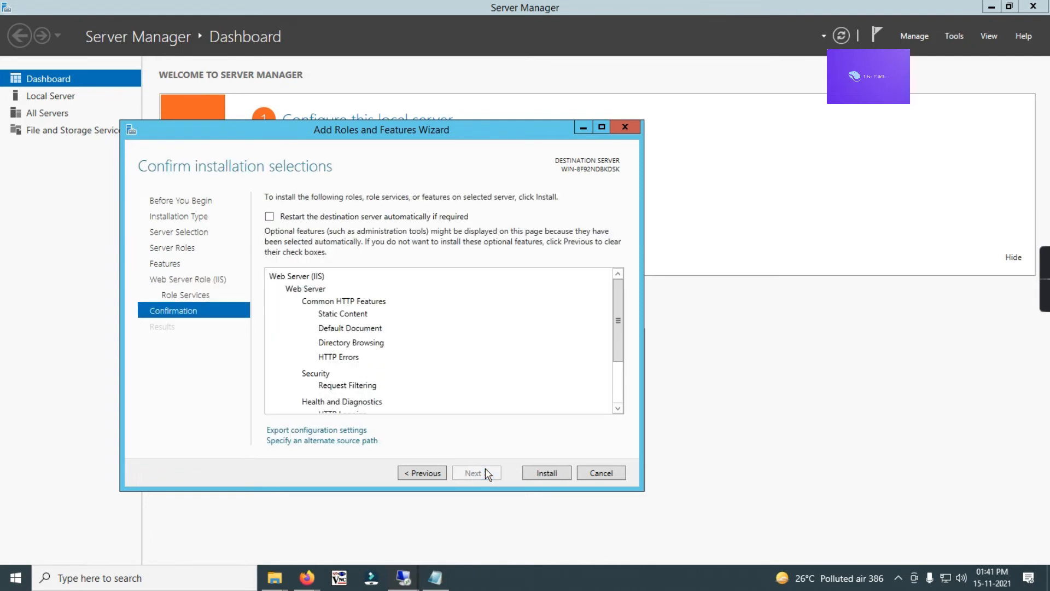
pyautogui.click(539, 475)
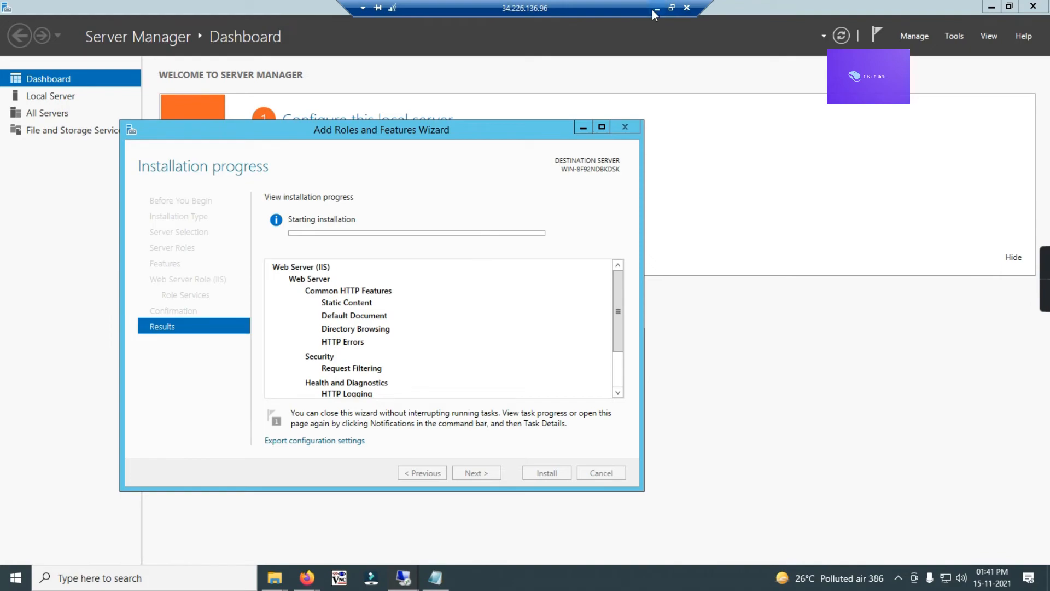
# Step: Switch to the VPC1-Server2 session, open Server Manager, and advance the Add Roles and Features Wizard to the server roles selection
pyautogui.click(403, 576)
pyautogui.moveTo(403, 576)
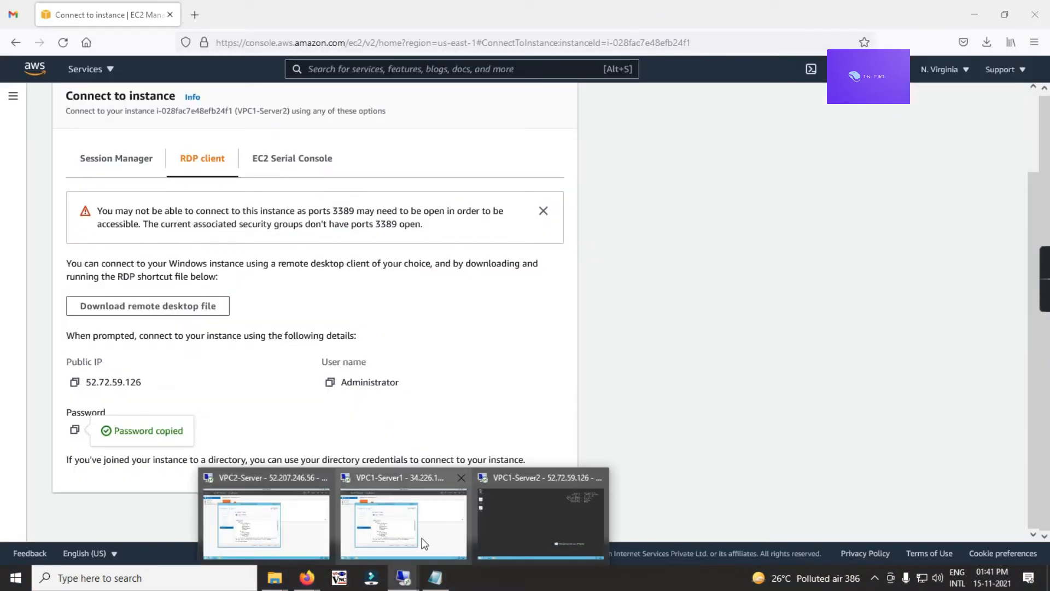
pyautogui.click(536, 511)
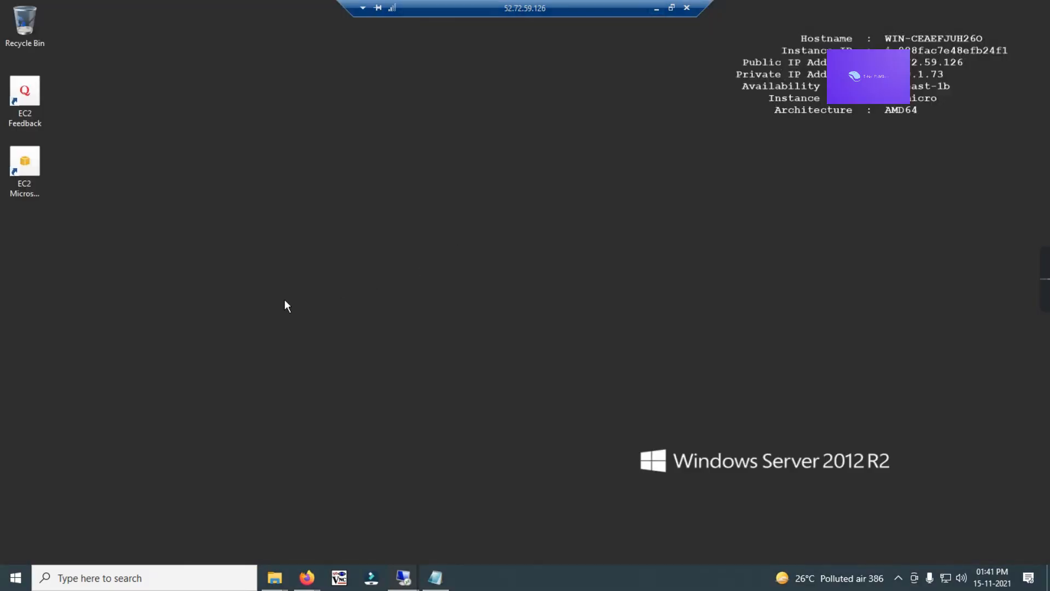
pyautogui.press('super')
pyautogui.click(145, 170)
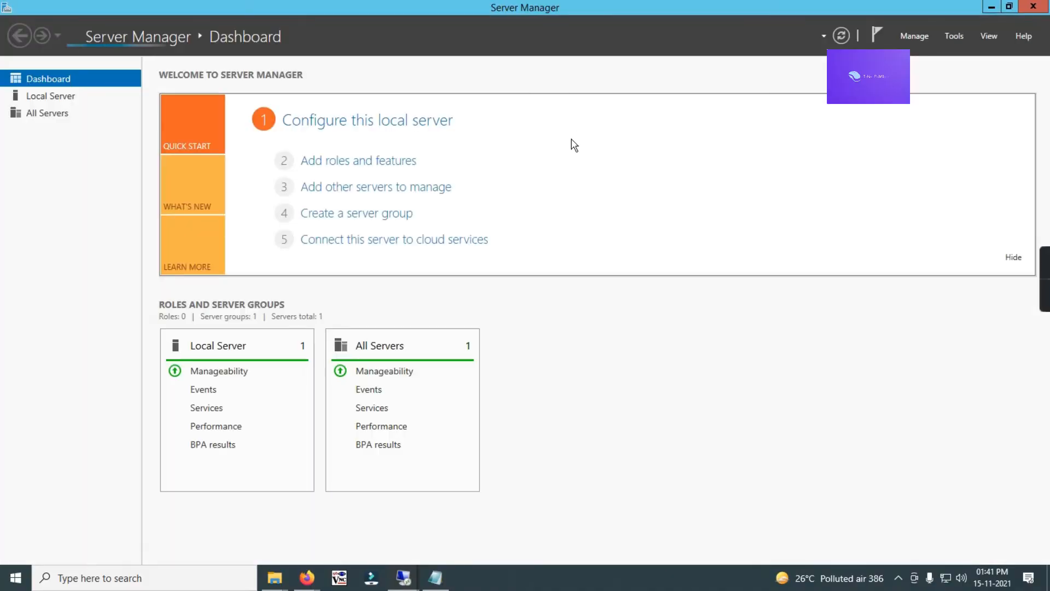
pyautogui.click(344, 165)
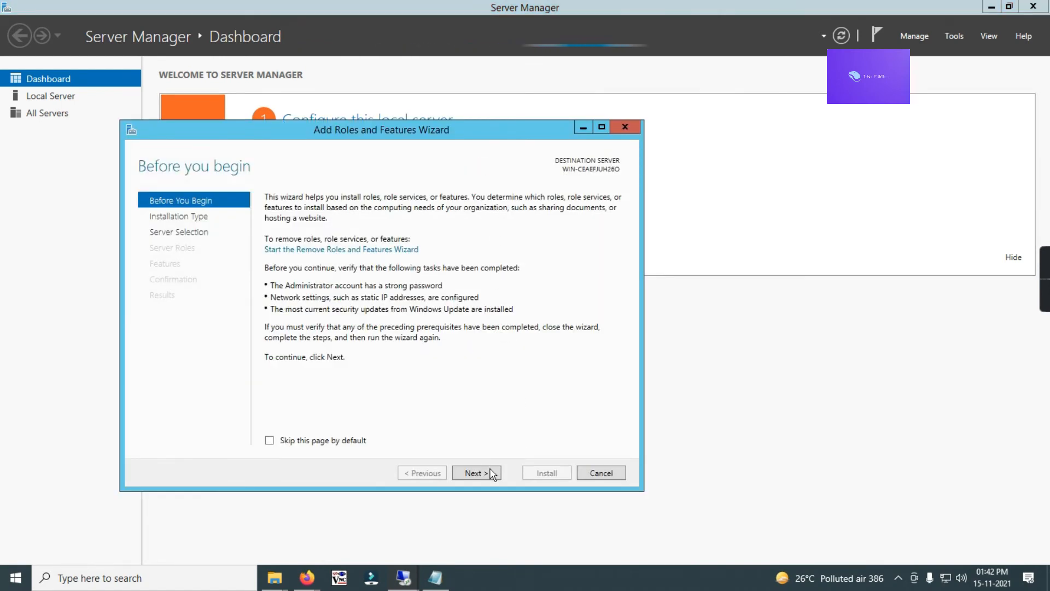
pyautogui.click(476, 472)
pyautogui.click(476, 472)
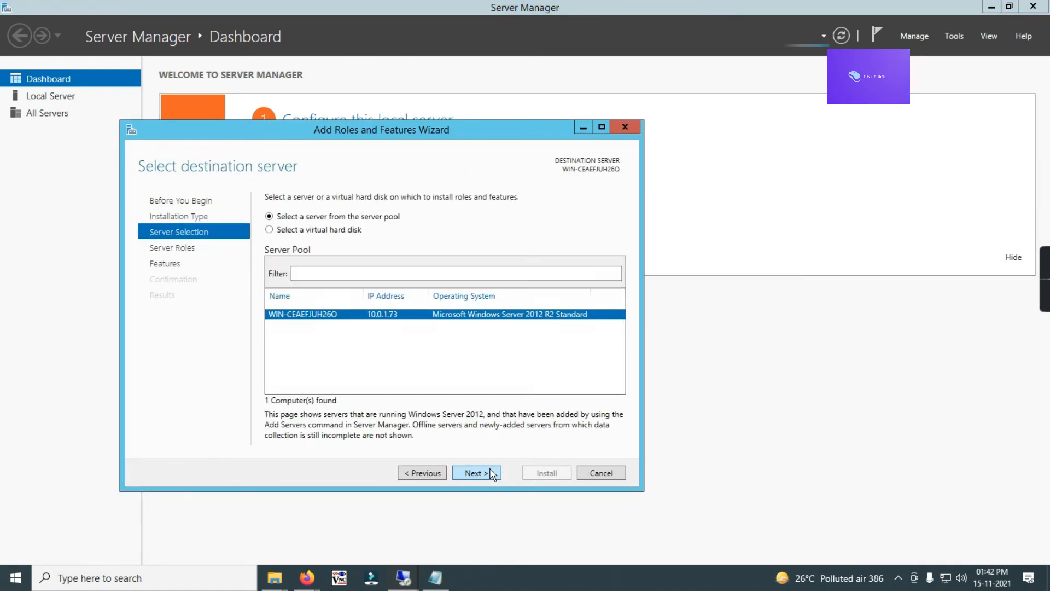
pyautogui.click(491, 473)
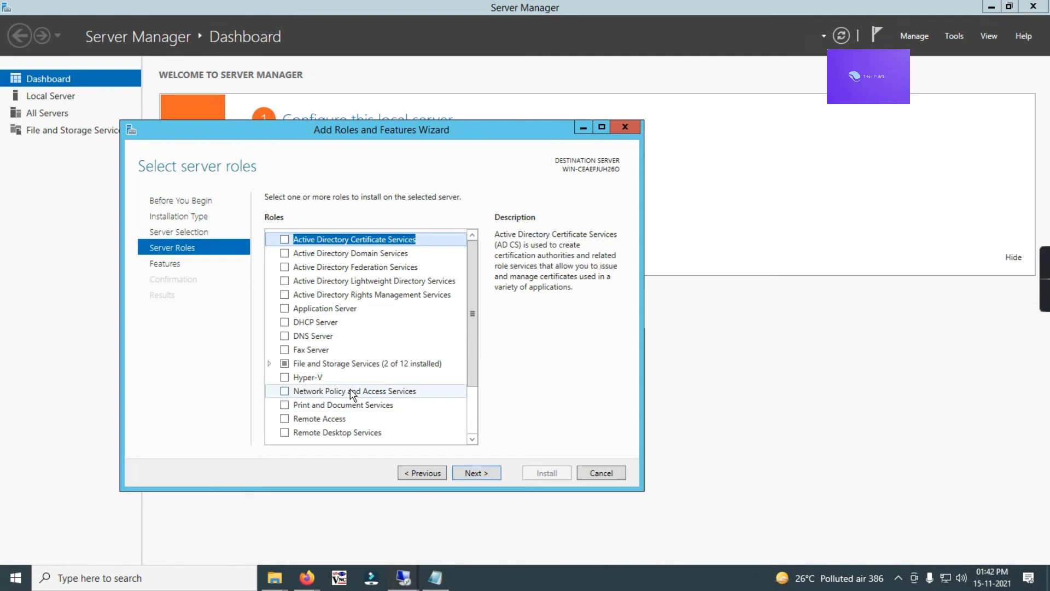
# Step: Install the Web Server (IIS) role with its management tools and default role services on VPC1-Server2, and minimize the session
pyautogui.scroll(-2, 351, 394)
pyautogui.click(285, 393)
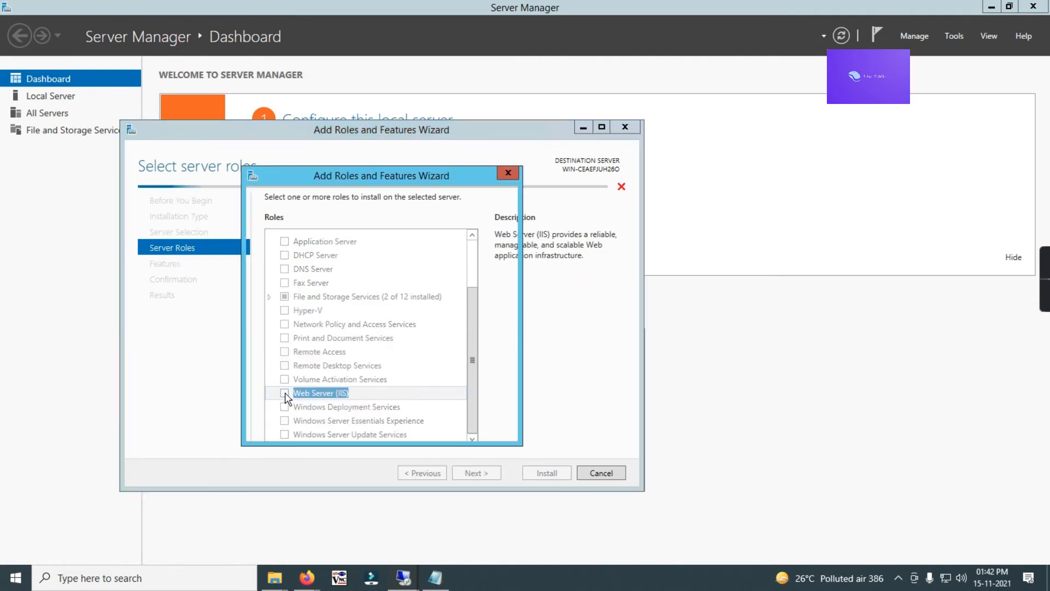
pyautogui.click(415, 413)
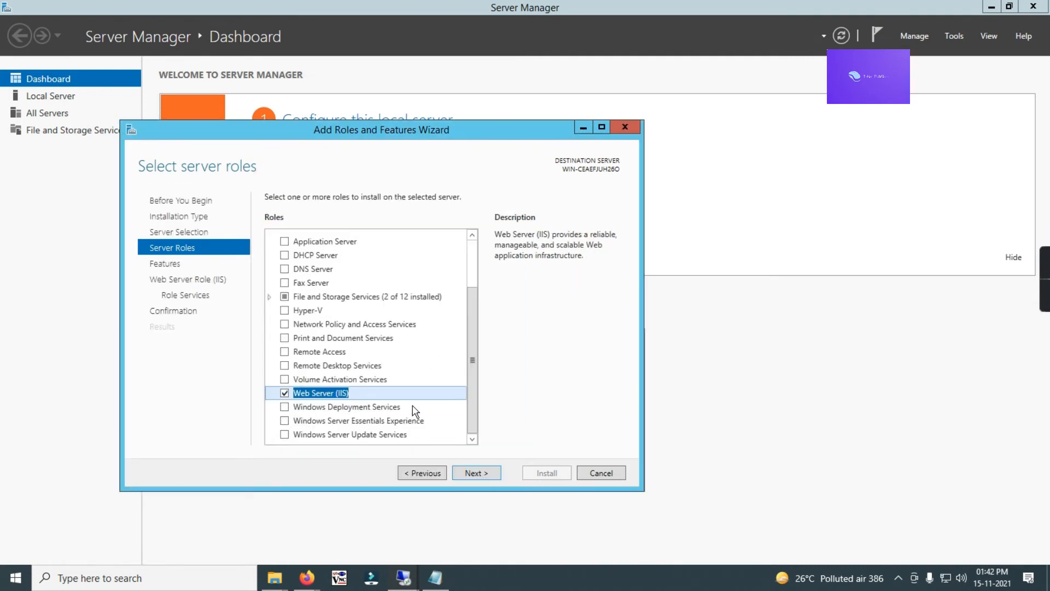
pyautogui.click(485, 471)
pyautogui.click(486, 471)
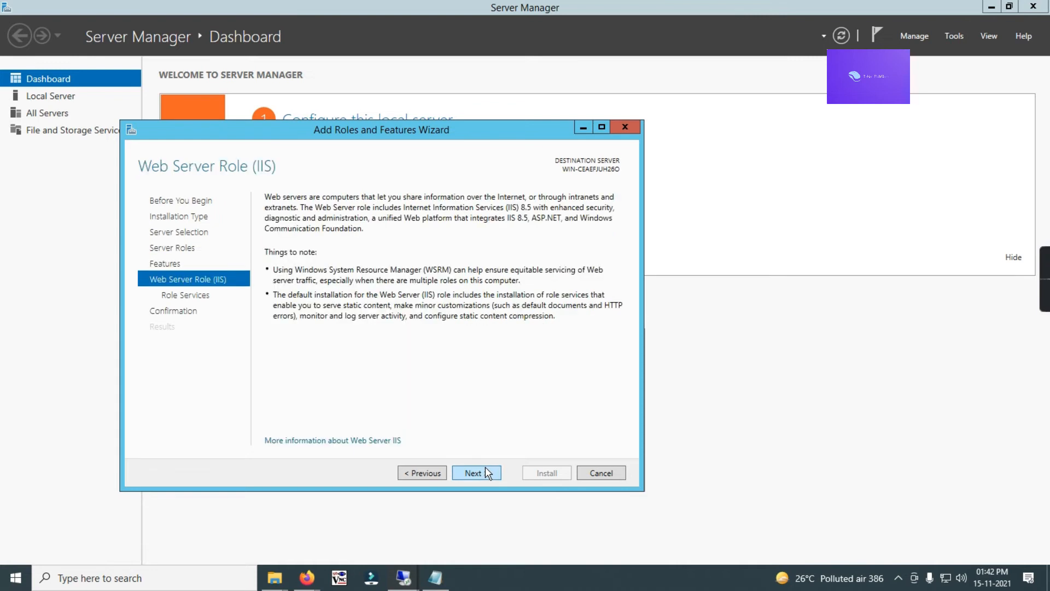
pyautogui.click(485, 471)
pyautogui.click(485, 471)
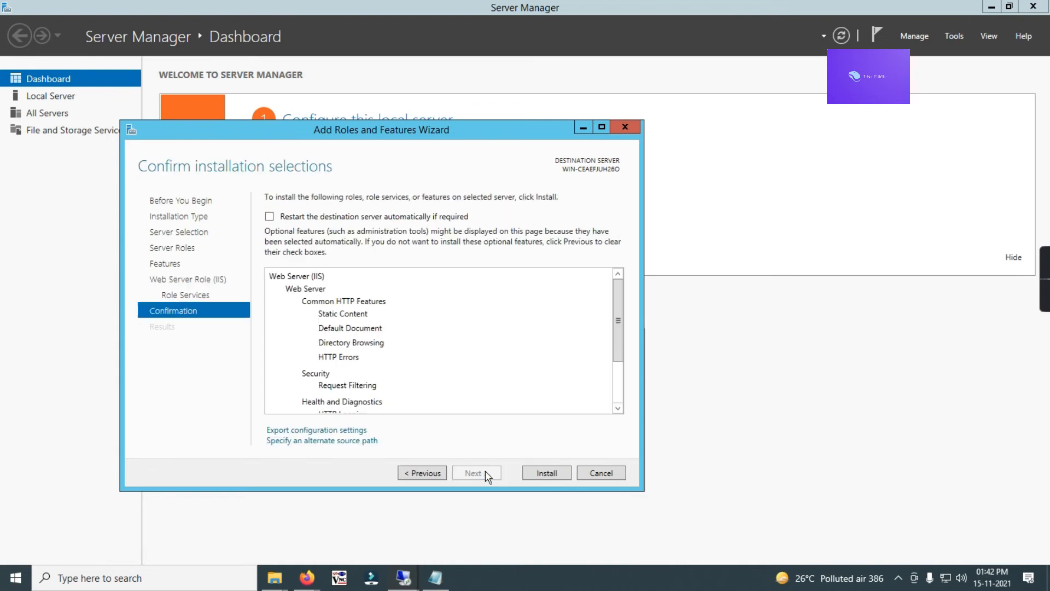
pyautogui.click(526, 474)
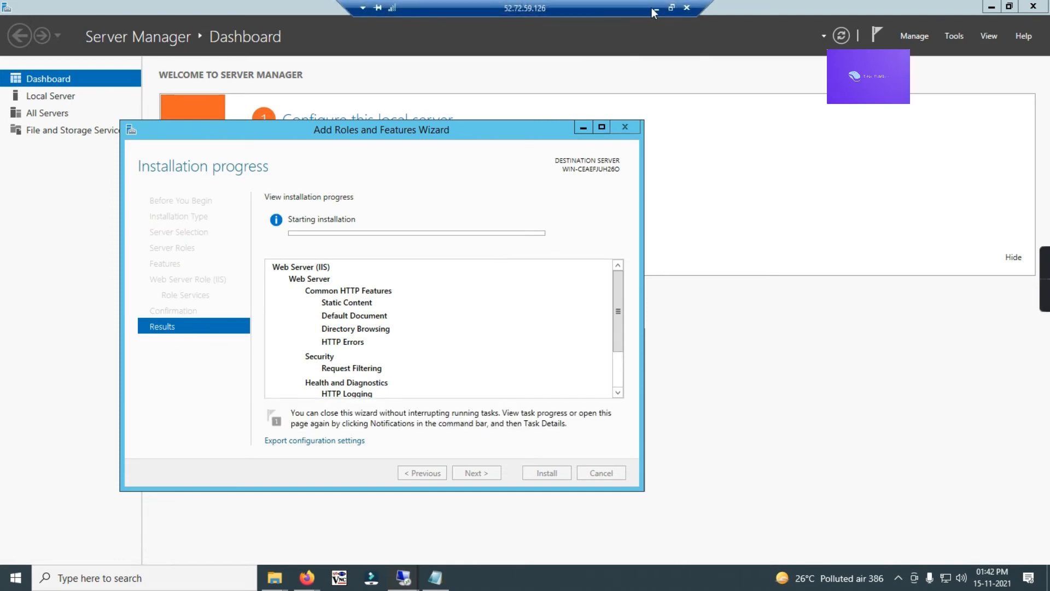
pyautogui.click(659, 9)
# Step: Return to the VPC2-Server session and close the finished Add Roles and Features Wizard and Server Manager
pyautogui.moveTo(403, 578)
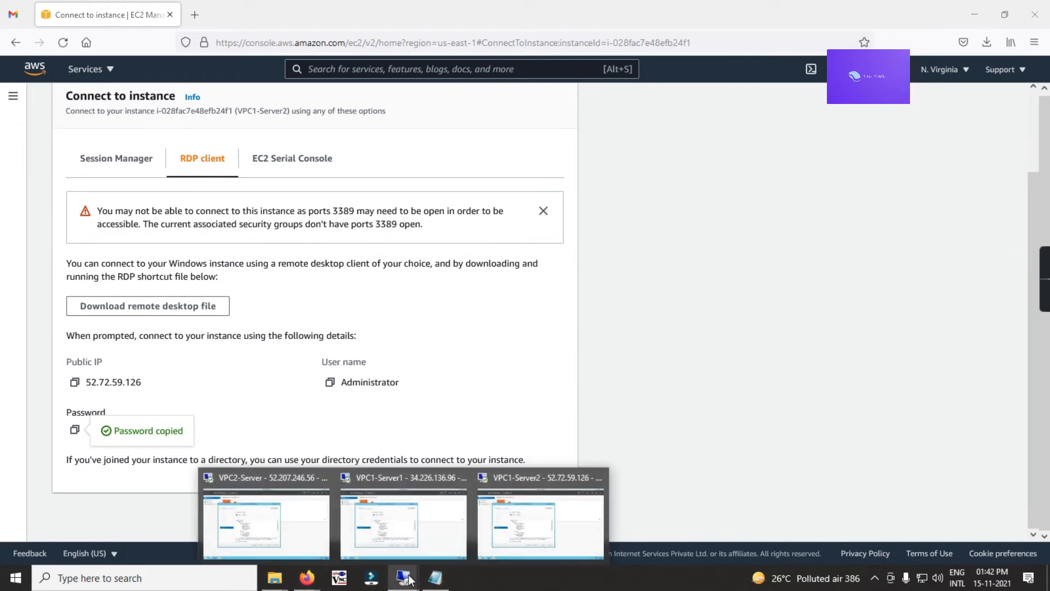
pyautogui.click(301, 514)
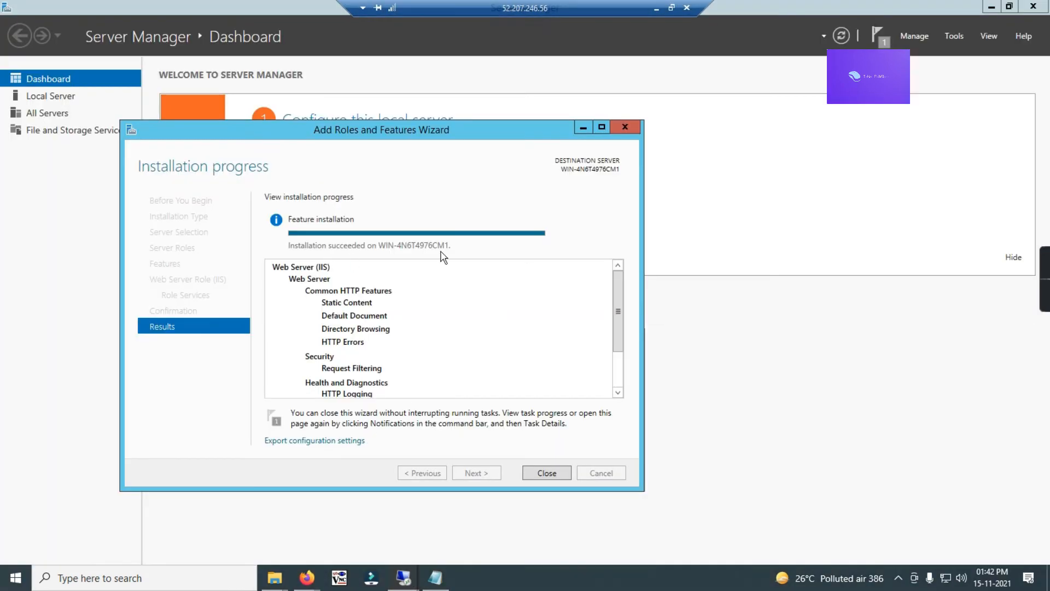
pyautogui.click(546, 474)
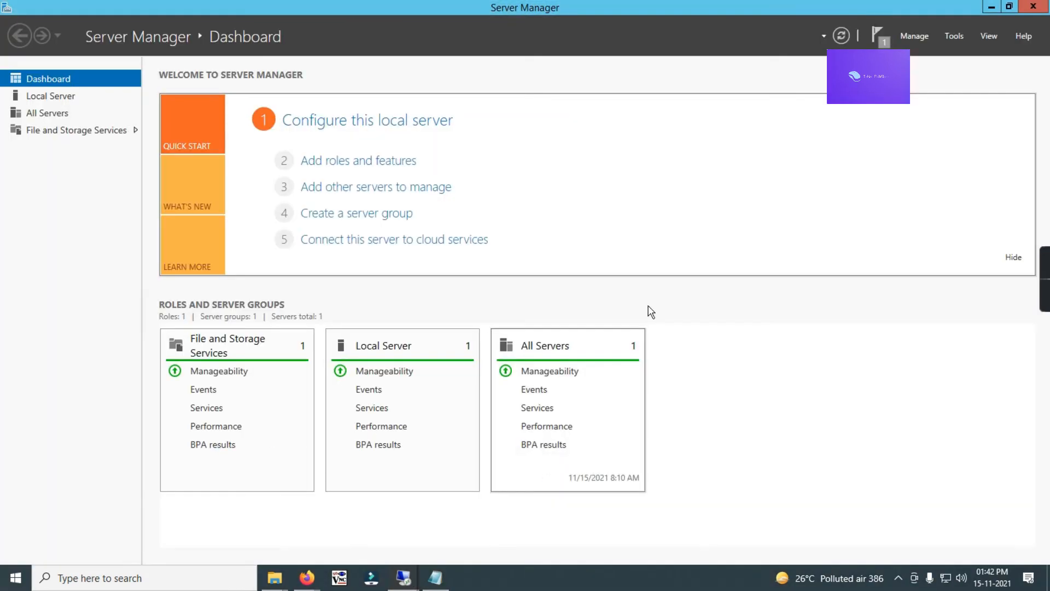
pyautogui.click(1033, 8)
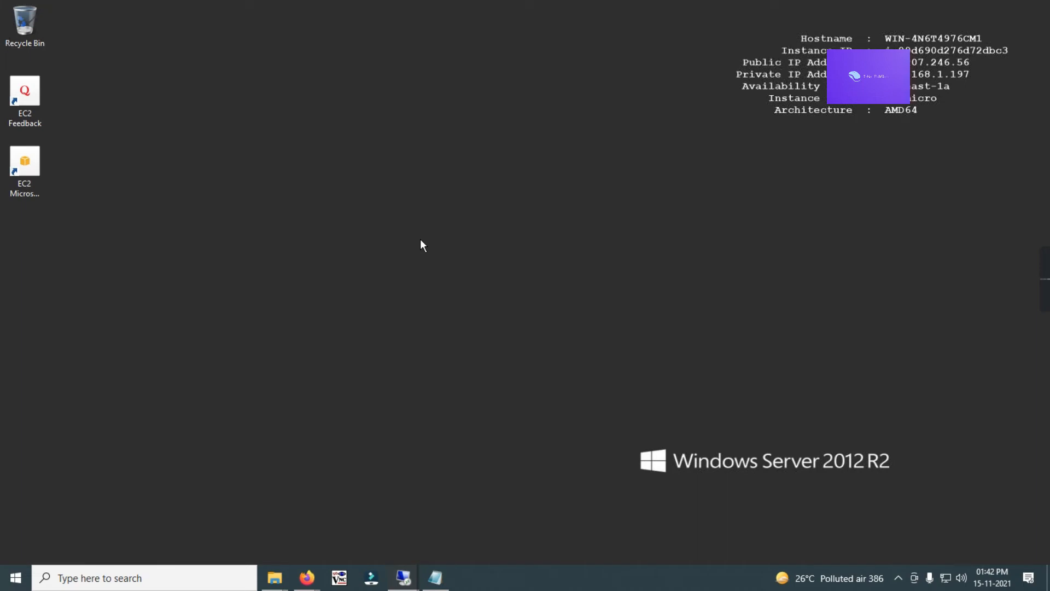
# Step: On VPC2-Server, permanently delete the iis-85 image and the iisstart page from C:\inetpub\wwwroot
pyautogui.press('super+e')
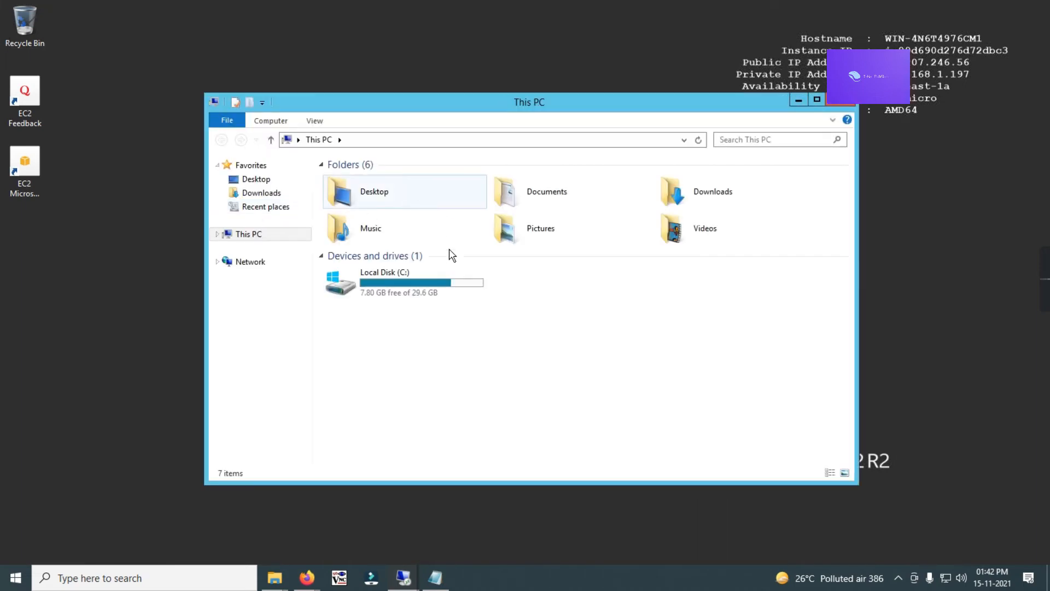
pyautogui.doubleClick(409, 278)
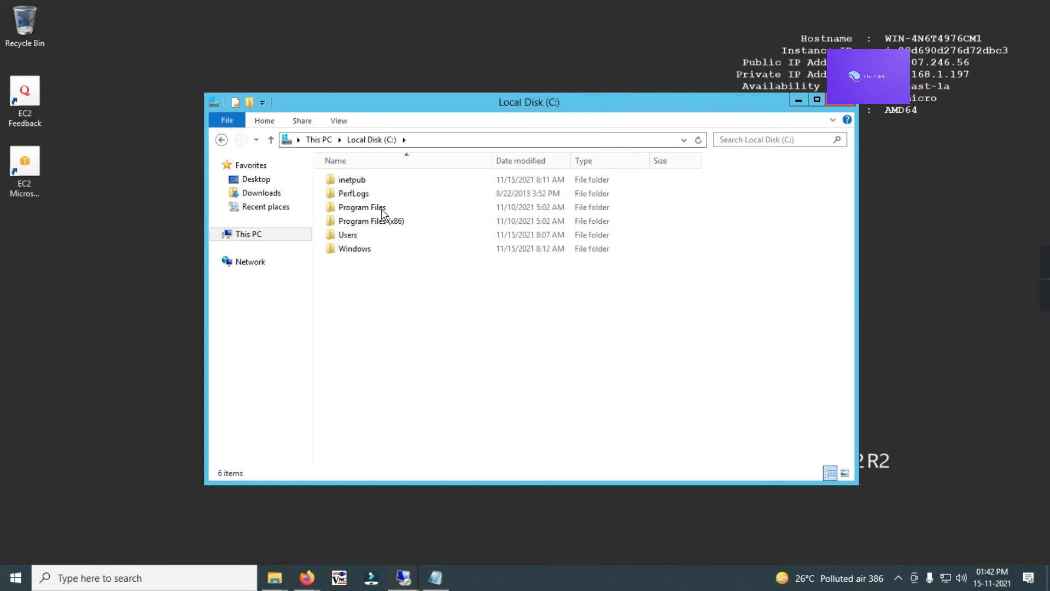
pyautogui.doubleClick(363, 184)
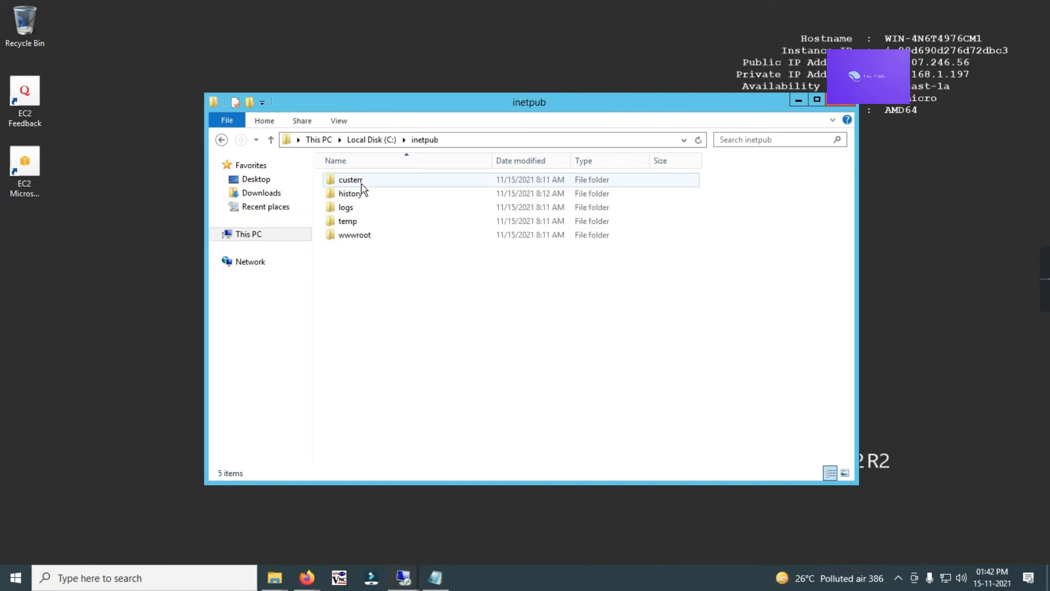
pyautogui.click(357, 235)
pyautogui.doubleClick(357, 235)
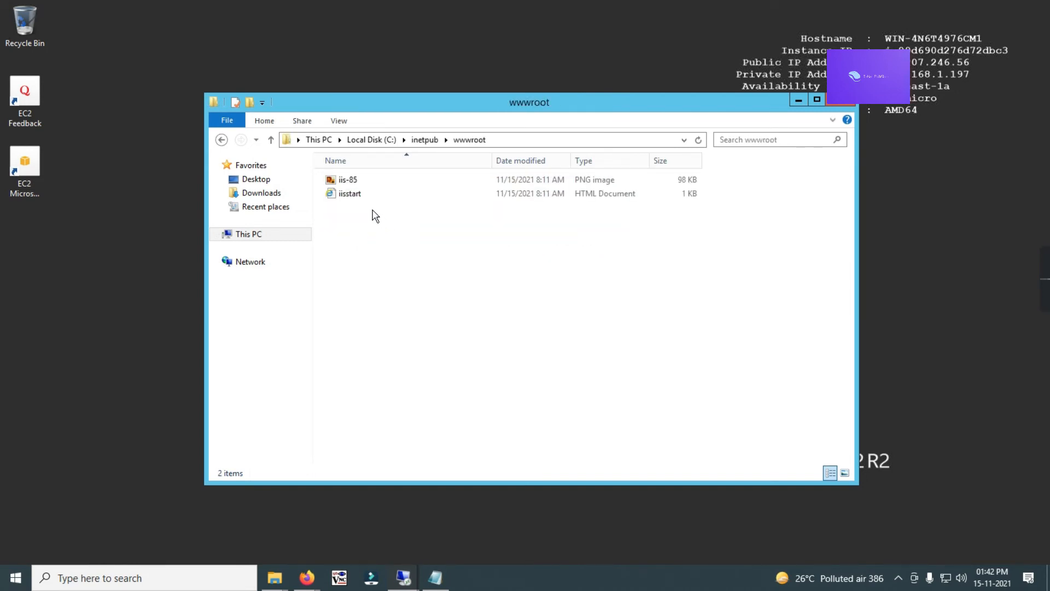
pyautogui.moveTo(396, 224); pyautogui.dragTo(327, 174)
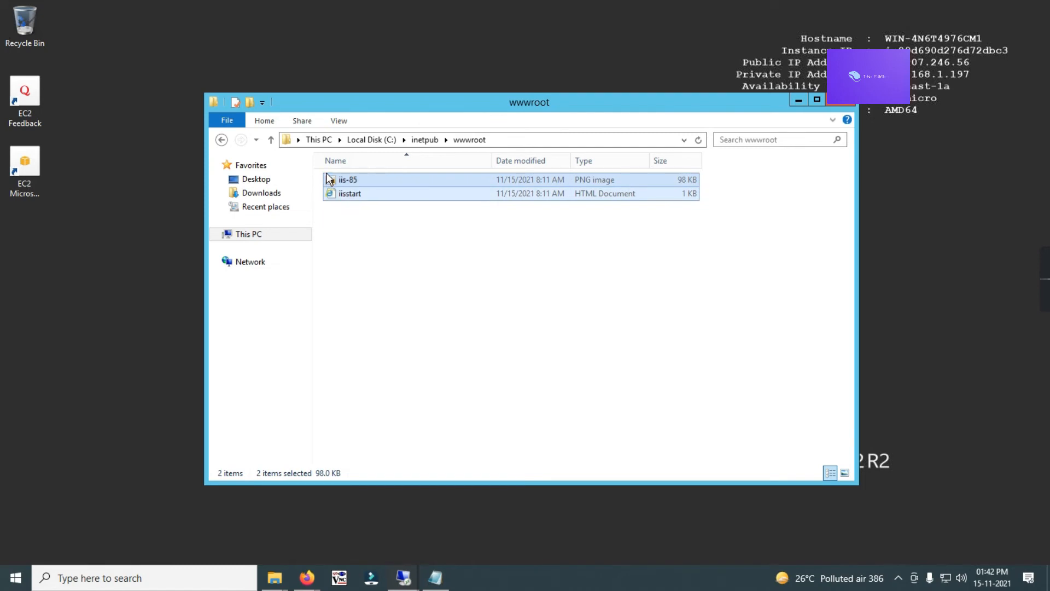
pyautogui.hotkey('shift', 'Delete')
pyautogui.click(558, 304)
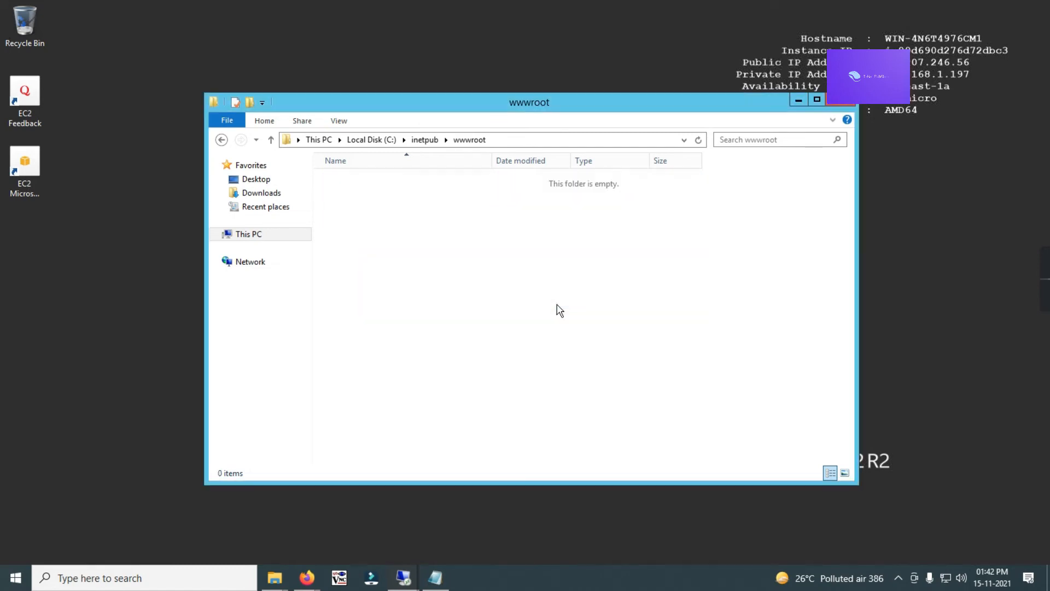
# Step: Create a new text document in wwwroot on VPC2-Server, open it, and enter "Welcome to Tekno Pathshala VPC2-Server"
pyautogui.rightClick(449, 225)
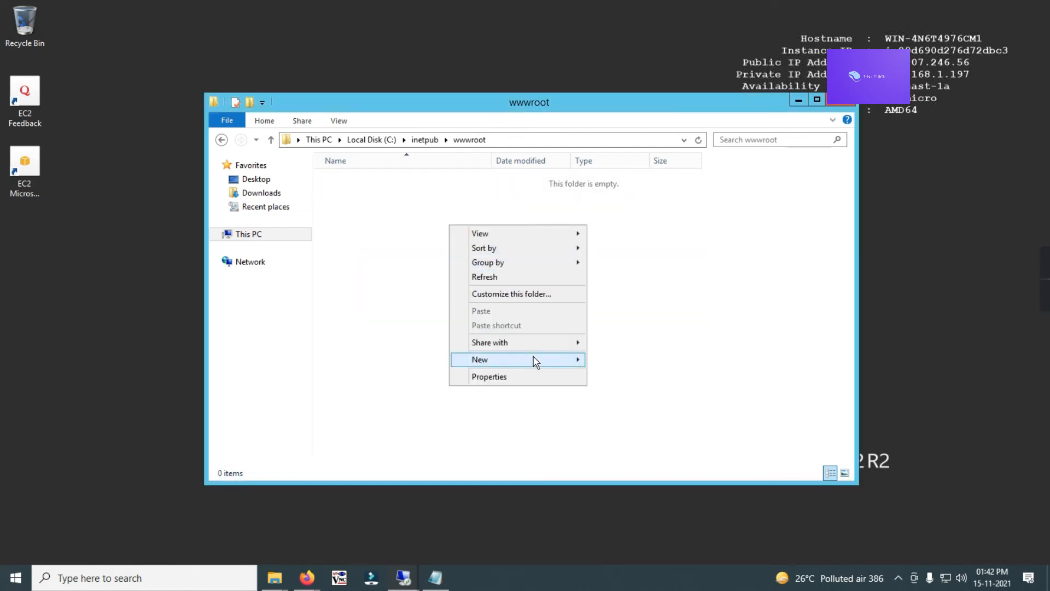
pyautogui.moveTo(535, 362)
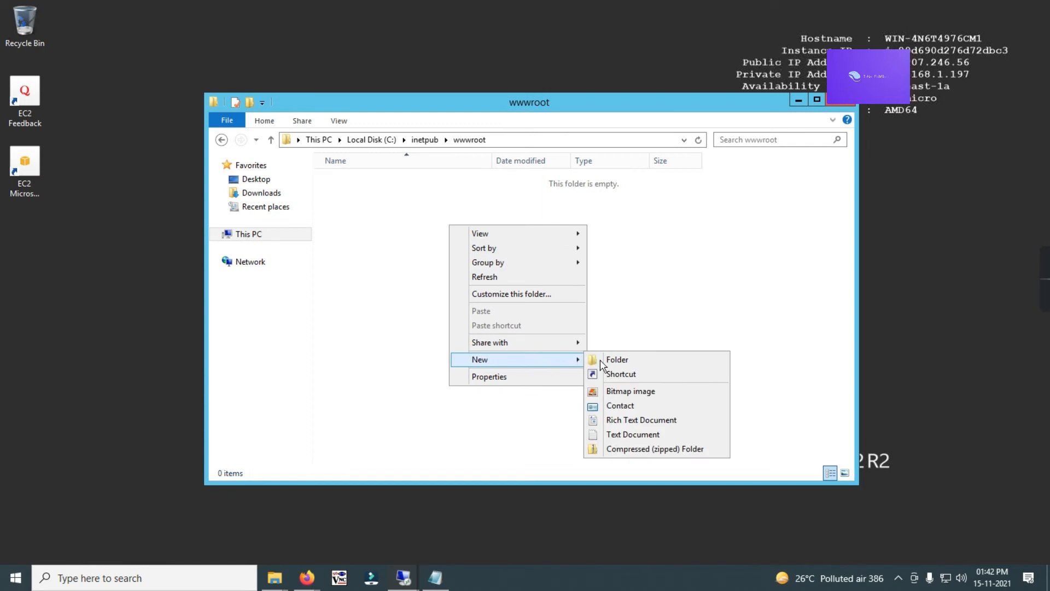
pyautogui.click(632, 433)
pyautogui.press('Return')
pyautogui.press('Return')
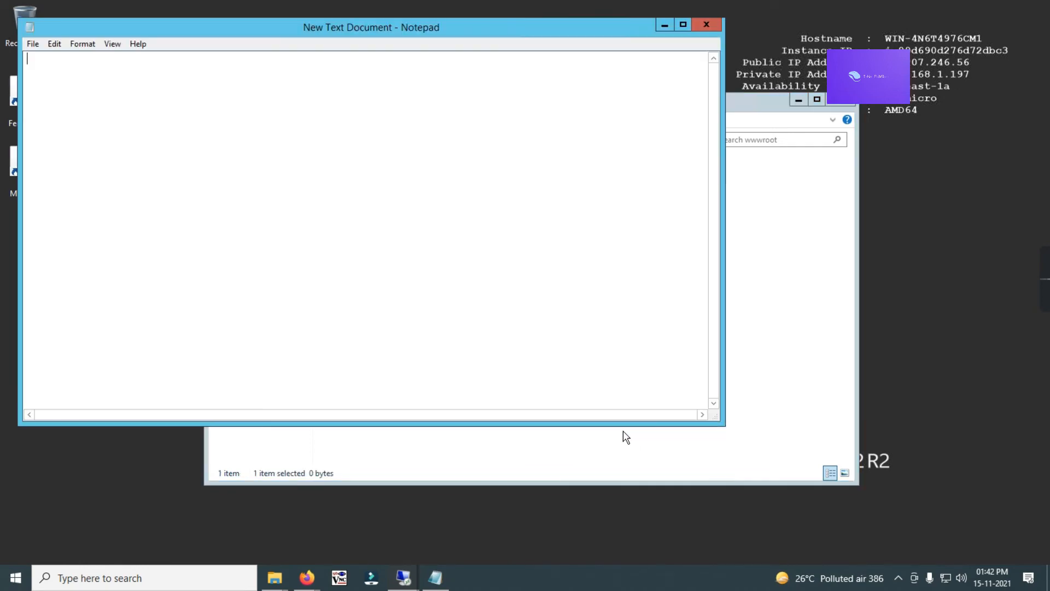
pyautogui.write('Welcome to Tekno Pathshala')
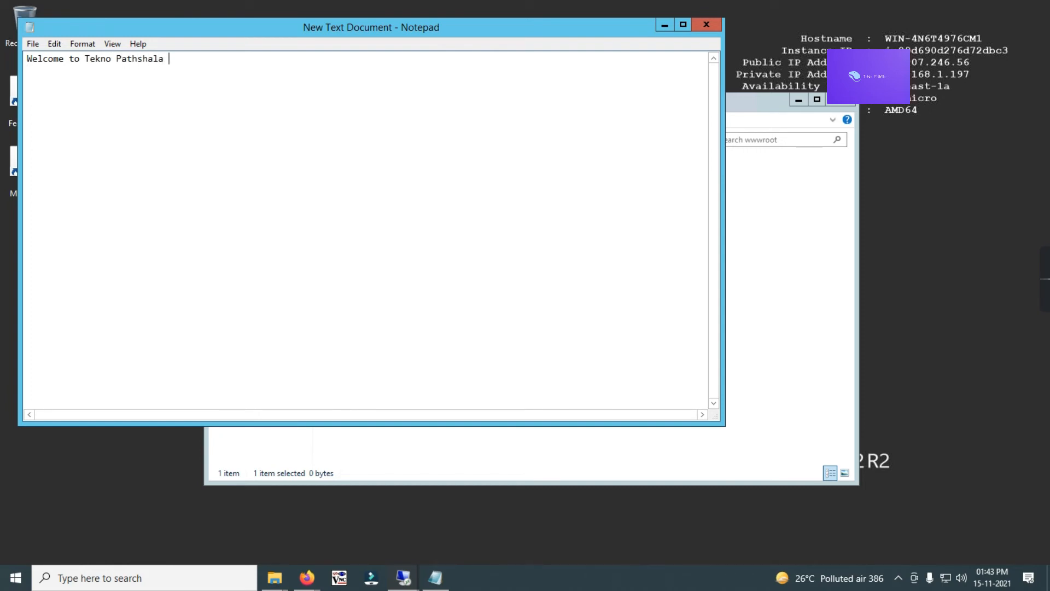
pyautogui.write('VPC2-Server')
# Step: Save the welcome text as index.html in the wwwroot folder and close Notepad
pyautogui.hotkey('alt', 'f')
pyautogui.press('a')
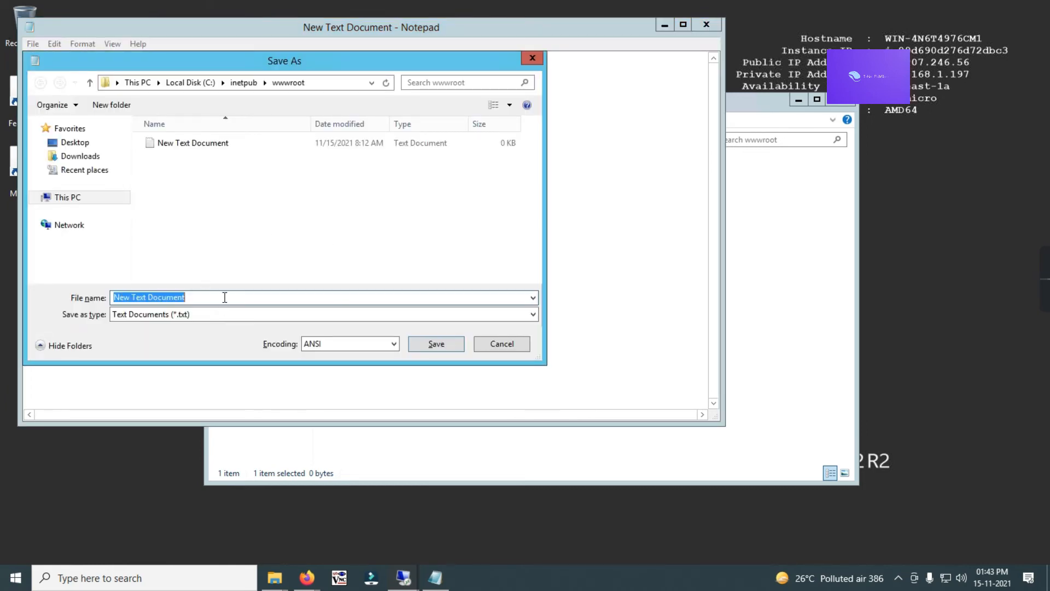
pyautogui.write('index.html')
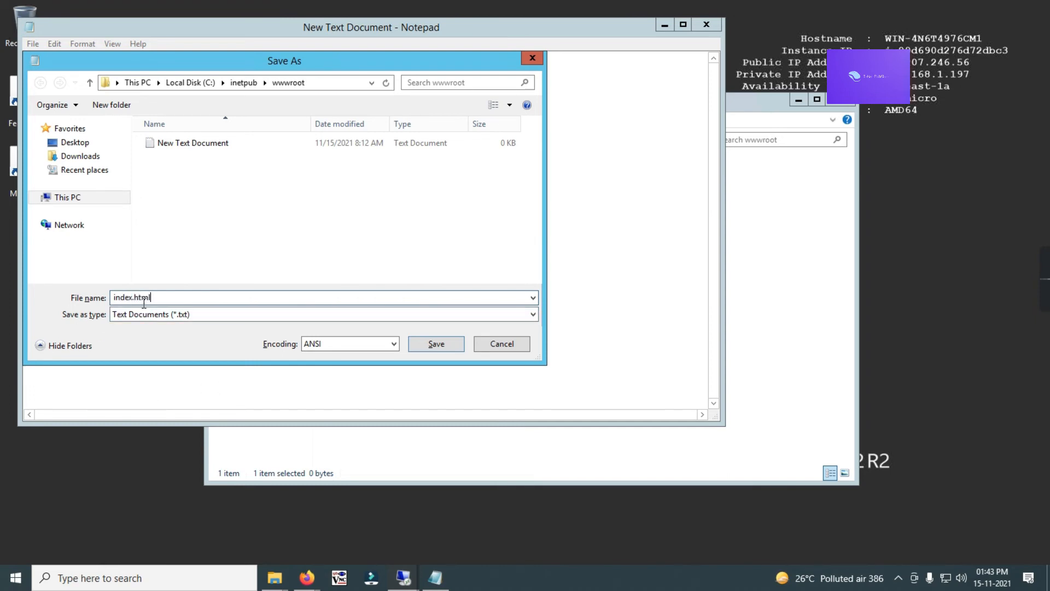
pyautogui.click(432, 349)
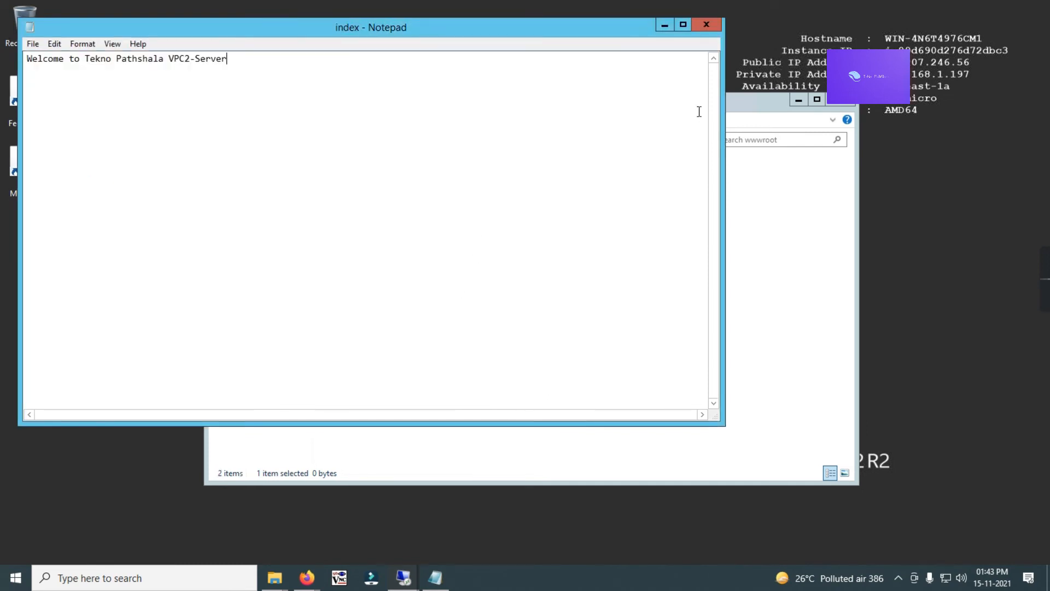
pyautogui.click(702, 27)
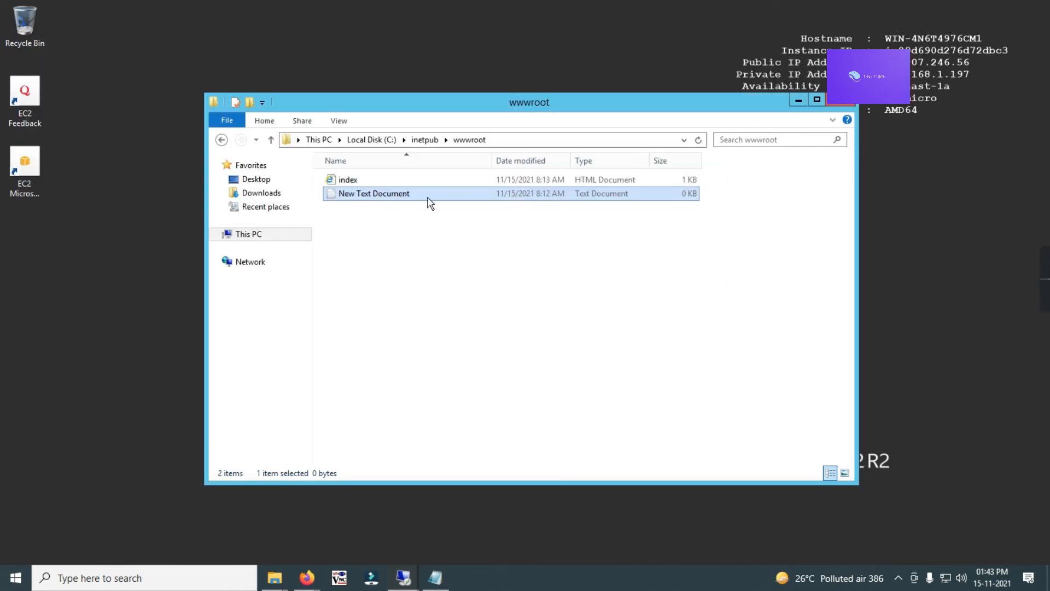
# Step: Preview the index page in the browser, close it, and permanently delete New Text Document from wwwroot
pyautogui.doubleClick(362, 181)
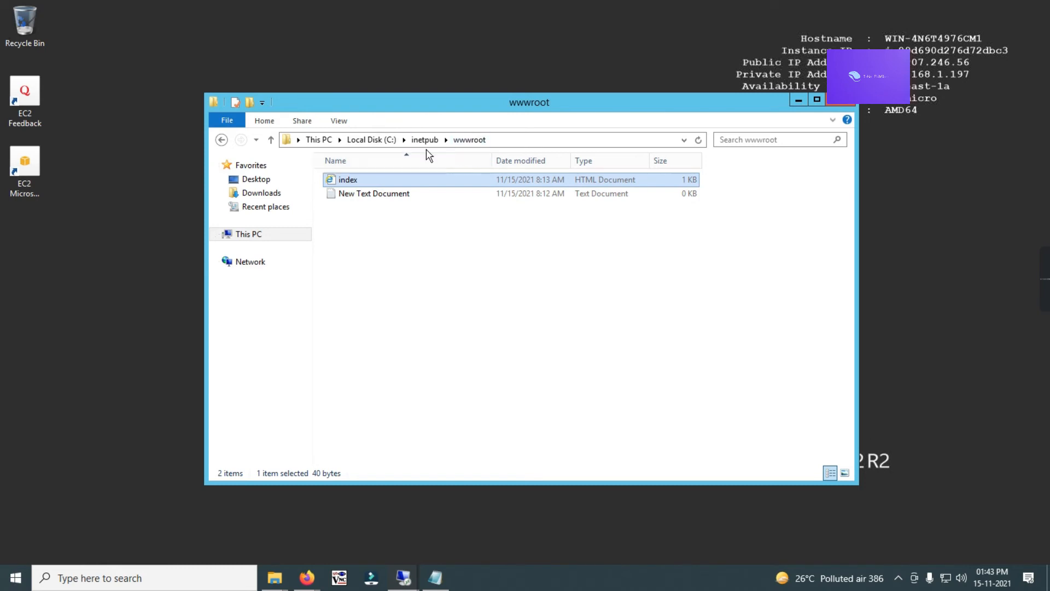
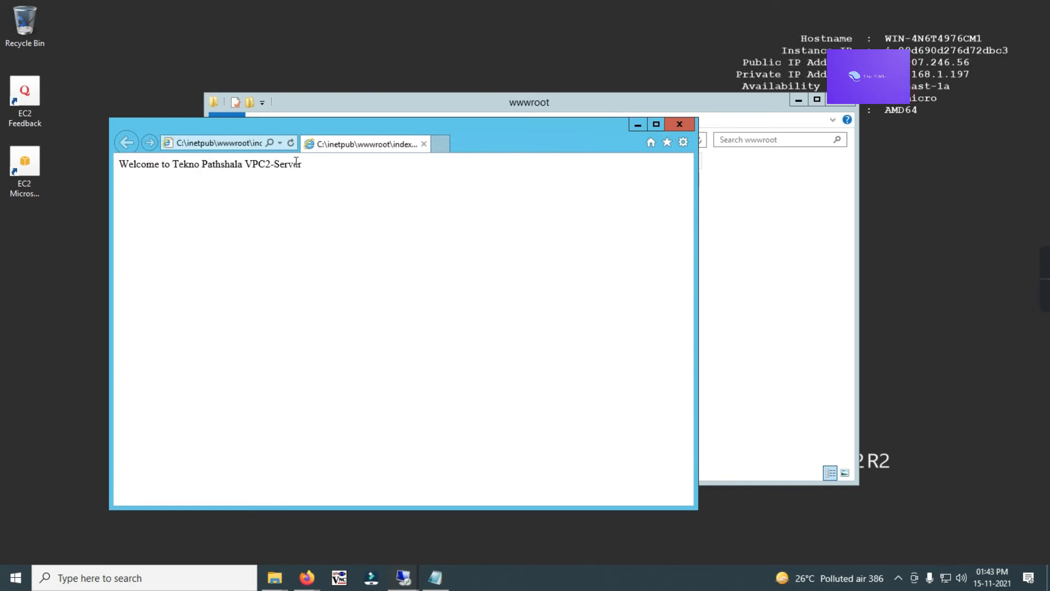
pyautogui.click(689, 125)
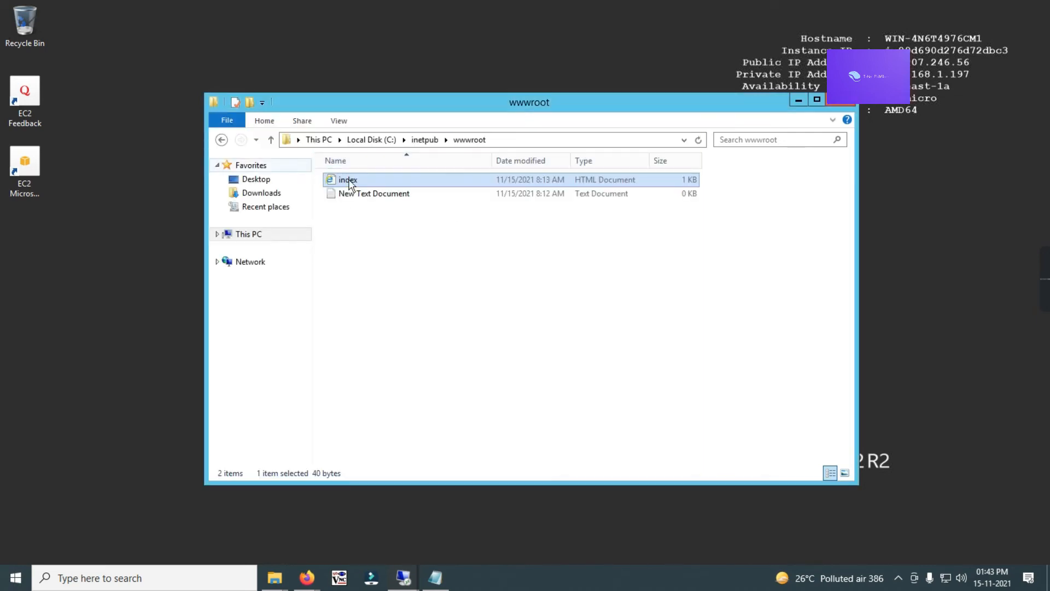
pyautogui.click(363, 196)
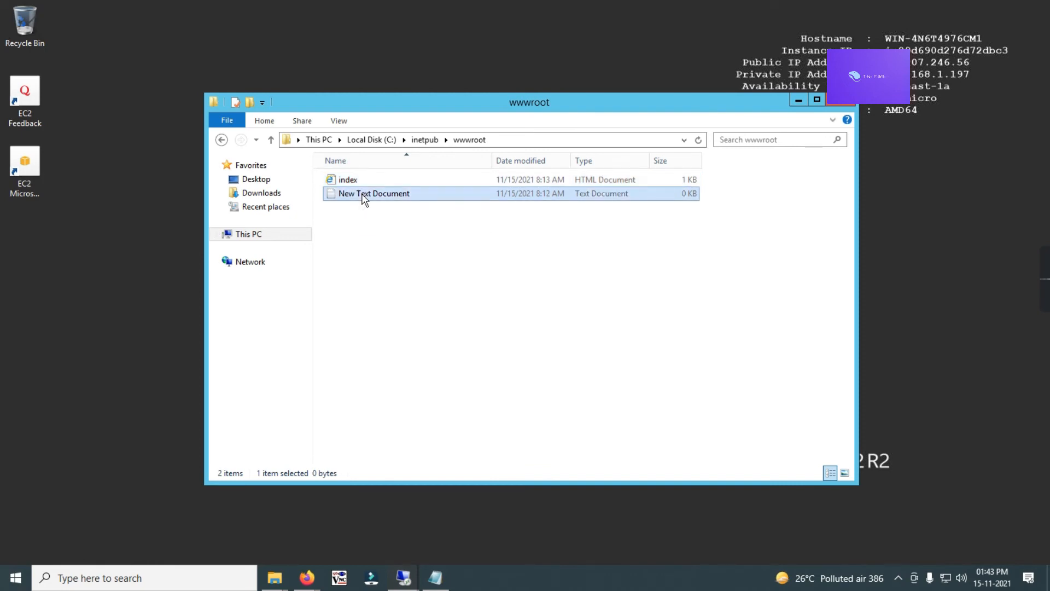
pyautogui.hotkey('shift', 'Delete')
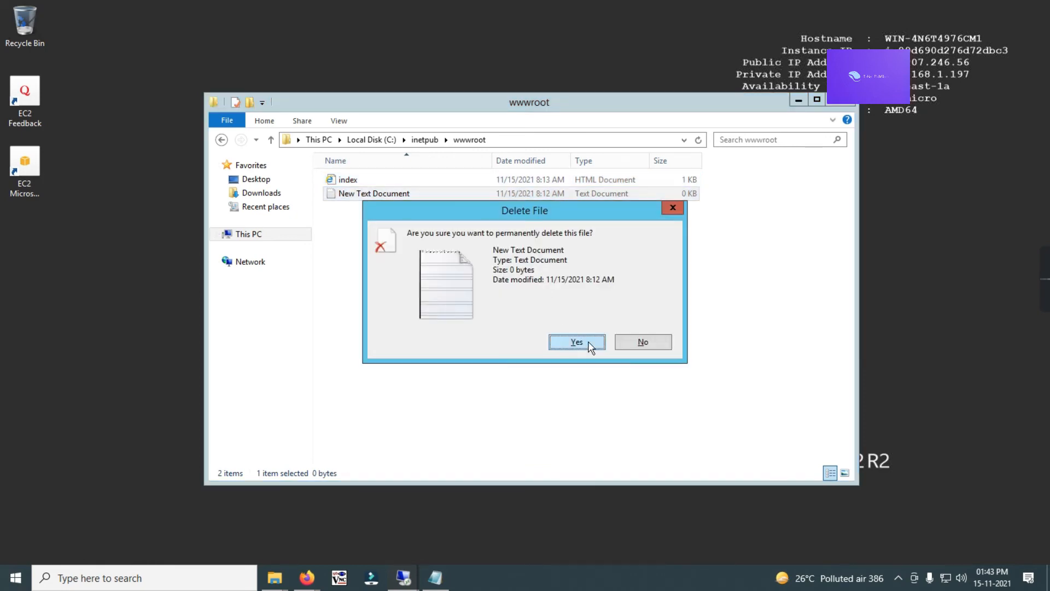
pyautogui.click(589, 346)
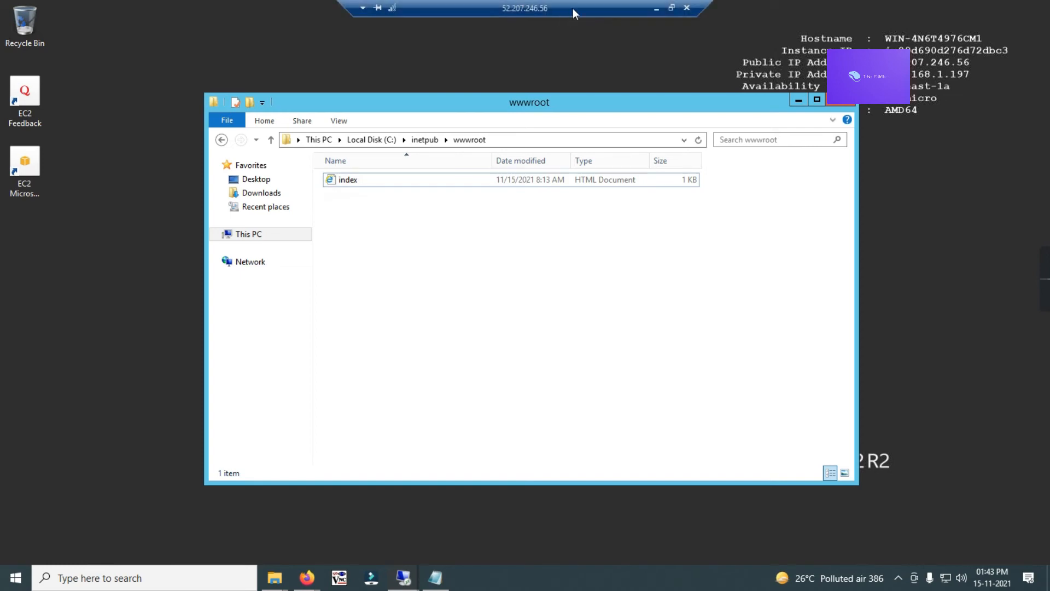
# Step: Switch to the VPC1-Server1 session and close the finished Add Roles and Features Wizard and Server Manager
pyautogui.click(653, 6)
pyautogui.moveTo(403, 577)
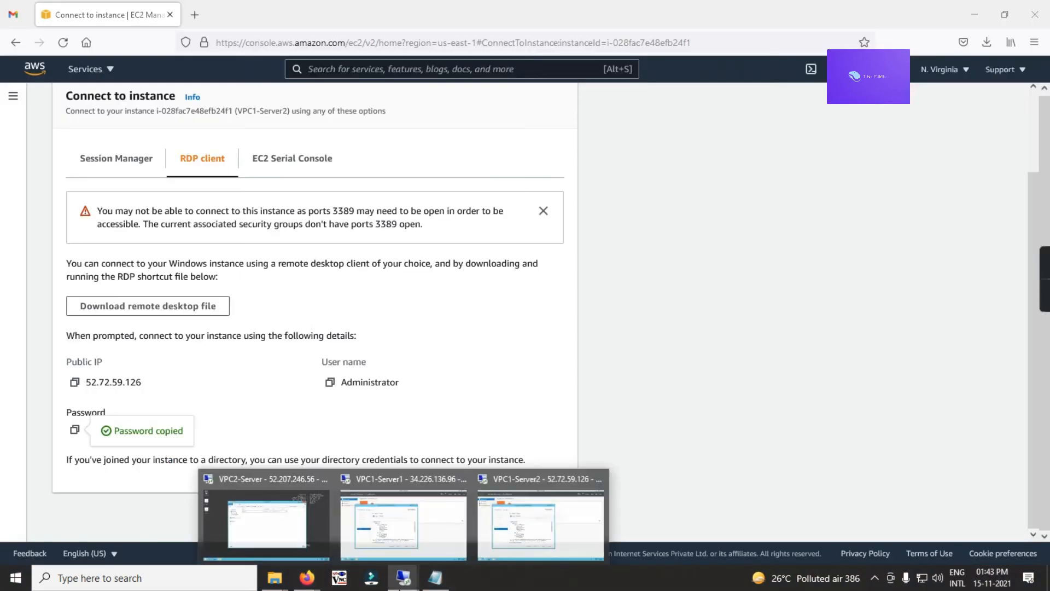
pyautogui.click(399, 527)
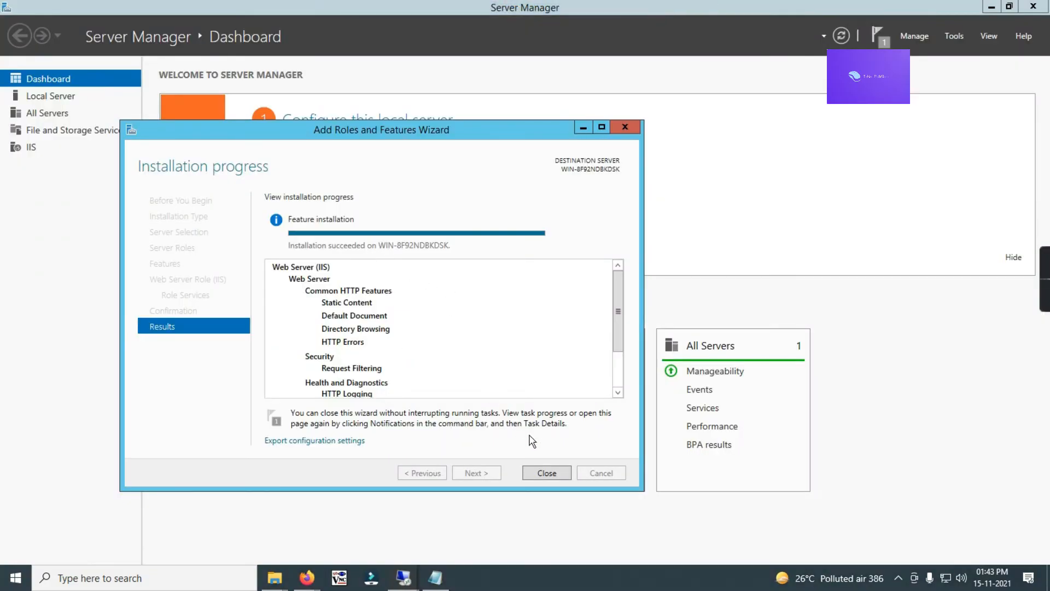
pyautogui.click(546, 472)
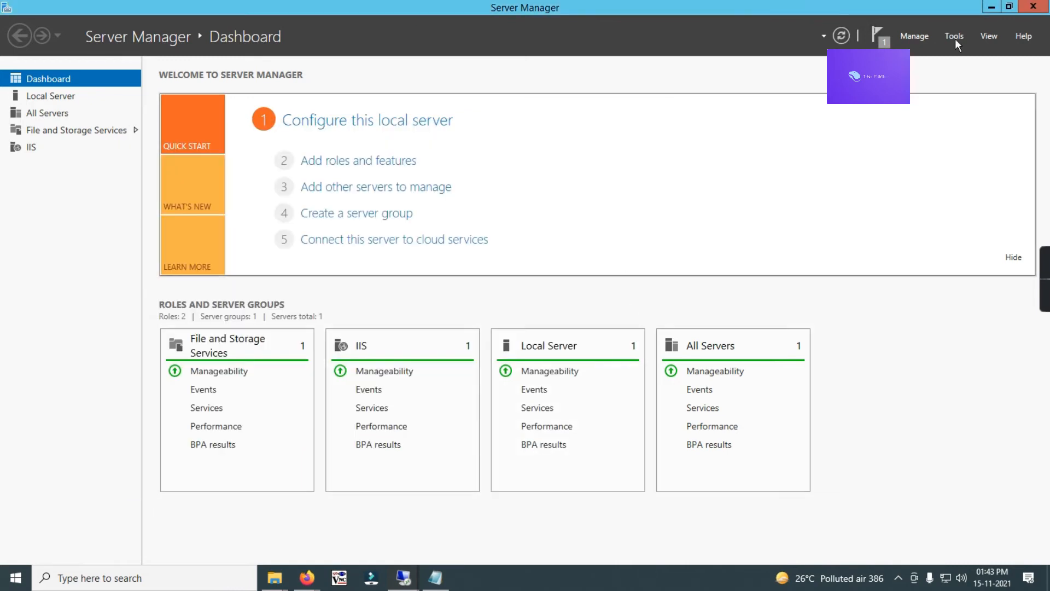
pyautogui.click(1033, 7)
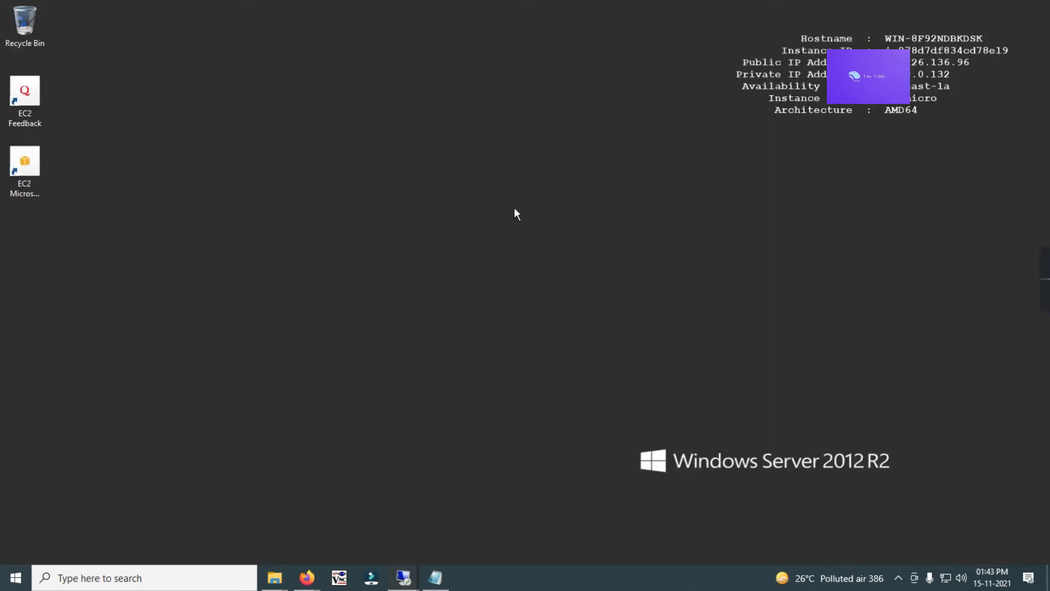
# Step: On VPC1-Server1, permanently delete the iis-85 image and the iisstart page from C:\inetpub\wwwroot
pyautogui.press('super+e')
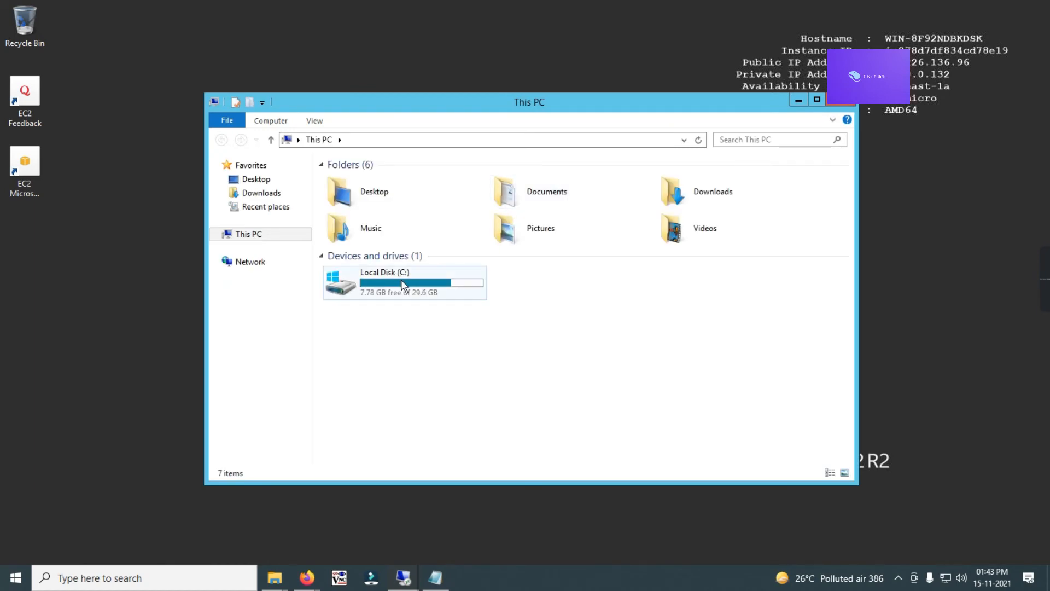
pyautogui.doubleClick(403, 285)
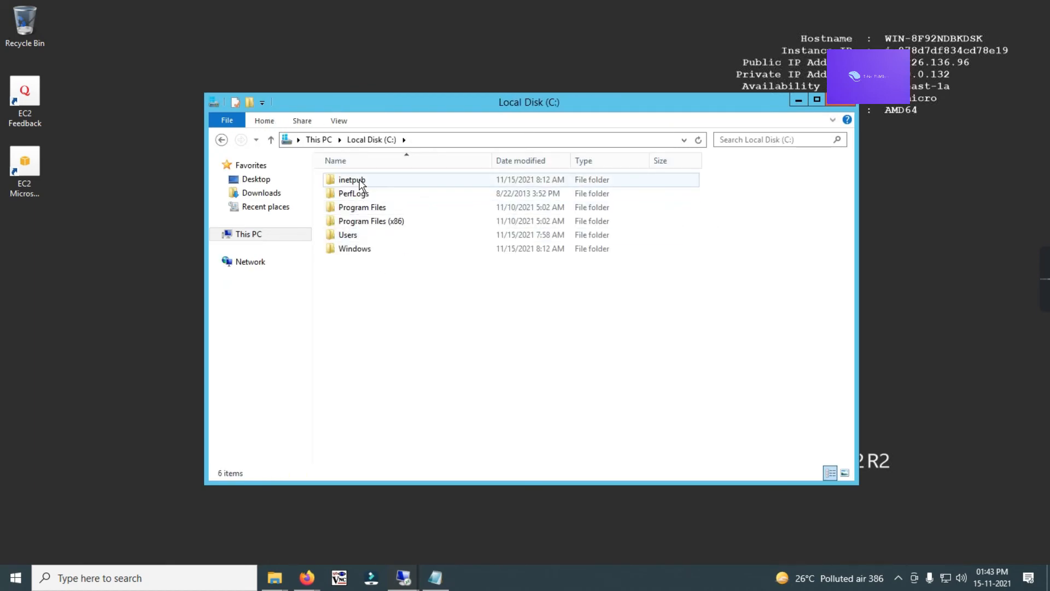
pyautogui.doubleClick(360, 185)
pyautogui.doubleClick(366, 236)
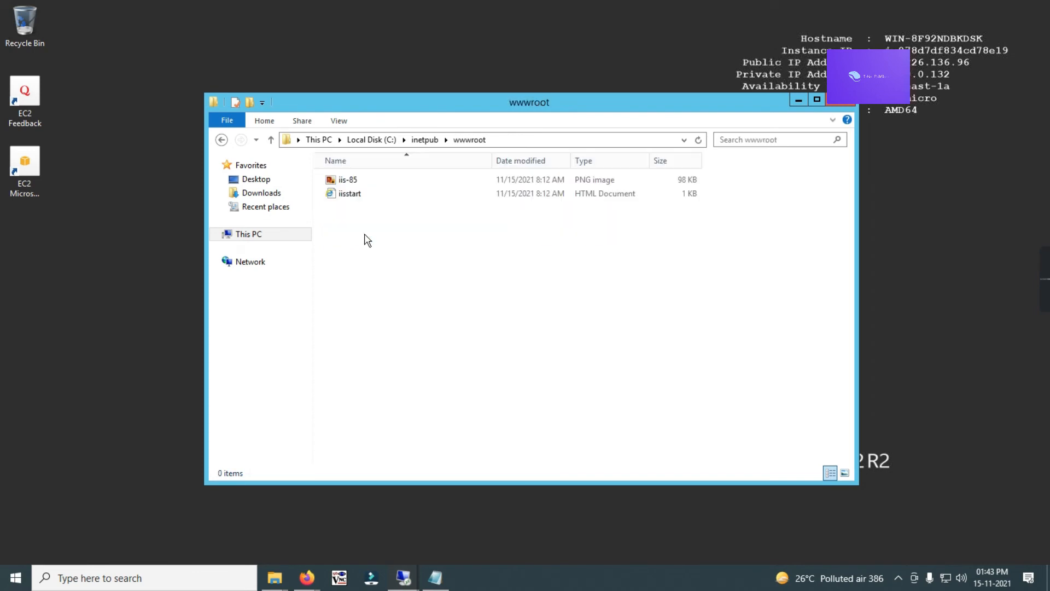
pyautogui.moveTo(379, 223); pyautogui.dragTo(339, 180)
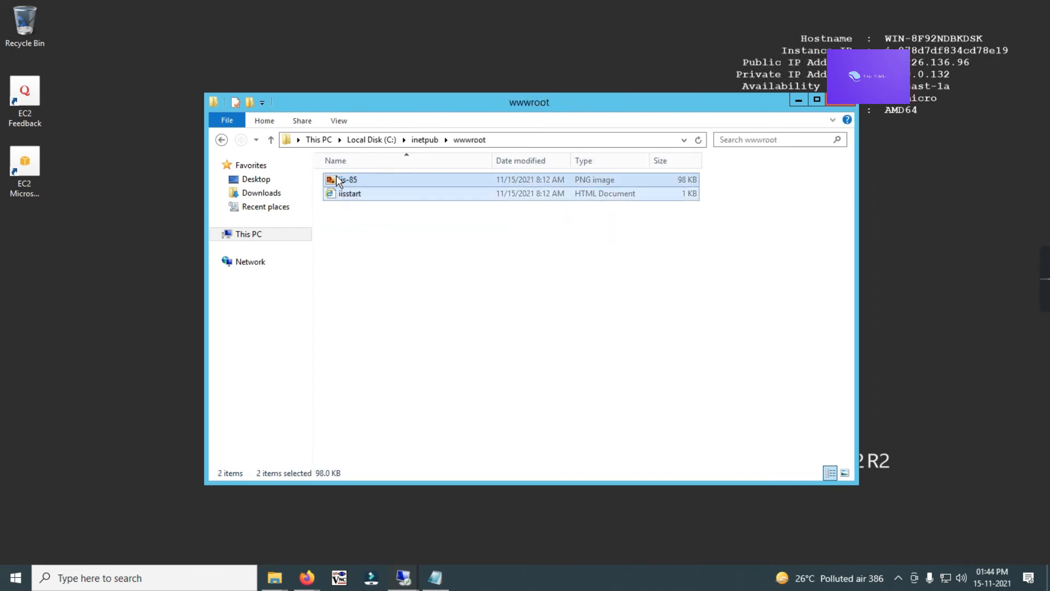
pyautogui.hotkey('shift', 'Delete')
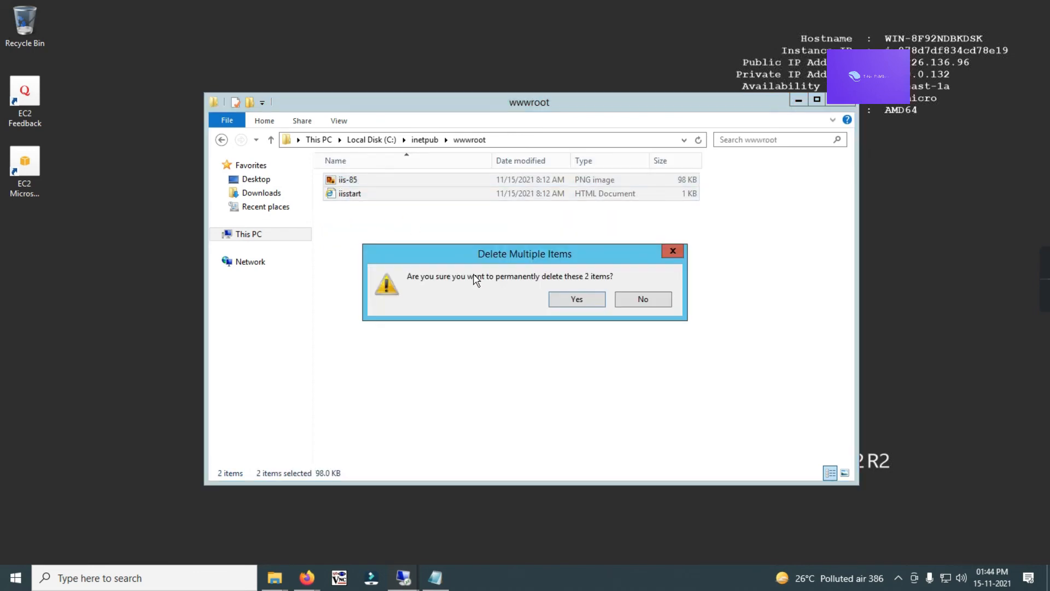
pyautogui.press('Return')
# Step: Create a new text document in wwwroot on VPC1-Server1, open it, and enter "Welcome to Tekno Pathshala VPC1-Server1"
pyautogui.rightClick(388, 220)
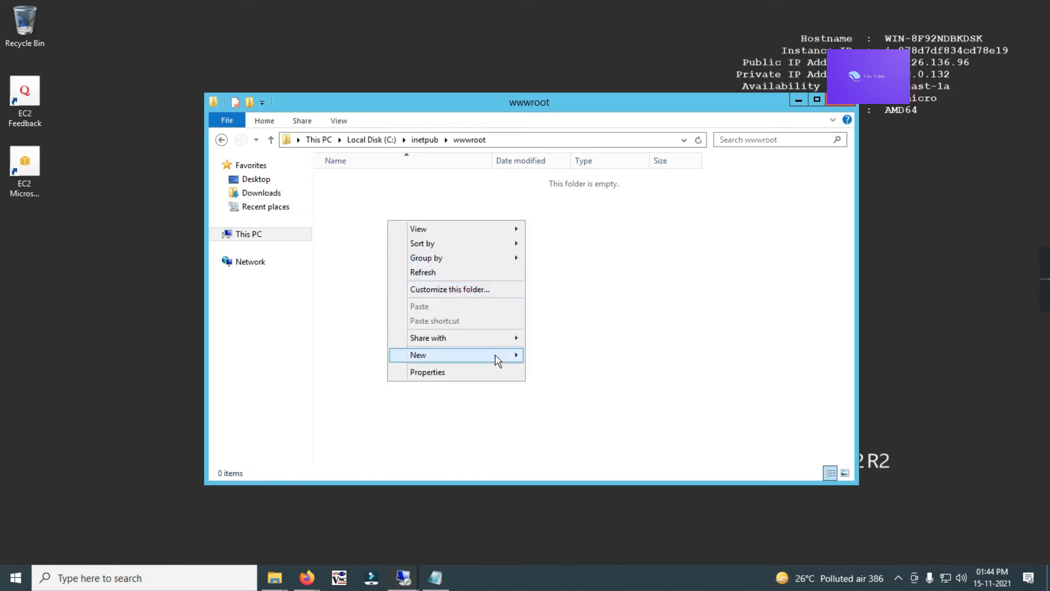
pyautogui.moveTo(529, 362)
pyautogui.click(564, 431)
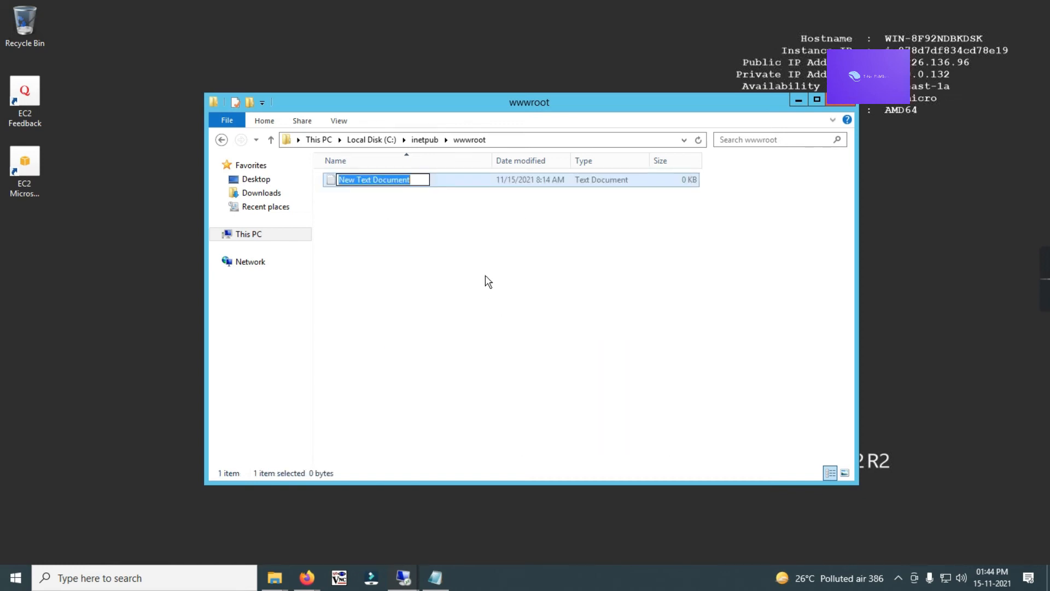
pyautogui.press('Return')
pyautogui.press('Return')
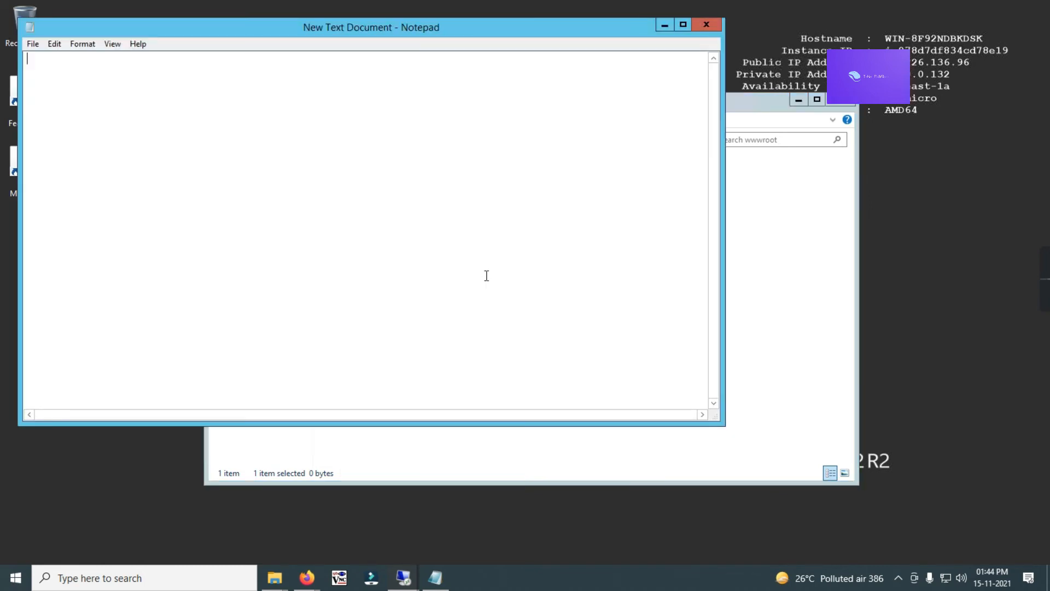
pyautogui.write('Welcome to Tekno Path')
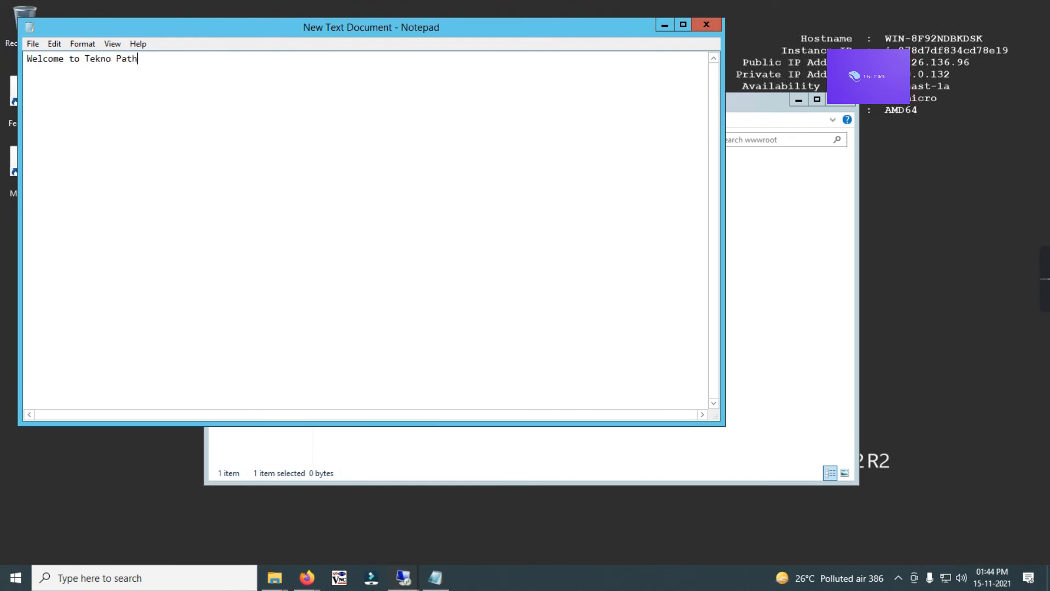
pyautogui.write('Shala VPC1-Server1')
# Step: Save the VPC1-Server1 welcome text as index.html in wwwroot, close Notepad, and delete the leftover New Text Document
pyautogui.hotkey('alt', 'f')
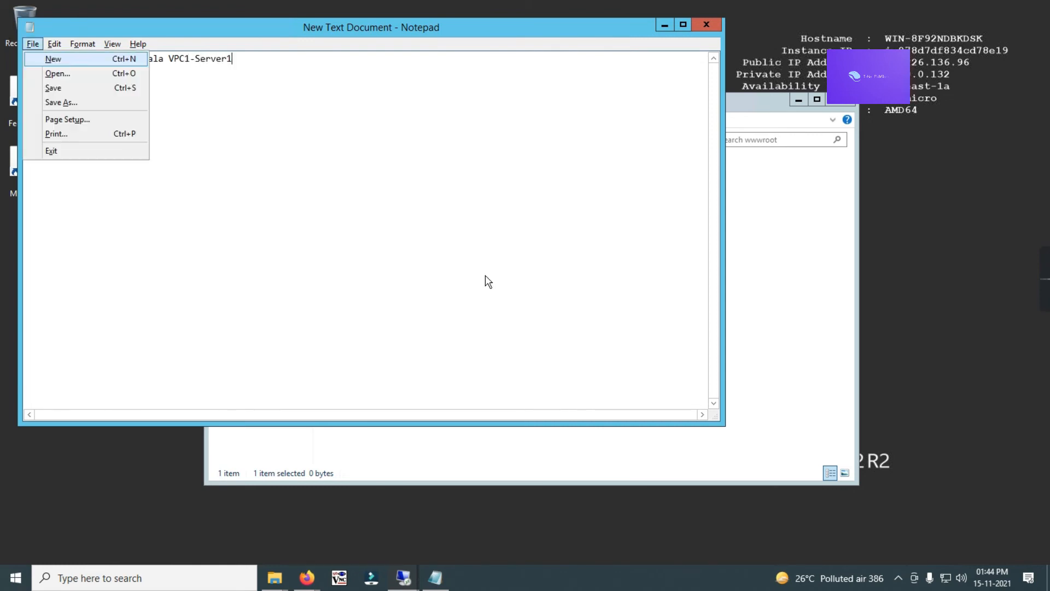
pyautogui.click(32, 46)
pyautogui.click(31, 46)
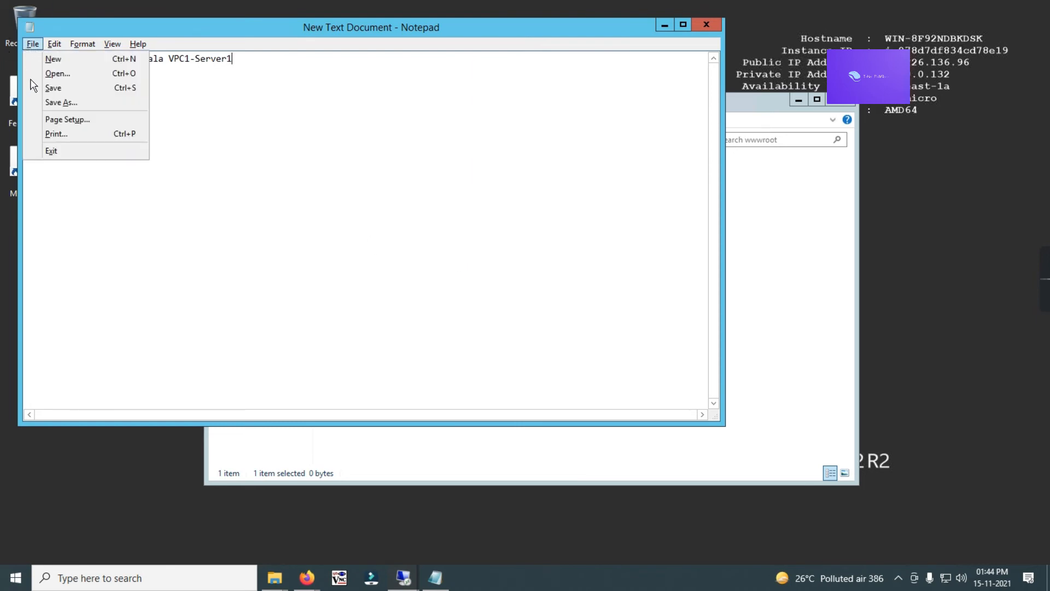
pyautogui.click(47, 102)
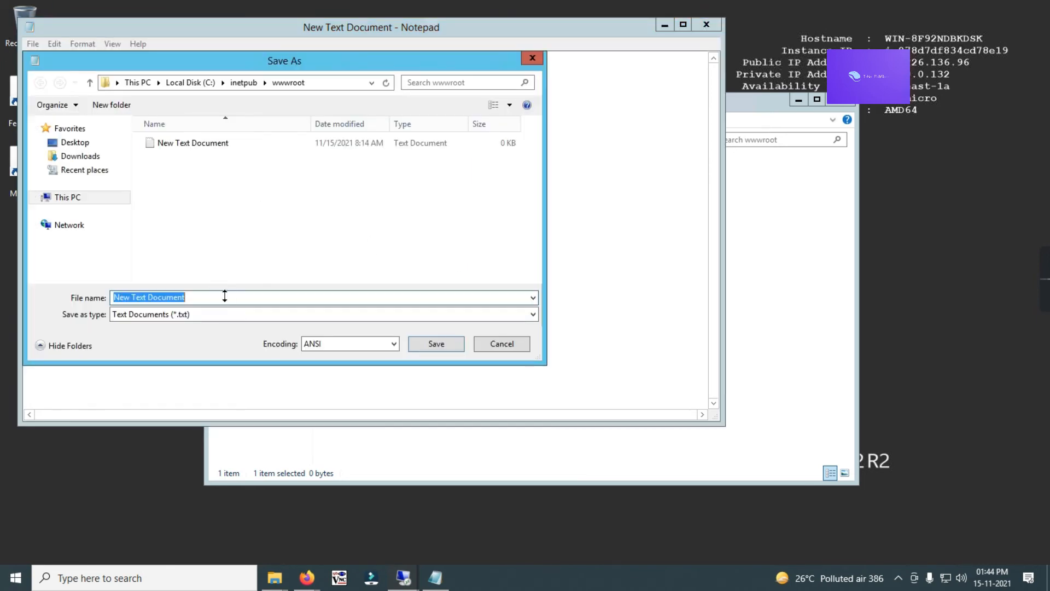
pyautogui.write('index.html')
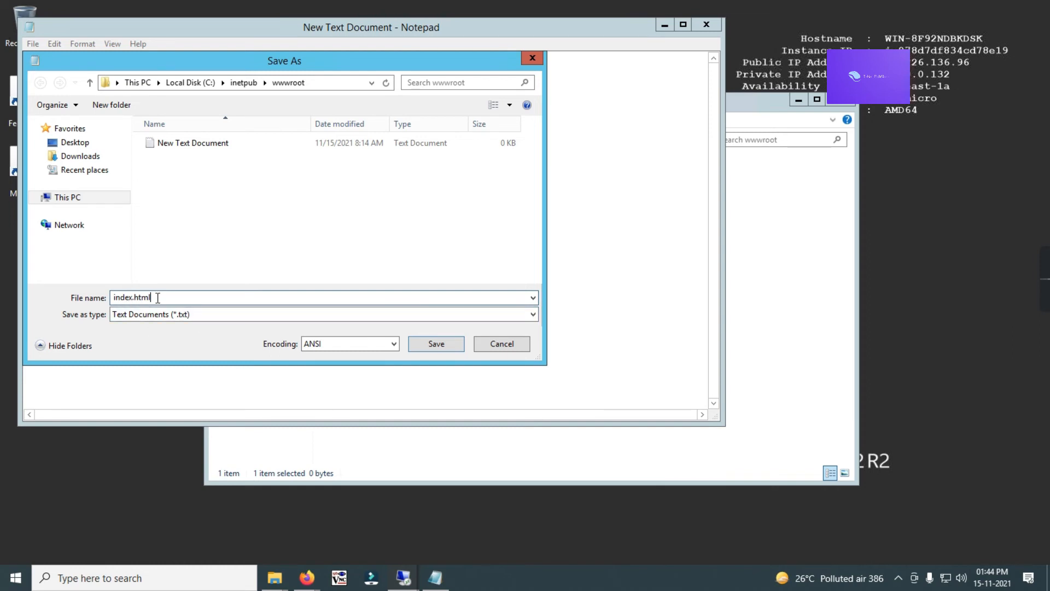
pyautogui.click(426, 349)
pyautogui.click(714, 25)
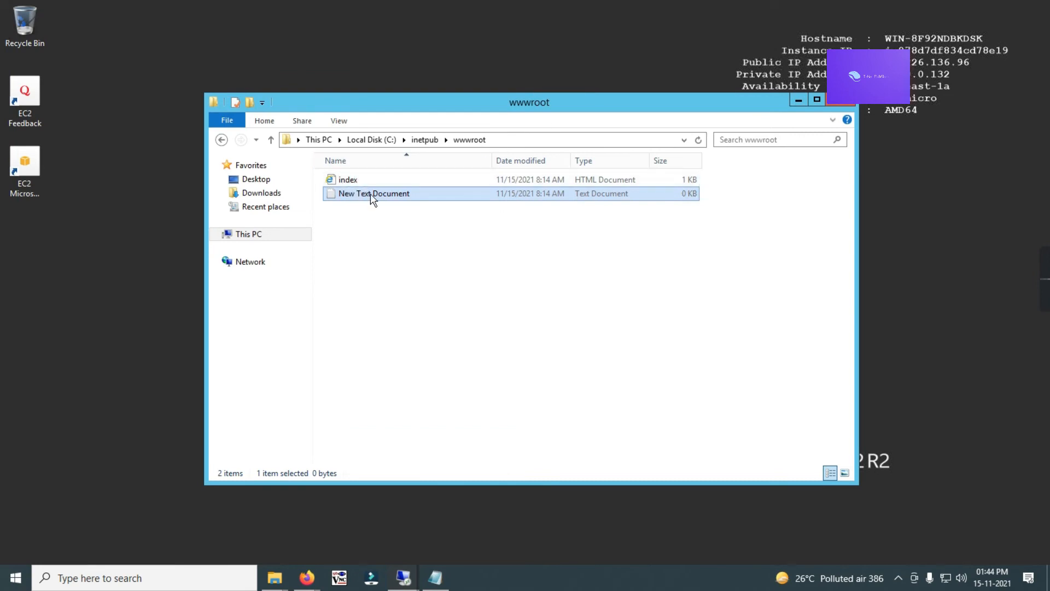
pyautogui.press('Delete')
pyautogui.press('Return')
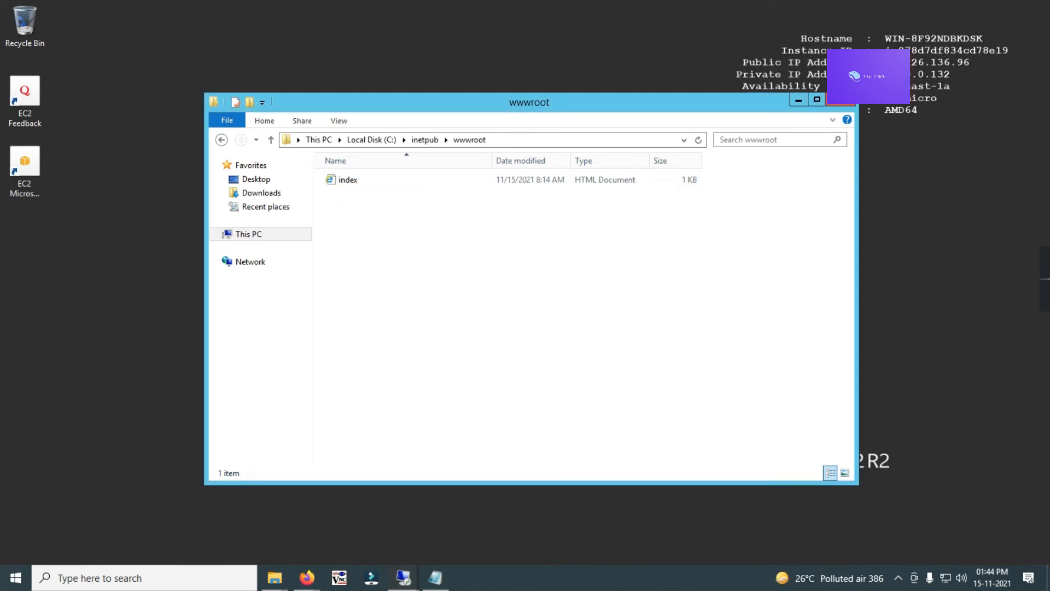
# Step: Switch to the VPC1-Server2 session and close the finished Add Roles and Features Wizard and Server Manager
pyautogui.click(659, 9)
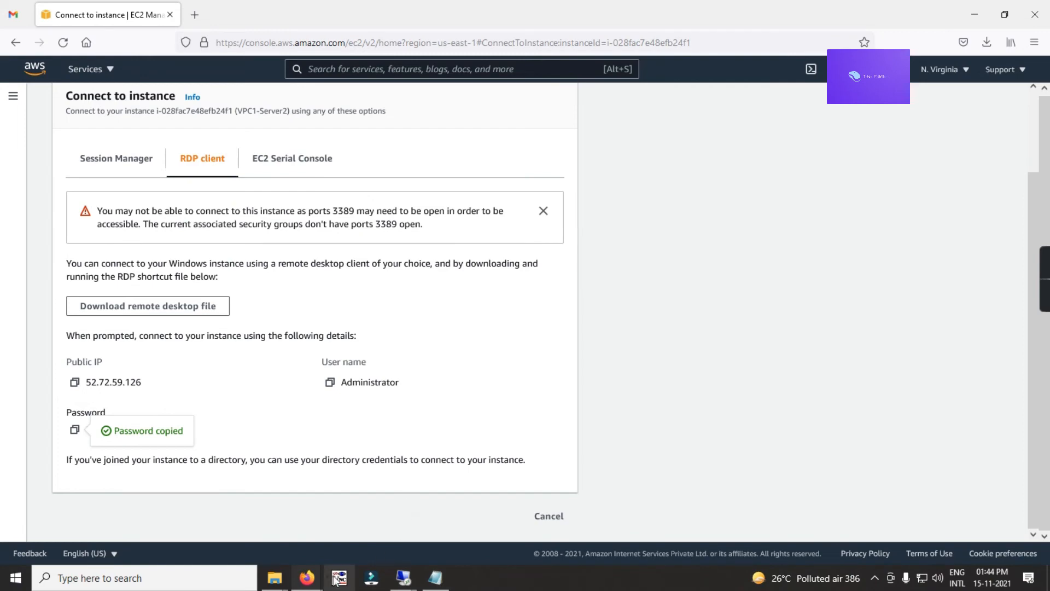
pyautogui.moveTo(375, 581)
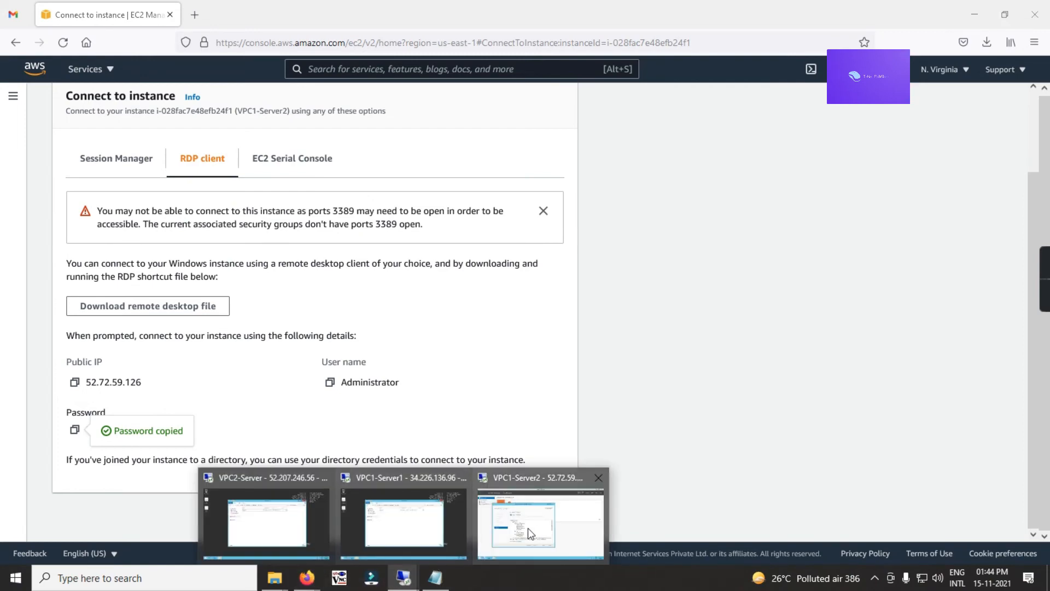
pyautogui.click(533, 525)
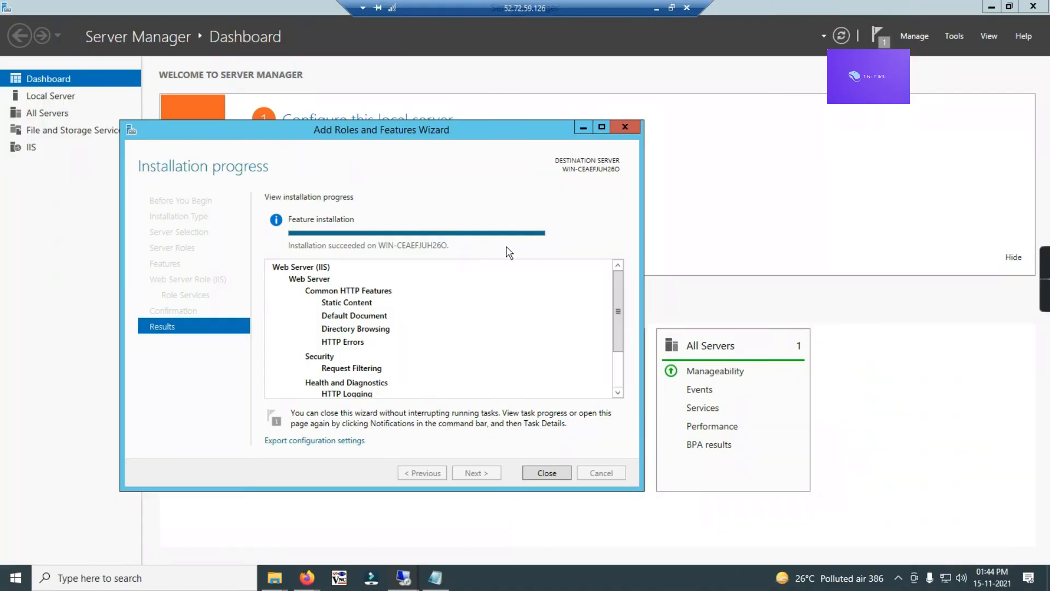
pyautogui.click(547, 472)
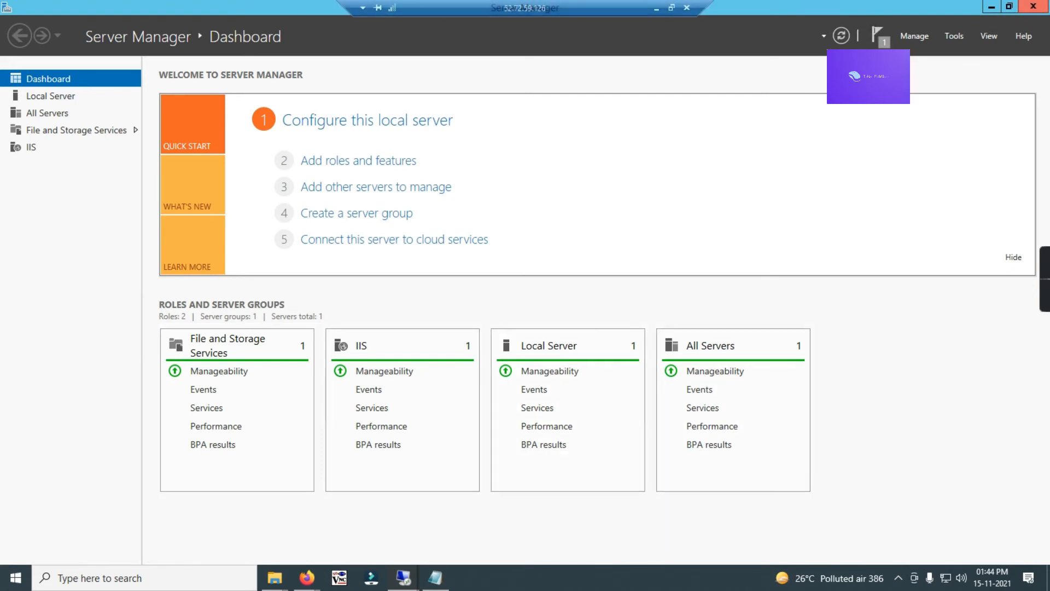
pyautogui.click(1033, 7)
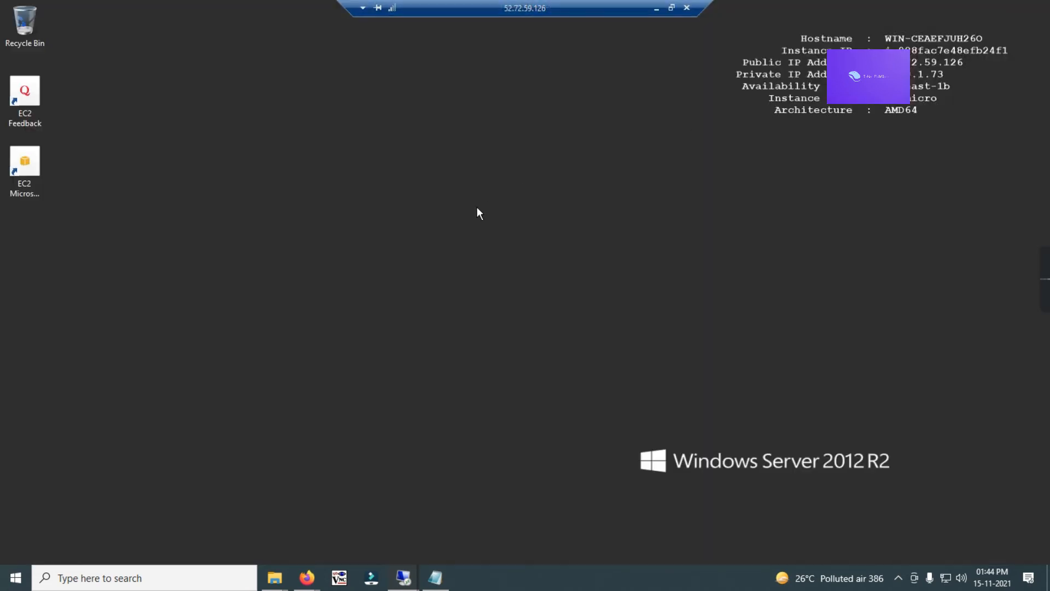
# Step: On VPC1-Server2, permanently delete the iis-85 image and the iisstart page from C:\inetpub\wwwroot
pyautogui.press('super+e')
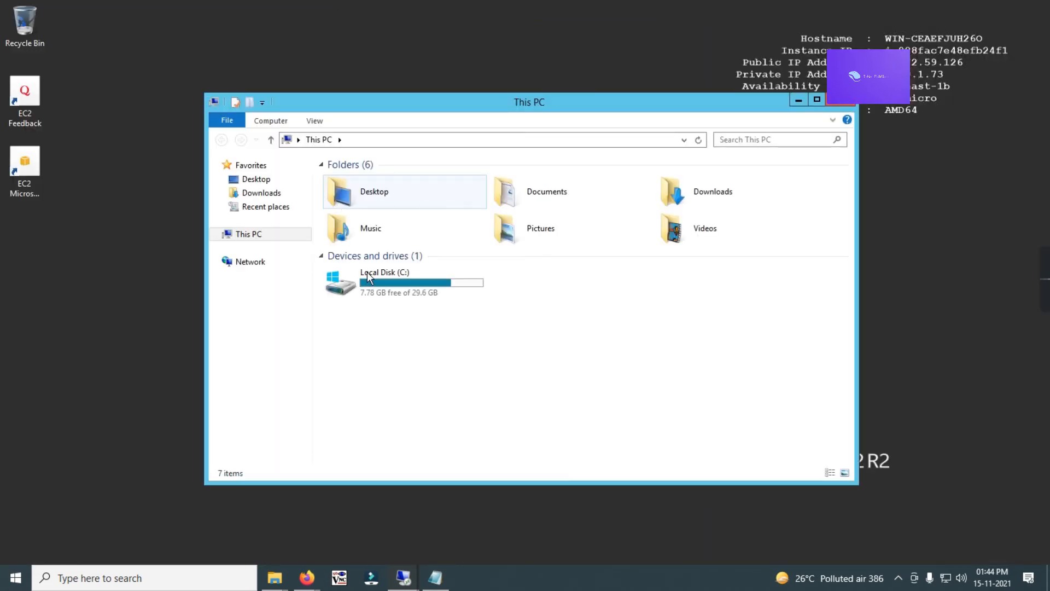
pyautogui.click(370, 281)
pyautogui.doubleClick(370, 280)
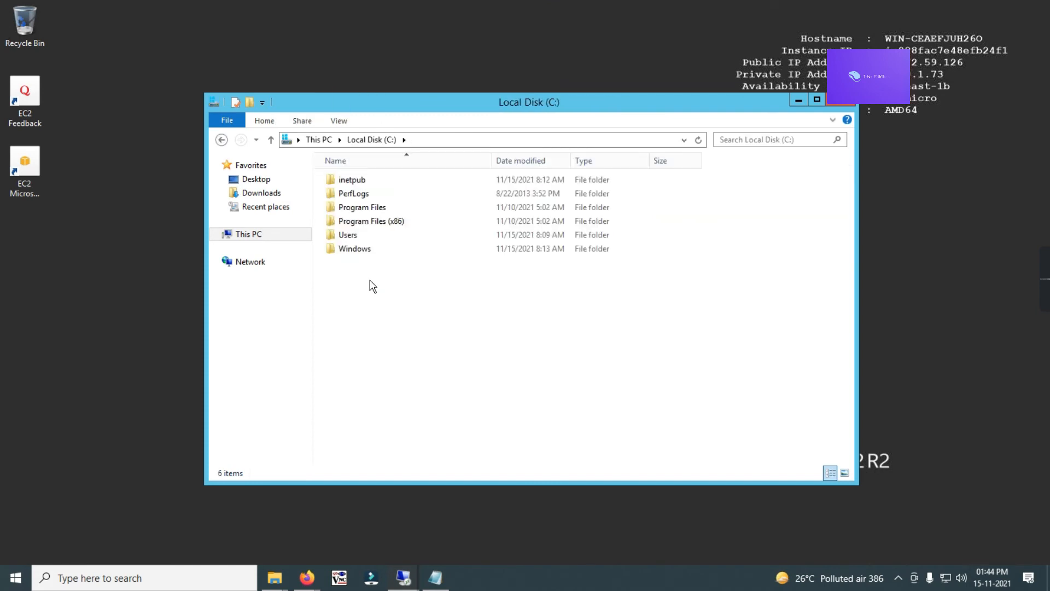
pyautogui.doubleClick(358, 181)
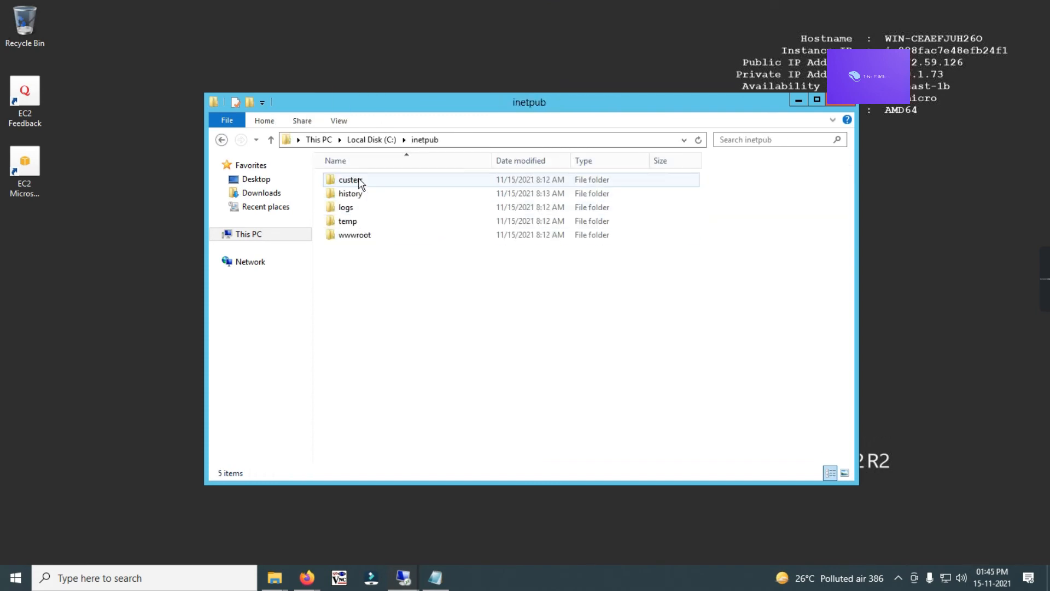
pyautogui.doubleClick(366, 237)
pyautogui.moveTo(356, 201); pyautogui.dragTo(333, 172)
pyautogui.hotkey('shift', 'Delete')
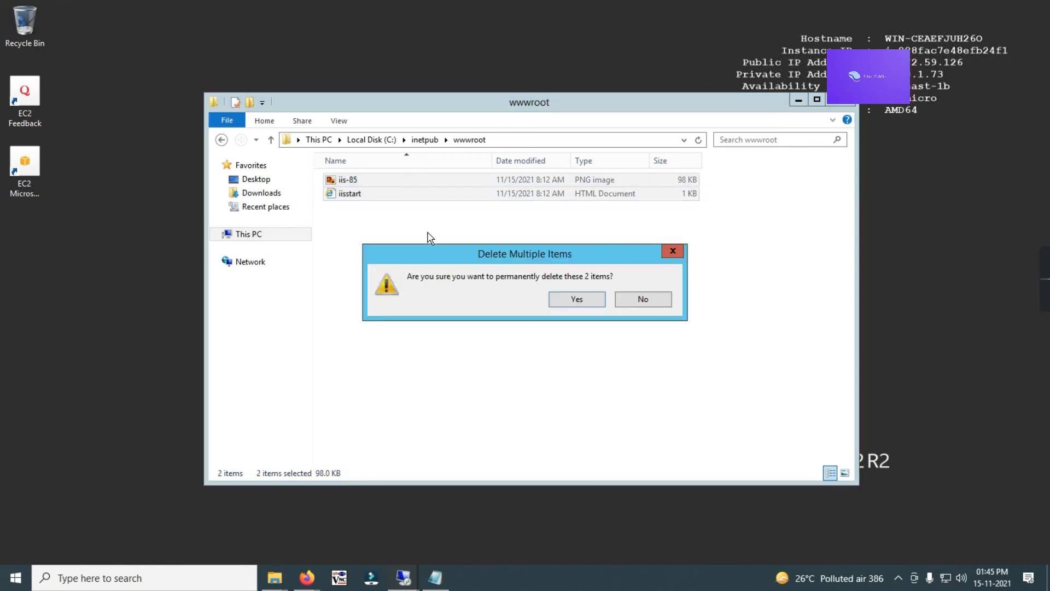
pyautogui.press('Return')
# Step: Create a new text document in wwwroot on VPC1-Server2, open it, and enter "Welcome to Tekno PathShala VPC1-Server2"
pyautogui.rightClick(369, 228)
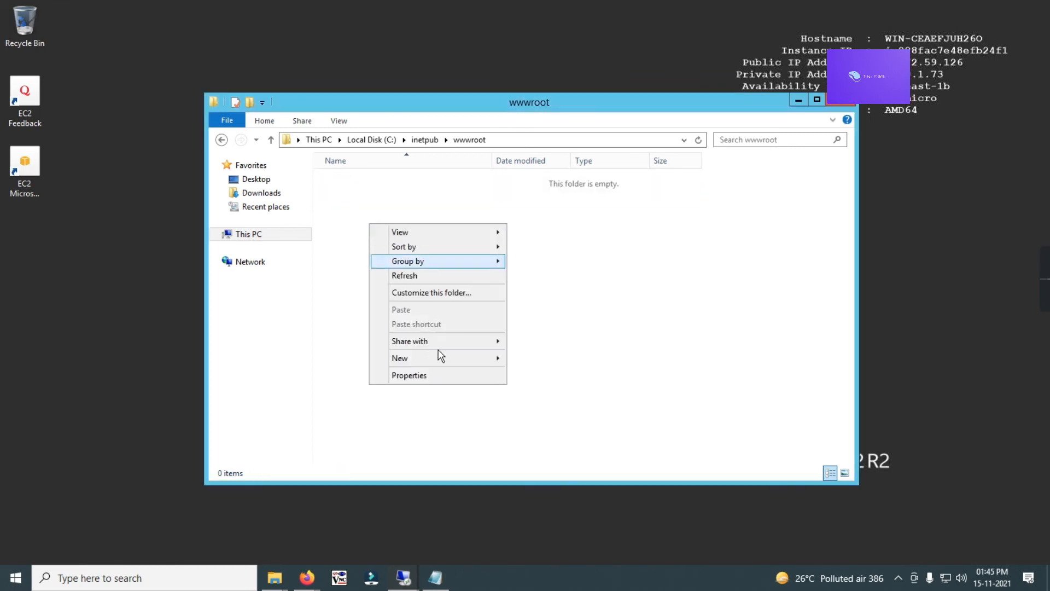
pyautogui.moveTo(483, 364)
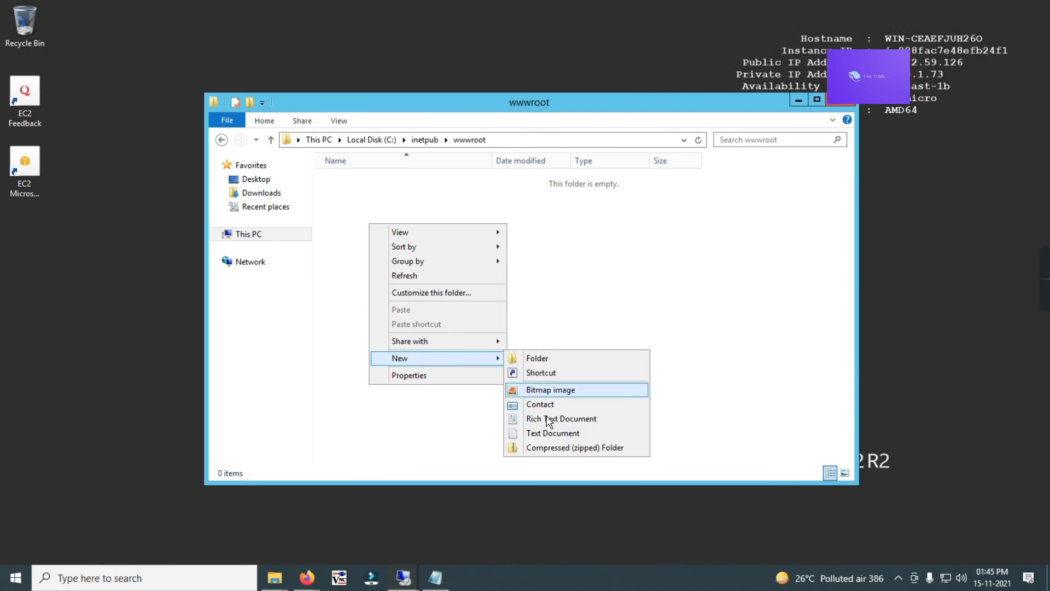
pyautogui.click(551, 432)
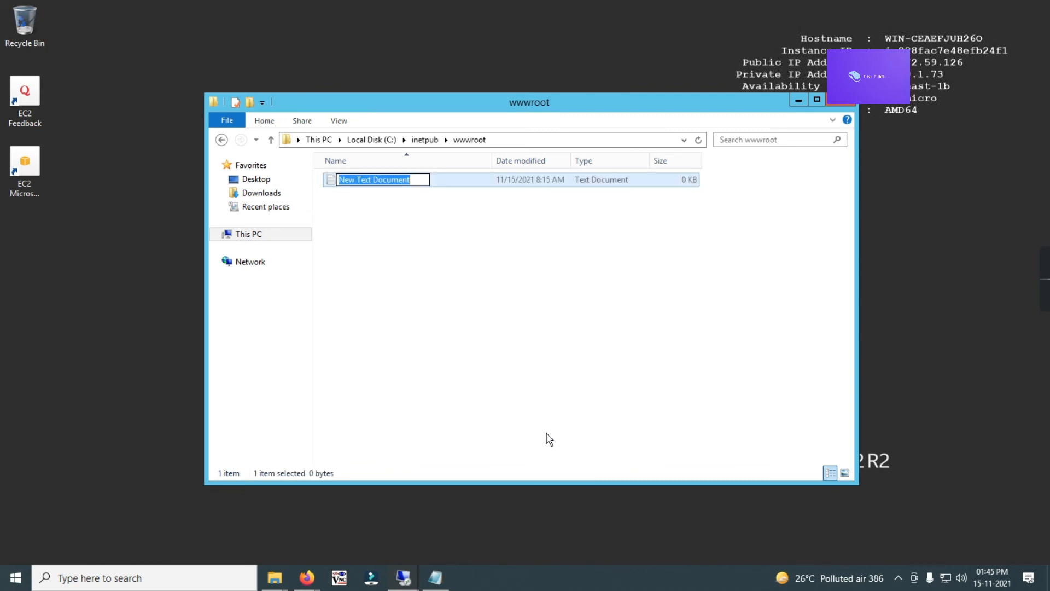
pyautogui.press('Return')
pyautogui.press('Return')
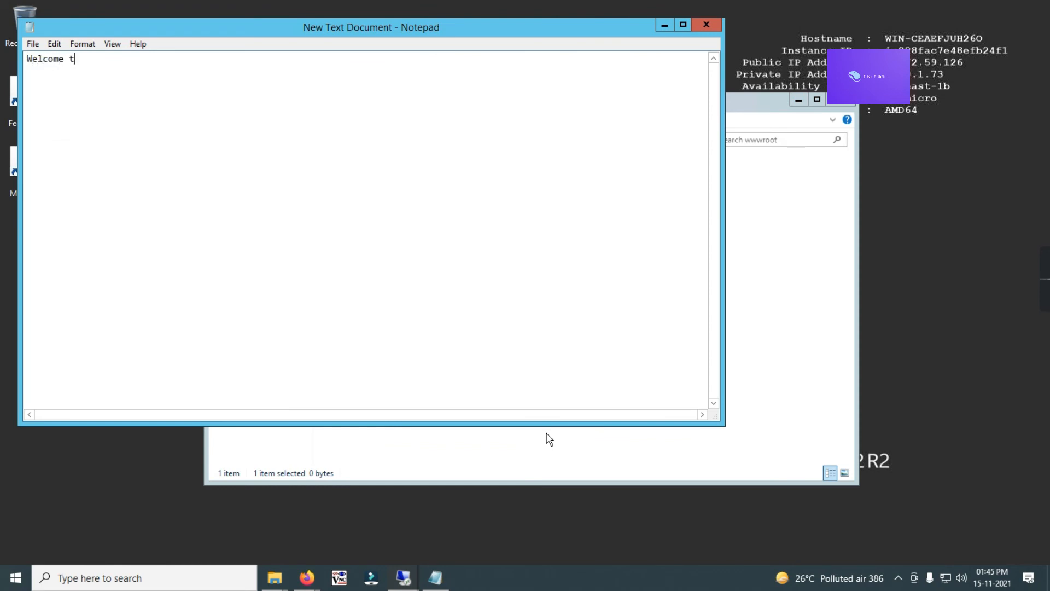
pyautogui.write('Welcome to Tekno PathShala VPC1')
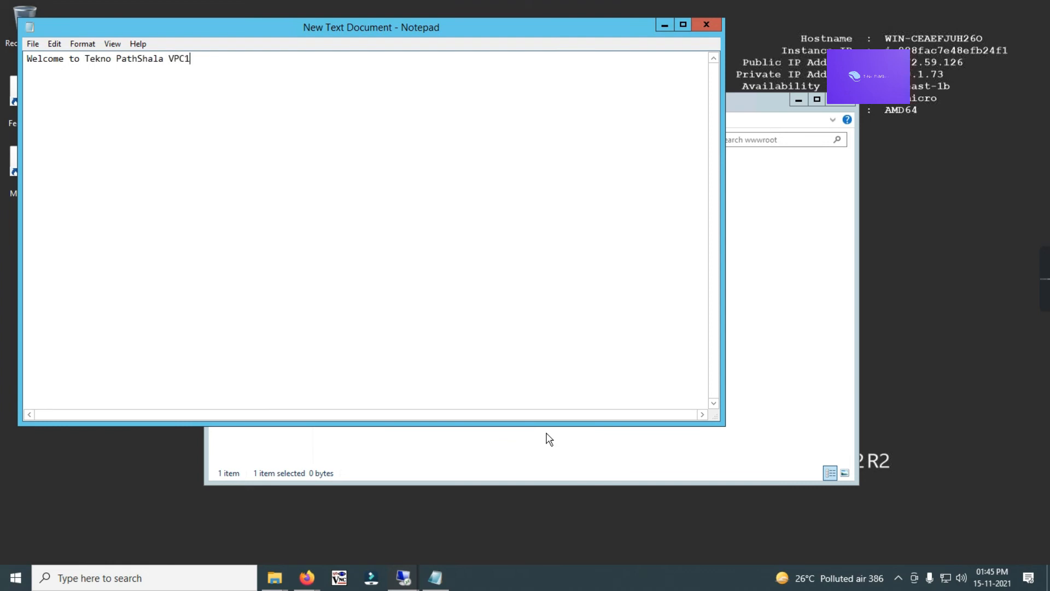
pyautogui.write('-Server2')
# Step: Save the VPC1-Server2 welcome text as index.html in wwwroot, close Notepad, and delete the leftover New Text Document
pyautogui.hotkey('alt', 'f')
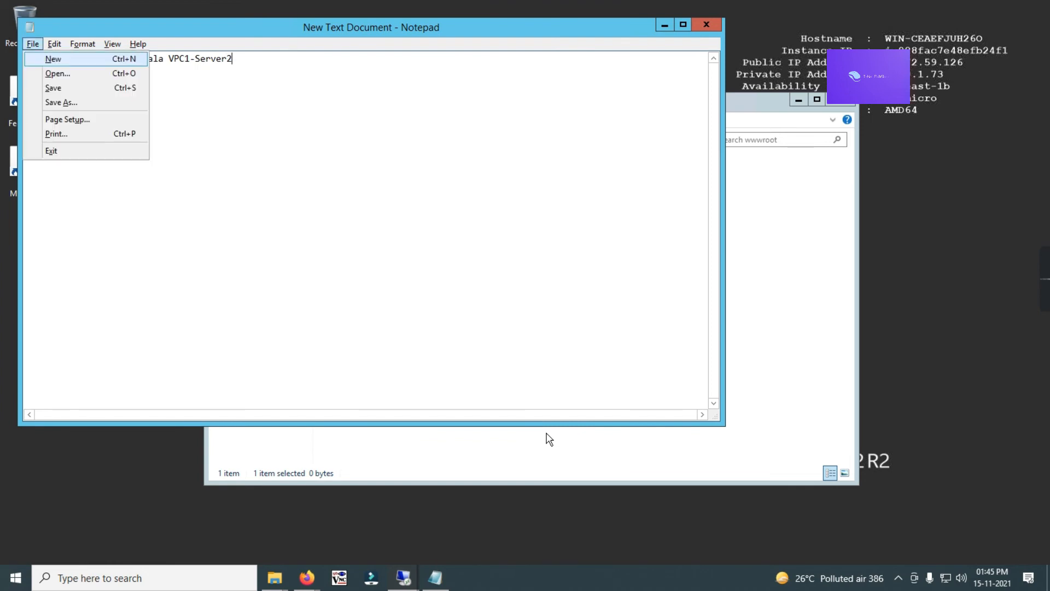
pyautogui.press('a')
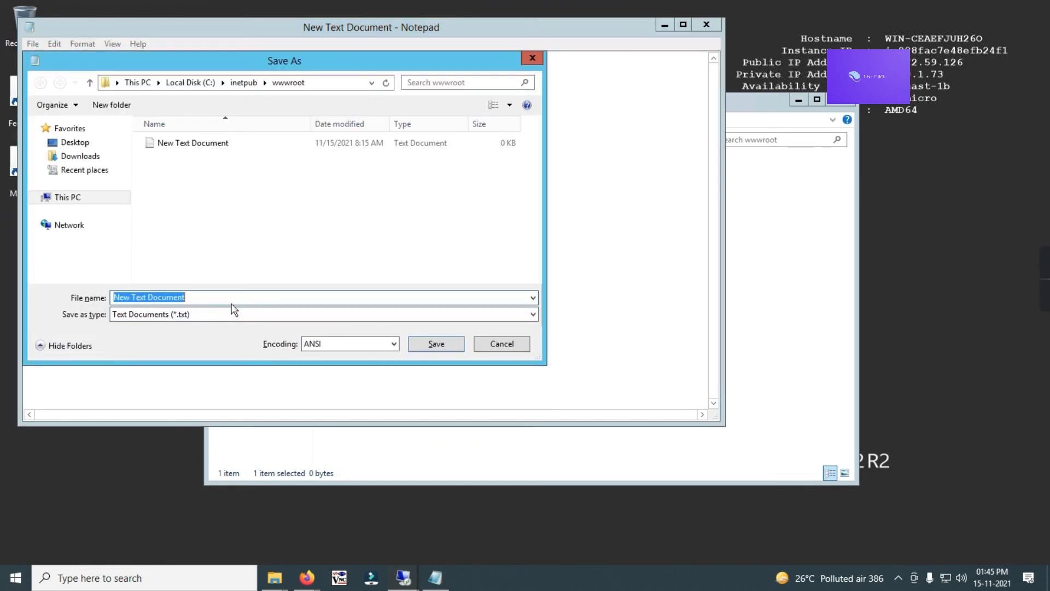
pyautogui.write('index.')
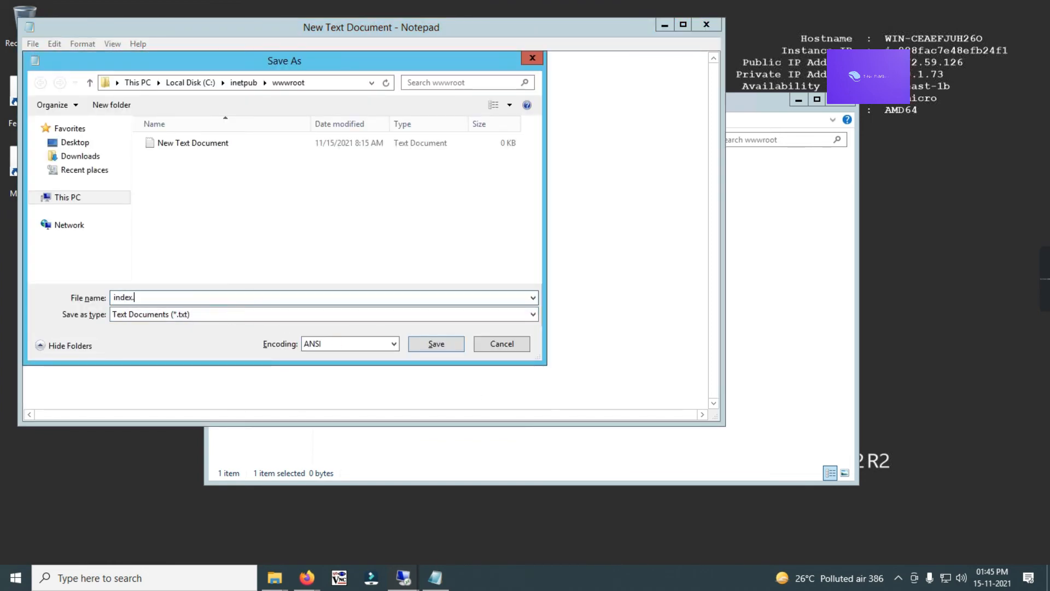
pyautogui.write('html')
pyautogui.click(426, 342)
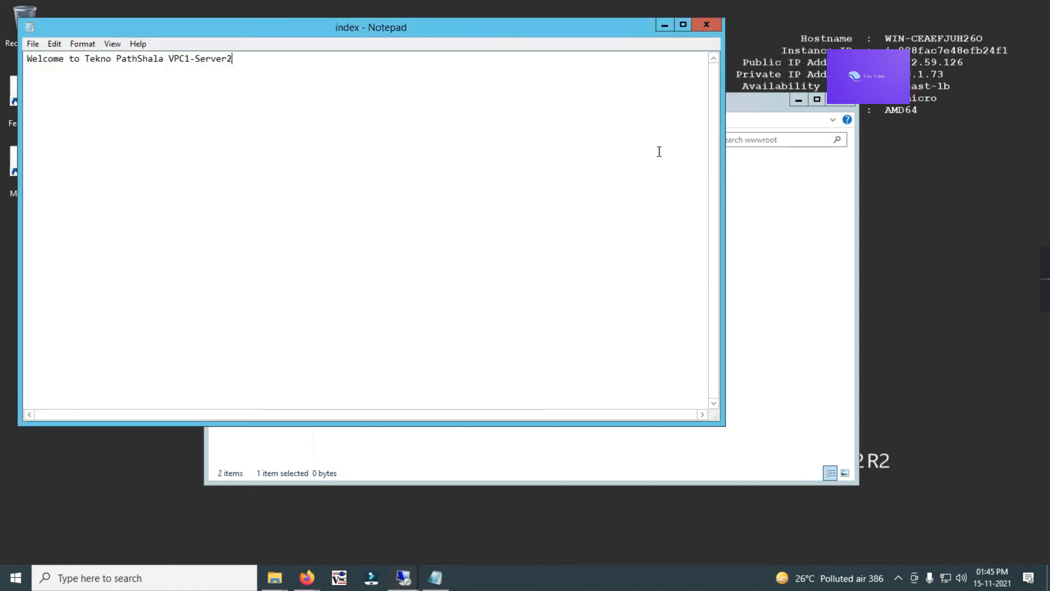
pyautogui.click(717, 30)
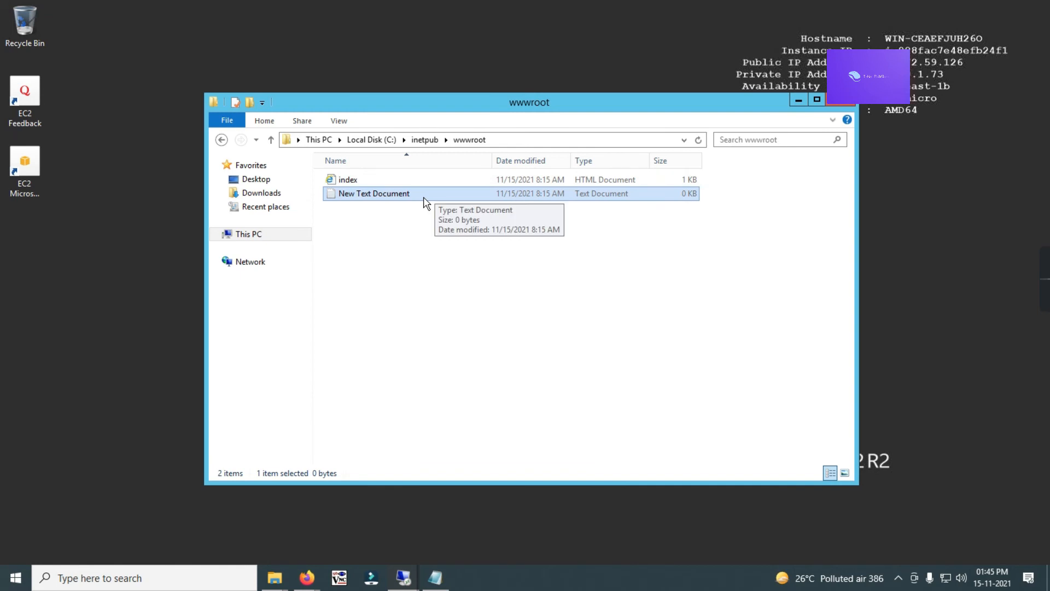
pyautogui.press('Delete')
pyautogui.press('Return')
# Step: Preview the index page from wwwroot on VPC1-Server2 in the browser, and close the browser and the folder window
pyautogui.click(347, 182)
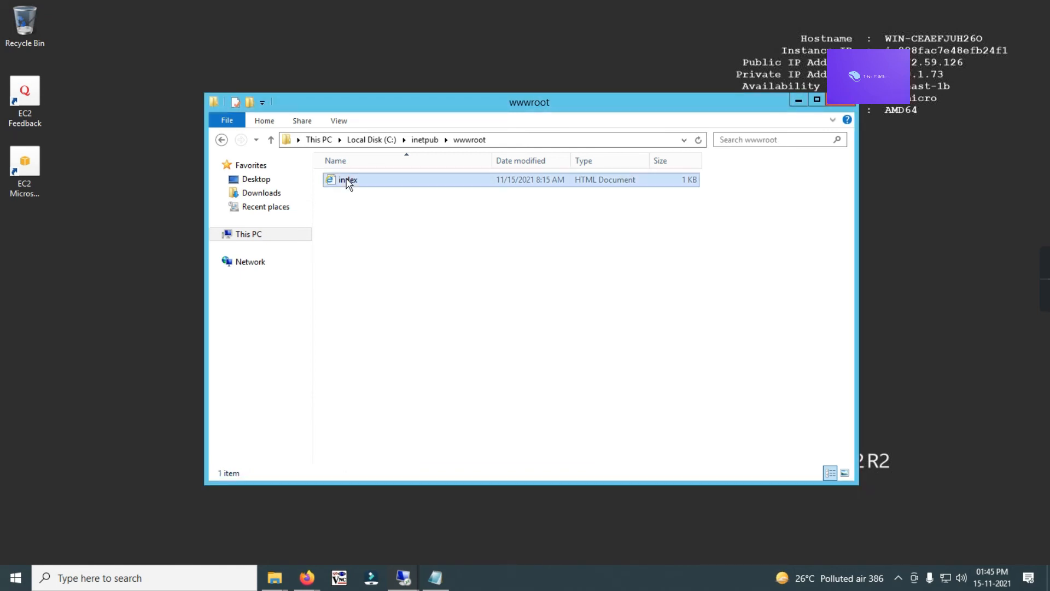
pyautogui.doubleClick(347, 182)
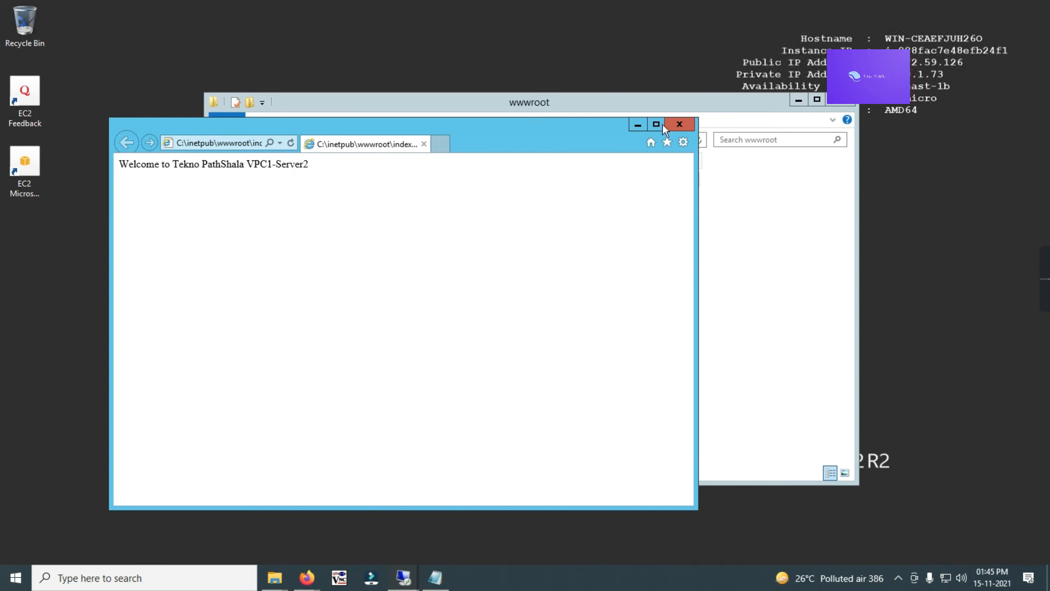
pyautogui.click(677, 123)
pyautogui.click(849, 104)
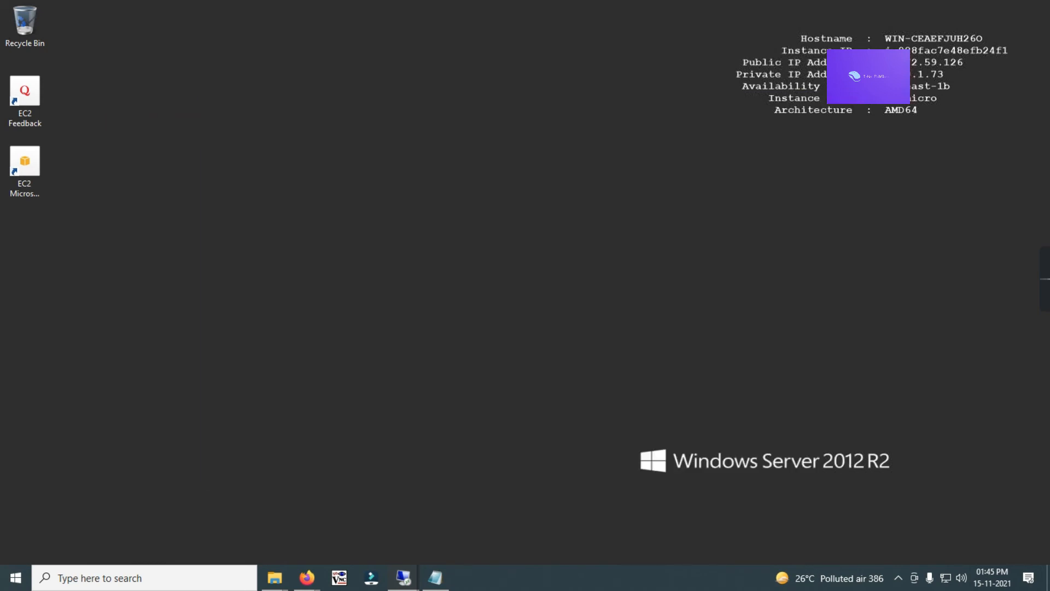
# Step: Disconnect the remote desktop sessions of VPC2-Server, VPC1-Server1 and VPC1-Server2
pyautogui.moveTo(662, 11)
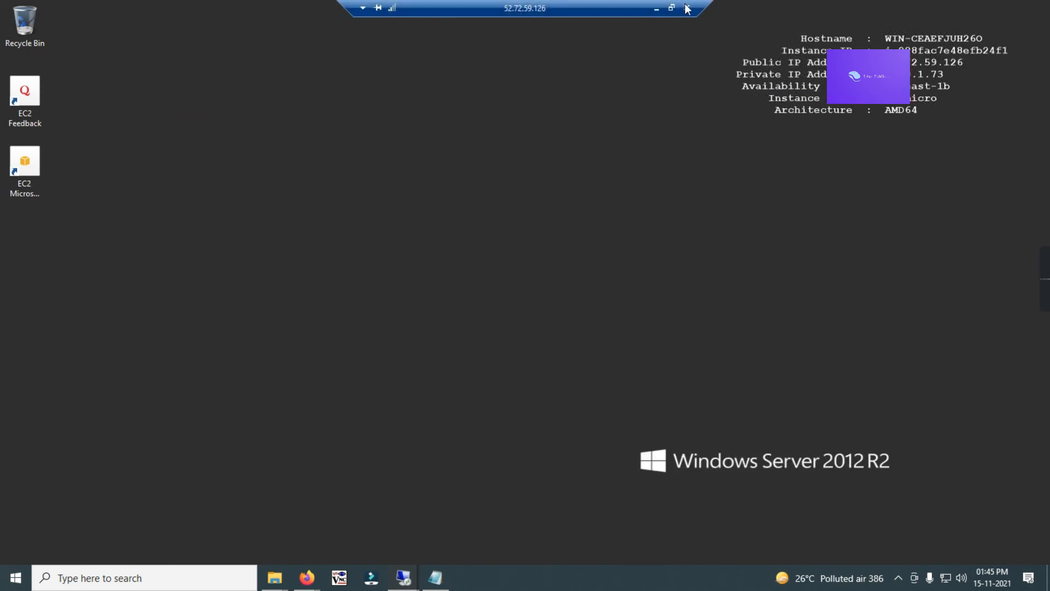
pyautogui.click(654, 8)
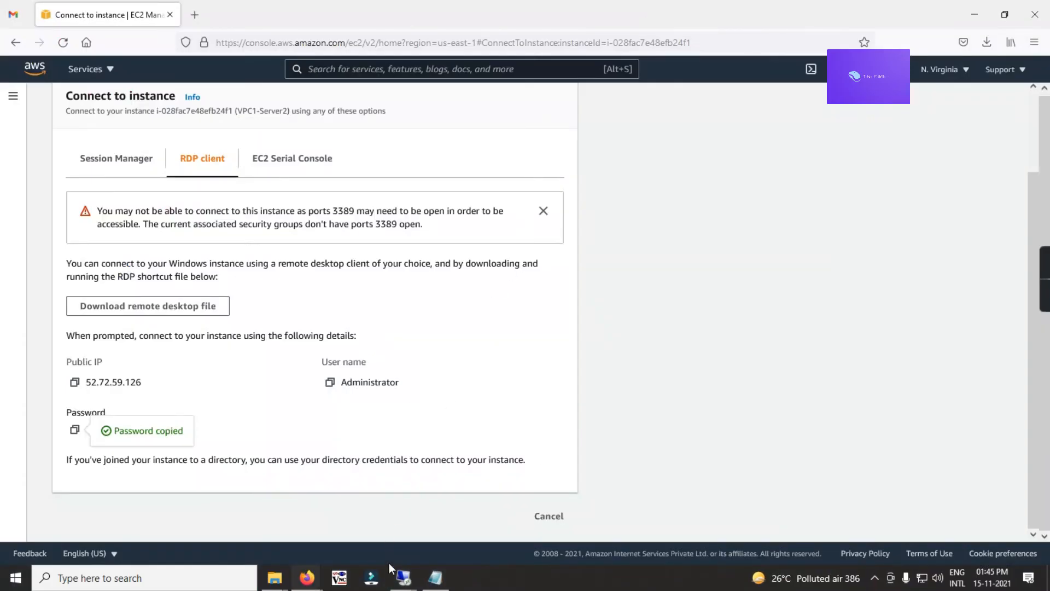
pyautogui.moveTo(391, 568)
pyautogui.click(285, 487)
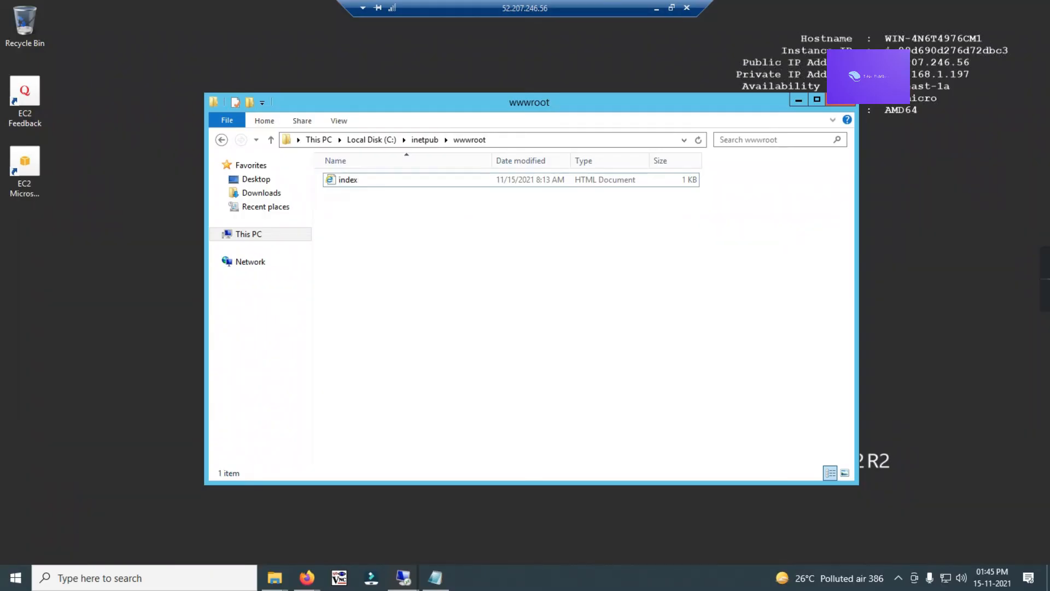
pyautogui.click(687, 8)
pyautogui.click(558, 314)
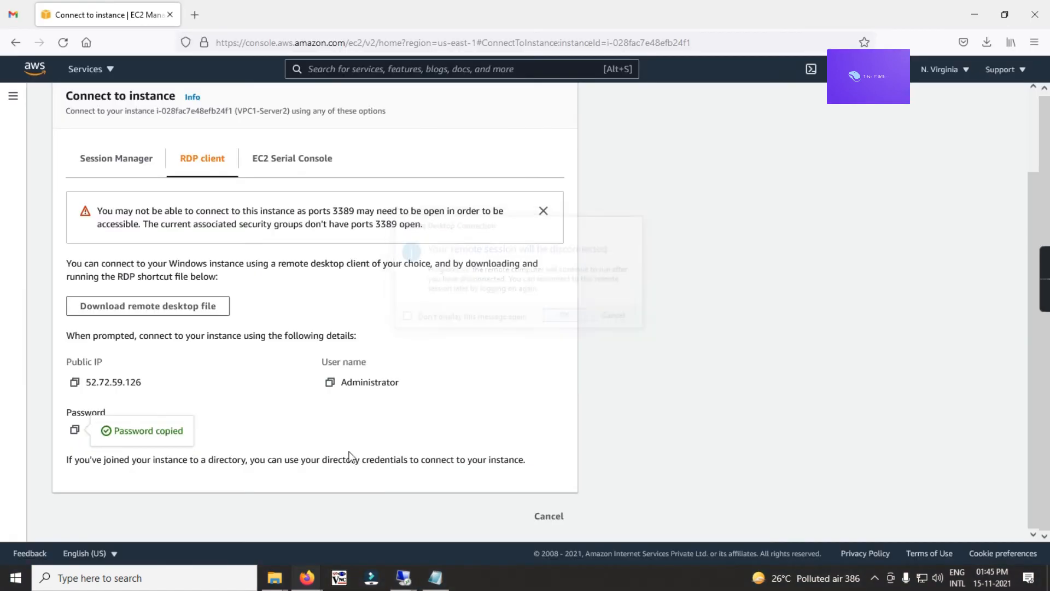
pyautogui.moveTo(403, 576)
pyautogui.click(388, 507)
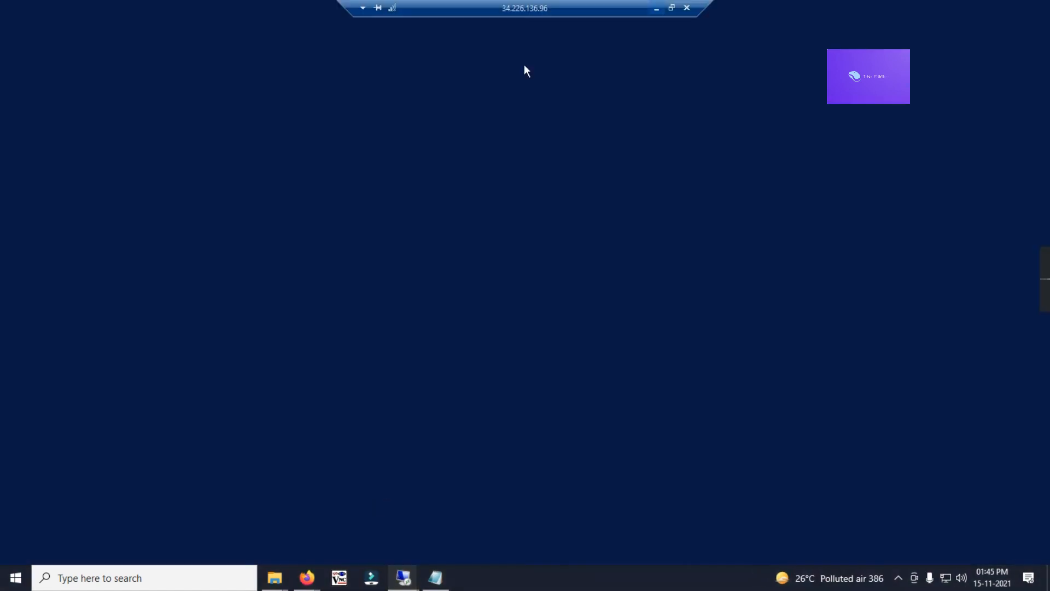
pyautogui.click(686, 7)
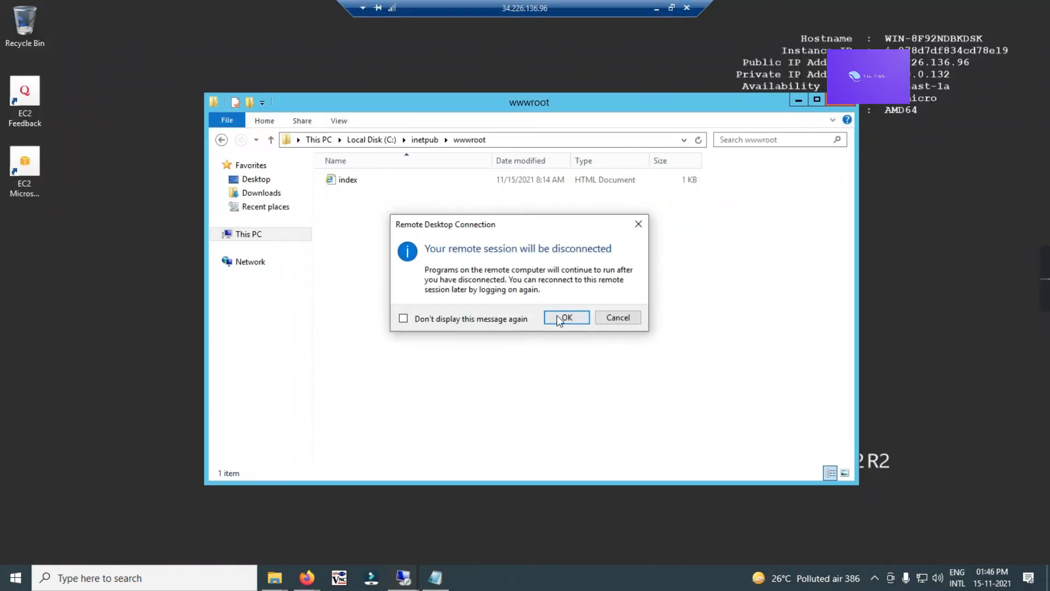
pyautogui.click(566, 317)
pyautogui.click(406, 564)
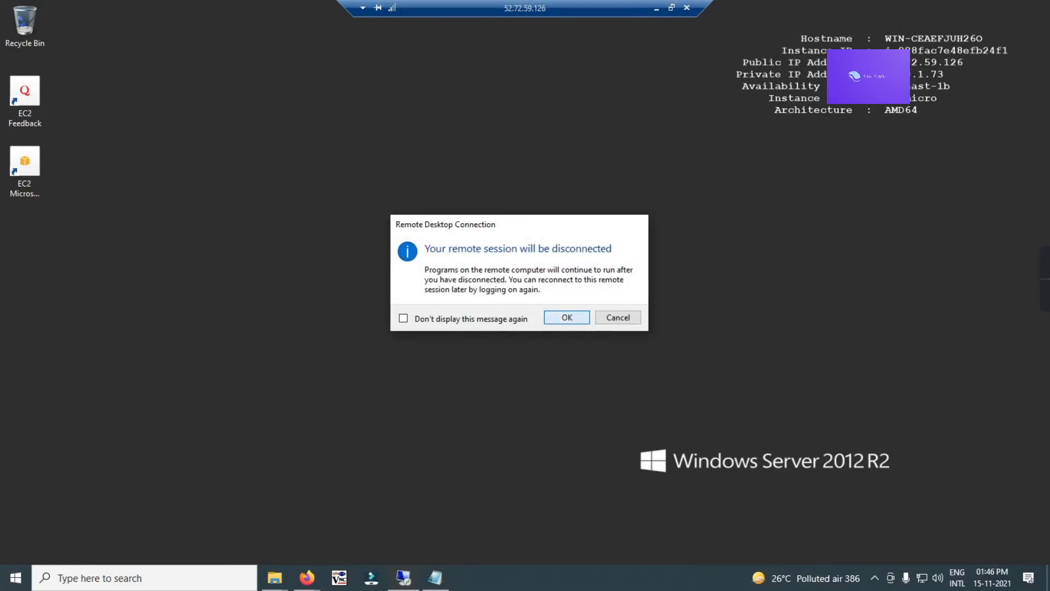
pyautogui.click(583, 315)
# Step: Open the Load Balancers page of the EC2 console from the VPC1-Server2 connection page
pyautogui.scroll(2, 243, 161)
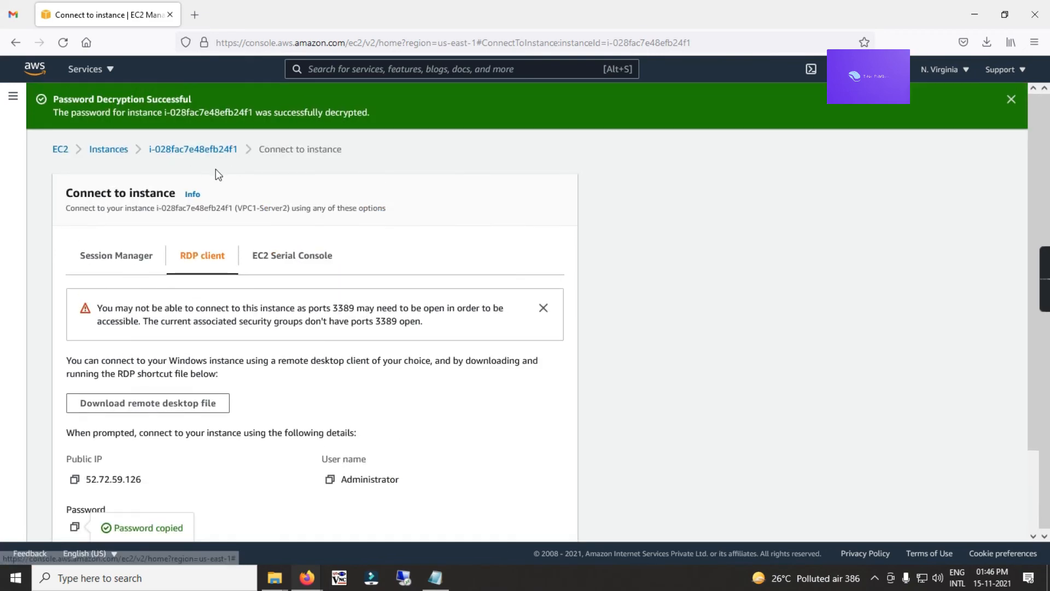
pyautogui.click(60, 149)
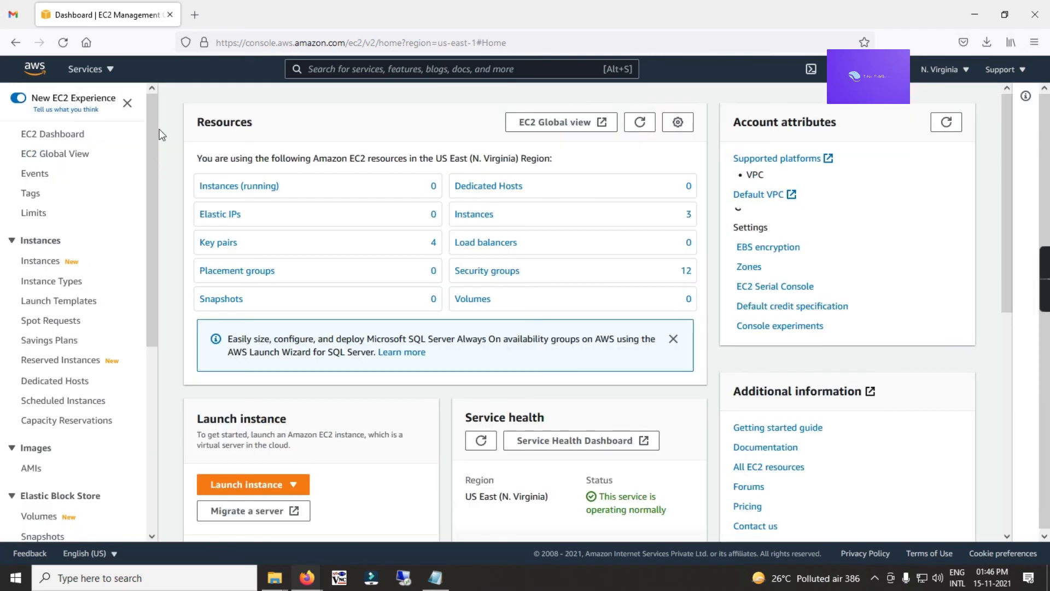
pyautogui.scroll(-5, 121, 228)
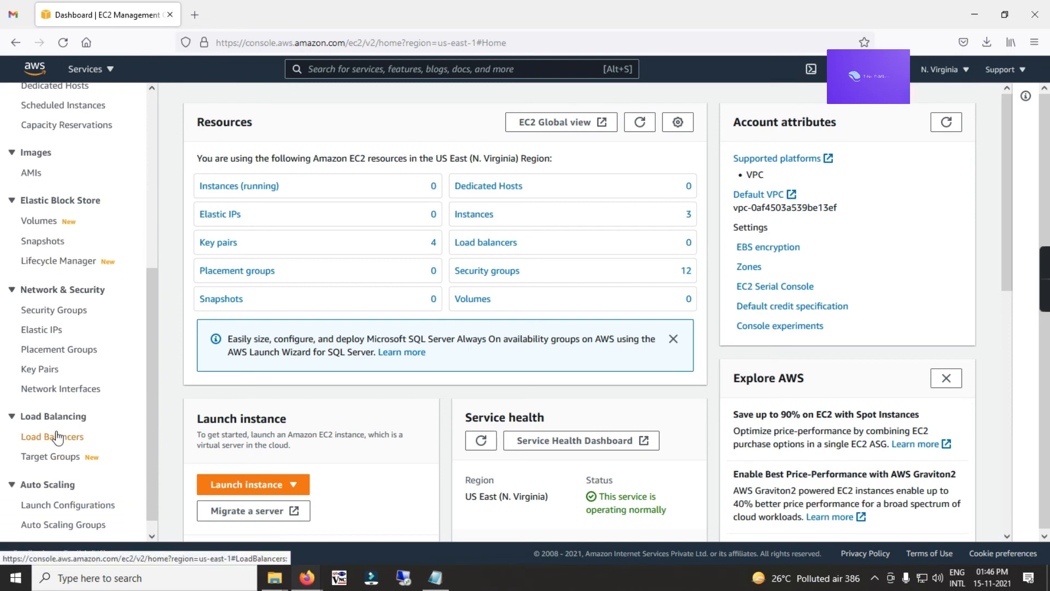
pyautogui.click(60, 437)
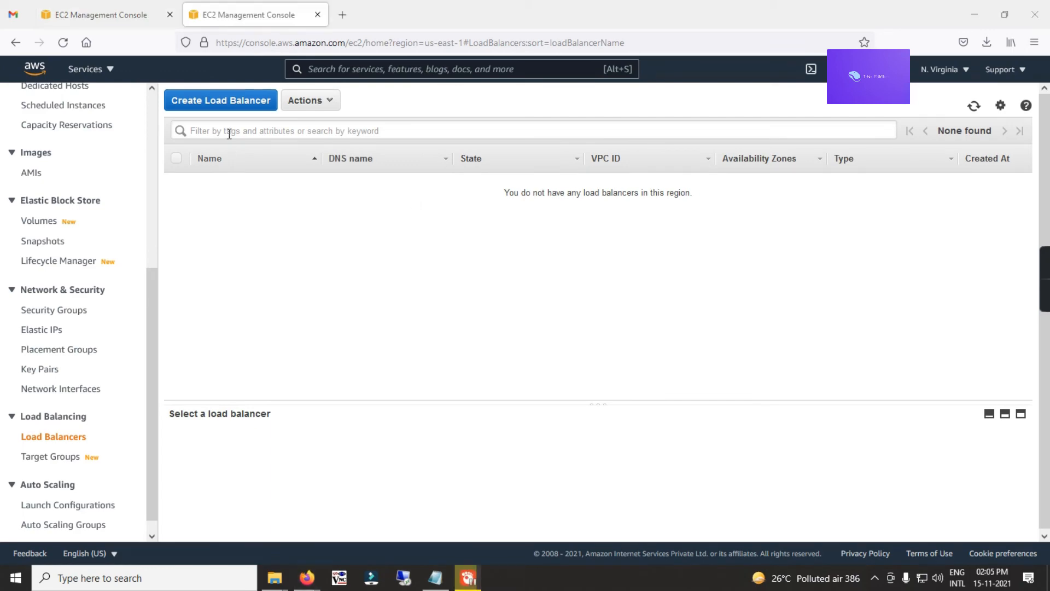
# Step: Start creating a load balancer of the Application Load Balancer type
pyautogui.click(243, 101)
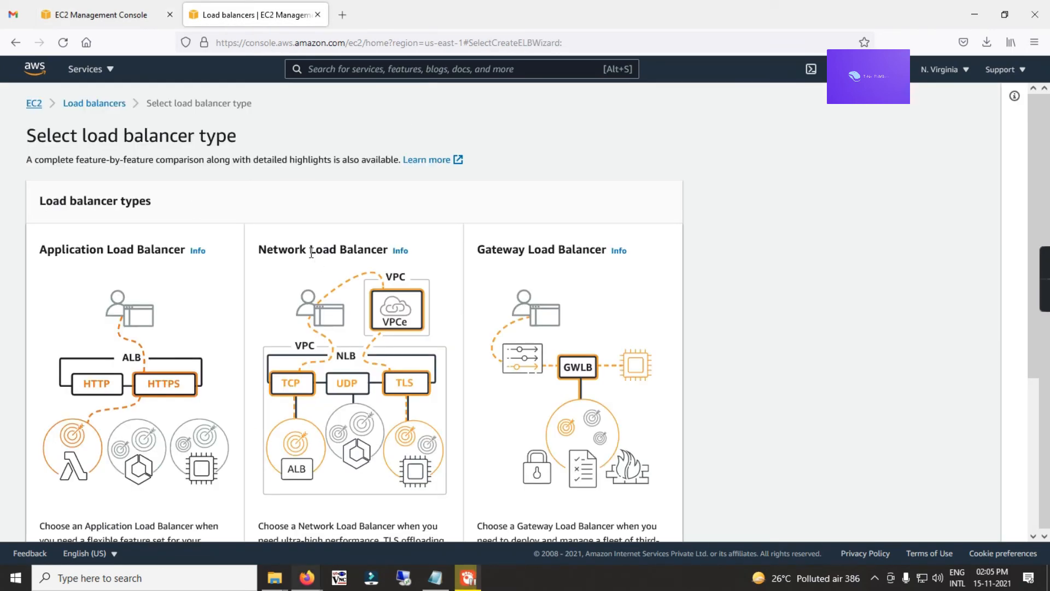
pyautogui.scroll(-2, 489, 244)
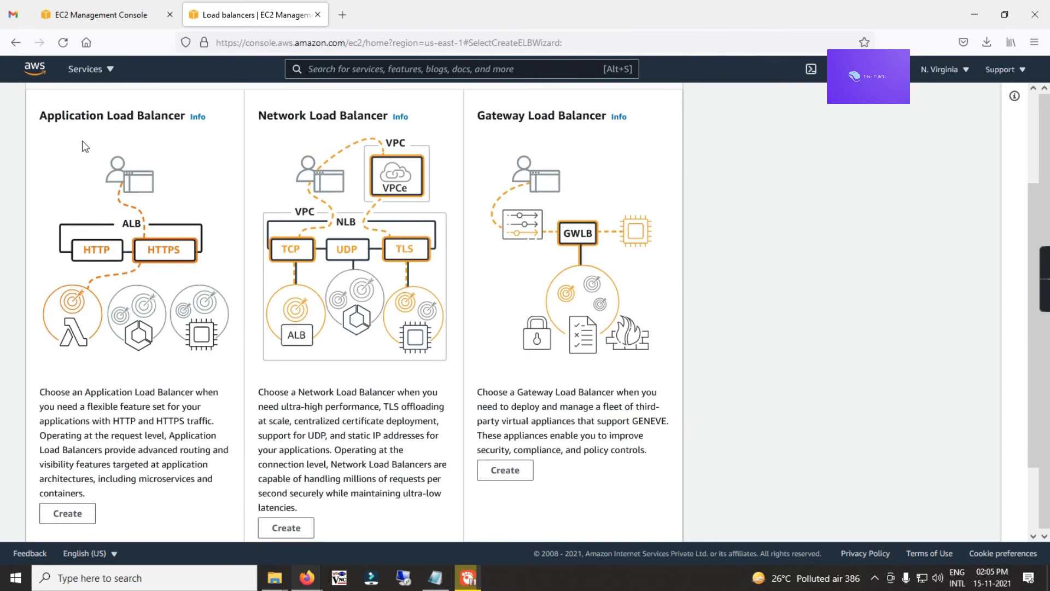
pyautogui.moveTo(65, 116); pyautogui.dragTo(121, 117)
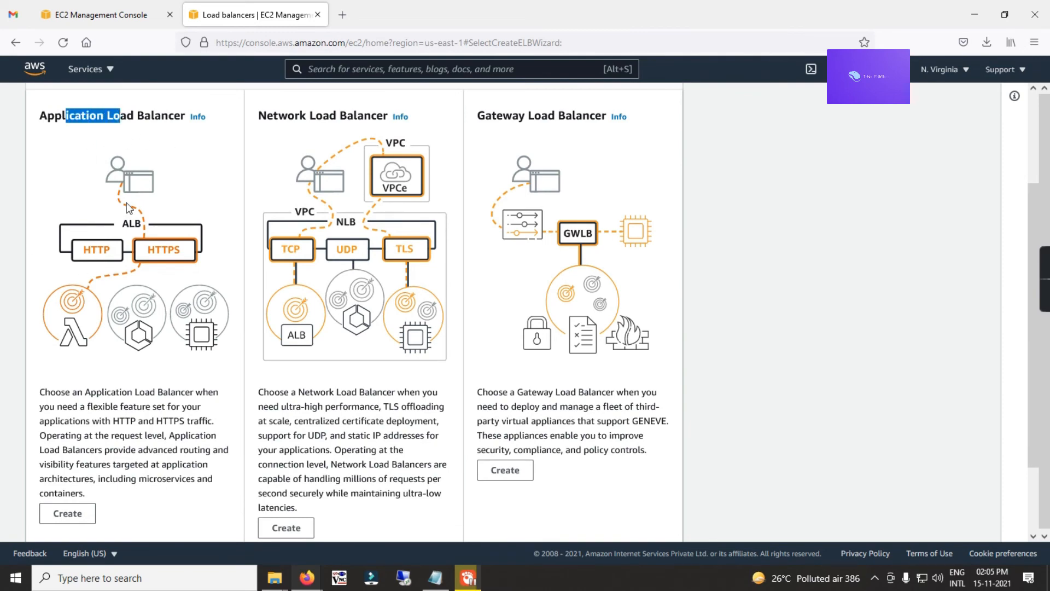
pyautogui.scroll(-2, 125, 203)
pyautogui.click(77, 418)
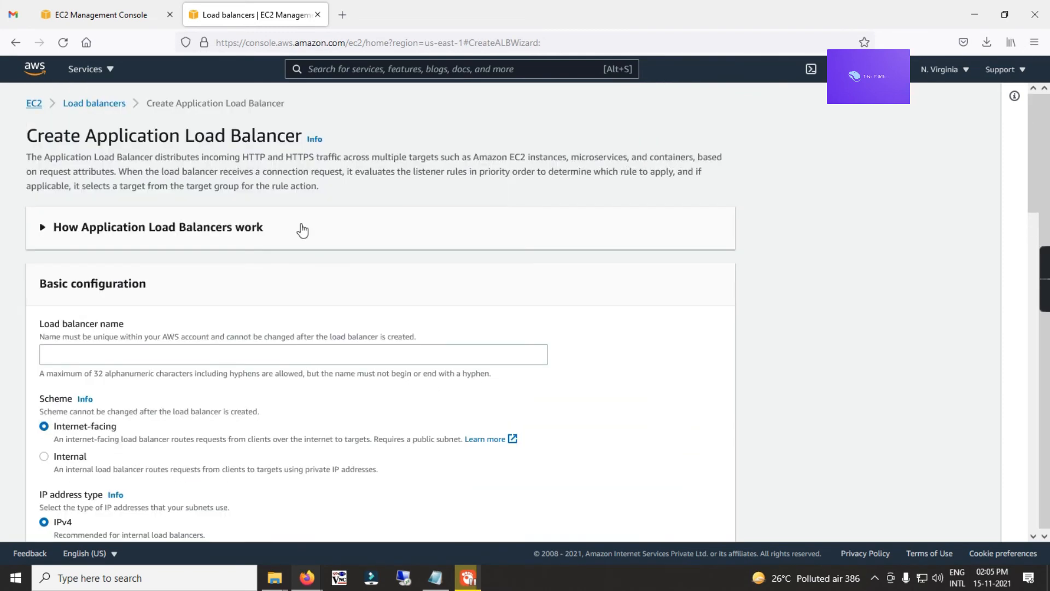
# Step: Name the load balancer Website-Load in its basic configuration
pyautogui.scroll(-3, 139, 227)
pyautogui.scroll(1, 93, 199)
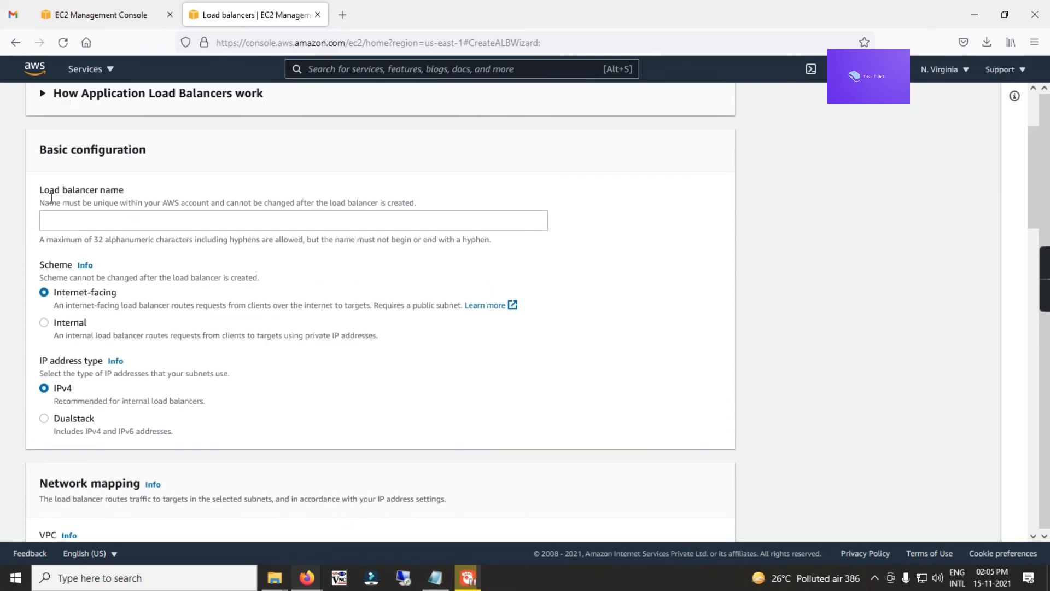
pyautogui.moveTo(73, 190); pyautogui.dragTo(129, 198)
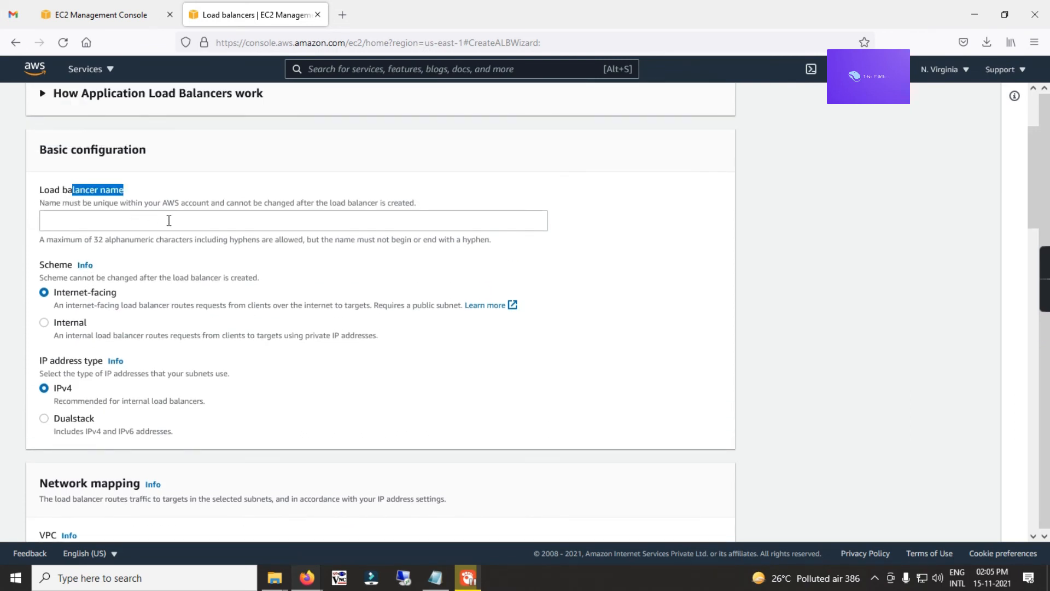
pyautogui.click(169, 220)
pyautogui.write('Website-')
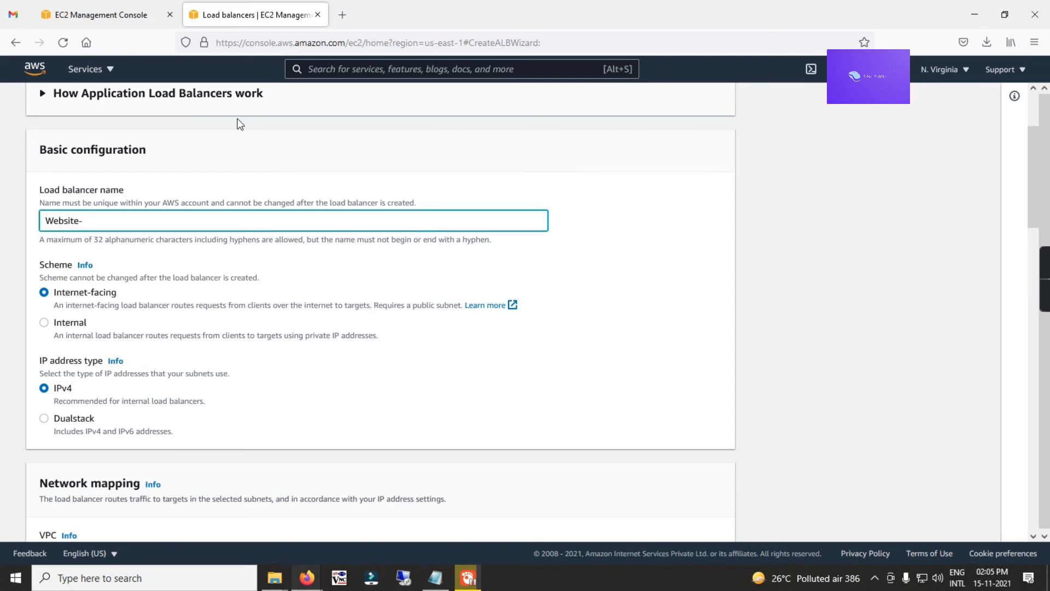
pyautogui.write('Load')
pyautogui.scroll(-1, 242, 137)
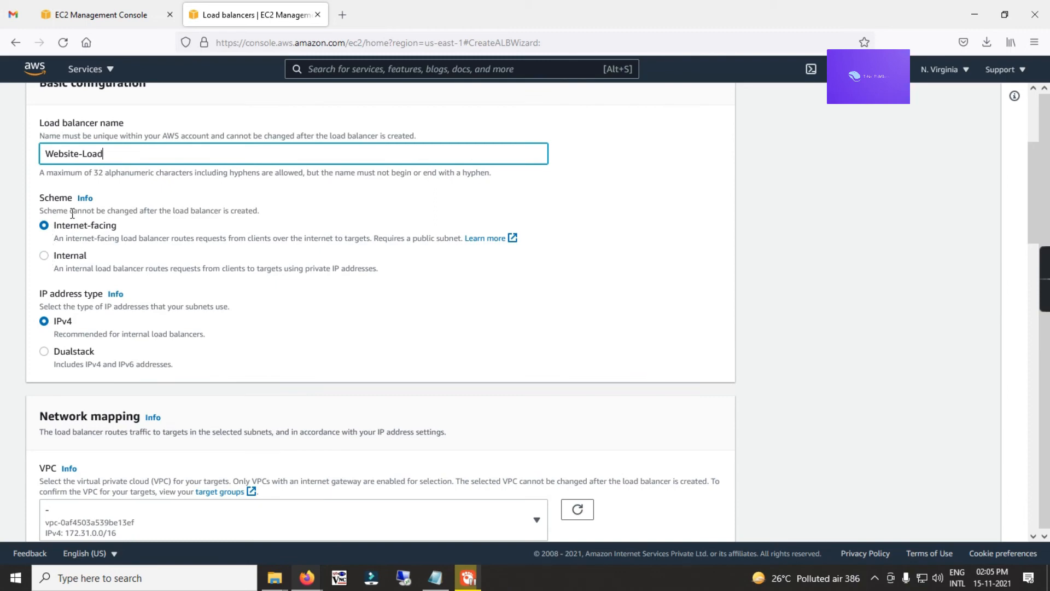
# Step: Set the load balancer's network to VPC1 and map it to the us-east-1a and us-east-1b availability zones
pyautogui.scroll(-3, 147, 274)
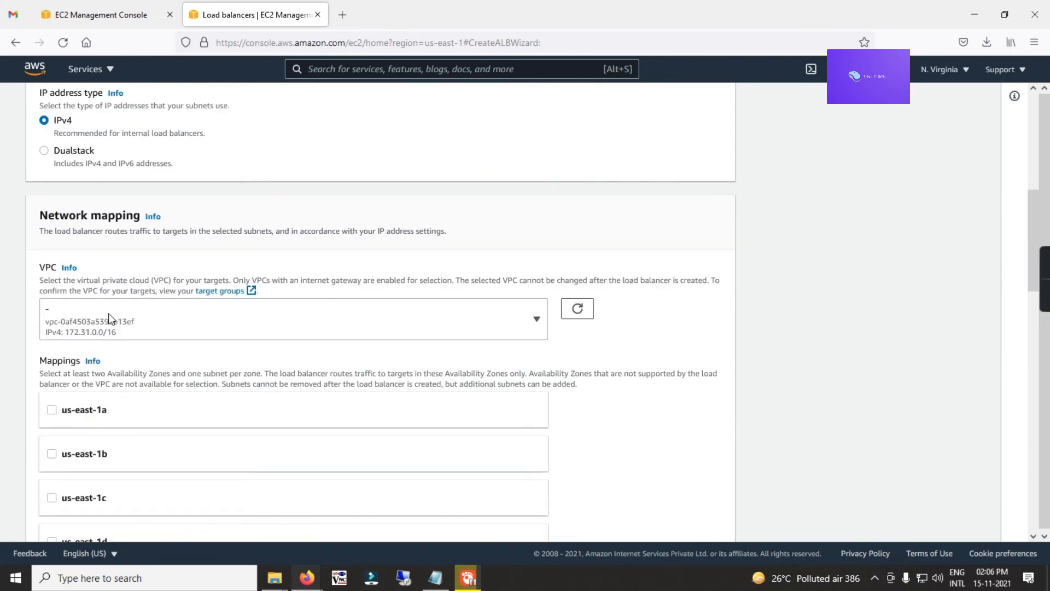
pyautogui.click(537, 322)
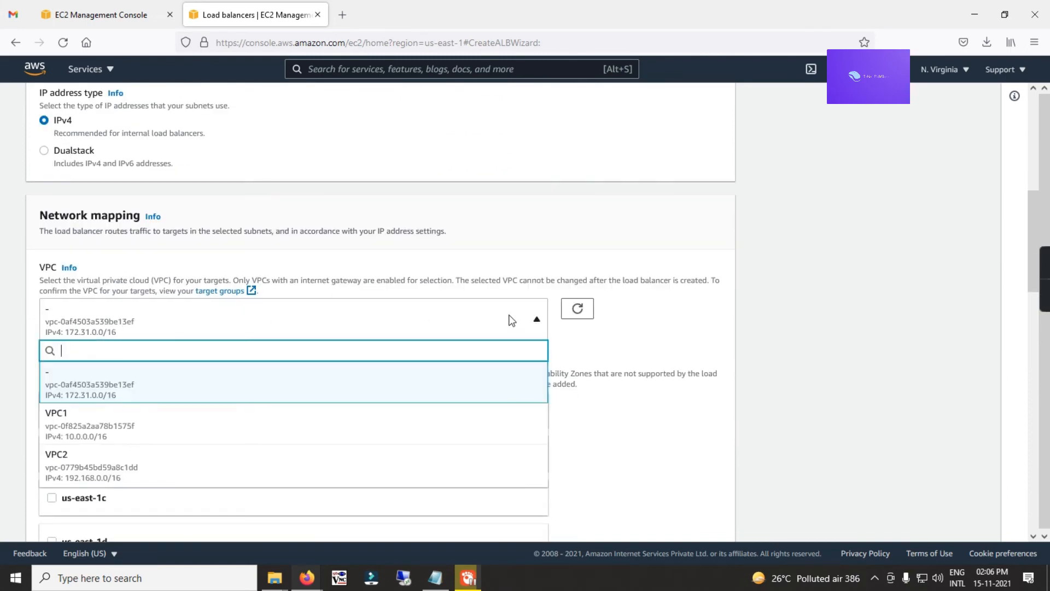
pyautogui.click(76, 424)
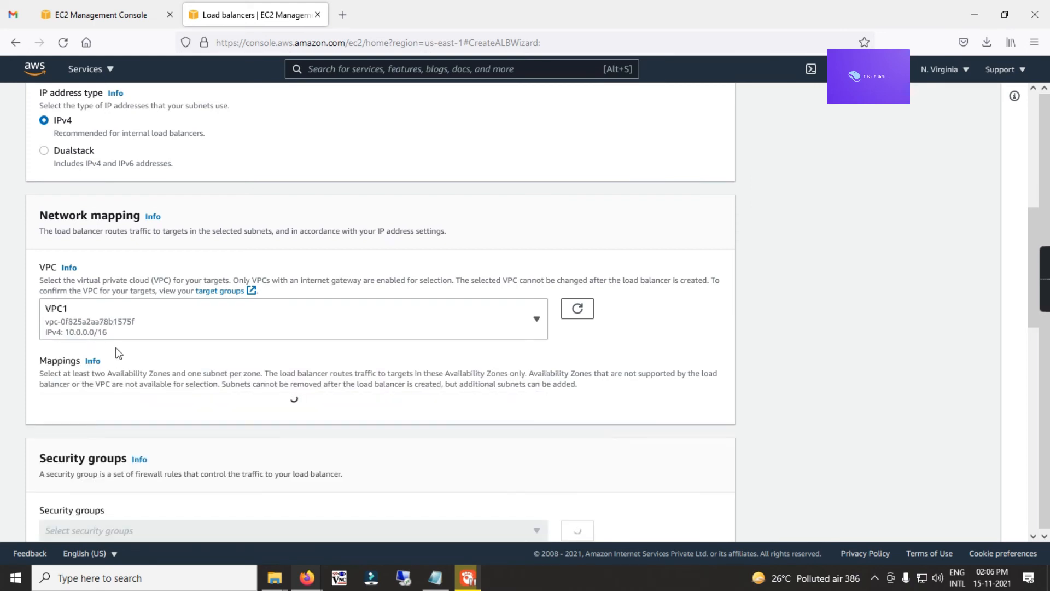
pyautogui.scroll(-1, 112, 339)
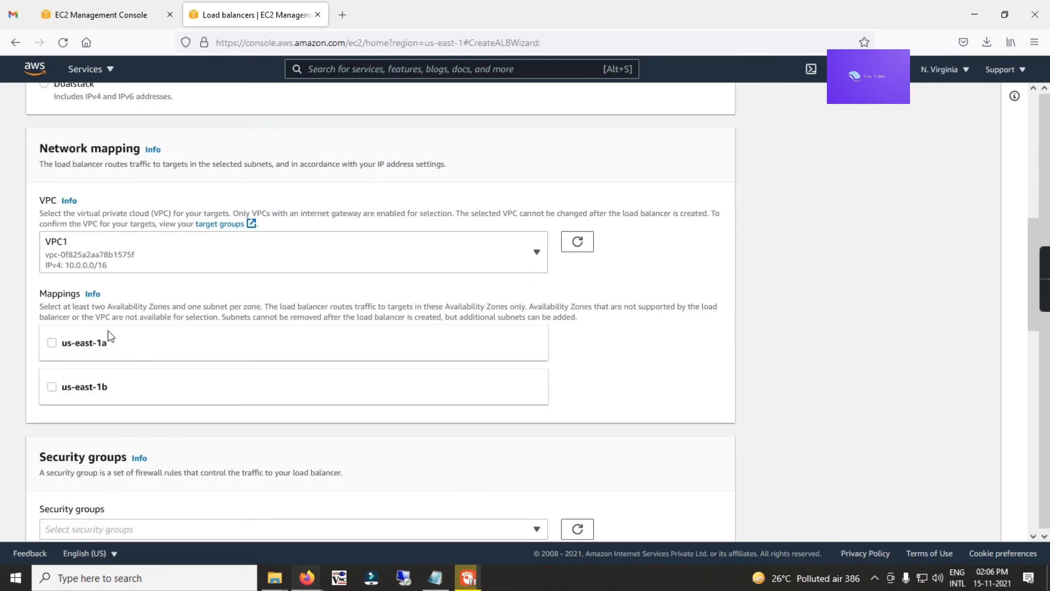
pyautogui.click(52, 343)
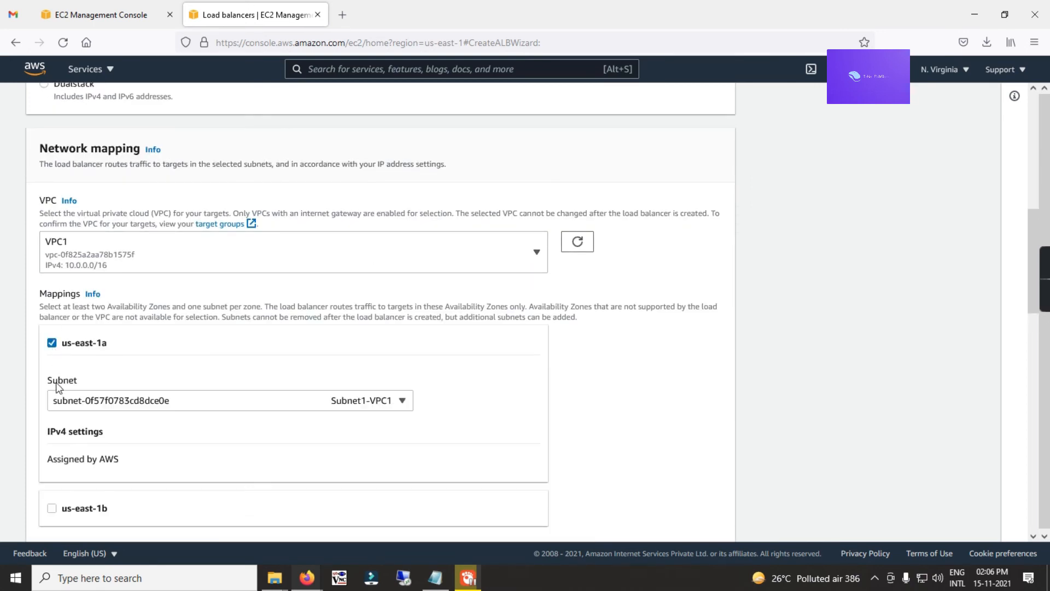
pyautogui.click(52, 508)
pyautogui.scroll(-2, 258, 344)
pyautogui.scroll(-1, 312, 273)
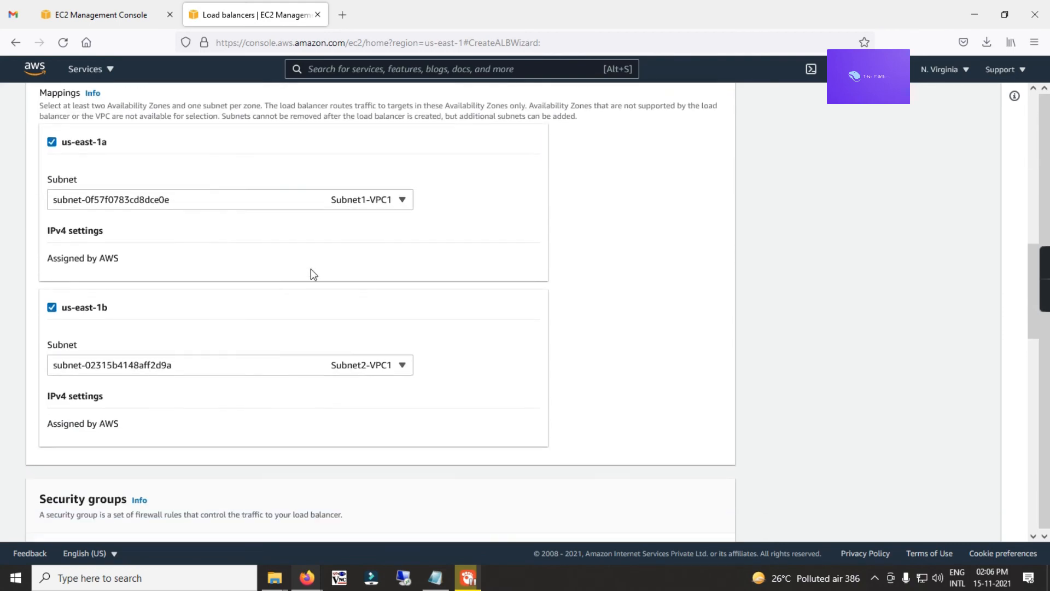
# Step: Replace the load balancer's default security group with VPC1-SG
pyautogui.scroll(-4, 186, 317)
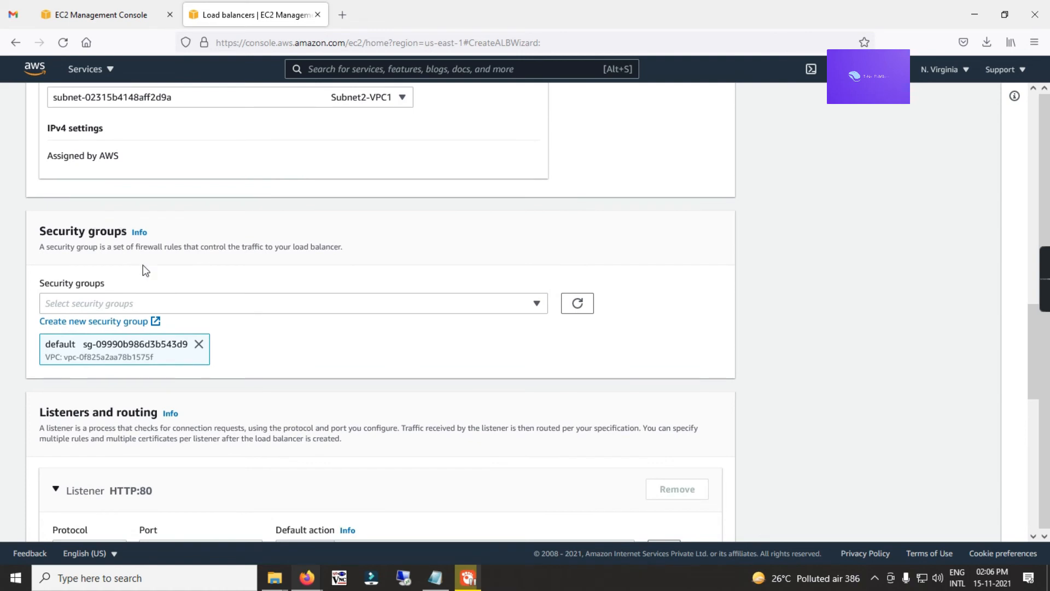
pyautogui.click(199, 344)
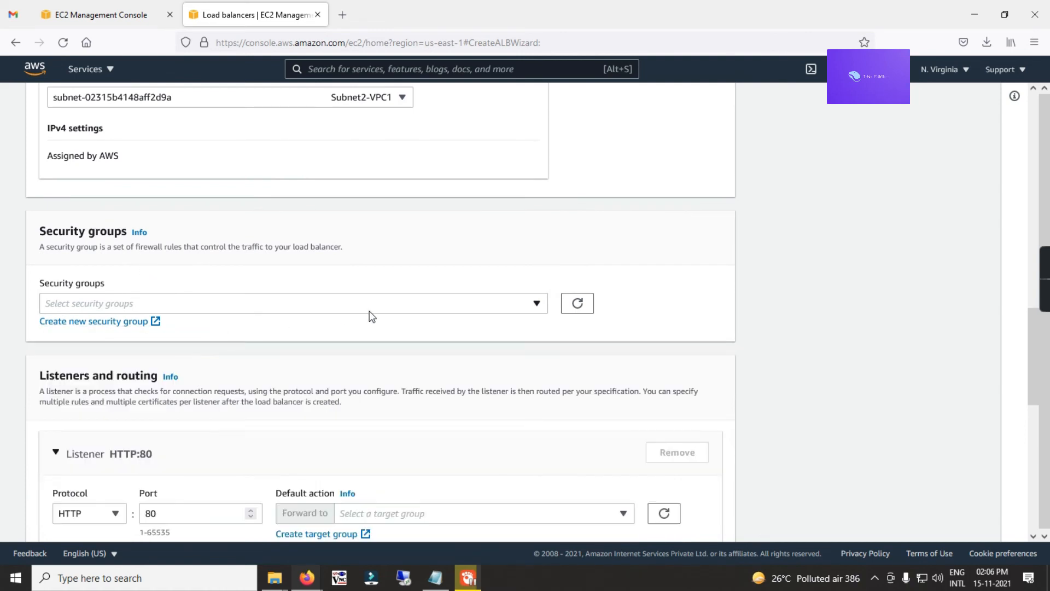
pyautogui.click(536, 303)
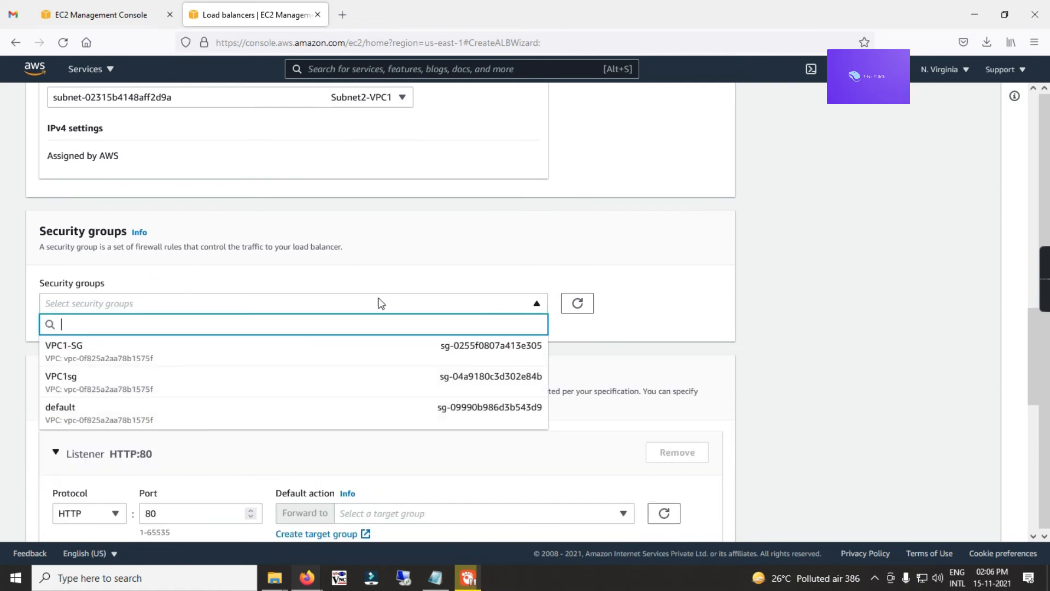
pyautogui.click(97, 359)
pyautogui.scroll(-4, 248, 319)
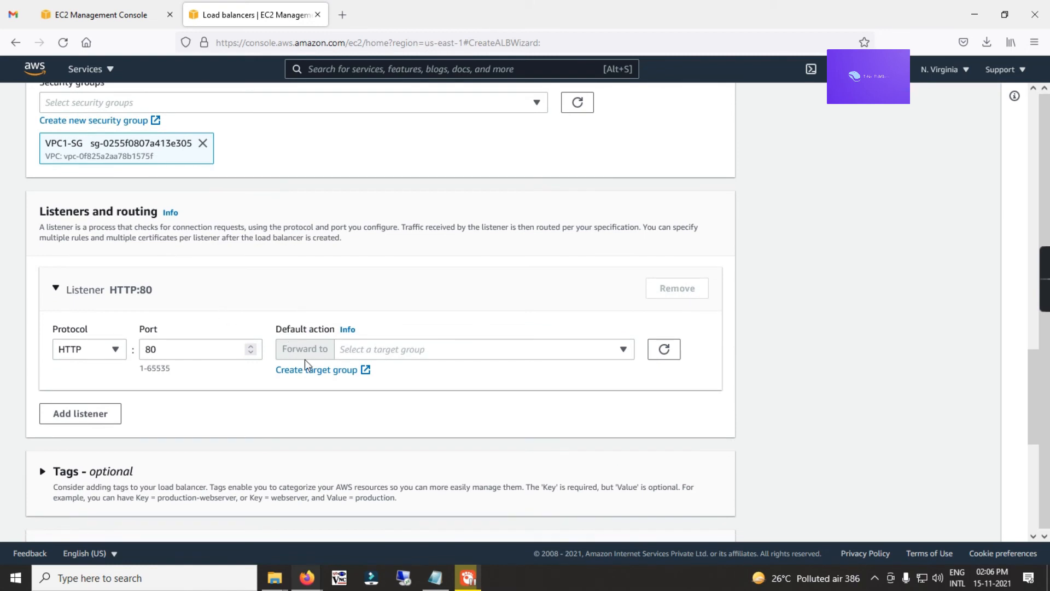
# Step: Start a new target group for the HTTP:80 listener and choose IP addresses as its target type
pyautogui.moveTo(55, 214); pyautogui.dragTo(107, 215)
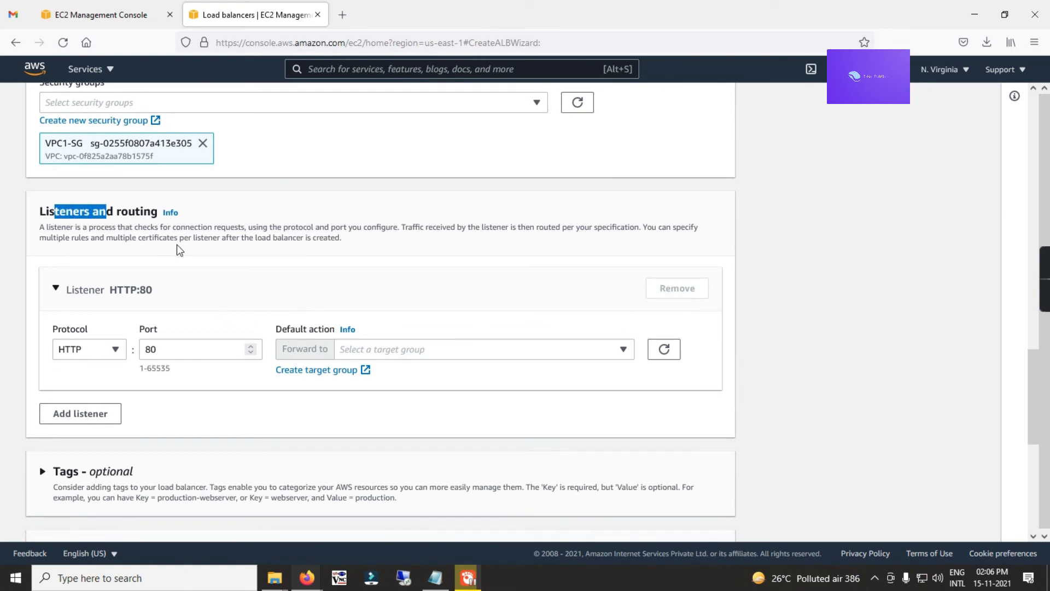
pyautogui.click(177, 245)
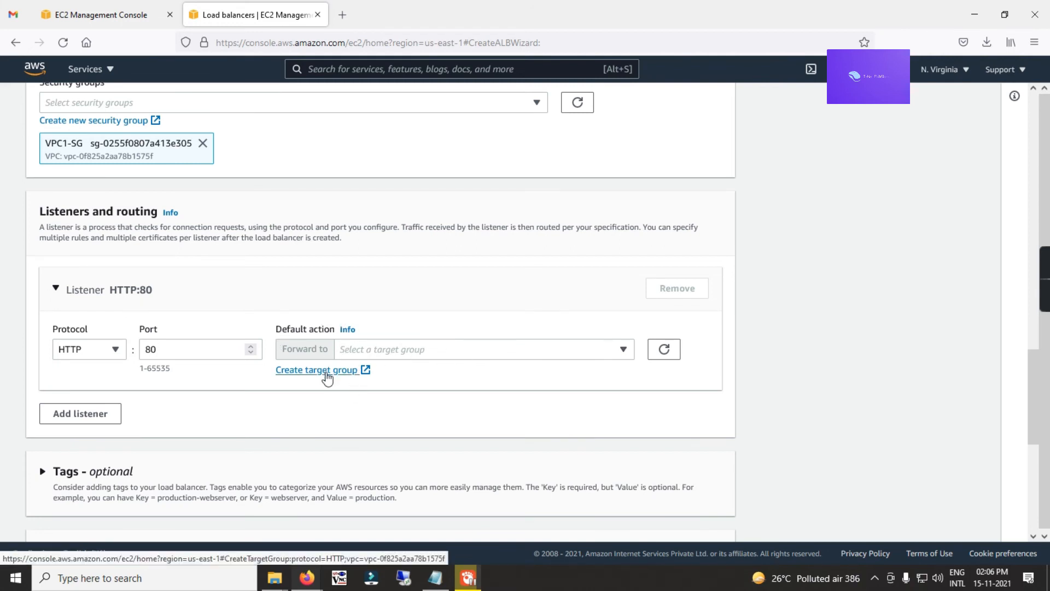
pyautogui.click(327, 370)
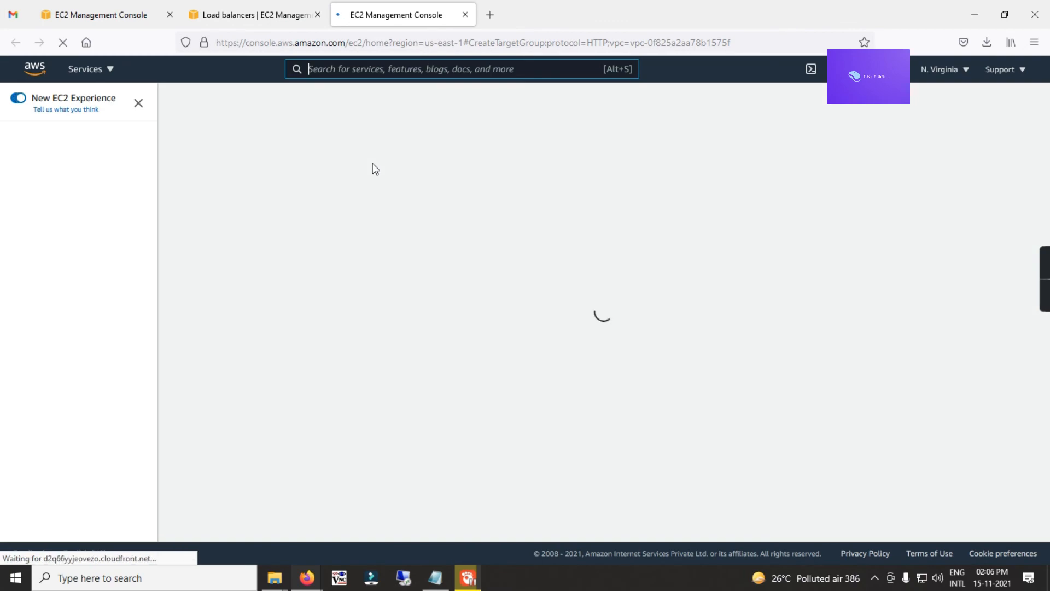
pyautogui.scroll(-3, 233, 288)
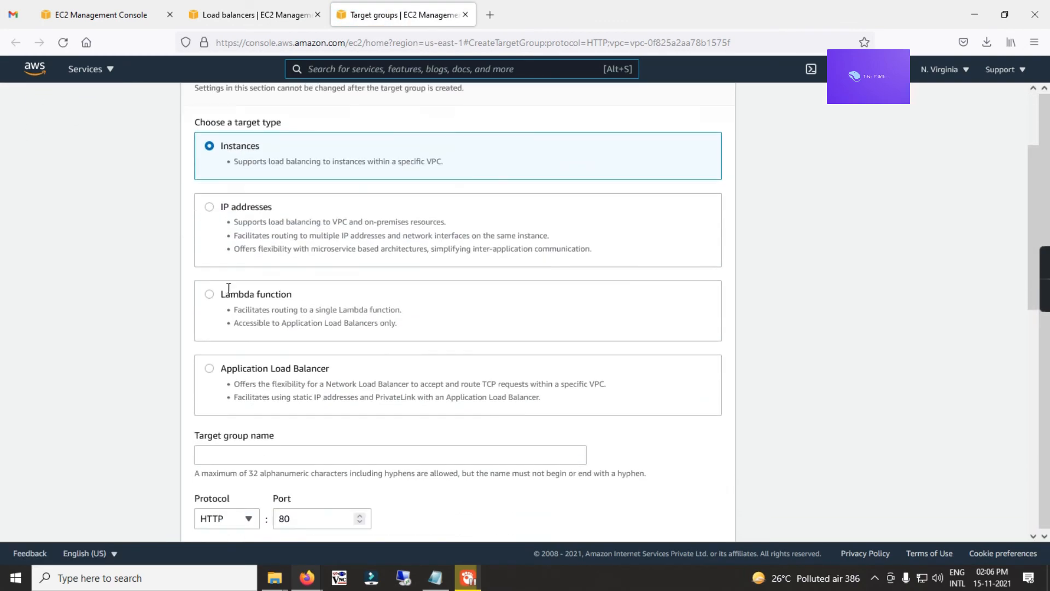
pyautogui.click(210, 207)
pyautogui.scroll(-4, 285, 248)
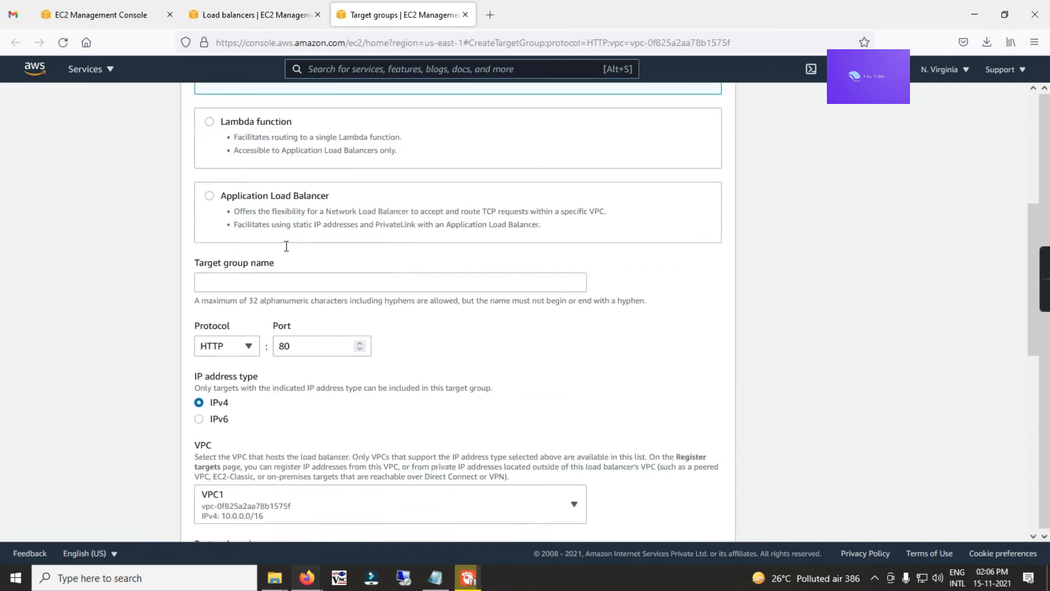
# Step: Name the target group Load-tgt and continue to target registration with the default protocol, VPC and health check settings
pyautogui.click(254, 246)
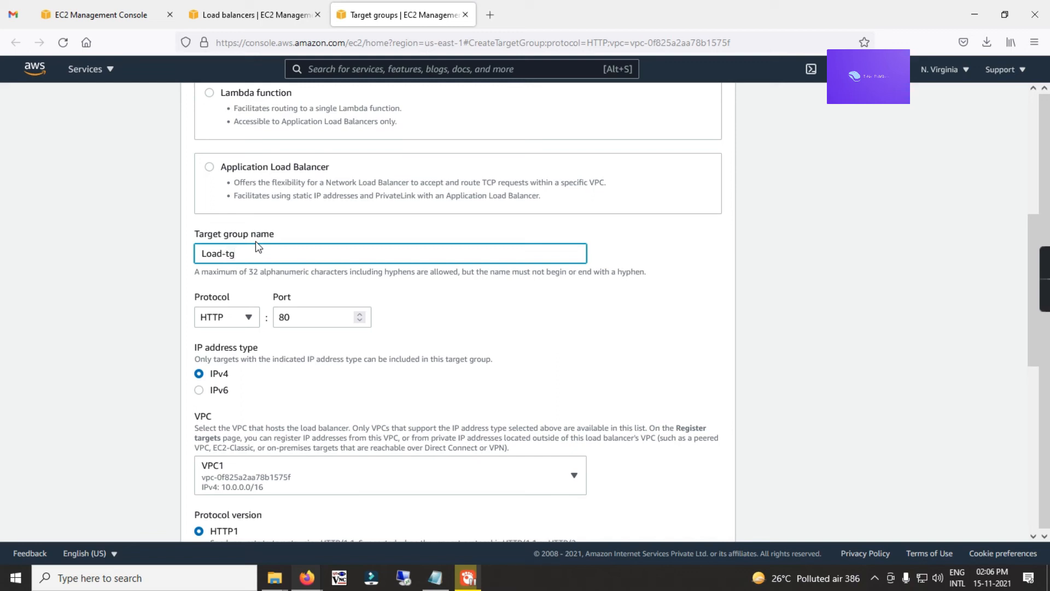
pyautogui.scroll(-3, 257, 246)
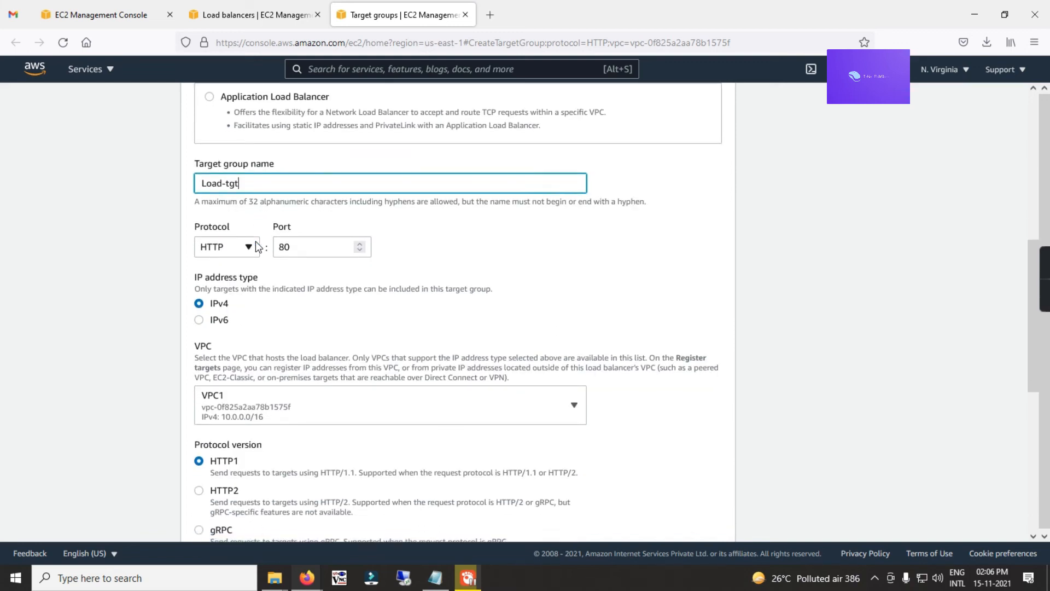
pyautogui.scroll(-1, 242, 317)
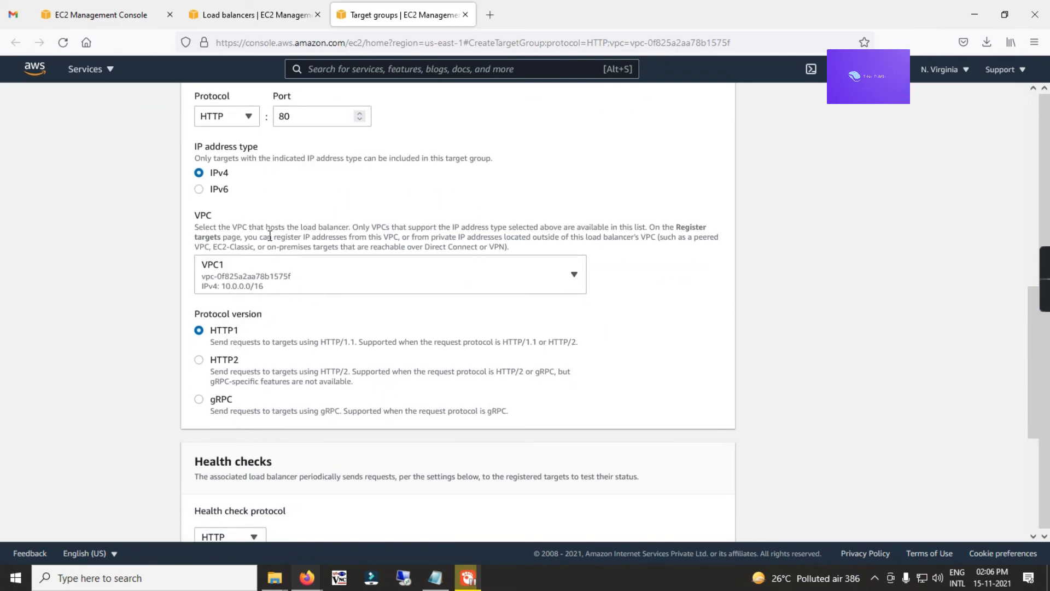
pyautogui.scroll(-1, 271, 236)
pyautogui.scroll(-2, 271, 236)
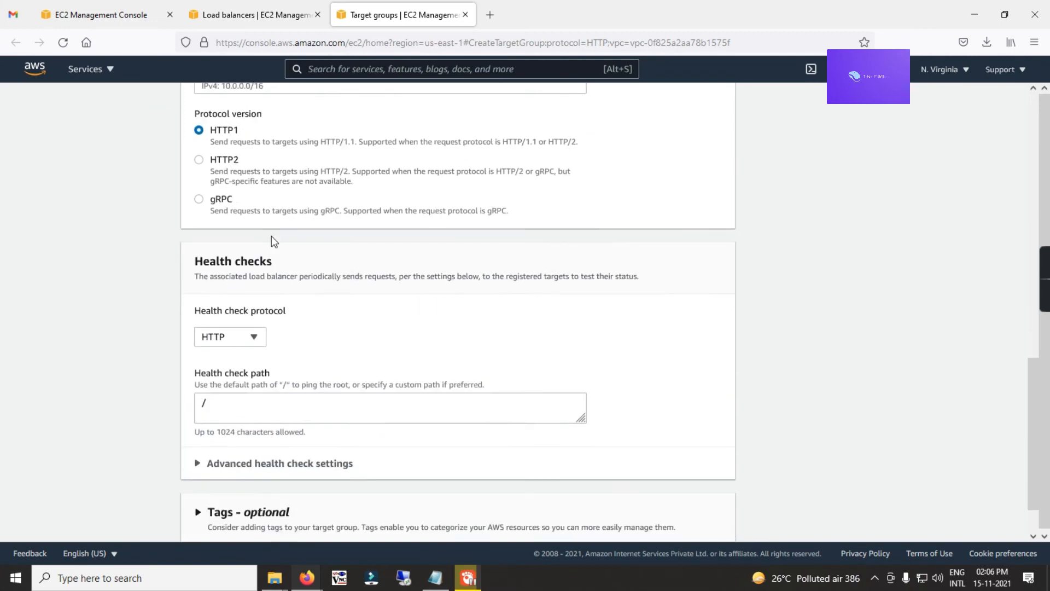
pyautogui.scroll(-1, 273, 241)
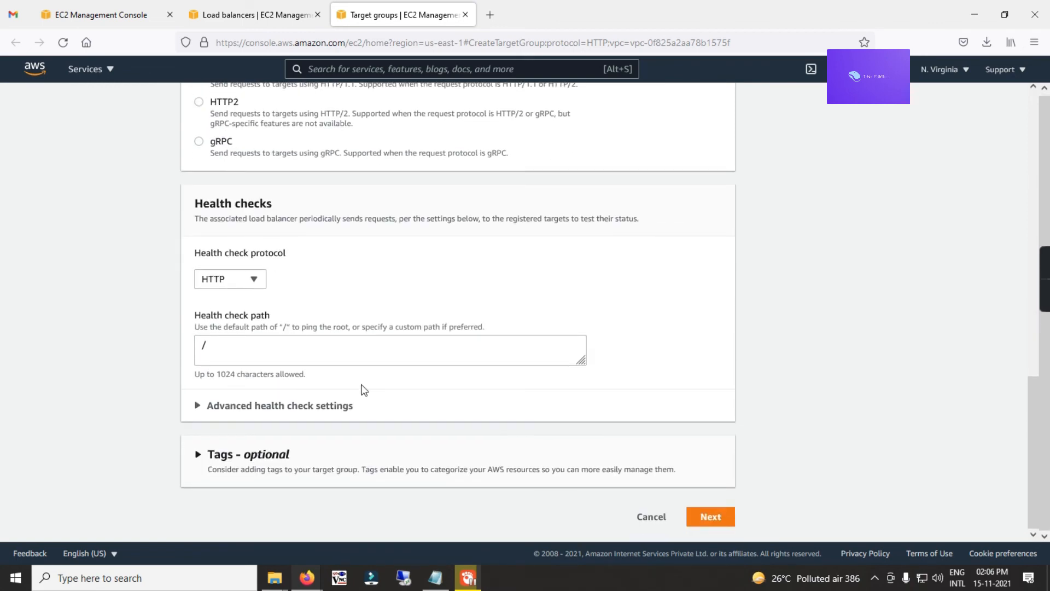
pyautogui.click(710, 515)
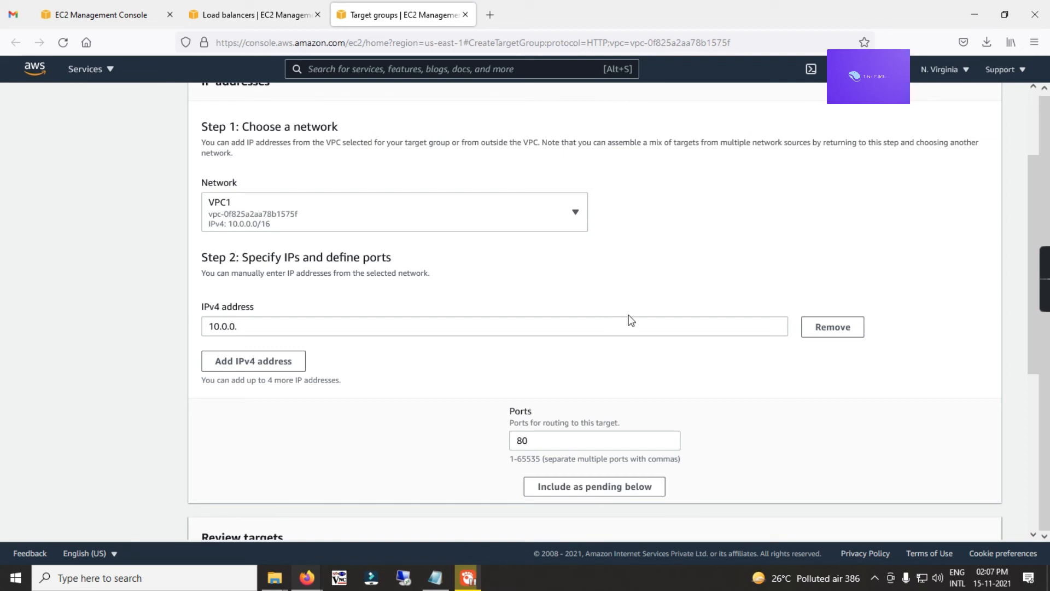
# Step: Include the vpc1-server1 address 10.0.0.132 on port 80 as a pending target from the VPC1 network
pyautogui.moveTo(296, 326); pyautogui.dragTo(151, 339)
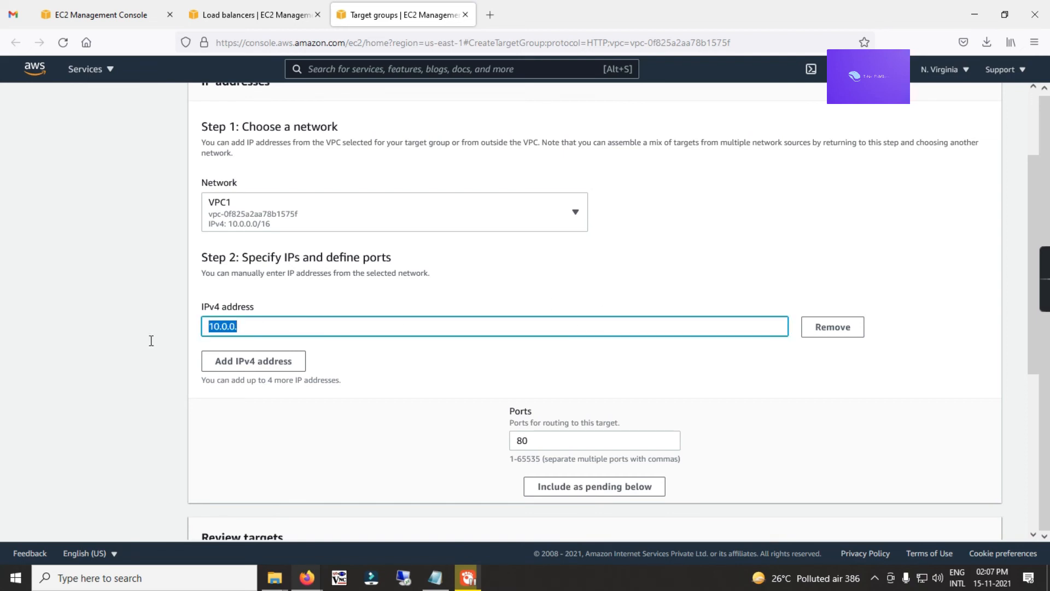
pyautogui.click(436, 578)
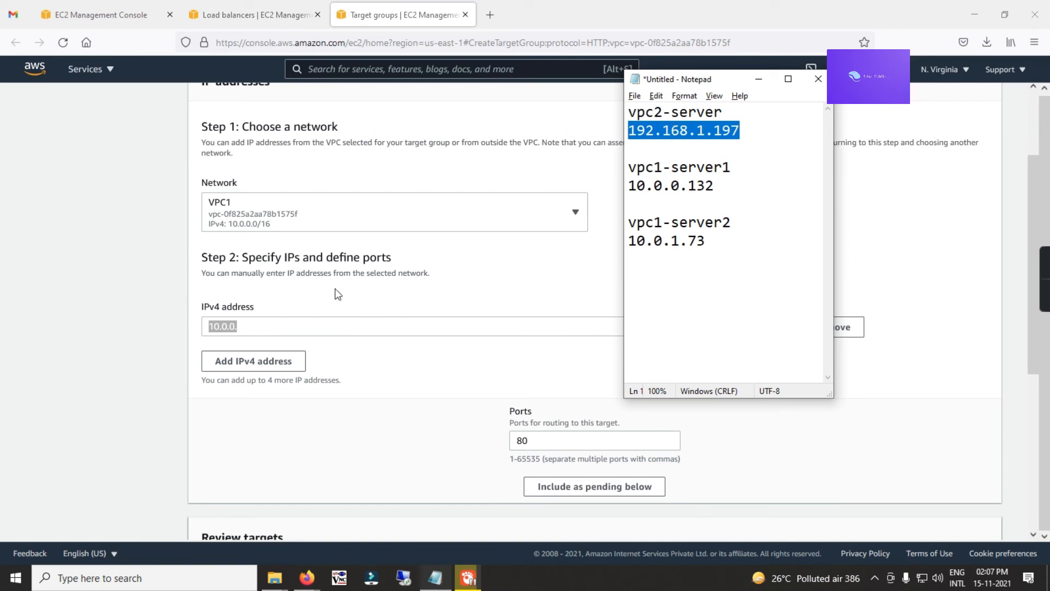
pyautogui.click(261, 326)
pyautogui.write('132')
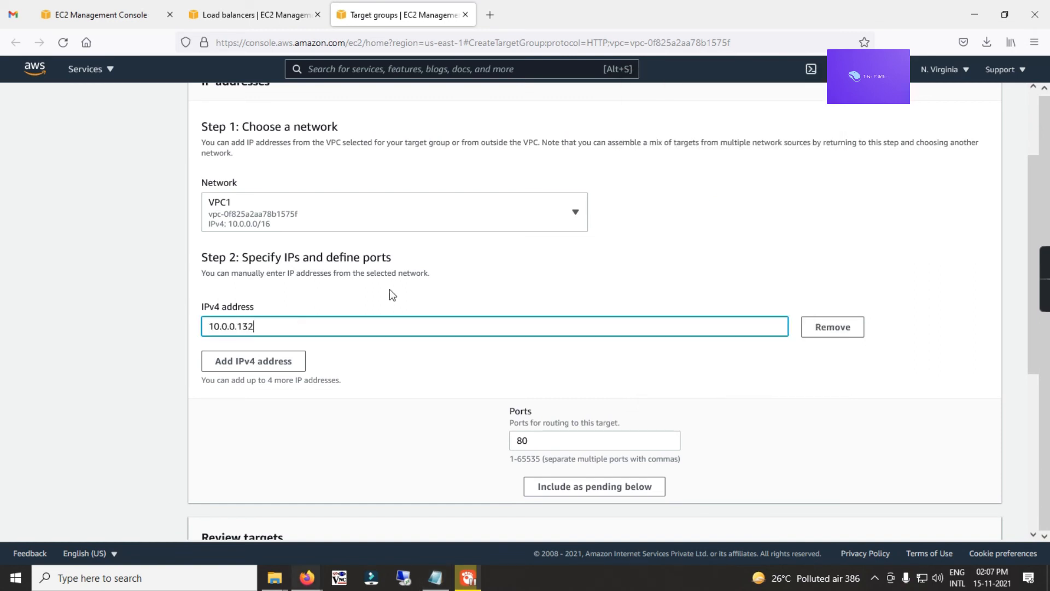
pyautogui.click(584, 486)
pyautogui.scroll(-4, 567, 349)
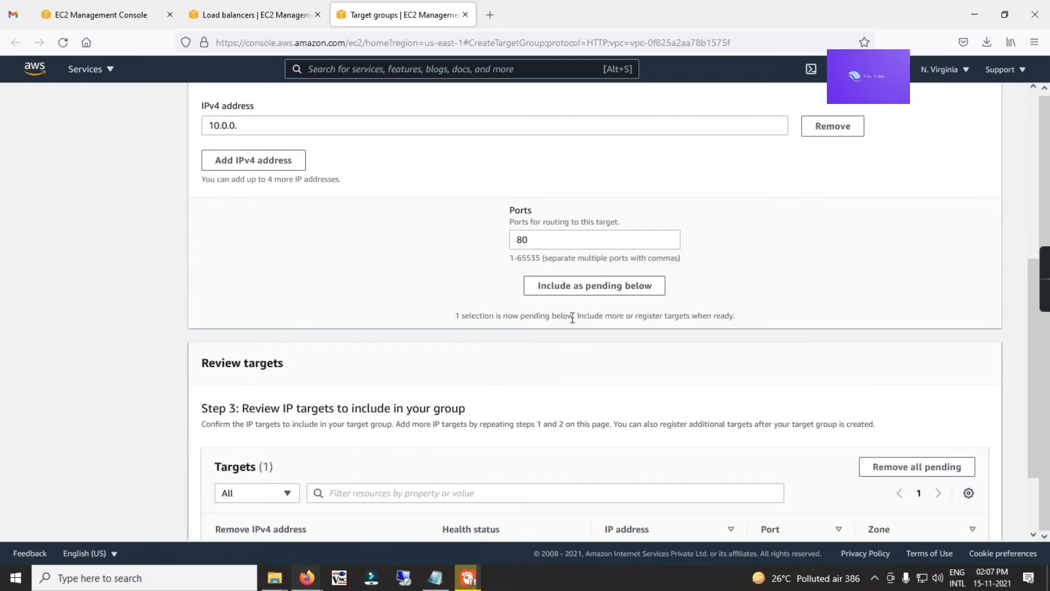
pyautogui.scroll(-2, 573, 317)
# Step: Include the vpc1-server2 address 10.0.1.73 on port 80 as another pending target from the VPC1 network
pyautogui.scroll(8, 590, 422)
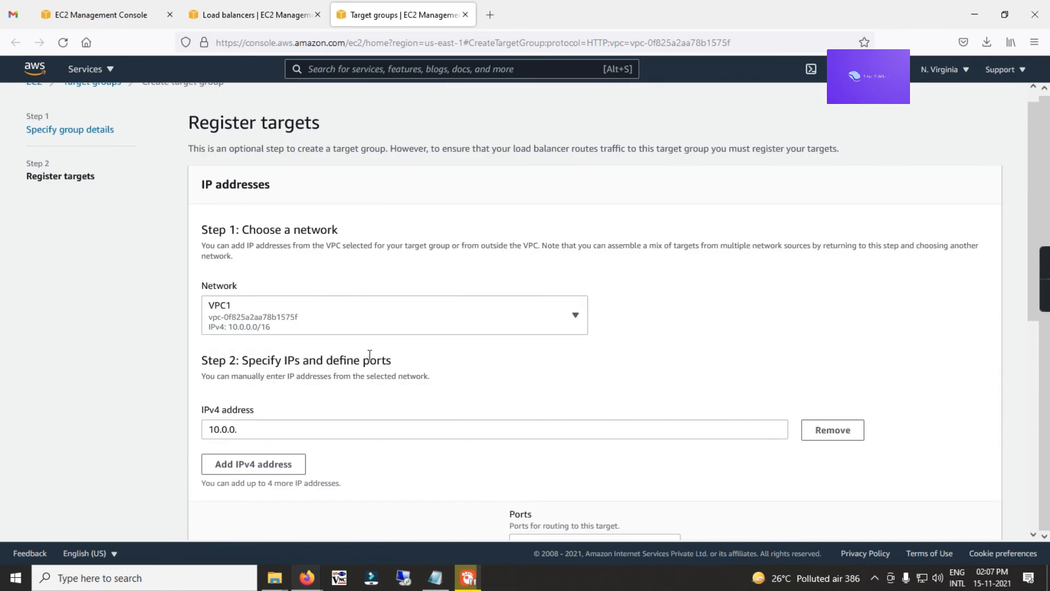
pyautogui.click(445, 572)
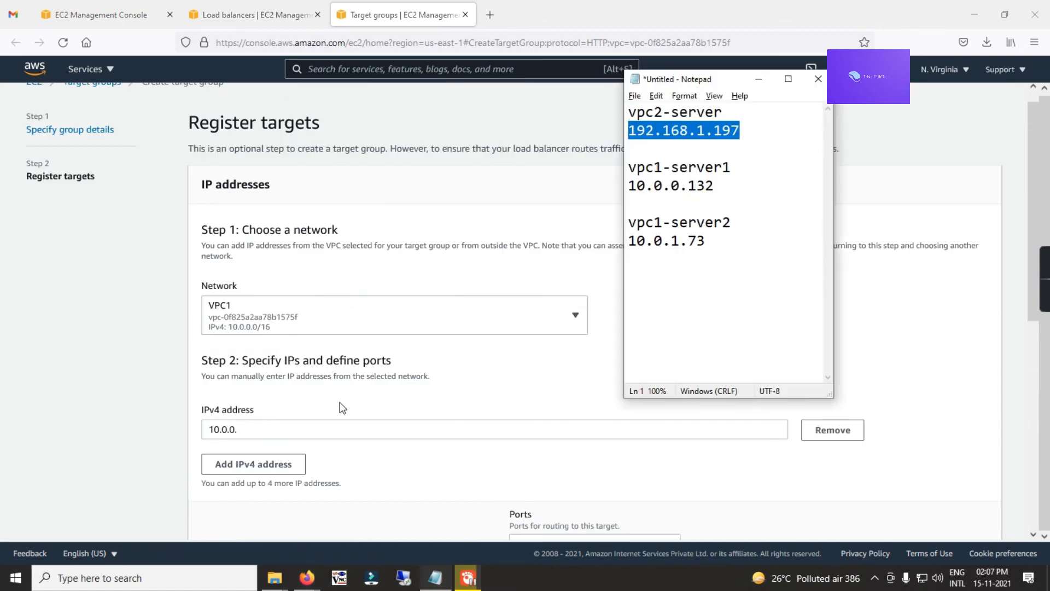
pyautogui.click(265, 426)
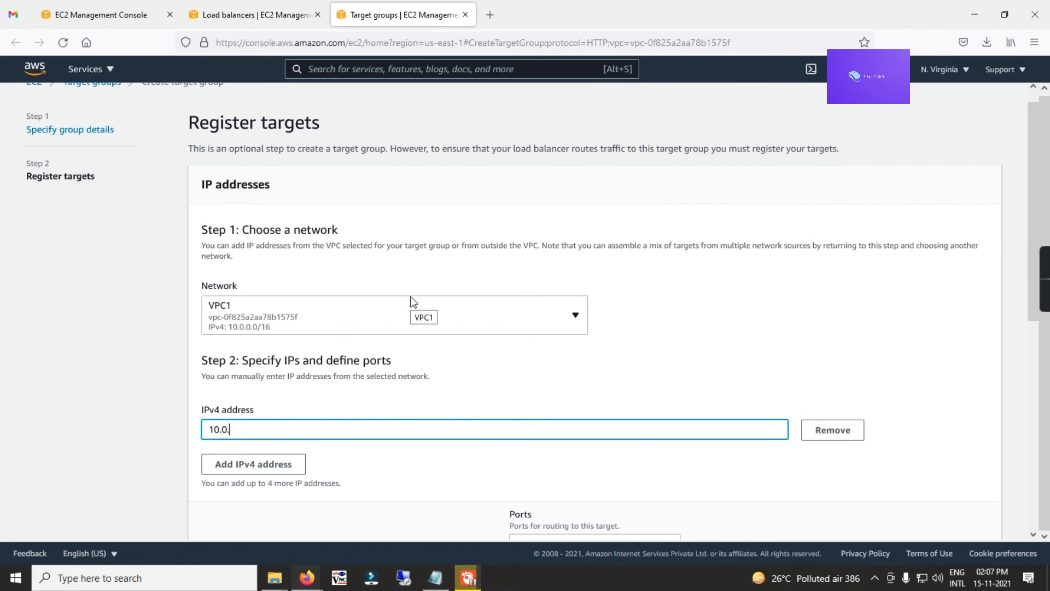
pyautogui.hotkey('alt', 'Tab')
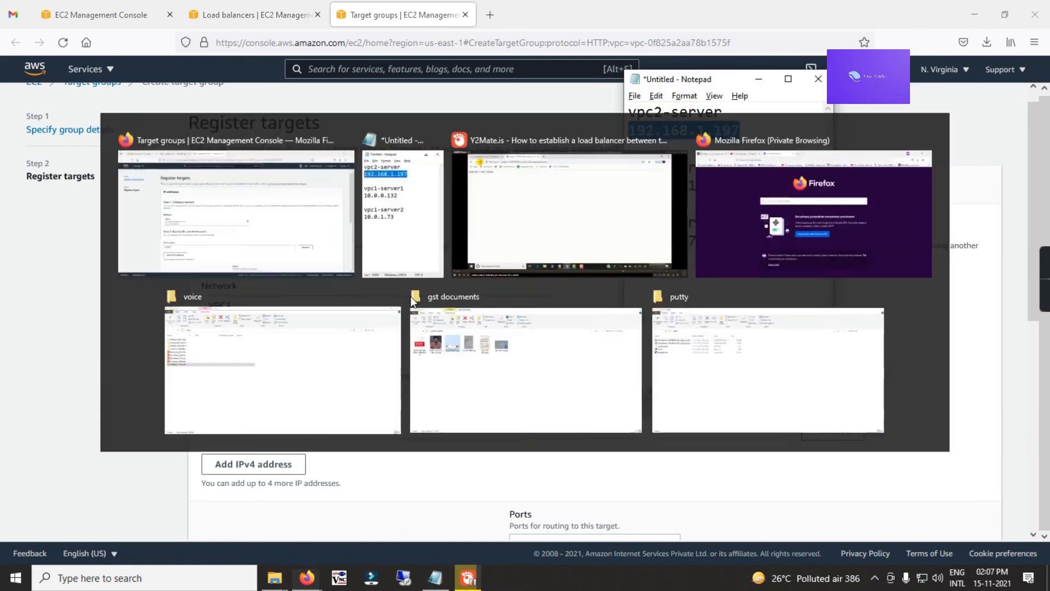
pyautogui.click(411, 425)
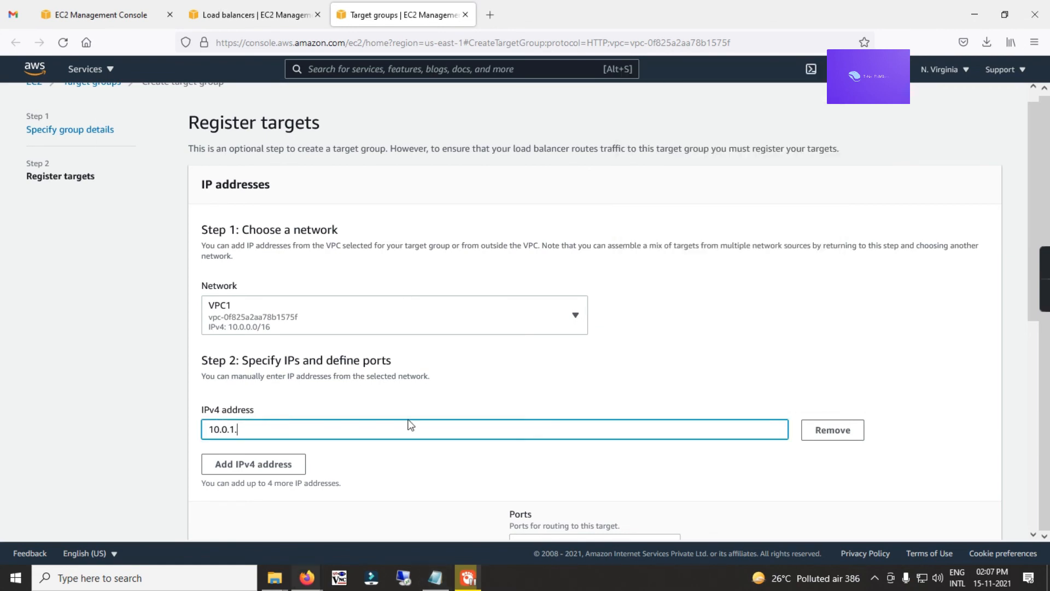
pyautogui.write('73')
pyautogui.scroll(-4, 619, 350)
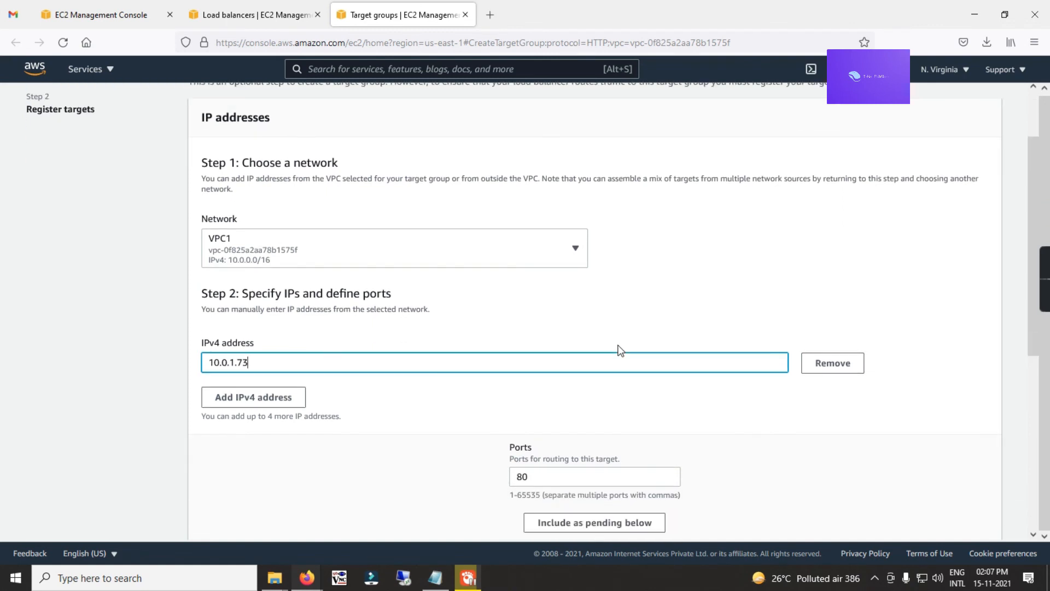
pyautogui.click(605, 390)
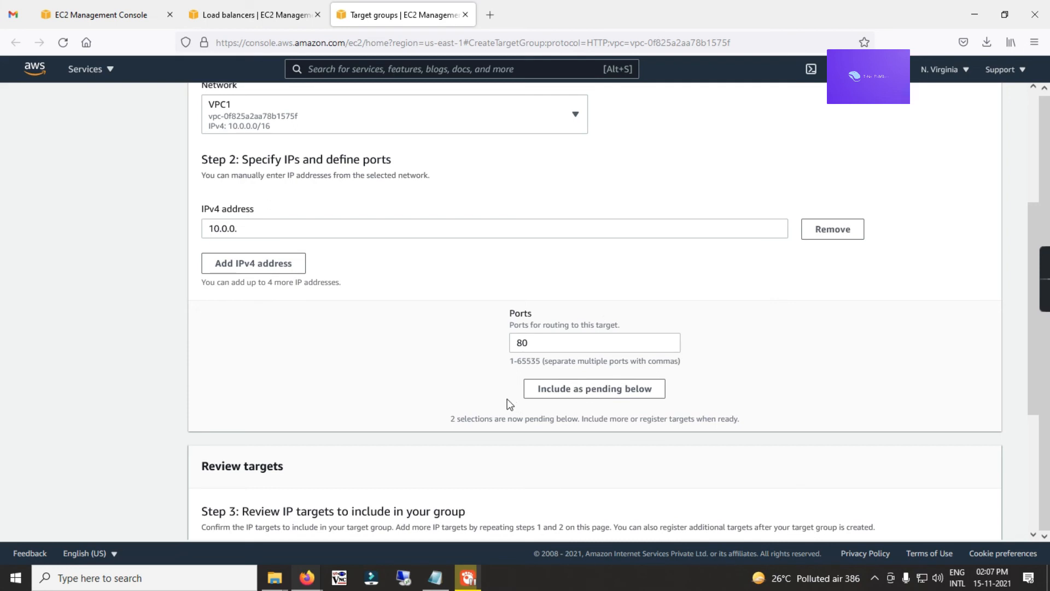
# Step: Change the network for the next target to Other private IP address
pyautogui.scroll(2, 350, 332)
pyautogui.scroll(1, 323, 309)
pyautogui.click(262, 248)
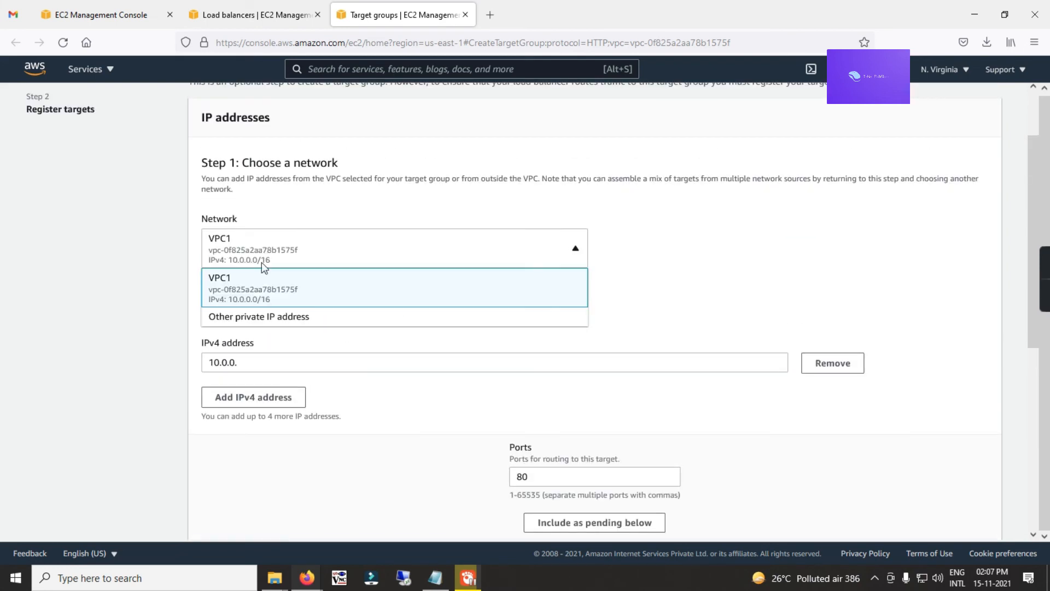
pyautogui.click(246, 317)
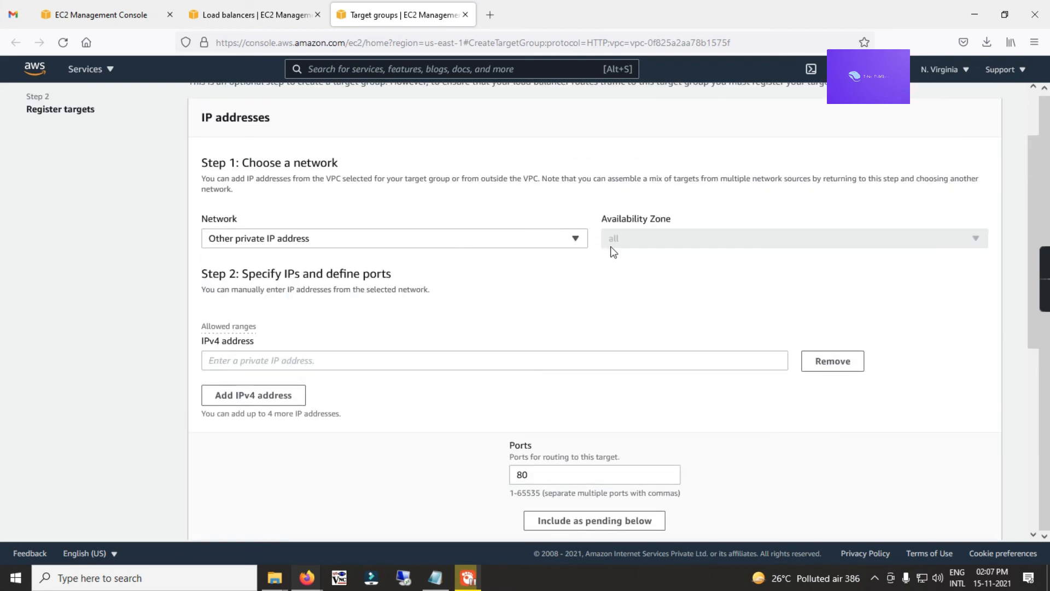
# Step: Try to include 10.0.1.73, copied from the Notepad list, as a pending target under Other private IP address
pyautogui.click(244, 359)
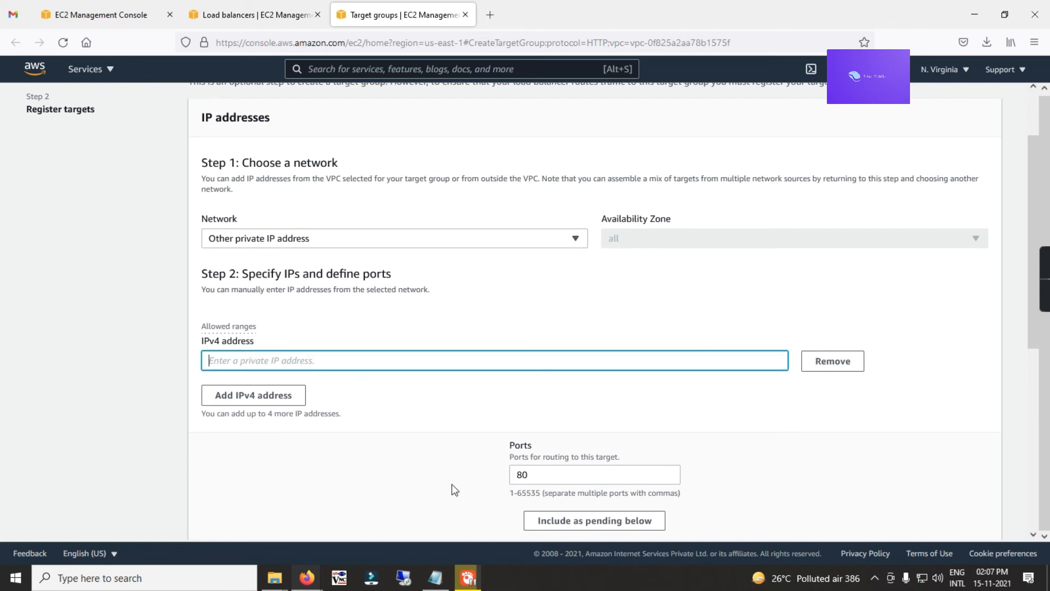
pyautogui.click(436, 581)
pyautogui.moveTo(715, 244); pyautogui.dragTo(629, 244)
pyautogui.hotkey('ctrl', 'c')
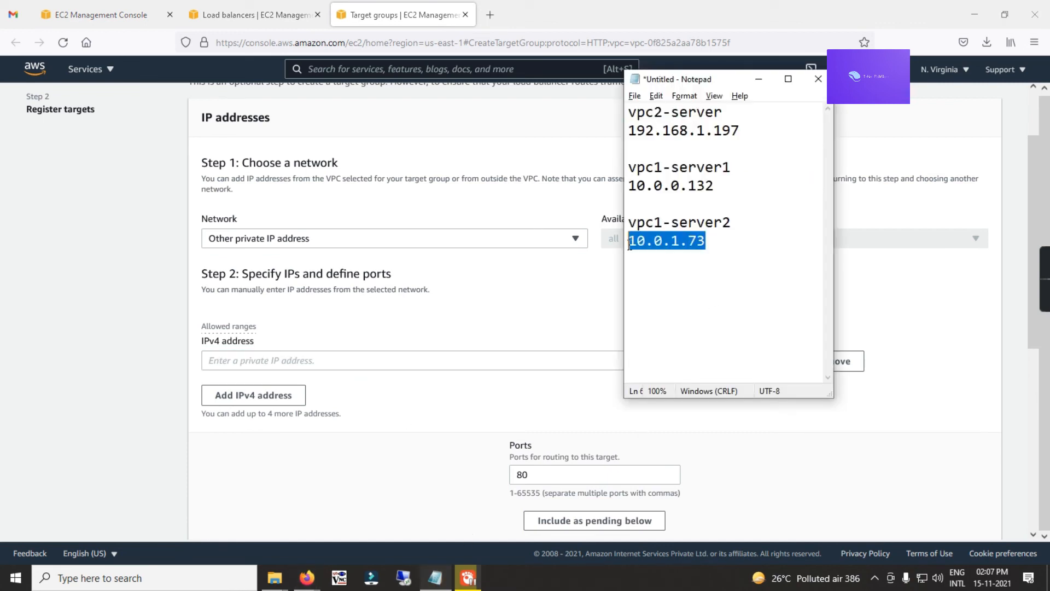
pyautogui.click(438, 363)
pyautogui.hotkey('ctrl', 'v')
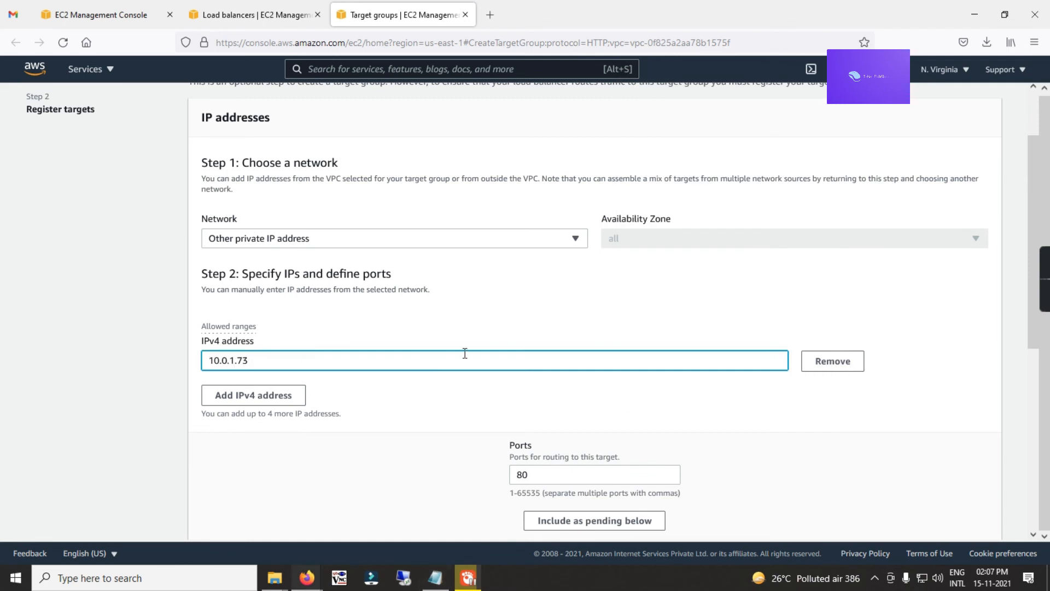
pyautogui.click(581, 520)
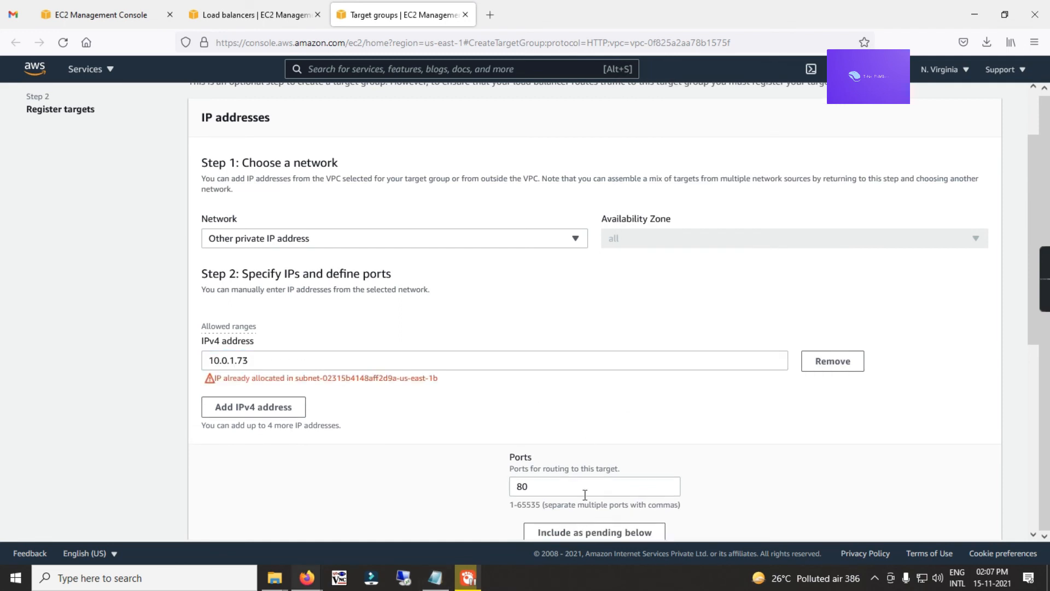
# Step: Replace the target address with the vpc2-server IP 192.168.1.197 from the Notepad list and include it as pending on port 80
pyautogui.click(269, 366)
pyautogui.hotkey('ctrl', 'a')
pyautogui.click(435, 579)
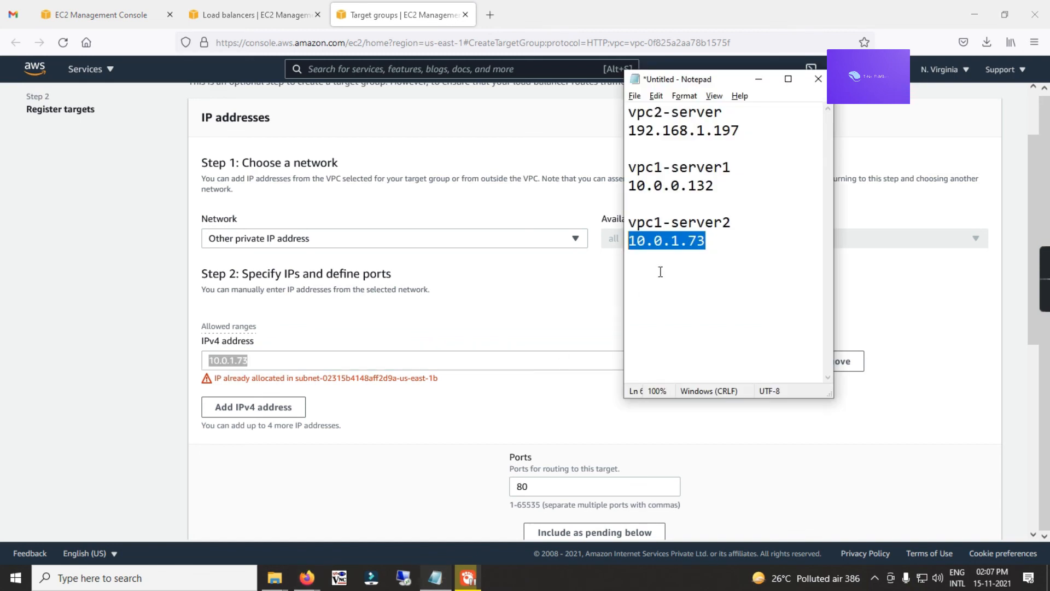
pyautogui.moveTo(739, 132); pyautogui.dragTo(630, 134)
pyautogui.hotkey('ctrl', 'c')
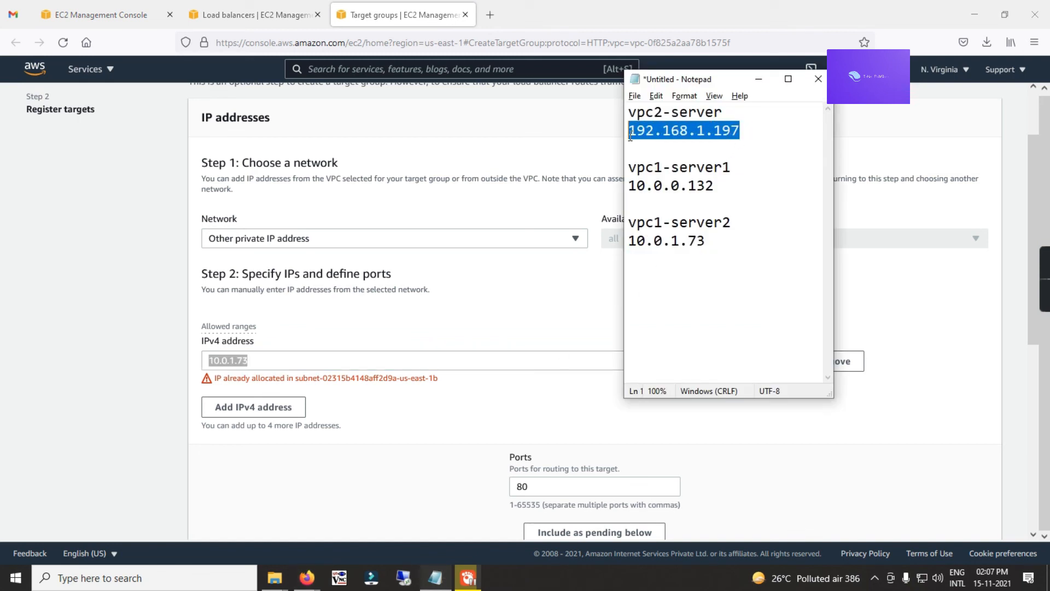
pyautogui.hotkey('alt', 'Tab')
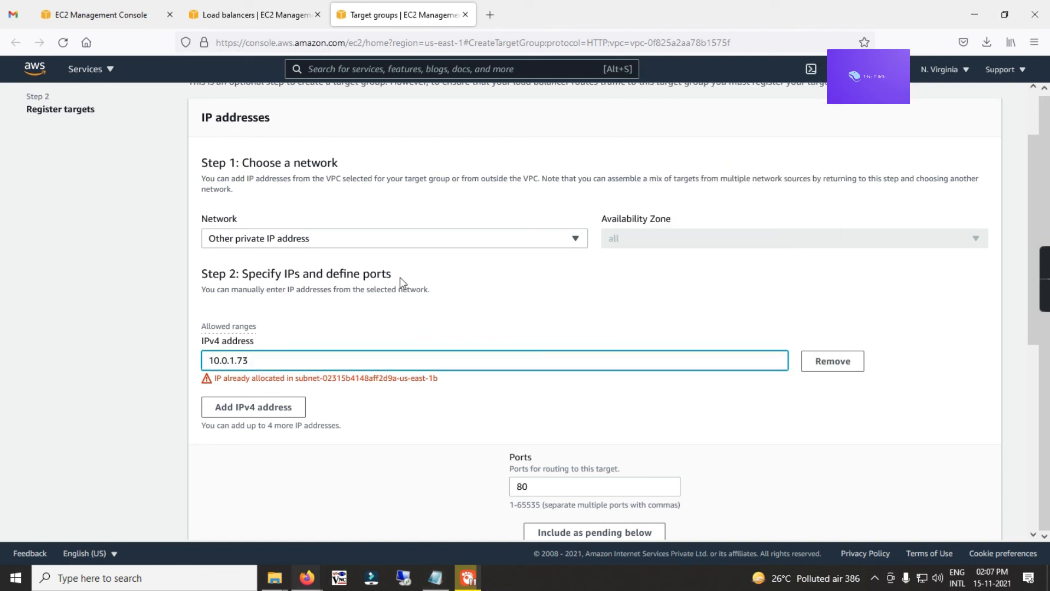
pyautogui.hotkey('ctrl', 'a')
pyautogui.press('BackSpace')
pyautogui.hotkey('ctrl', 'v')
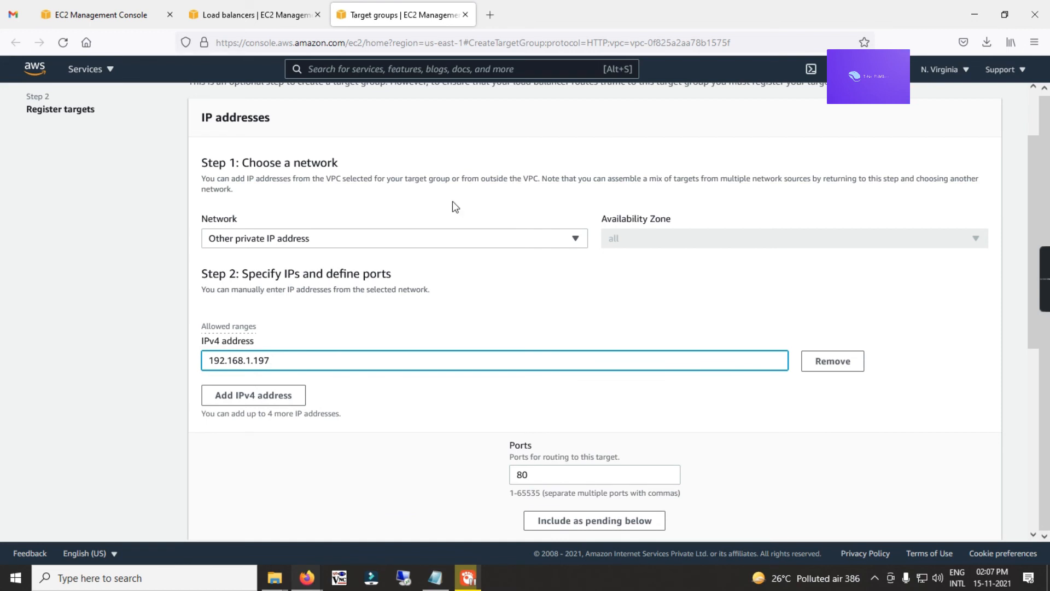
pyautogui.click(571, 523)
# Step: Review the pending IP targets and create the target group
pyautogui.scroll(-2, 581, 342)
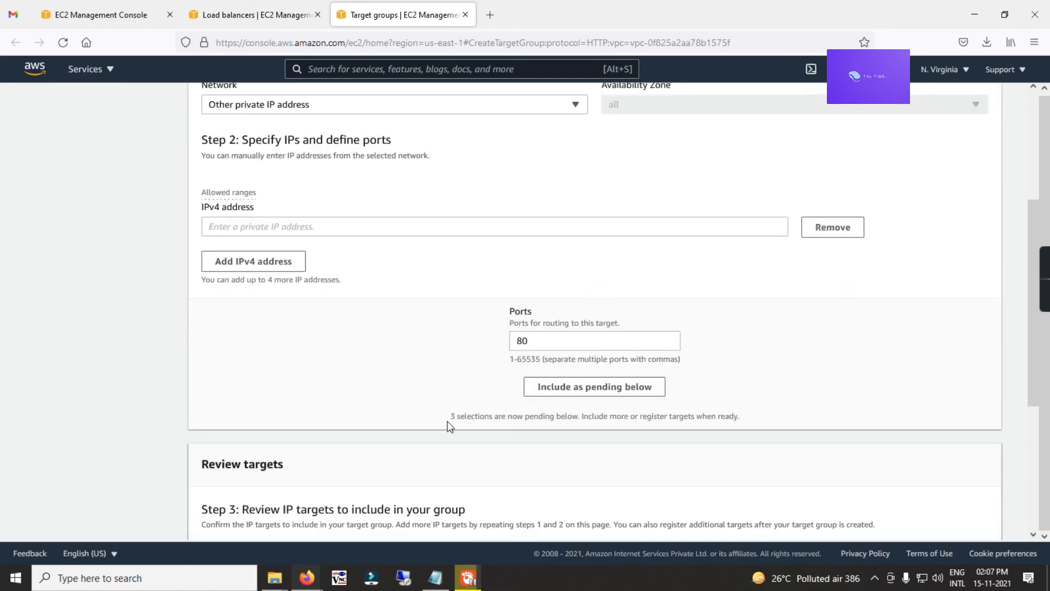
pyautogui.moveTo(447, 420); pyautogui.dragTo(596, 416)
pyautogui.click(703, 378)
pyautogui.scroll(-4, 703, 378)
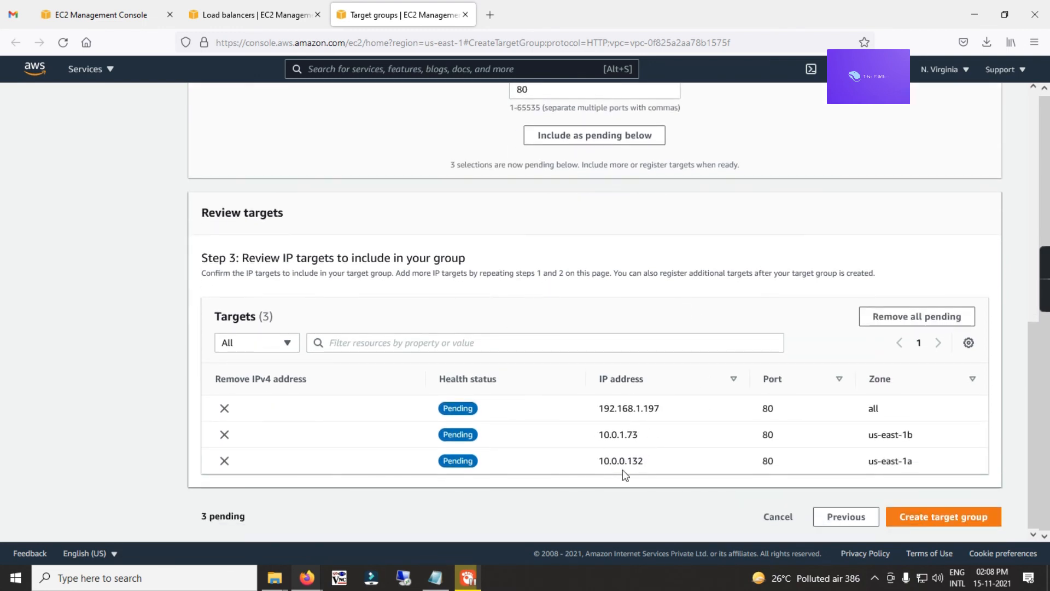
pyautogui.click(916, 516)
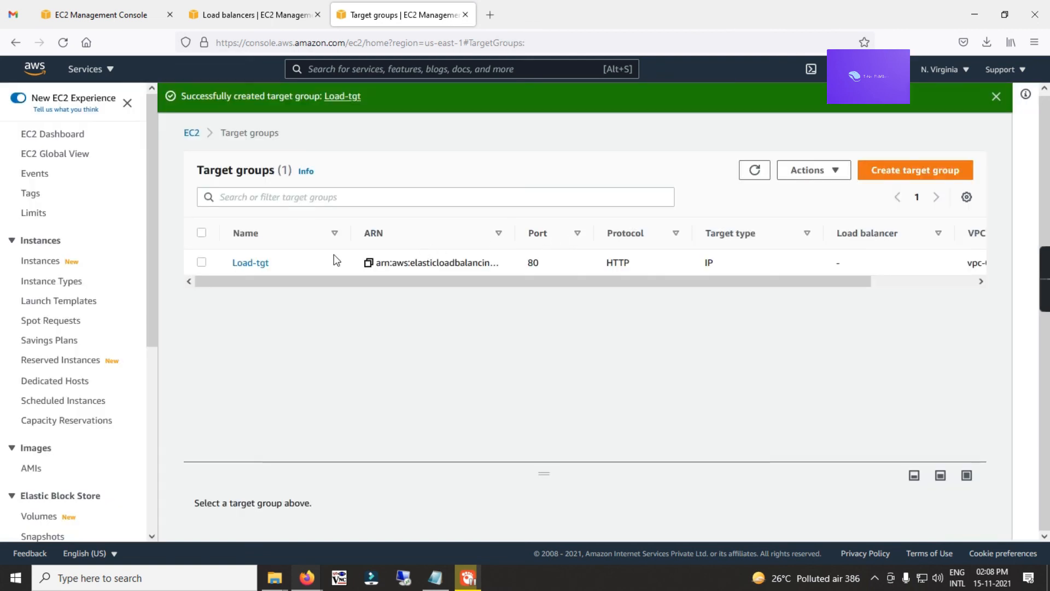
# Step: Open the Load-tgt target group and examine its registered targets filtered by unused health status
pyautogui.click(262, 265)
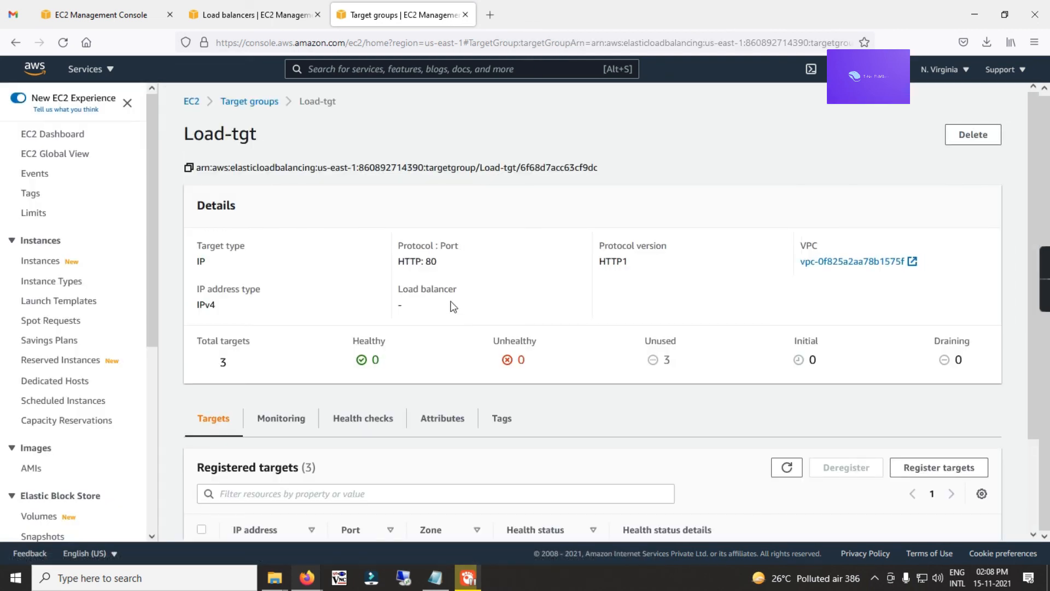
pyautogui.scroll(-2, 453, 306)
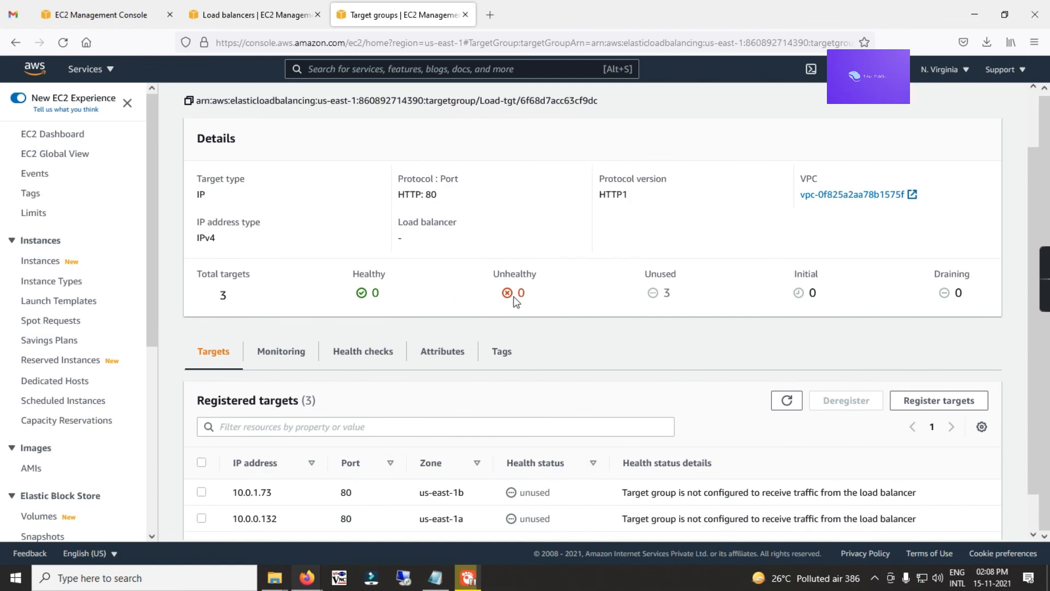
pyautogui.click(683, 296)
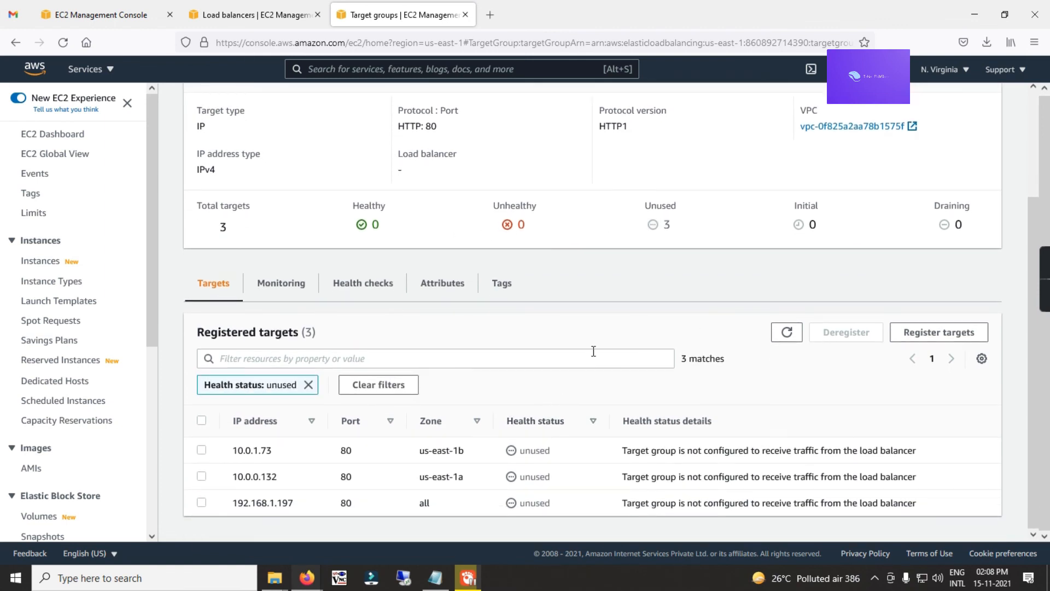
pyautogui.scroll(5, 587, 352)
# Step: Return to the load balancer setup, refresh the target groups and forward the HTTP:80 listener to Load-tgt
pyautogui.click(259, 11)
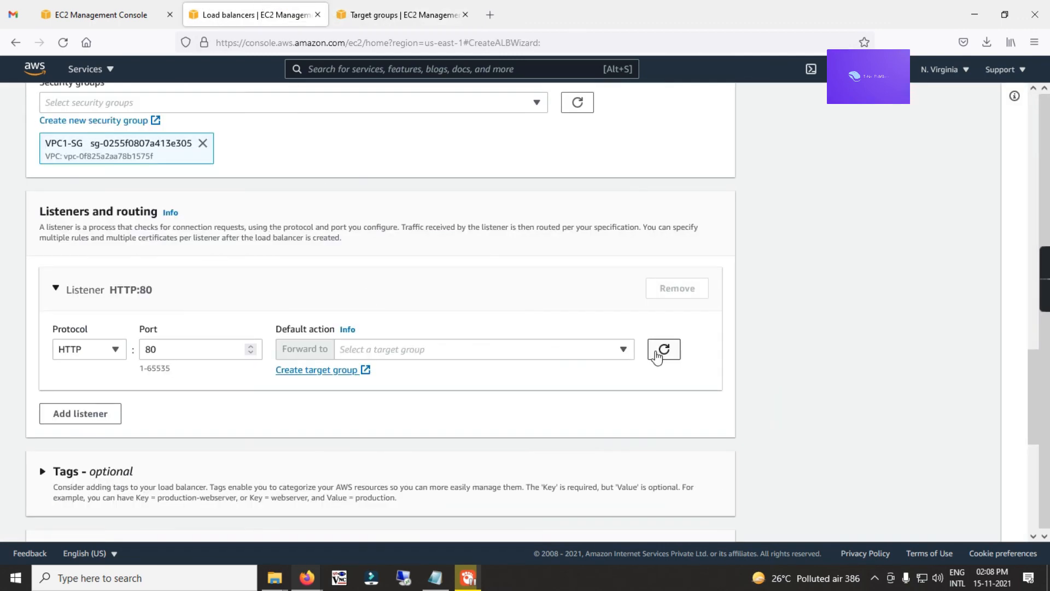
pyautogui.click(661, 348)
pyautogui.click(625, 350)
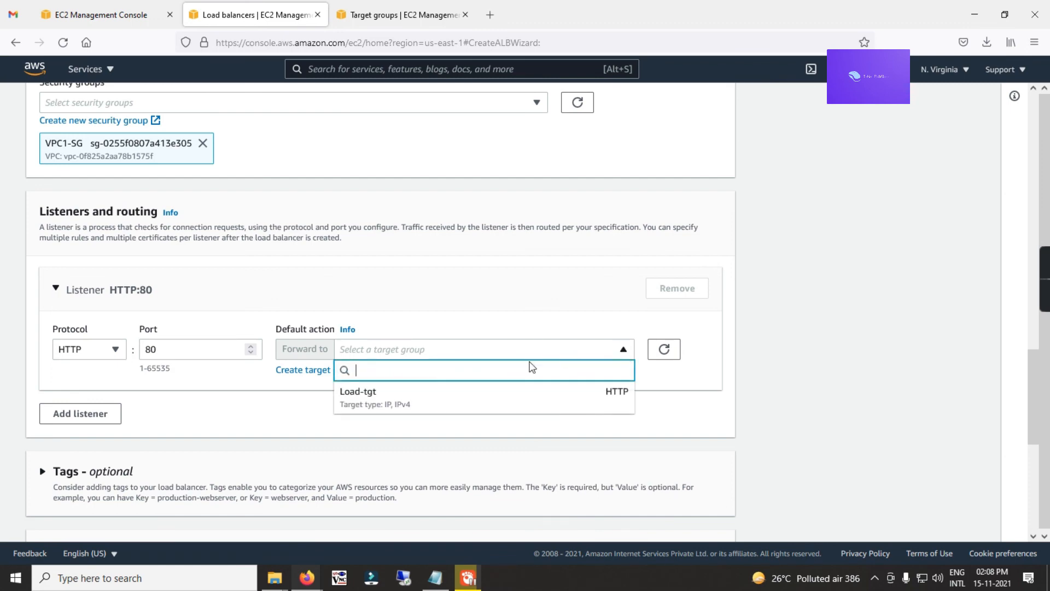
pyautogui.click(398, 409)
pyautogui.scroll(-3, 412, 352)
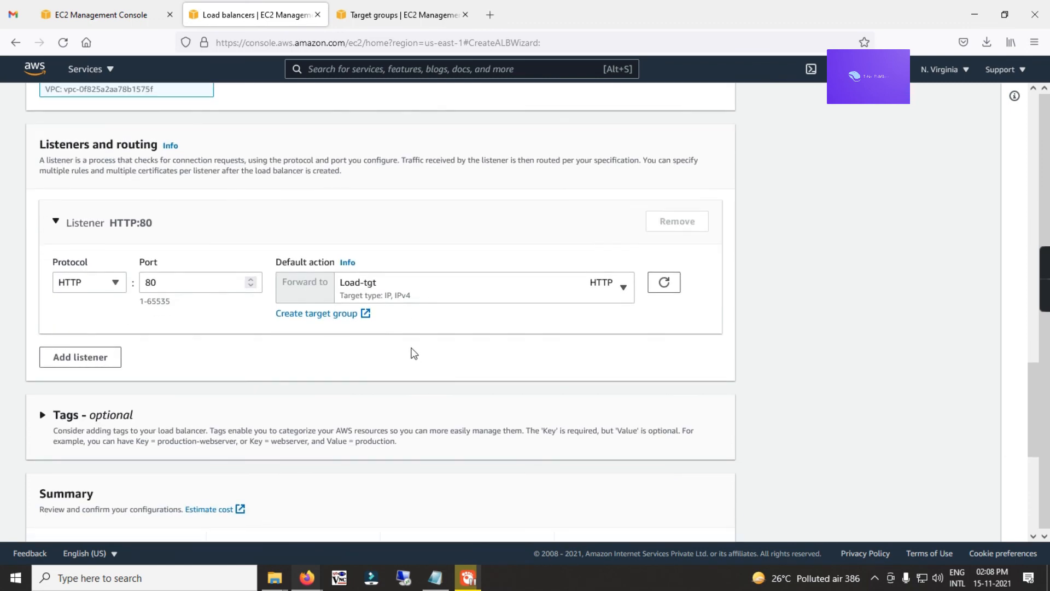
# Step: Create the Website-Load load balancer after reviewing its summary, and open it in the load balancer list to check its state
pyautogui.scroll(-2, 109, 309)
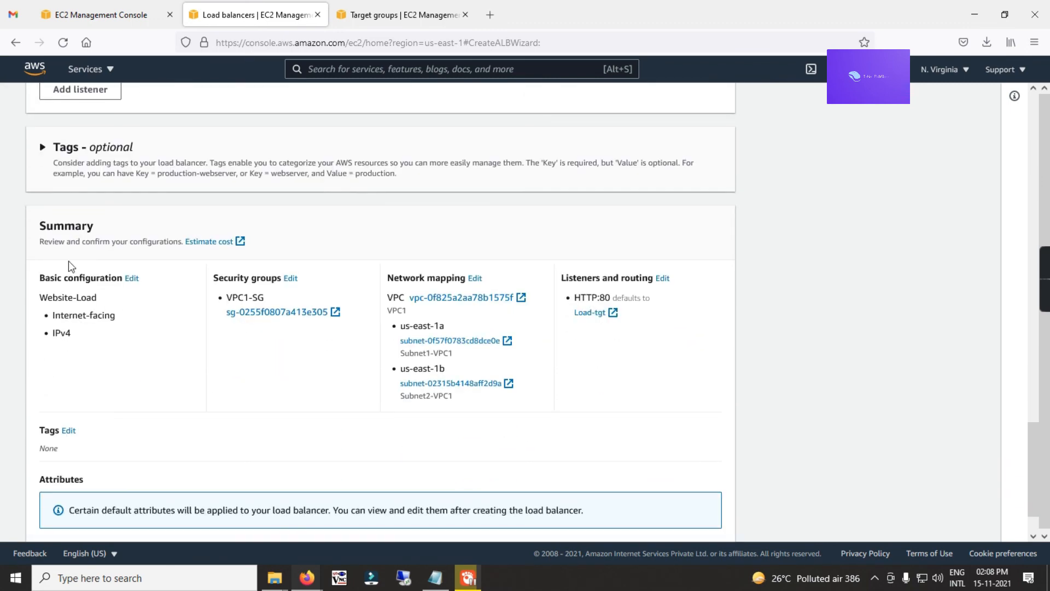
pyautogui.doubleClick(62, 316)
pyautogui.moveTo(86, 333); pyautogui.dragTo(53, 332)
pyautogui.moveTo(262, 297); pyautogui.dragTo(225, 298)
pyautogui.scroll(-2, 602, 302)
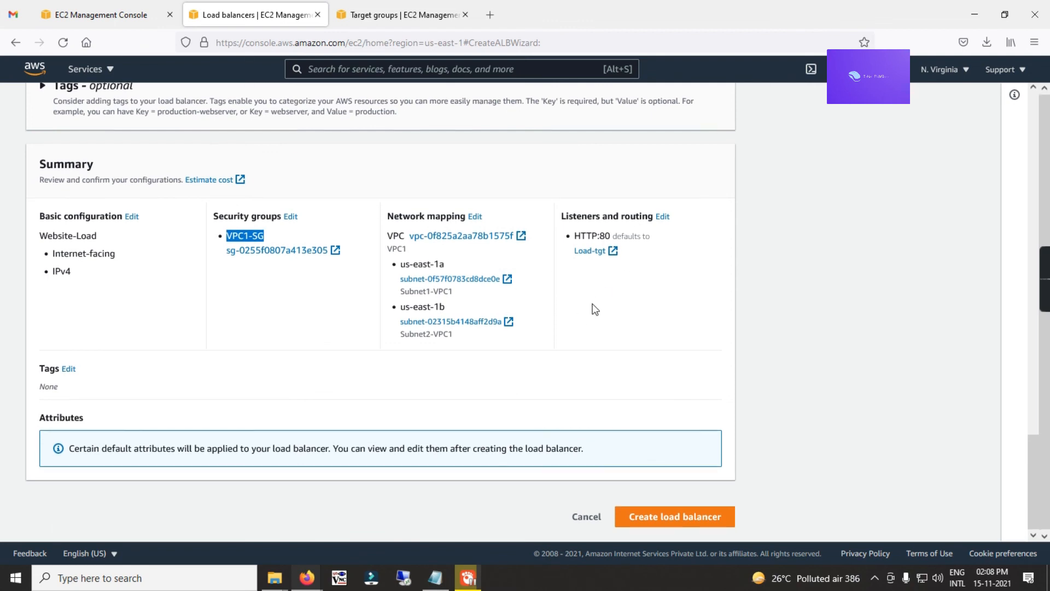
pyautogui.click(676, 517)
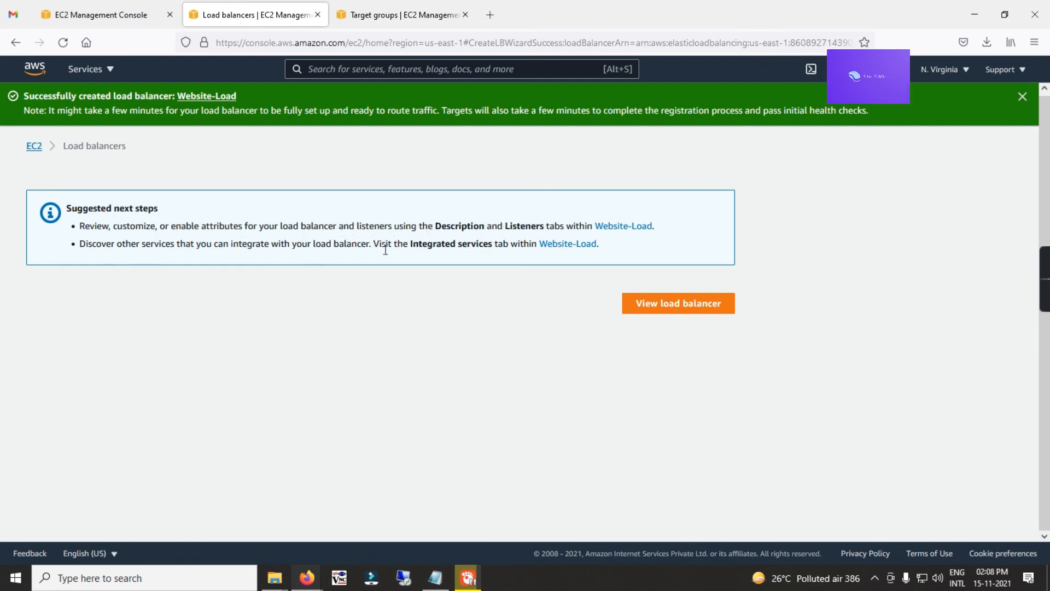
pyautogui.click(680, 309)
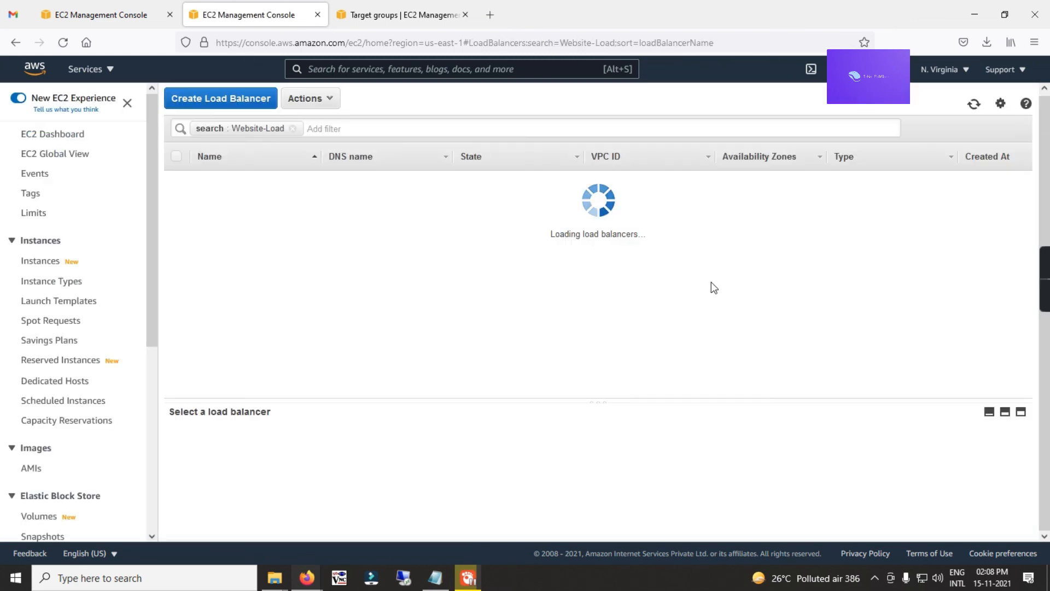
pyautogui.moveTo(466, 182); pyautogui.dragTo(494, 184)
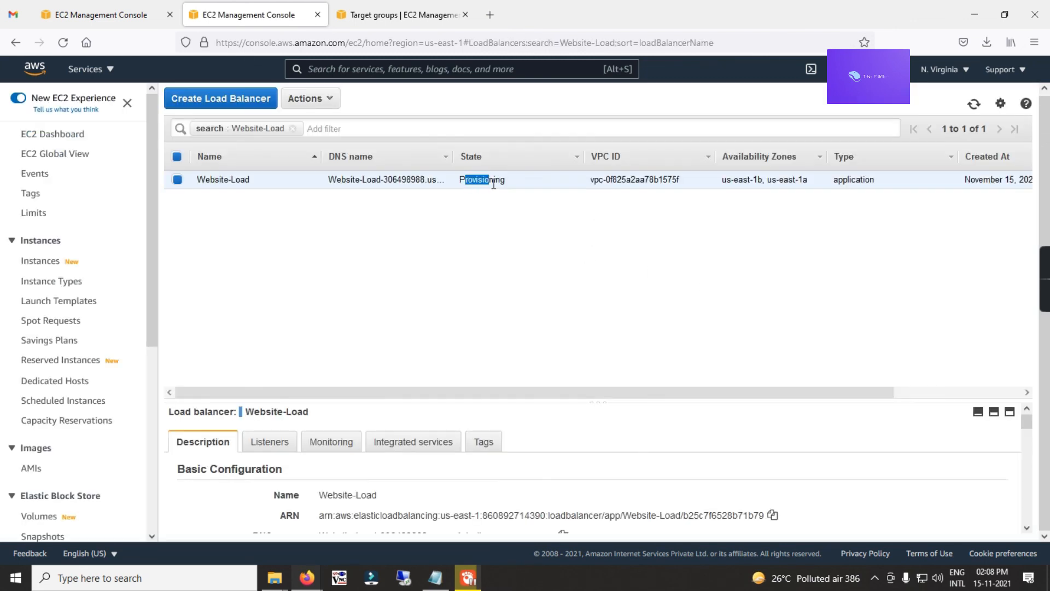
# Step: Refresh the registered targets of the Load-tgt target group and examine those with initial health status
pyautogui.click(493, 252)
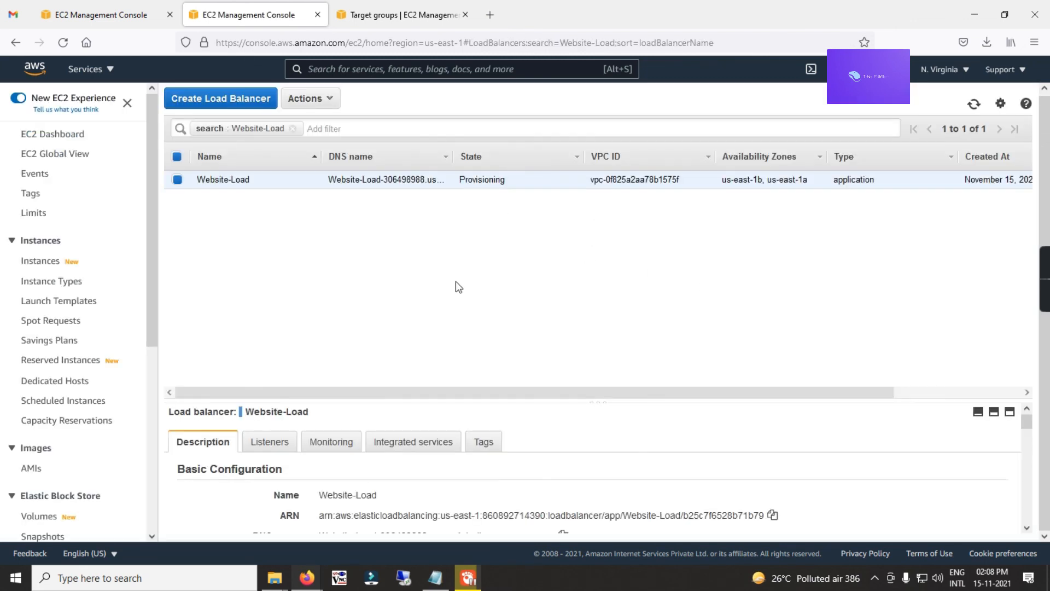
pyautogui.click(400, 17)
pyautogui.scroll(-2, 333, 311)
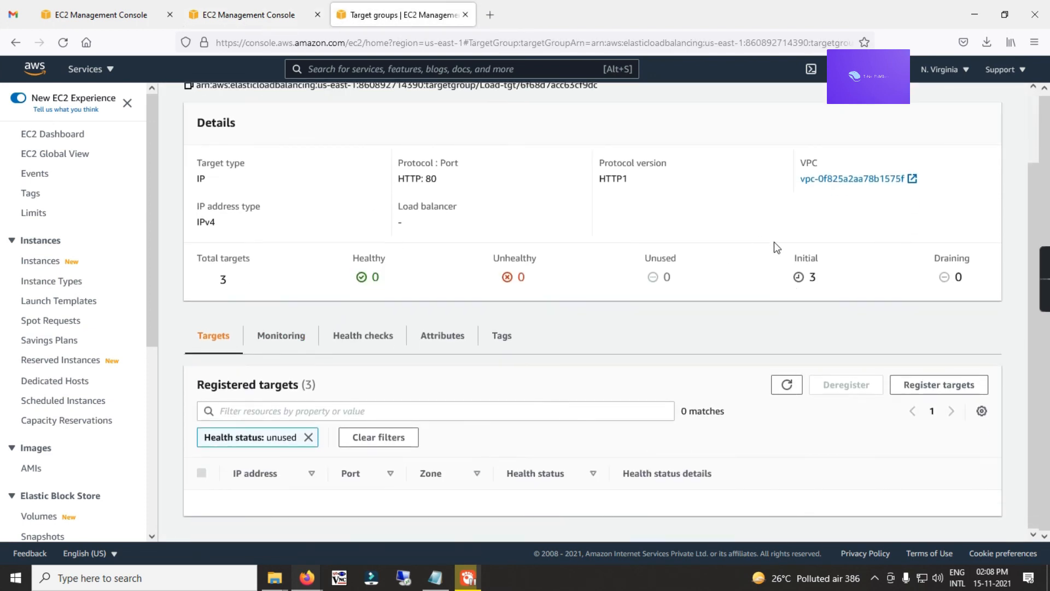
pyautogui.click(788, 383)
pyautogui.scroll(-3, 735, 261)
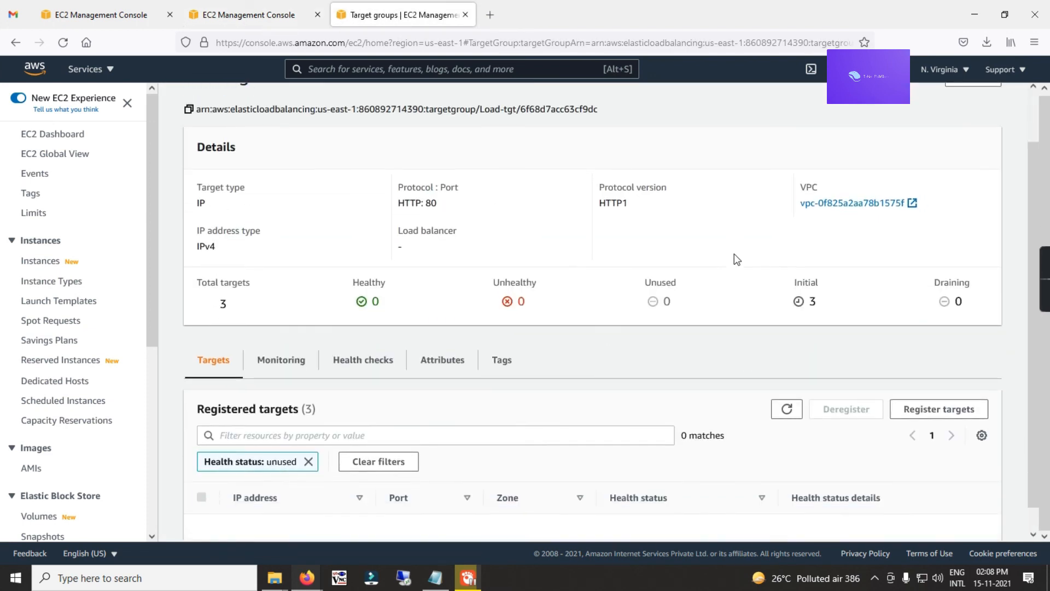
pyautogui.click(813, 279)
pyautogui.scroll(-2, 683, 355)
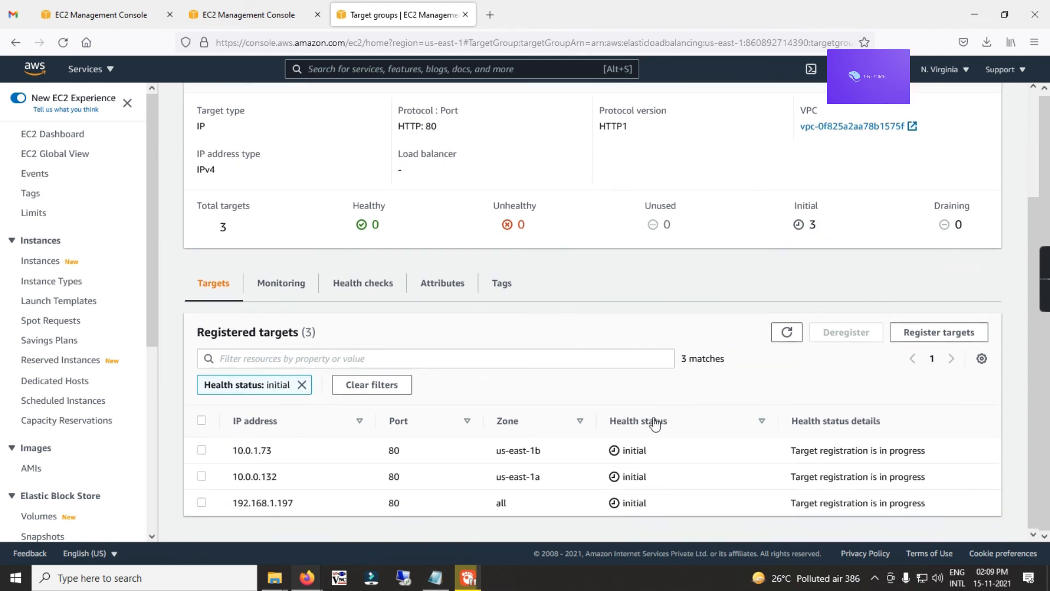
# Step: Refresh the load balancer list, return to Load-tgt and check the health status of all its registered targets
pyautogui.click(251, 16)
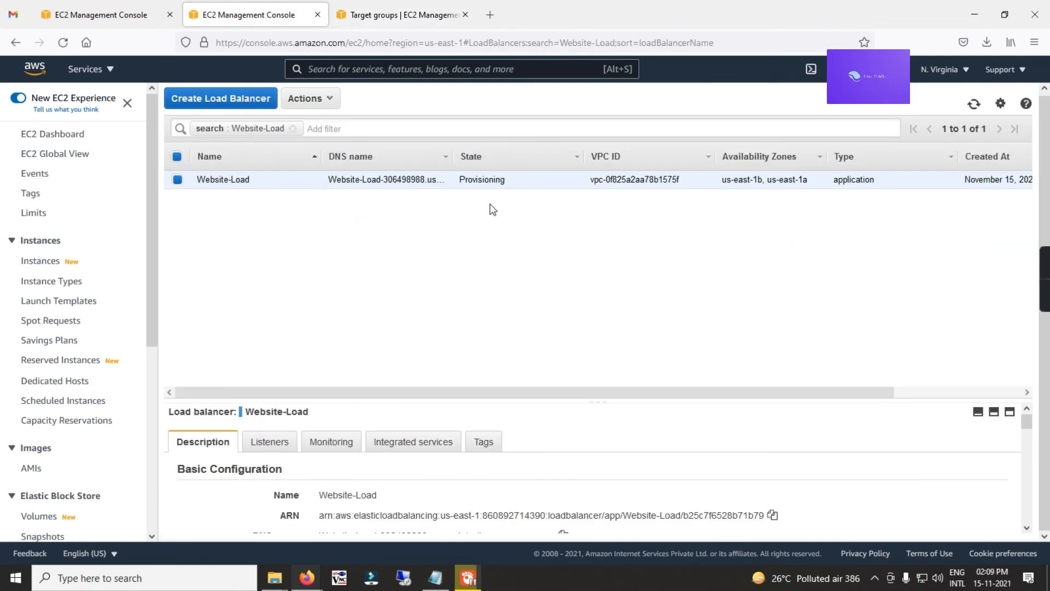
pyautogui.click(974, 105)
pyautogui.click(404, 15)
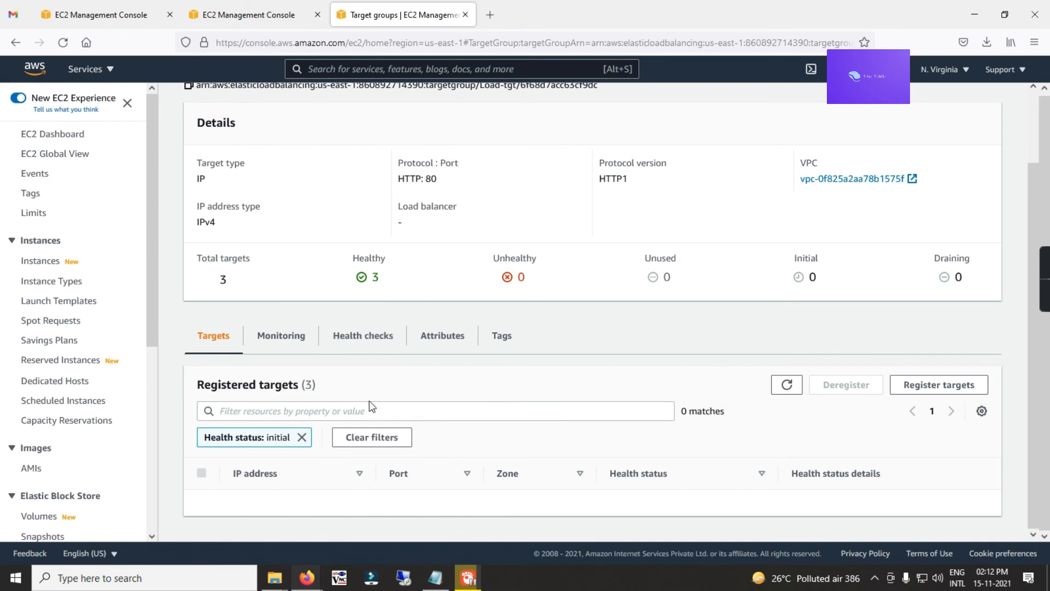
pyautogui.click(223, 279)
pyautogui.scroll(-1, 547, 427)
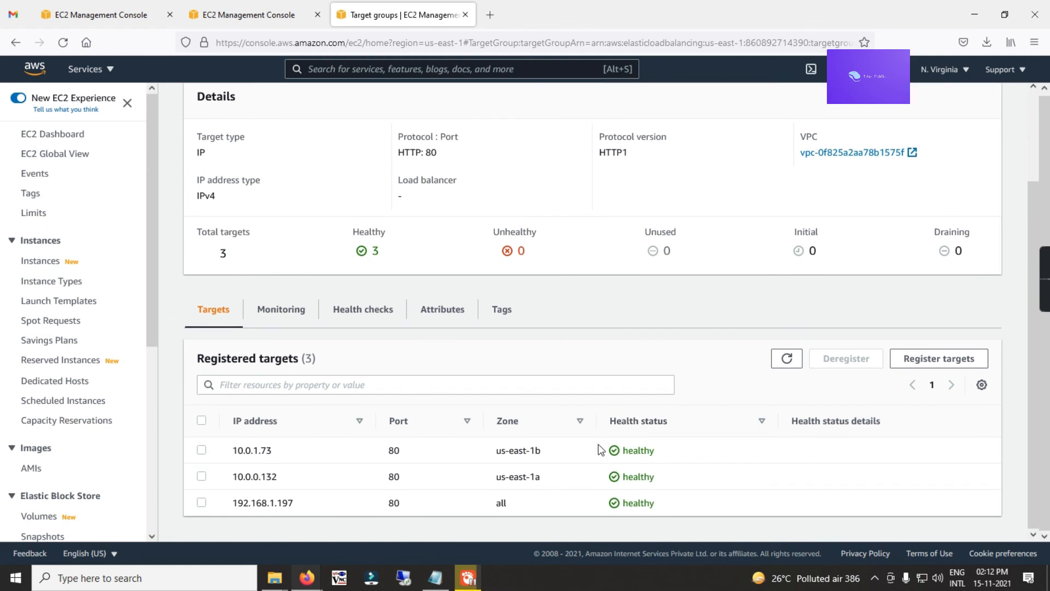
# Step: Expand the Website-Load details, copy its DNS name and open that address in a new browser tab
pyautogui.click(257, 16)
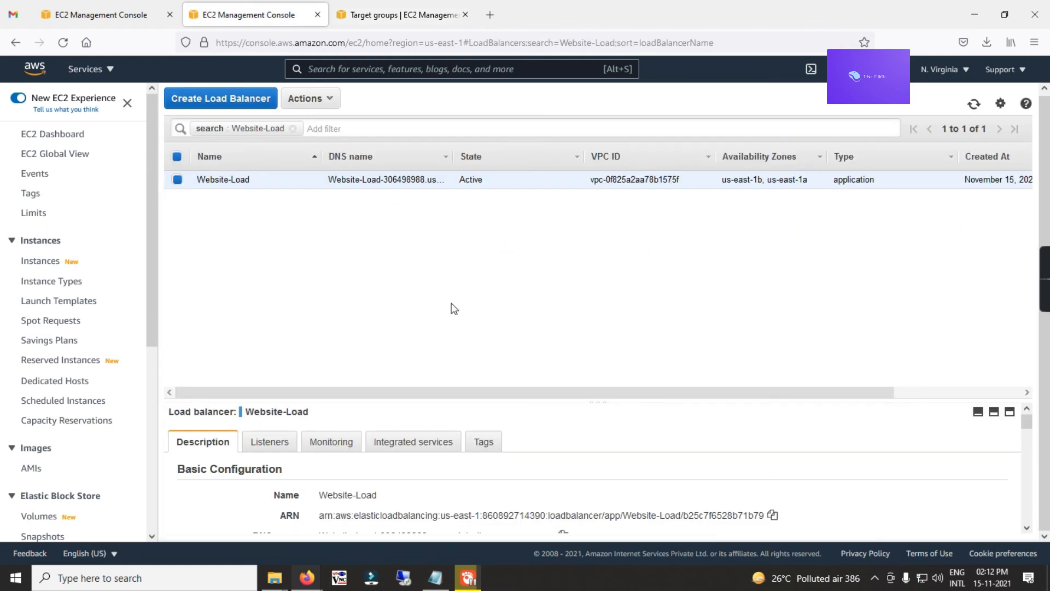
pyautogui.click(1009, 412)
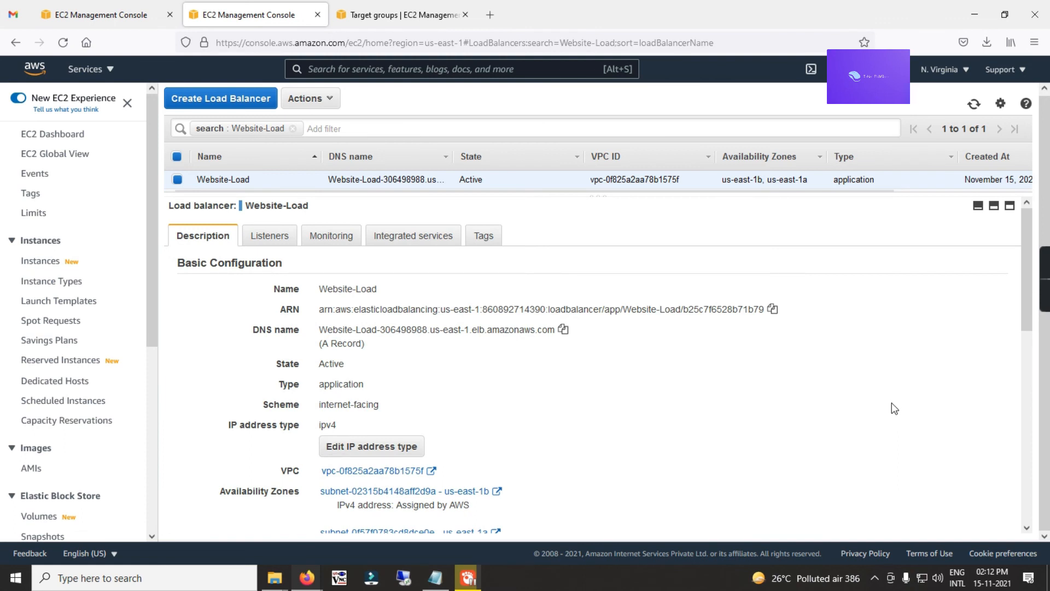
pyautogui.scroll(-3, 602, 405)
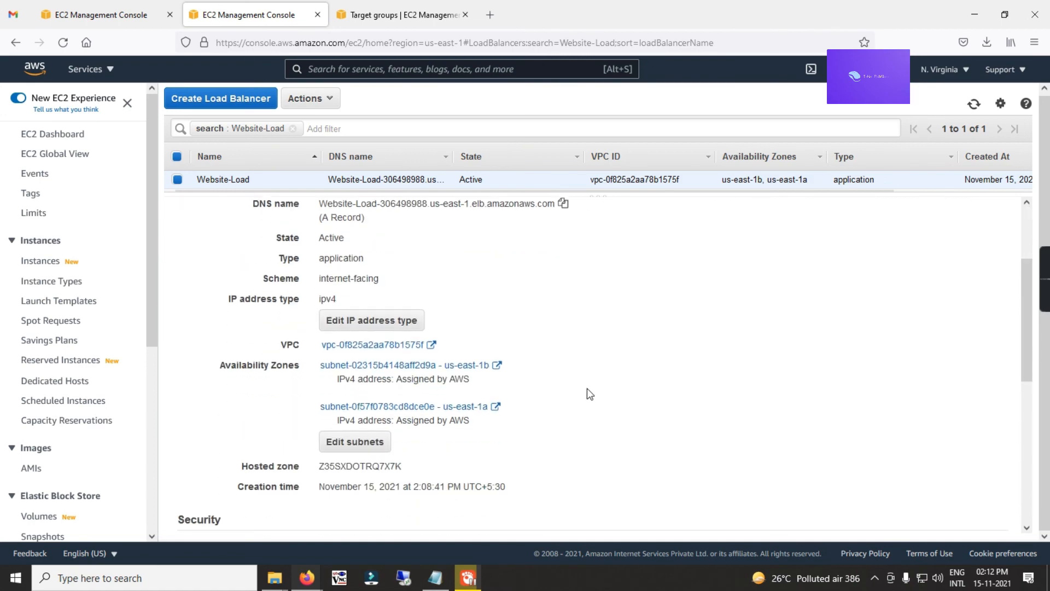
pyautogui.scroll(3, 580, 355)
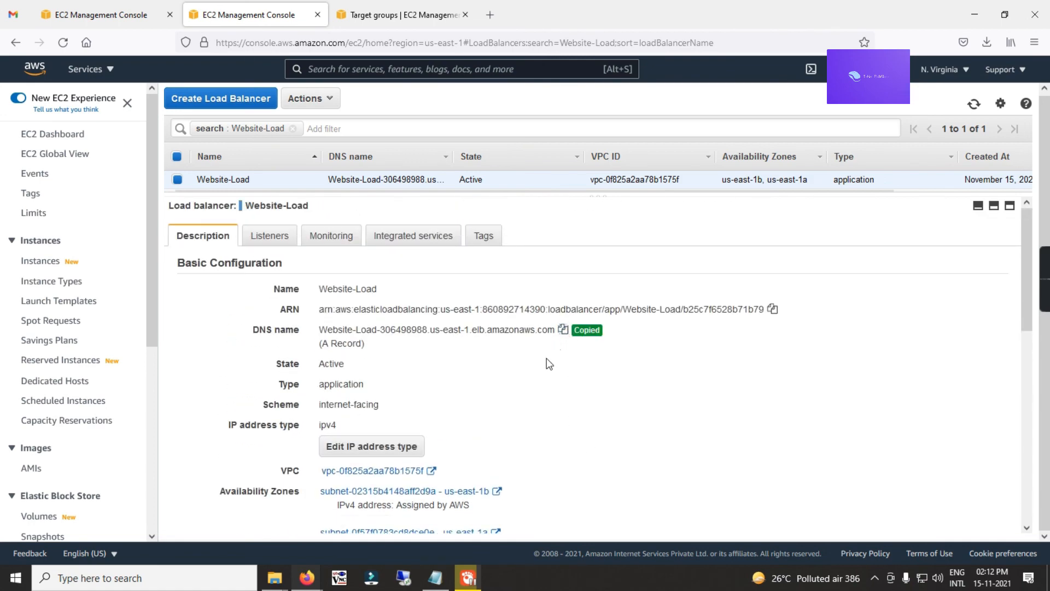
pyautogui.click(490, 15)
pyautogui.rightClick(473, 42)
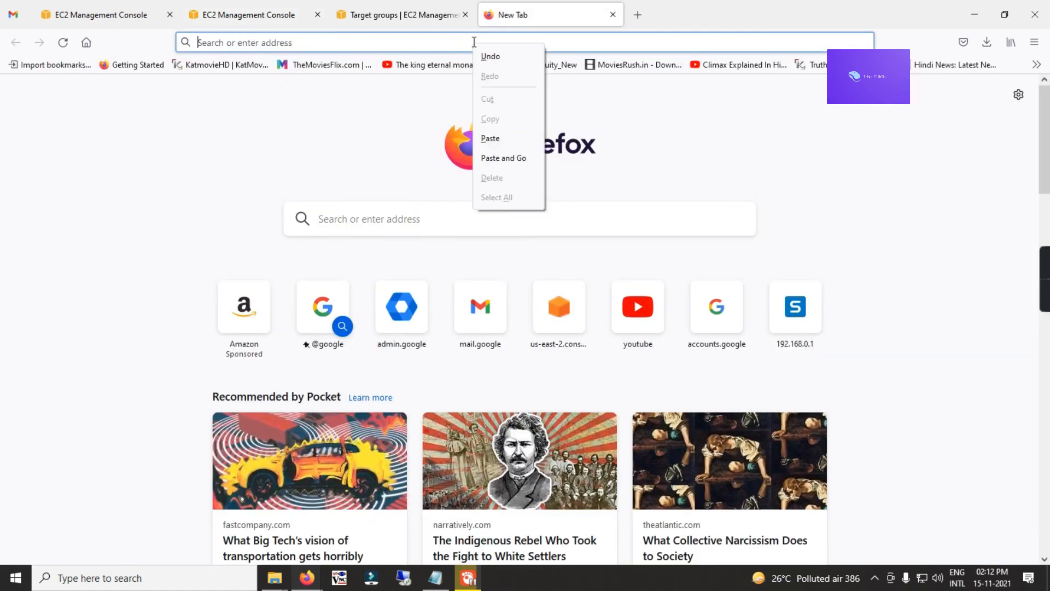
pyautogui.click(503, 158)
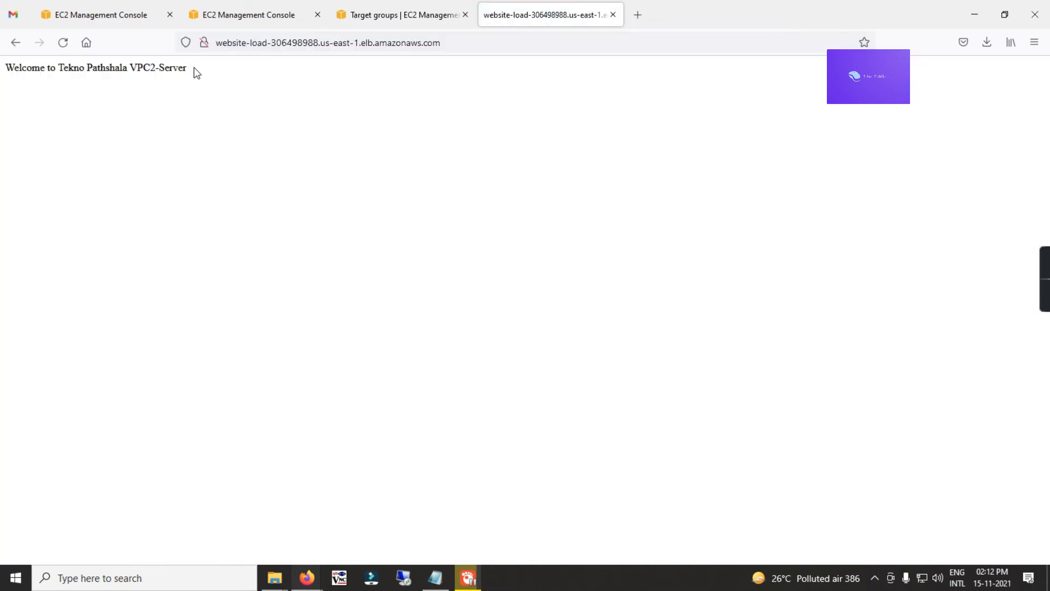
# Step: Reload the load balancer's web page repeatedly and check which server's welcome message is served each time
pyautogui.moveTo(194, 71); pyautogui.dragTo(9, 74)
pyautogui.click(59, 99)
pyautogui.click(63, 42)
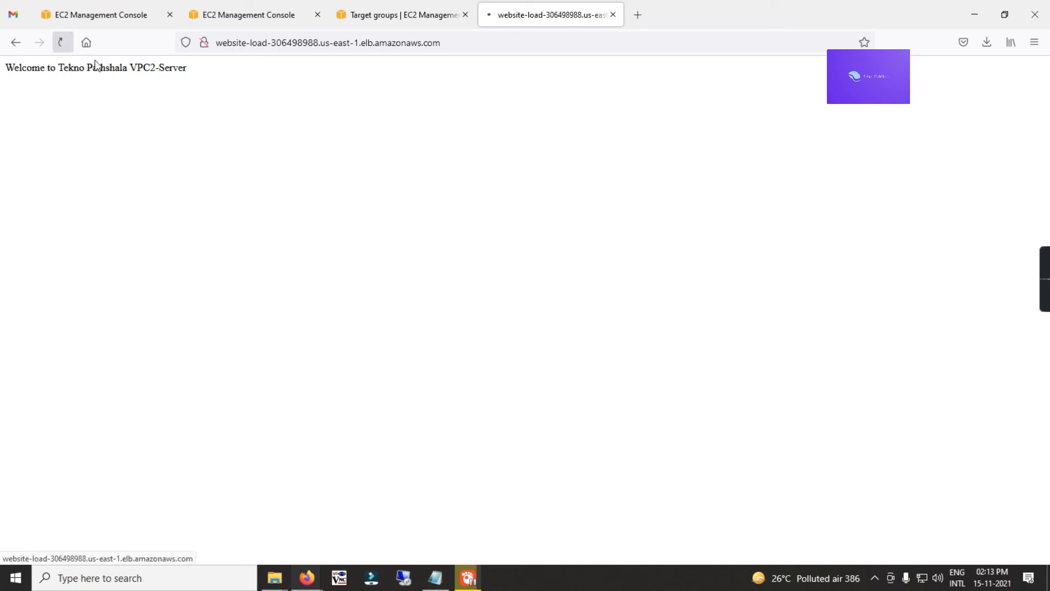
pyautogui.moveTo(202, 71); pyautogui.dragTo(35, 88)
pyautogui.click(62, 96)
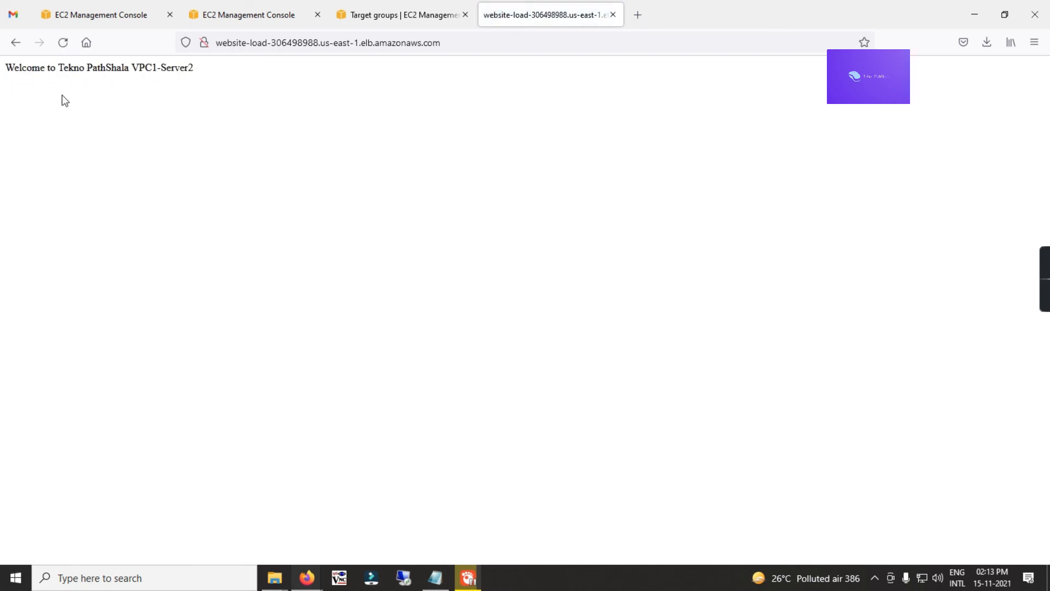
pyautogui.click(56, 46)
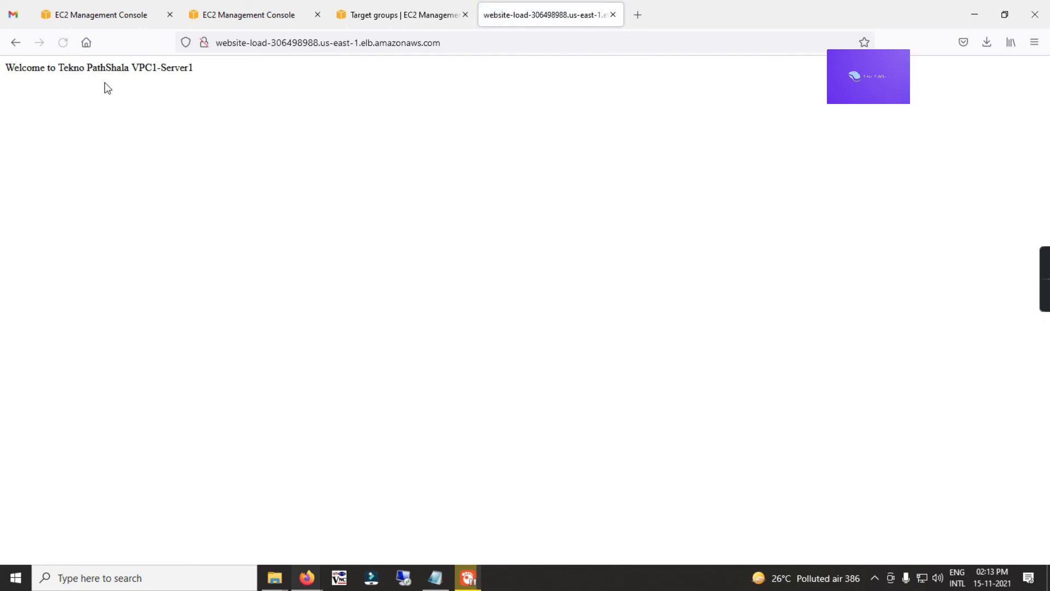